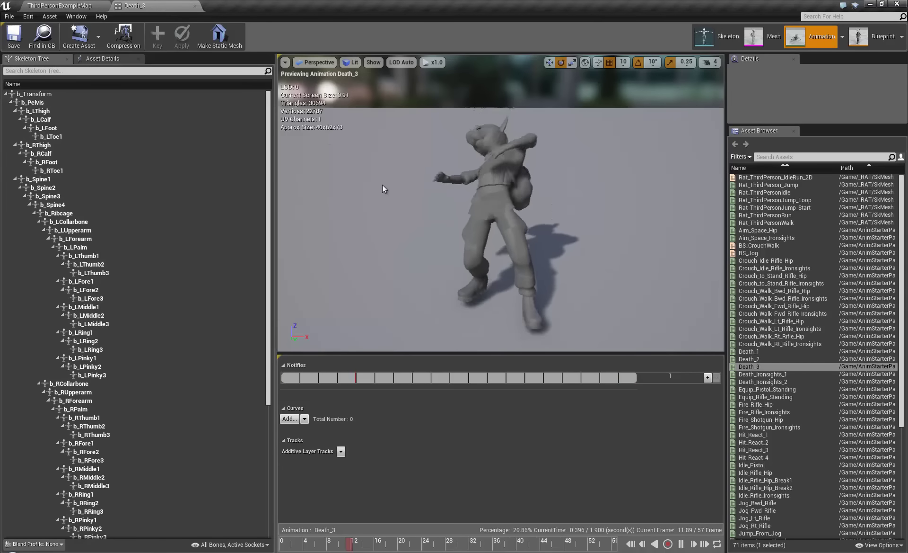
Step: Preview the Death_3, Death_1, Rat_ThirdPersonRun, Aim_Space_Hip and Idle_Pistol animations on the rat character, and close the animation editor
left_click_drag(419, 272, 692, 245)
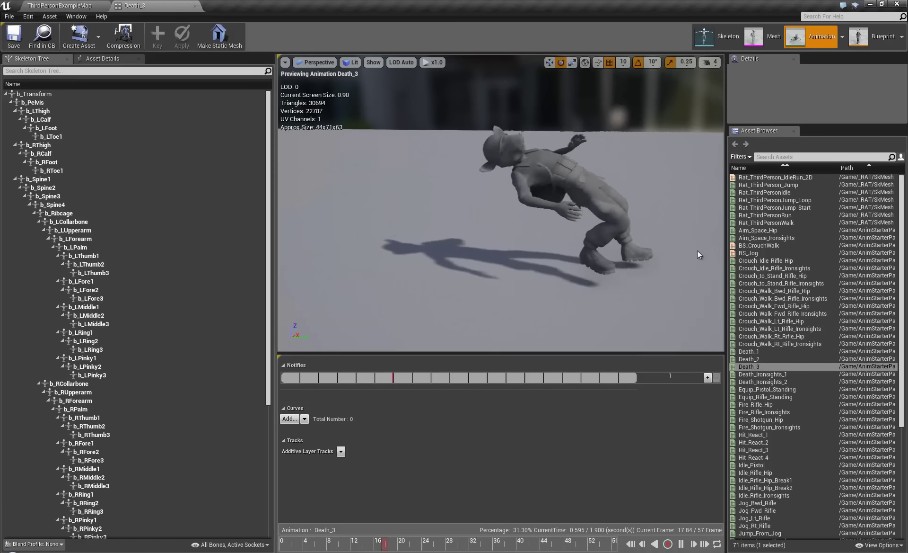
left_click(749, 358)
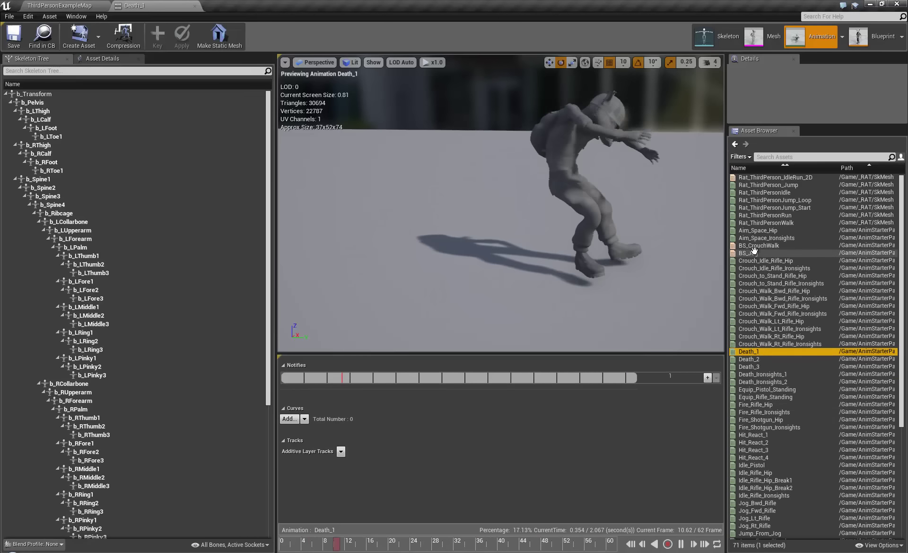
left_click(774, 216)
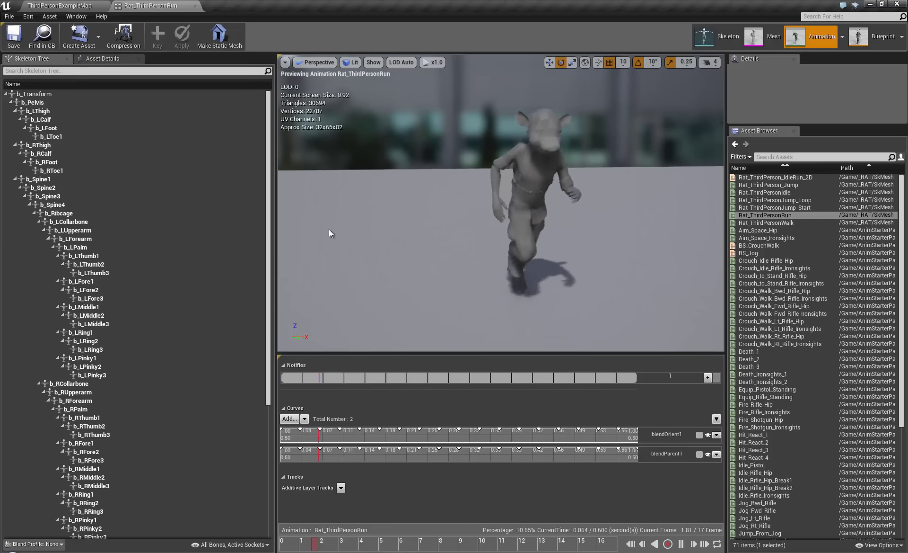
left_click(759, 230)
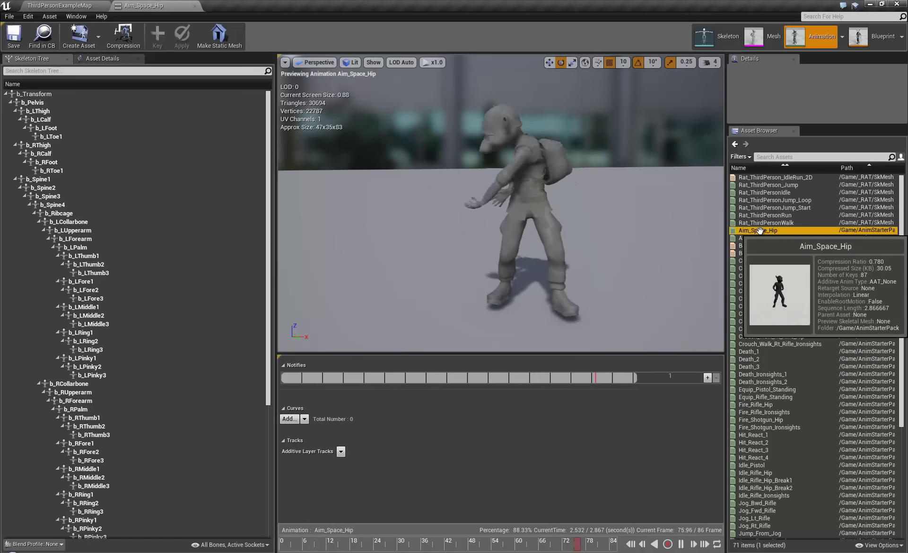
left_click(753, 465)
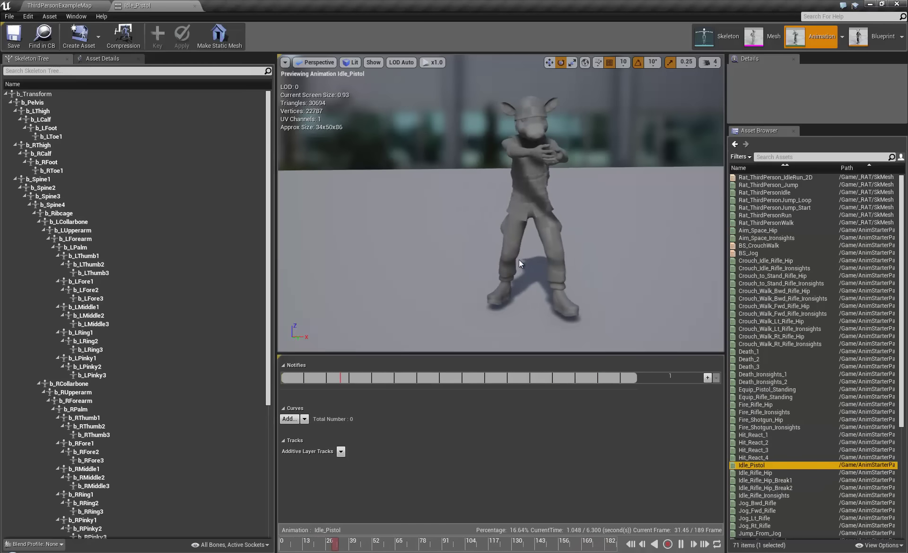
left_click_drag(518, 259, 690, 256)
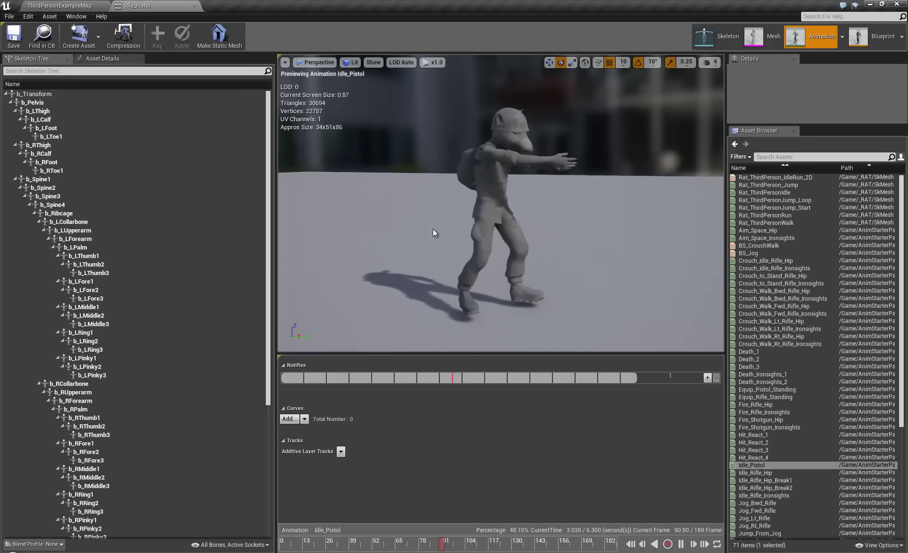
left_click(194, 6)
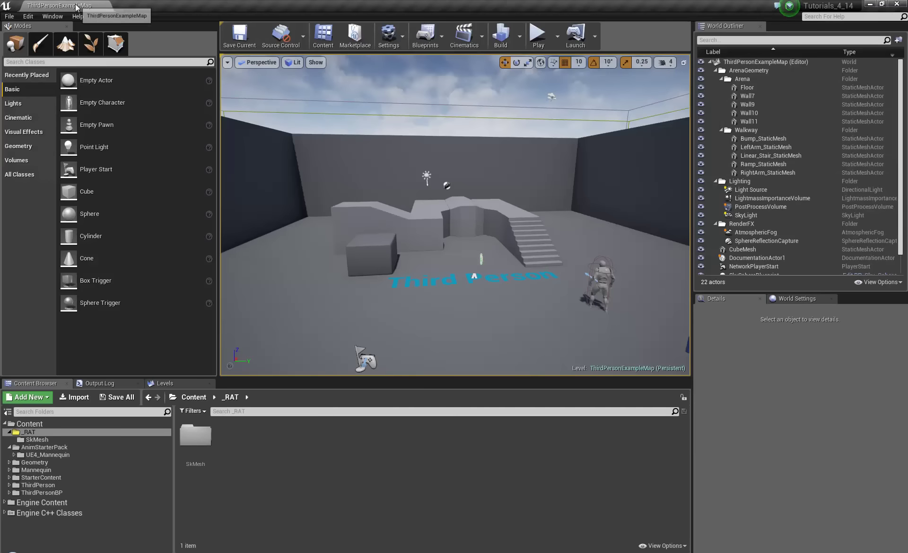
Step: Check the installed Unreal Editor version in its About information and close the dialog
left_click(83, 17)
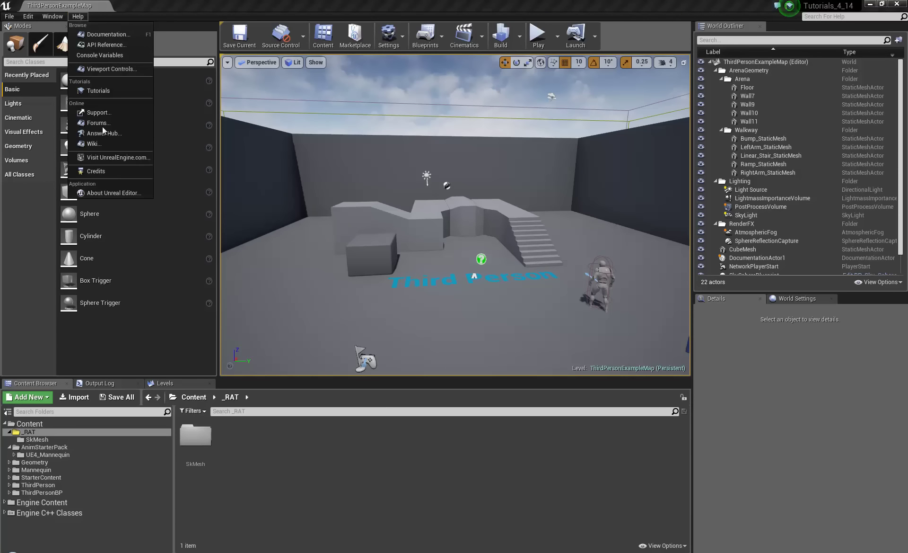
left_click(114, 192)
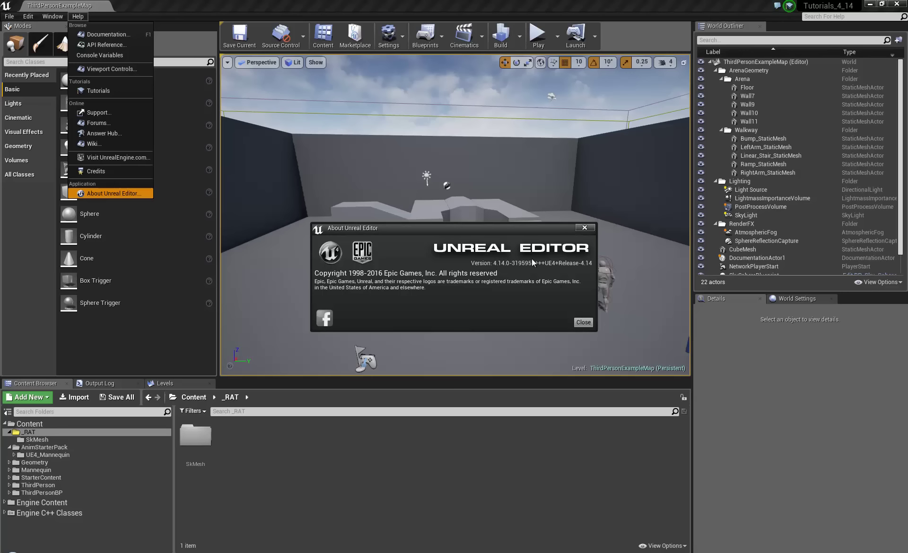
left_click(583, 322)
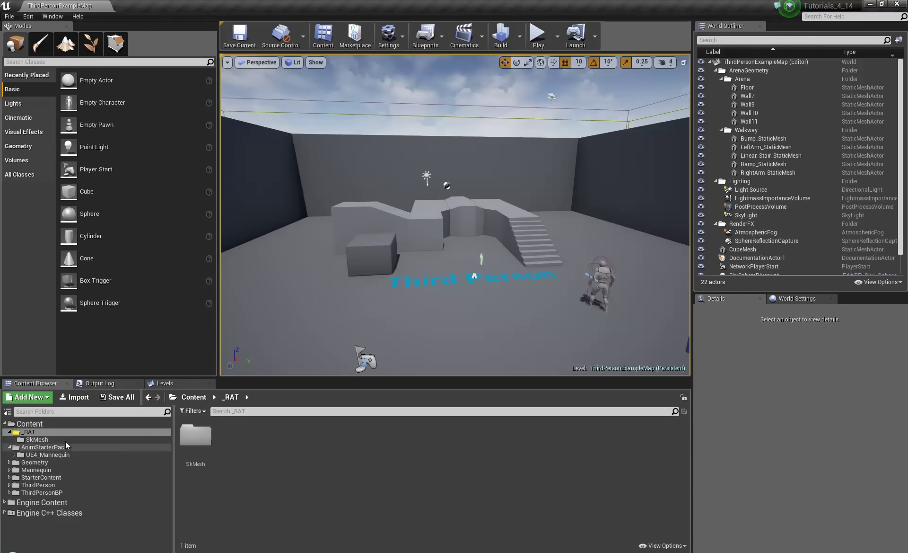
Step: Force delete the _RAT and AnimStarterPack folders together with all their assets
left_click(36, 447, "ctrl")
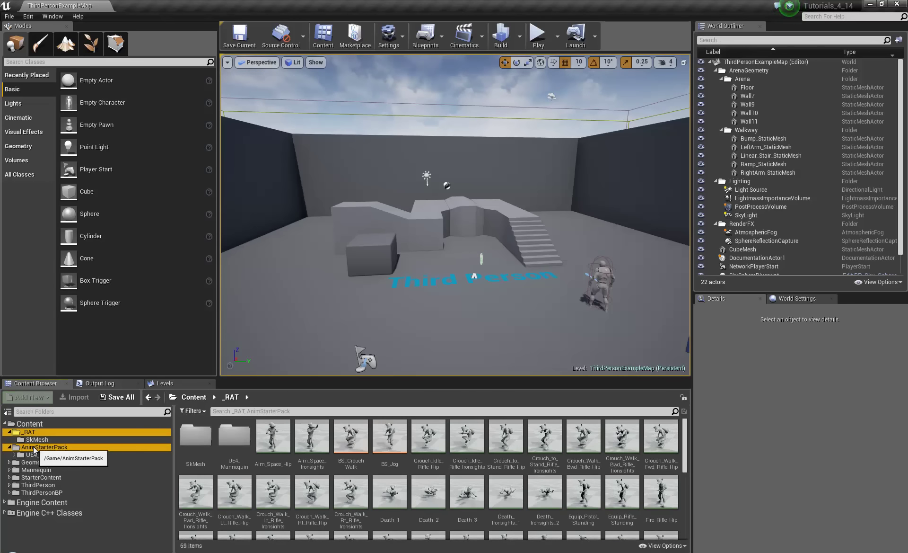
right_click(33, 447)
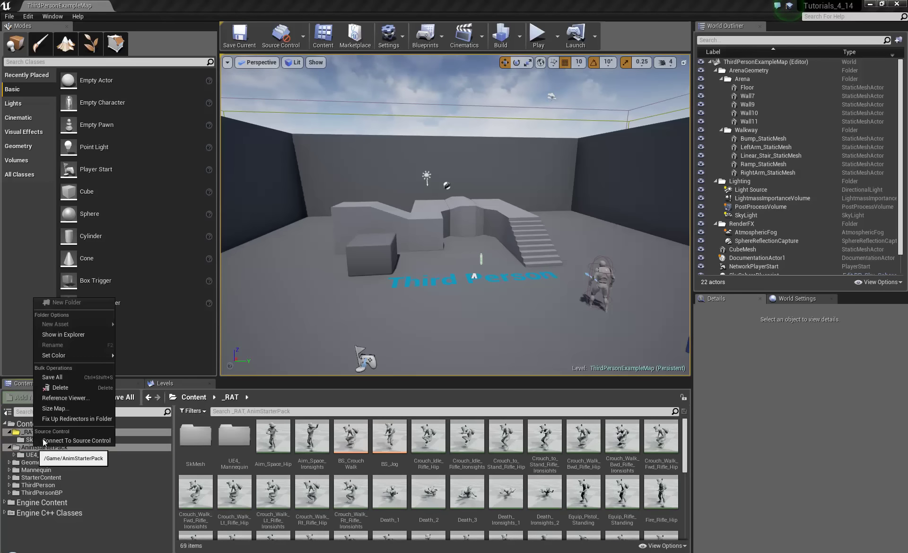
left_click(63, 386)
left_click(89, 405)
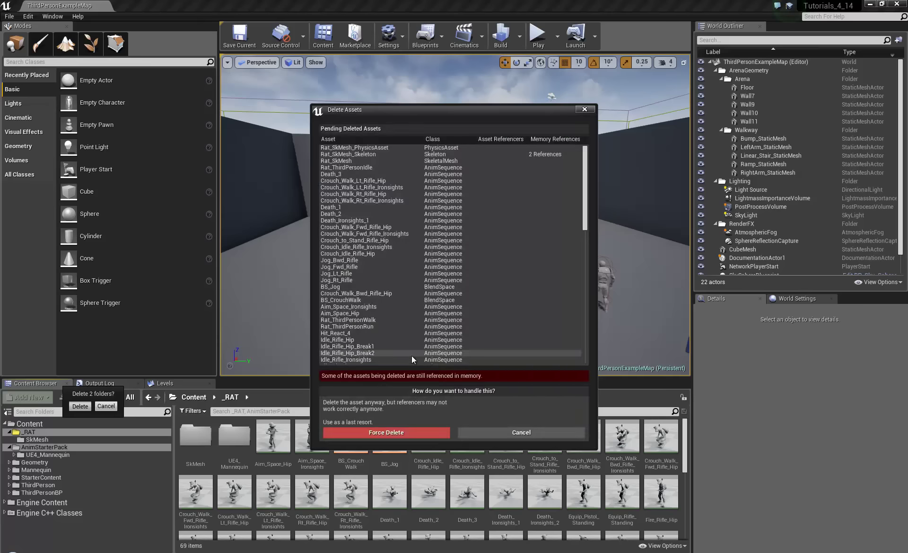
left_click(386, 432)
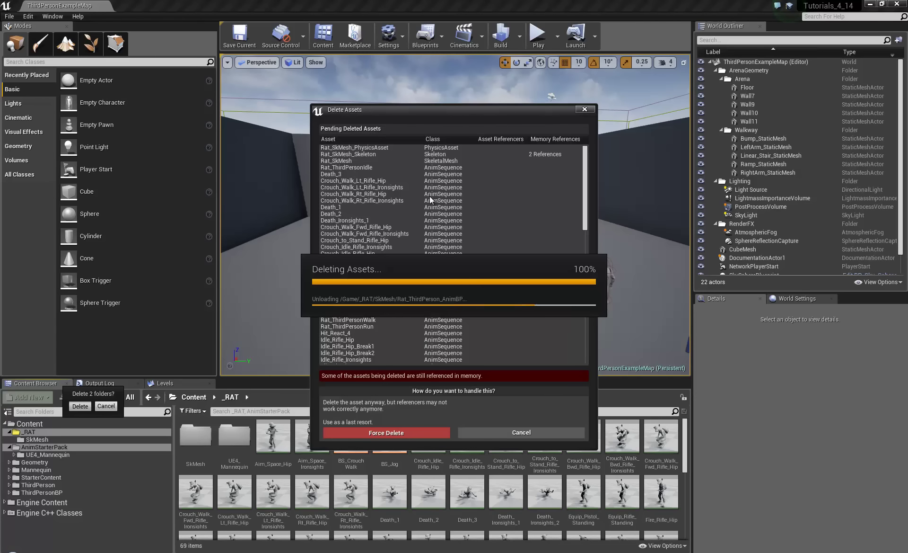
Step: Examine the _RAT and AnimStarterPack folders, including the UE4_Mannequin subfolders, for leftover assets
left_click(29, 432)
left_click(38, 447)
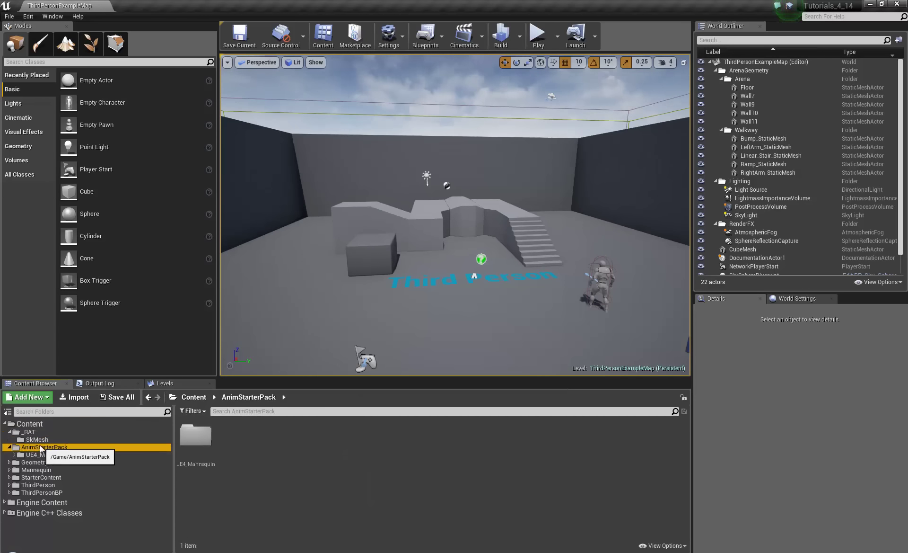
left_click(16, 454)
left_click(15, 454)
left_click(40, 477)
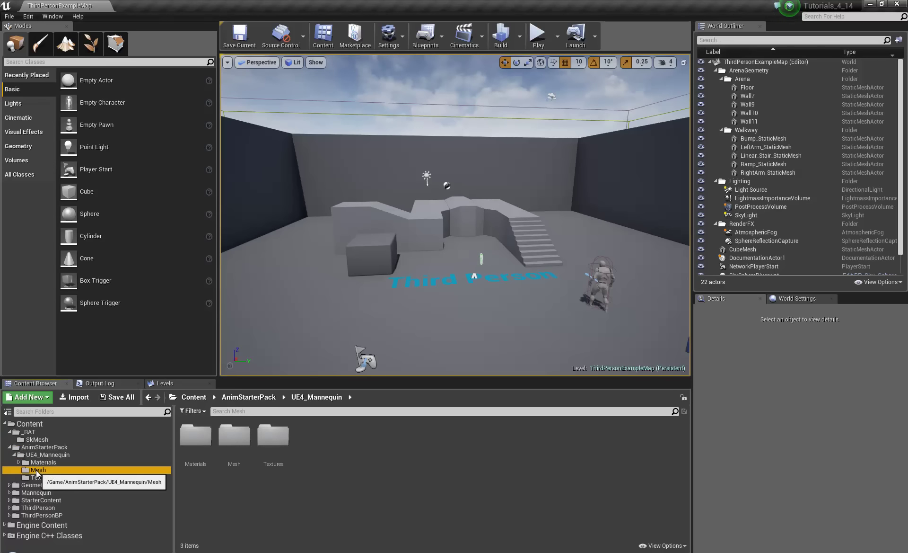
left_click(38, 469)
left_click(40, 461)
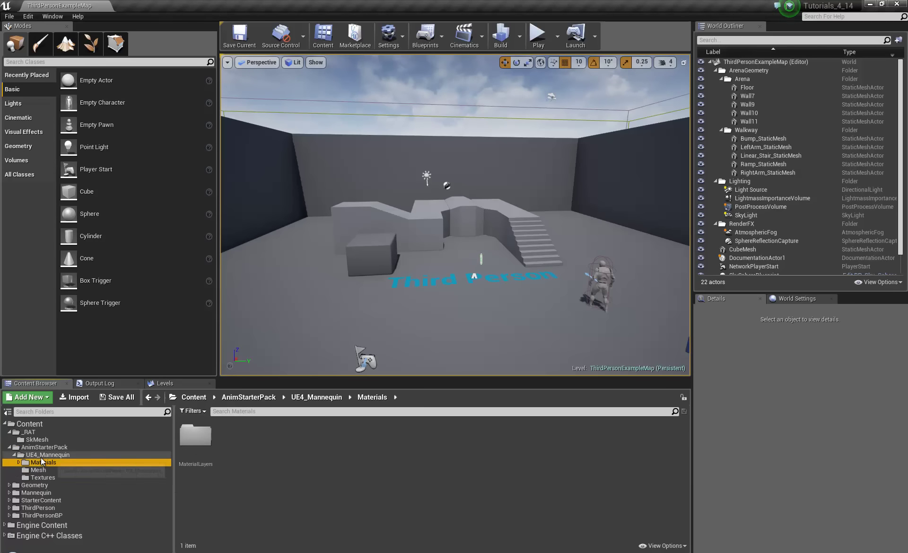
left_click(38, 454)
Step: Try to delete the emptied _RAT and AnimStarterPack folders together
left_click(35, 431)
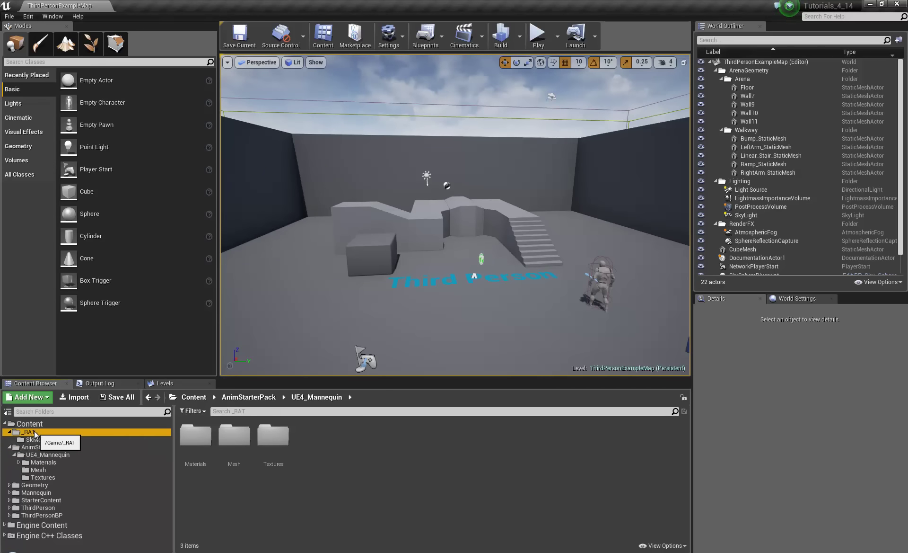
left_click(30, 447, "ctrl")
right_click(35, 437)
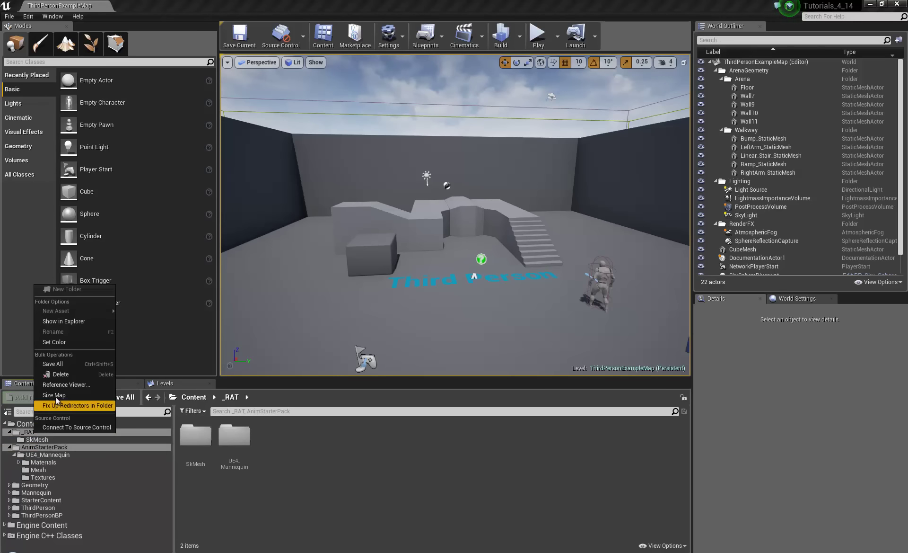
left_click(61, 376)
left_click(79, 397)
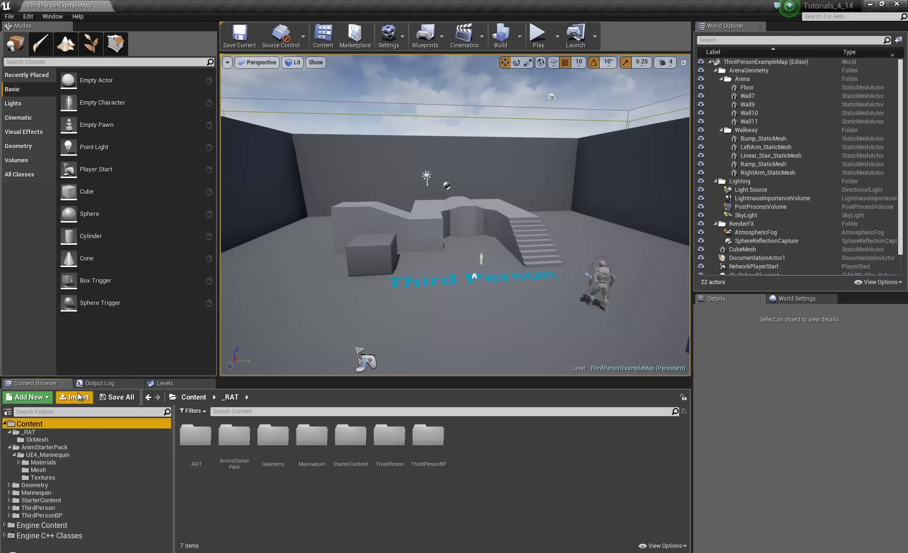
Step: Try to delete the empty SkMesh folder and its parent _RAT folder individually
left_click(28, 431)
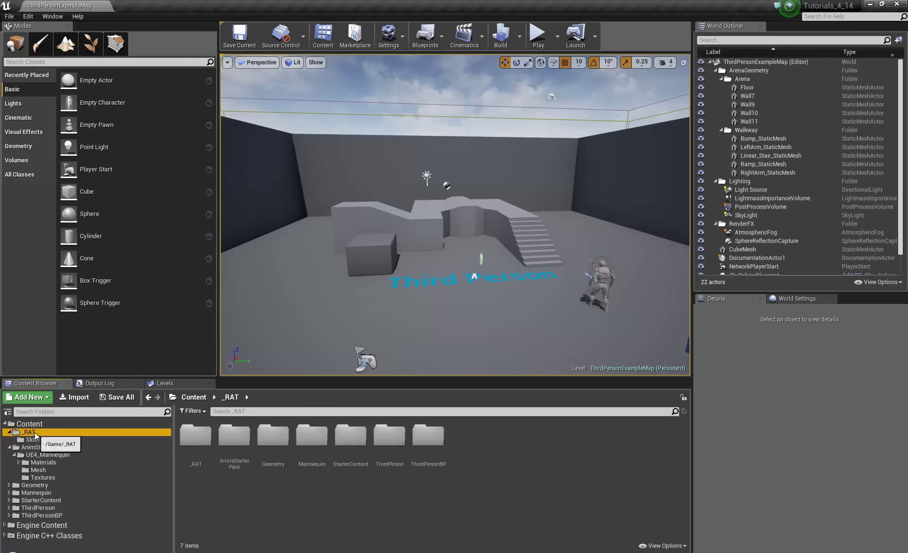
right_click(36, 439)
left_click(62, 370)
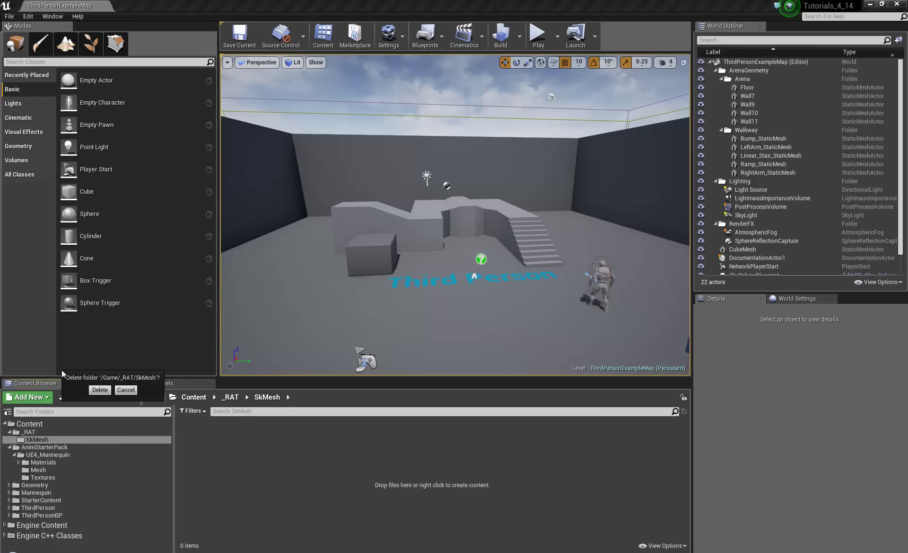
left_click(31, 431)
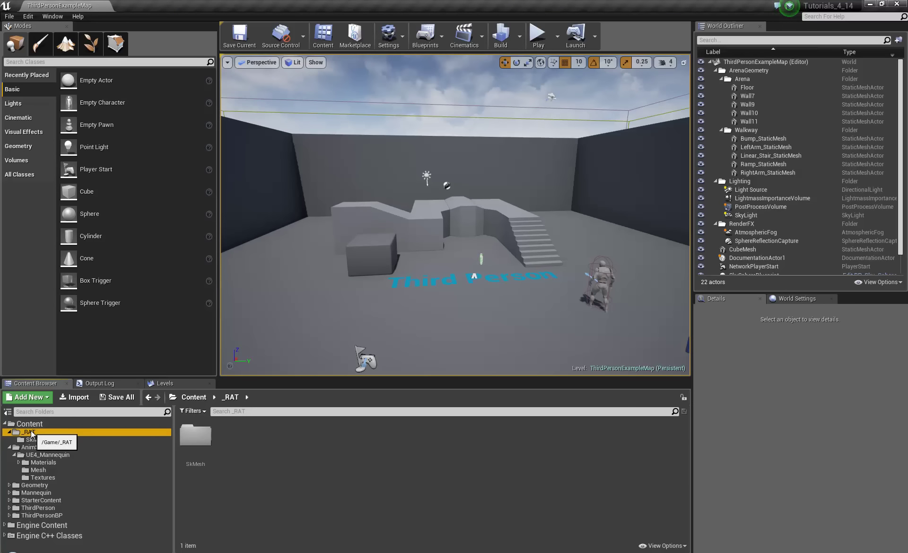
key("Delete")
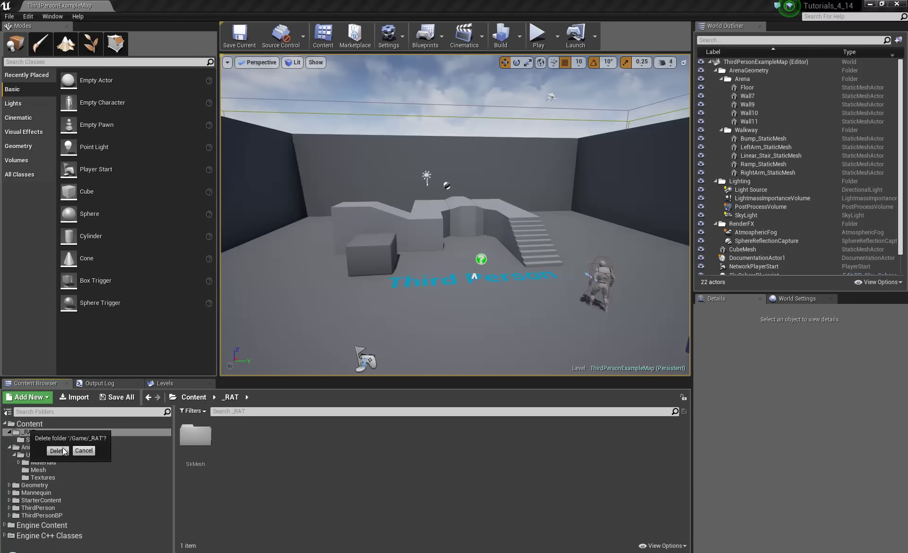
left_click(63, 450)
left_click(39, 432)
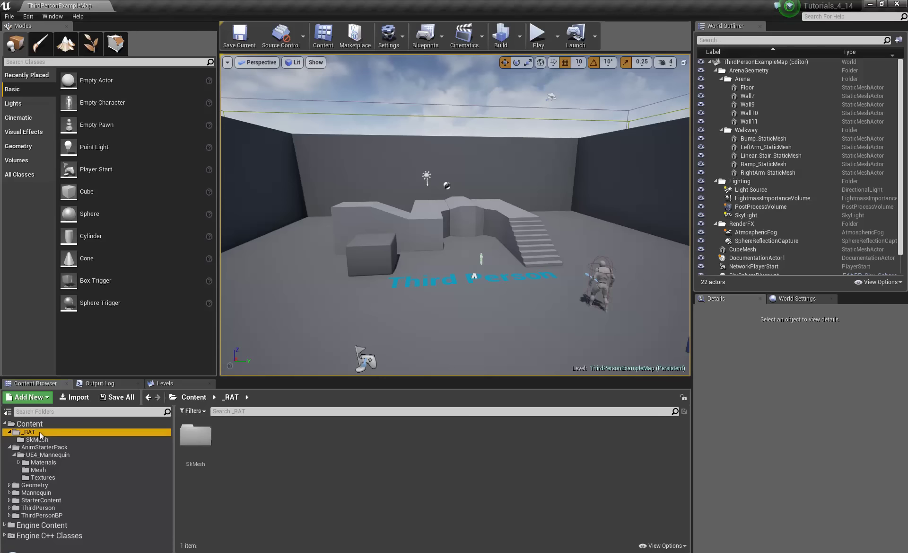
left_click(72, 439)
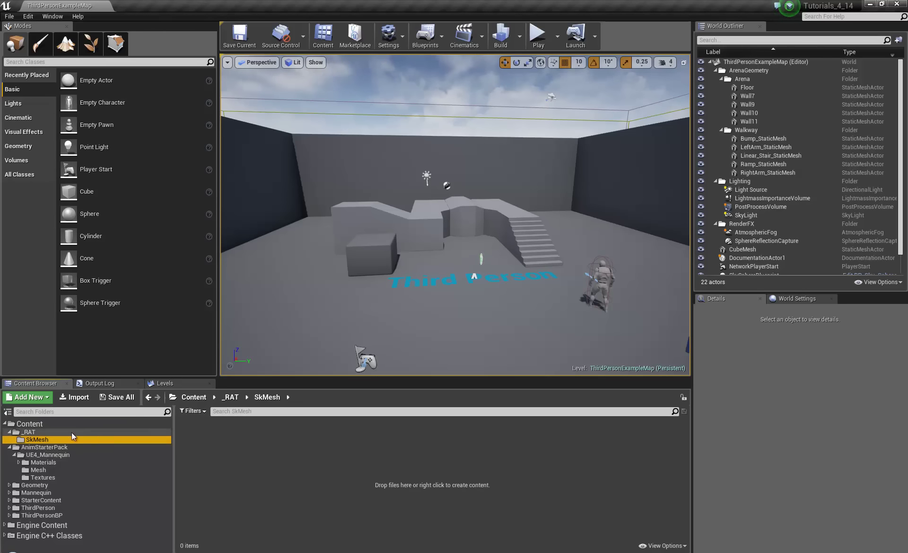
left_click(39, 477)
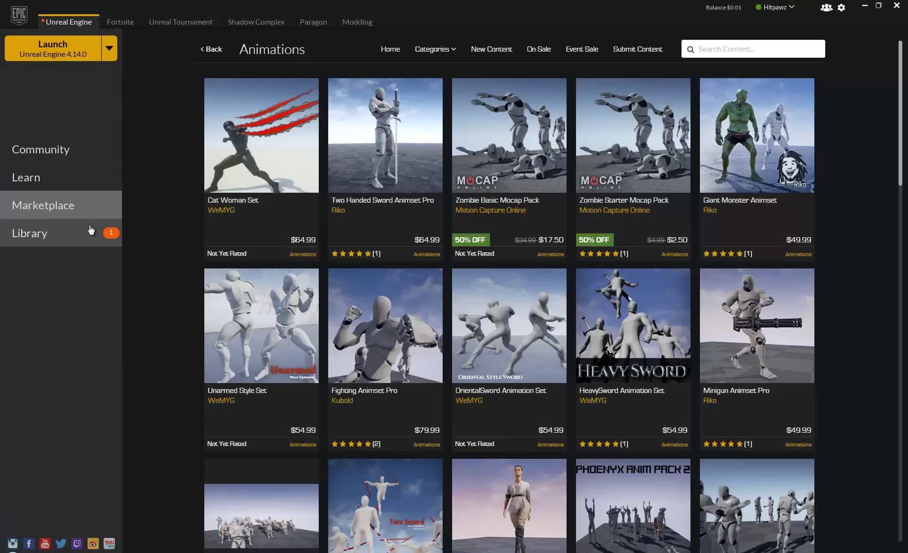
Step: Launch Unreal Engine 4.14.0 from the Epic Games Launcher and create a Third Person Blueprint project named Tutorial_4_14
left_click(53, 47)
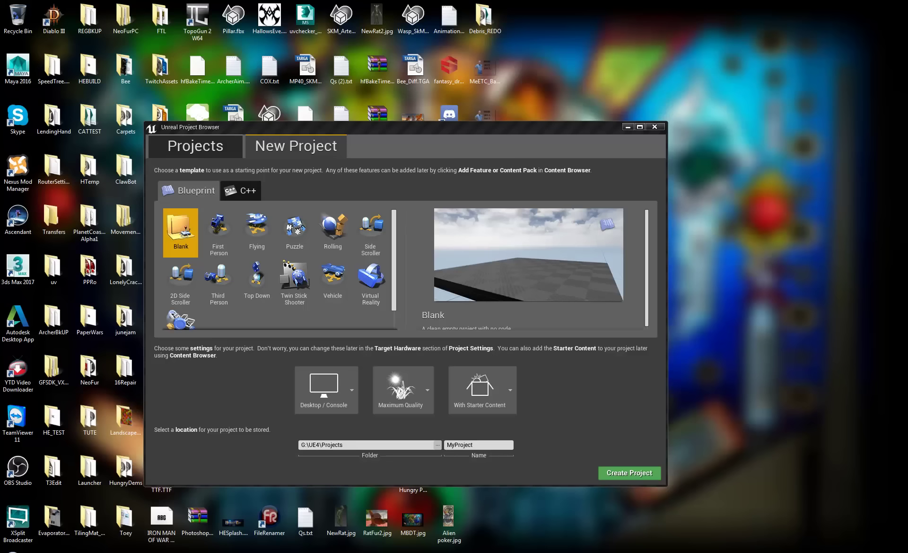
left_click(219, 281)
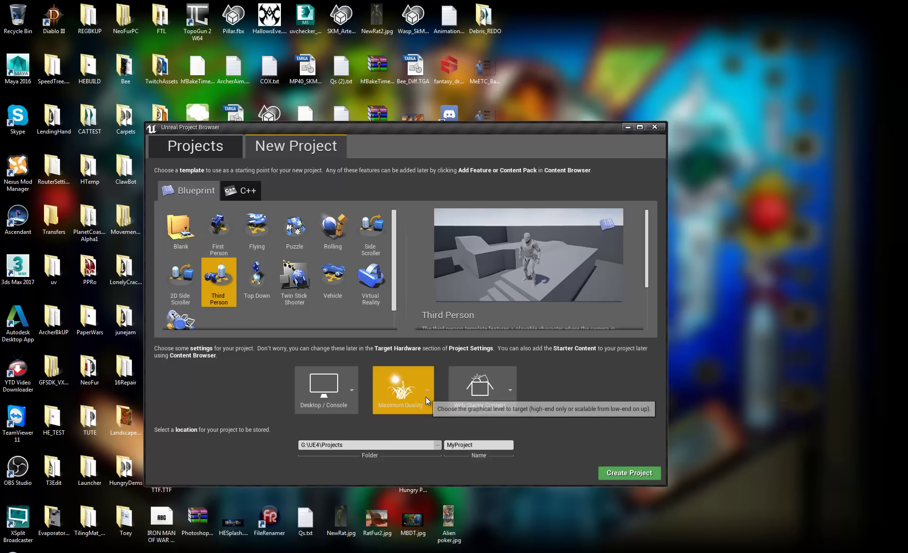
left_click(474, 447)
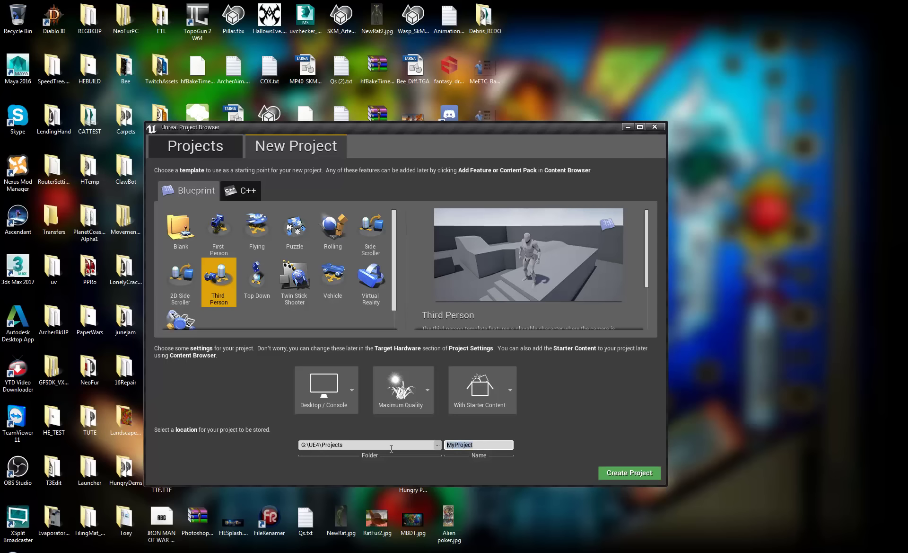
type("Tutorial_4_14")
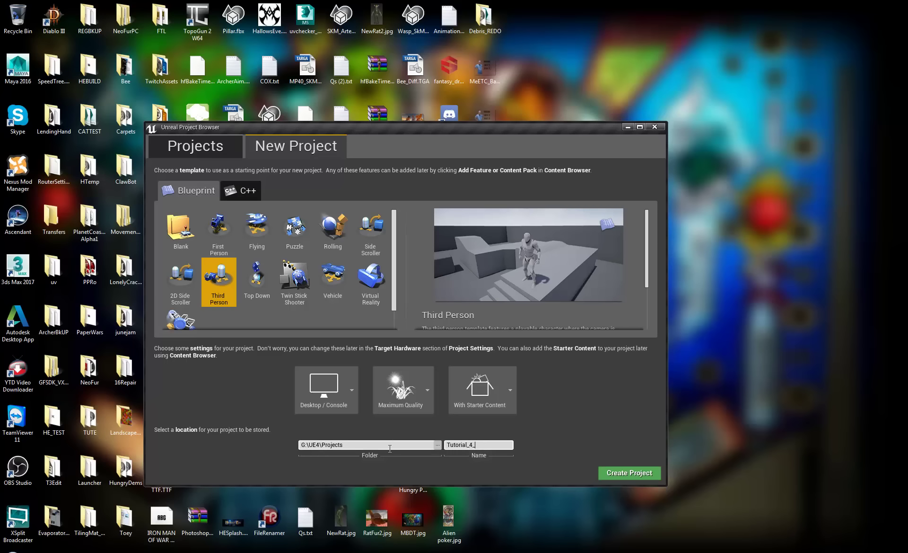
left_click(623, 473)
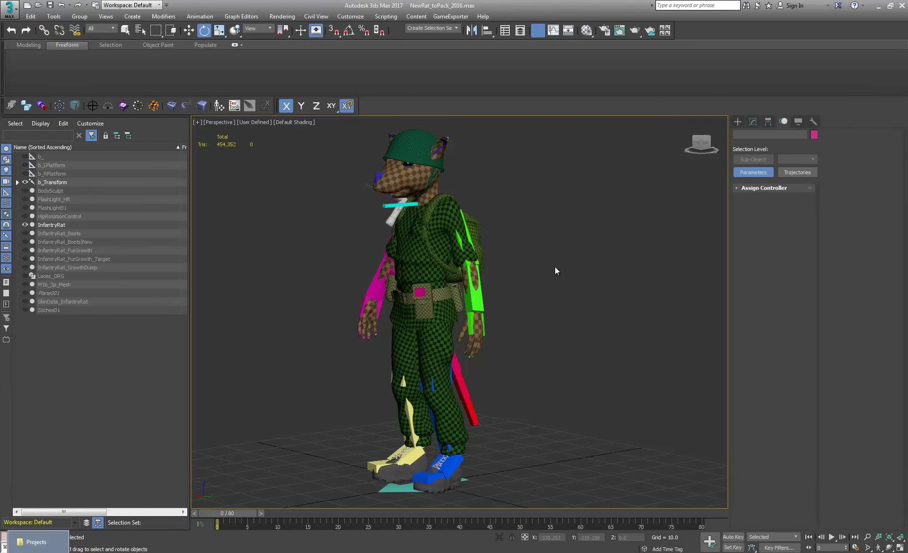
Step: Select the b_Transform bone hierarchy together with the InfantryRat mesh
middle_click_drag(472, 300, 52, 222, "alt")
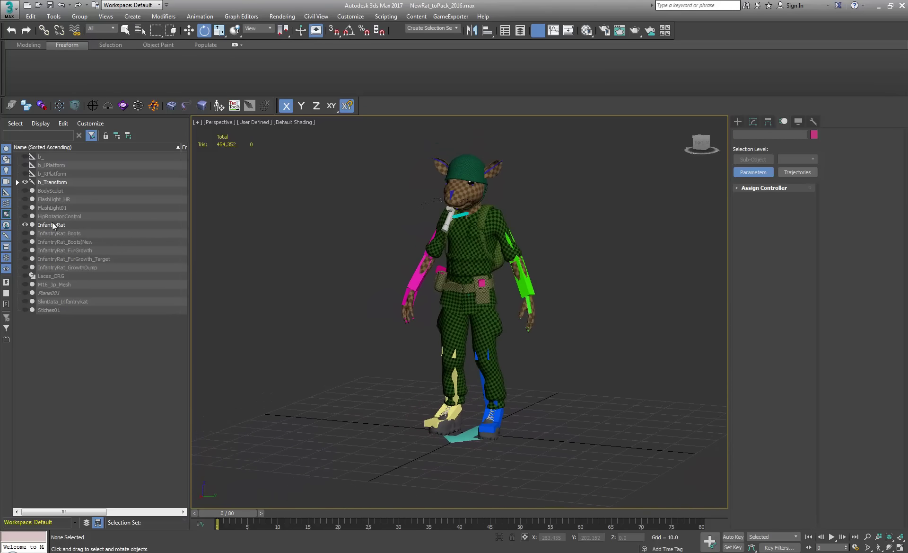
left_click(52, 225)
double_click(56, 182)
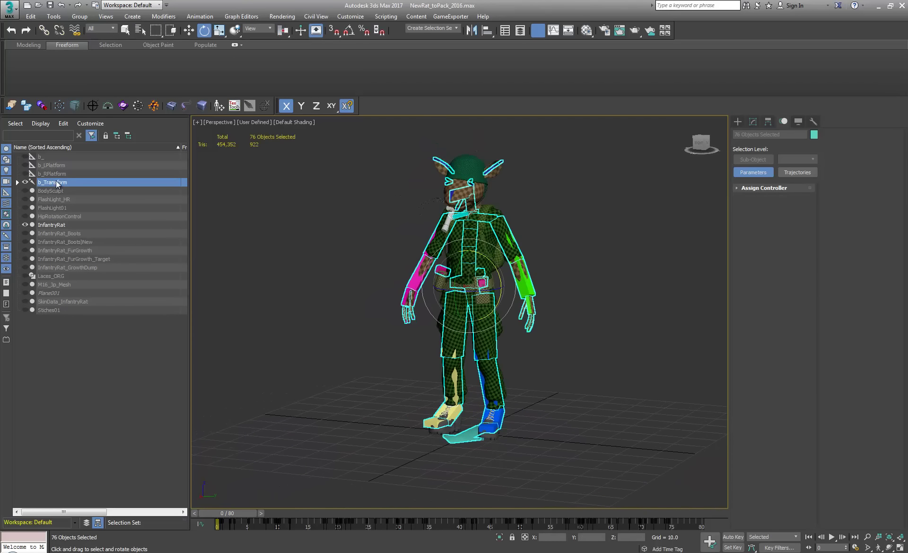
left_click(53, 227, "ctrl")
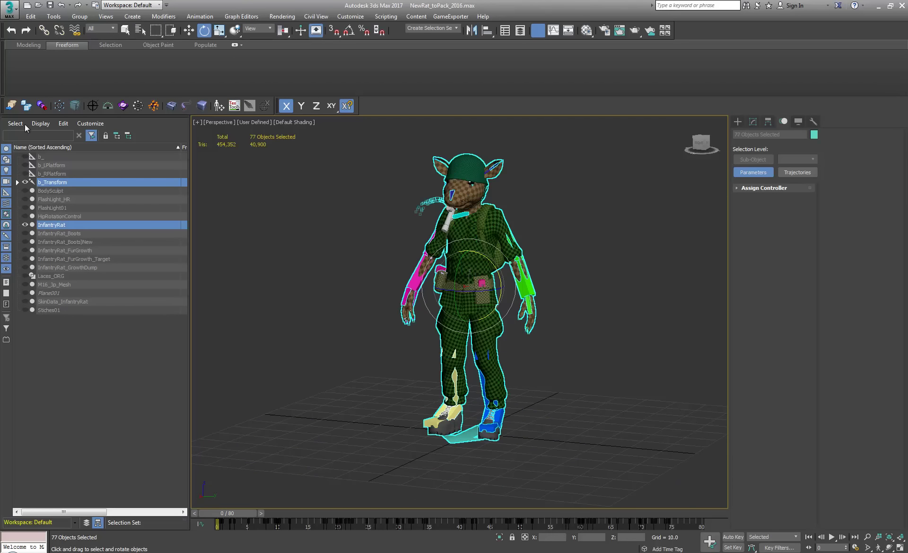
Step: Start an FBX export of the selection to the RetargetTutorial folder, overwriting Rat_SkMesh.FBX
left_click(11, 106)
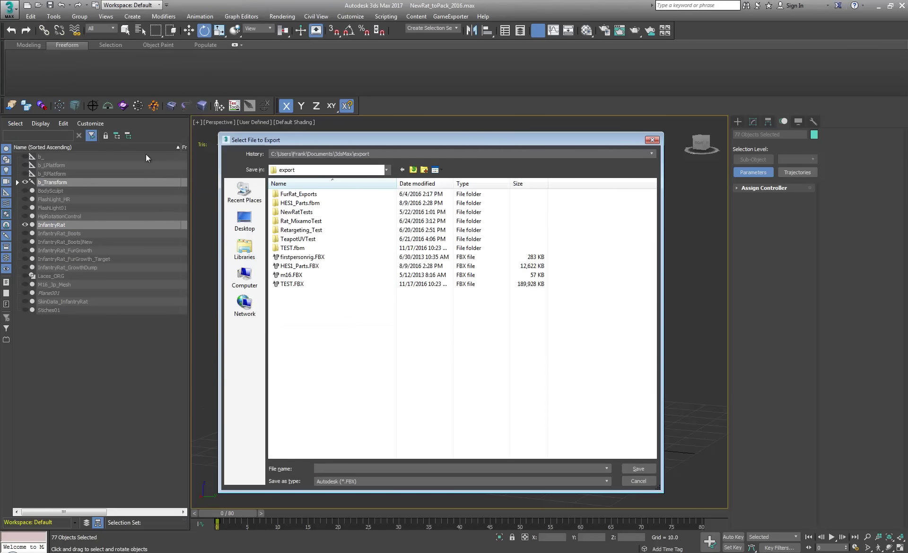
left_click(424, 182)
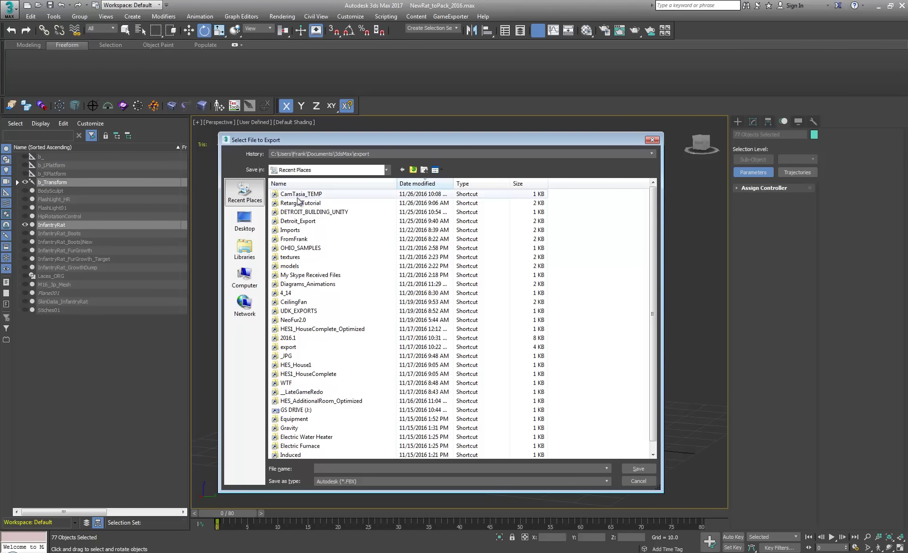
double_click(308, 204)
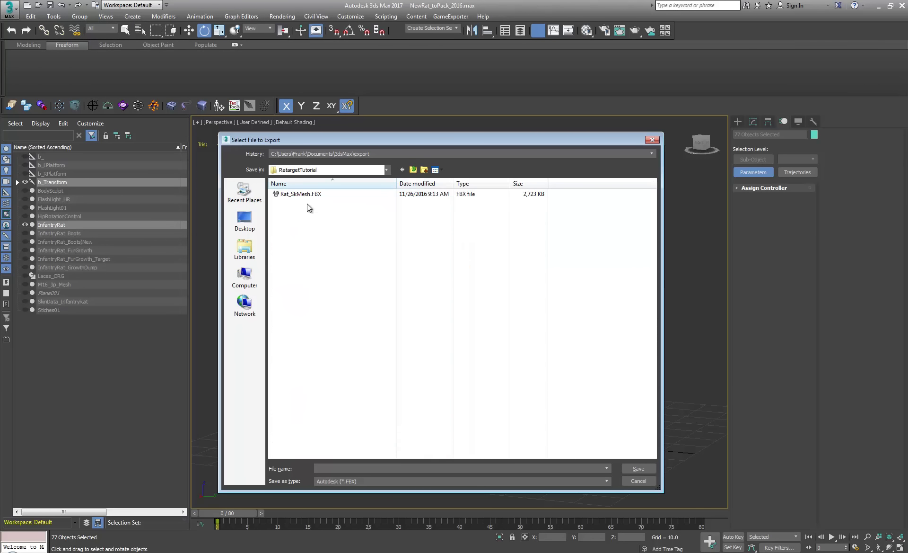
double_click(300, 193)
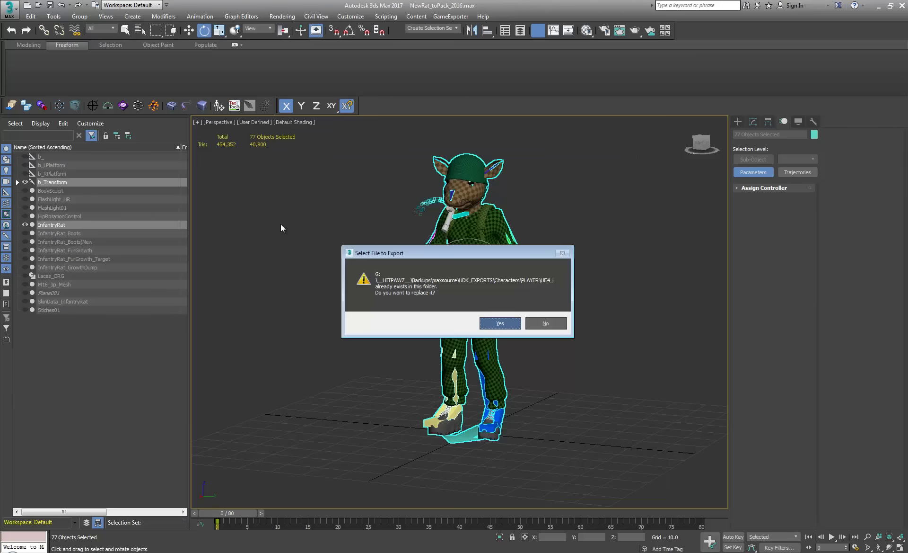
key("Return")
left_click(312, 195)
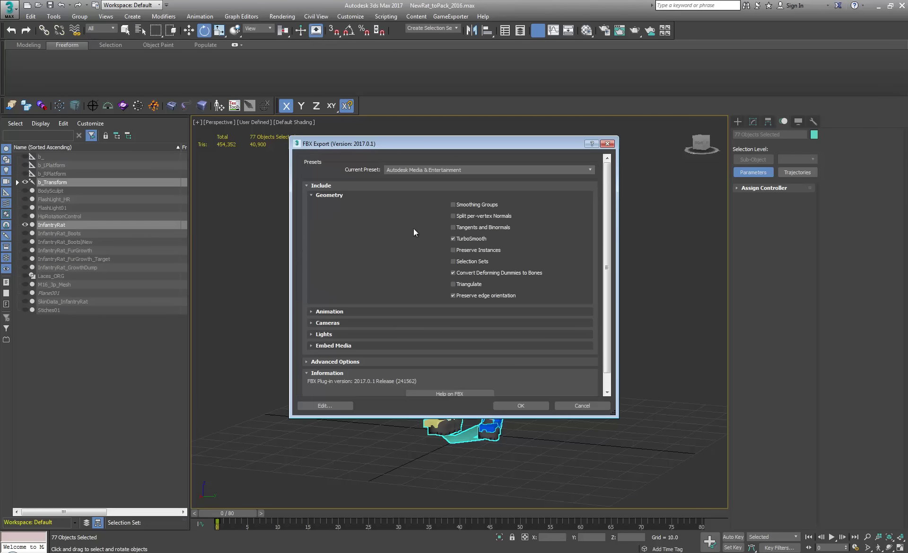
Step: Enable Smoothing Groups, Bake Animation and Resample All in the FBX export options
left_click(453, 204)
left_click(313, 311)
scroll(319, 308, "down", 3)
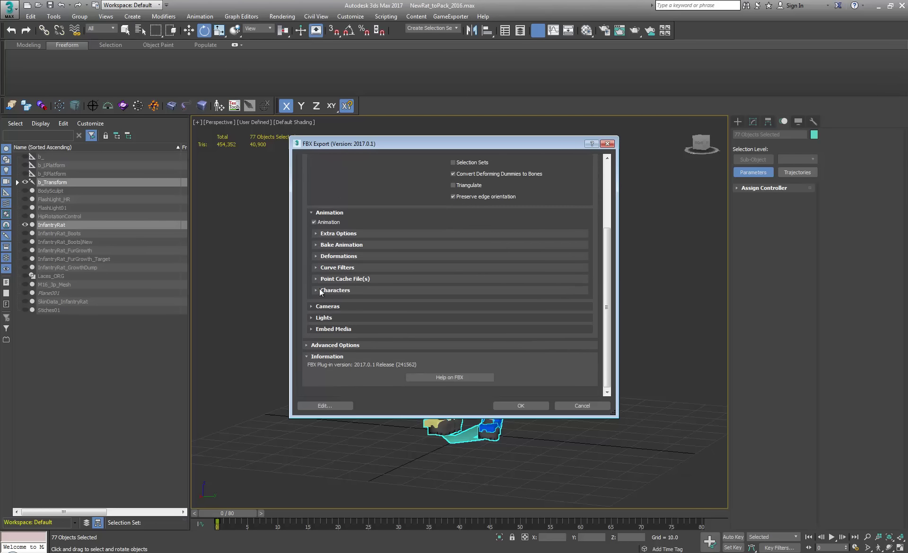
left_click(317, 234)
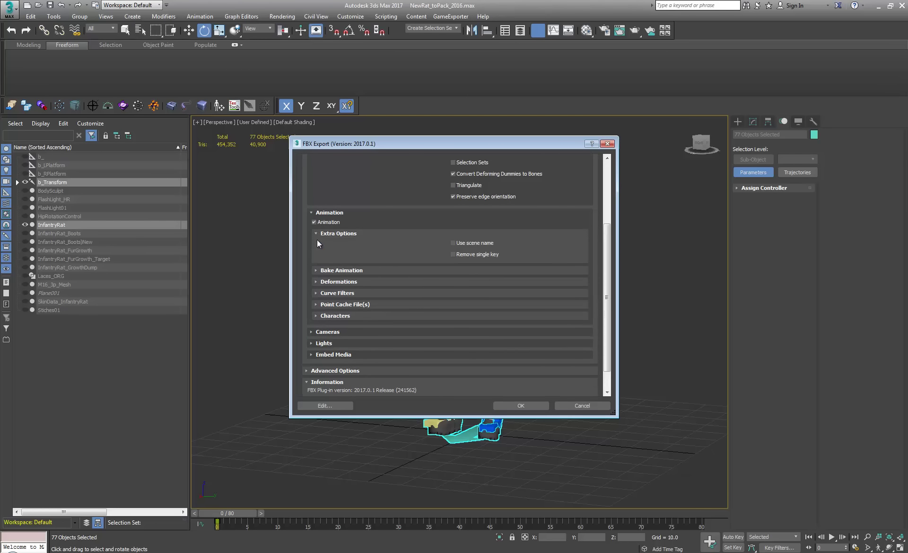
left_click(317, 270)
left_click(319, 280)
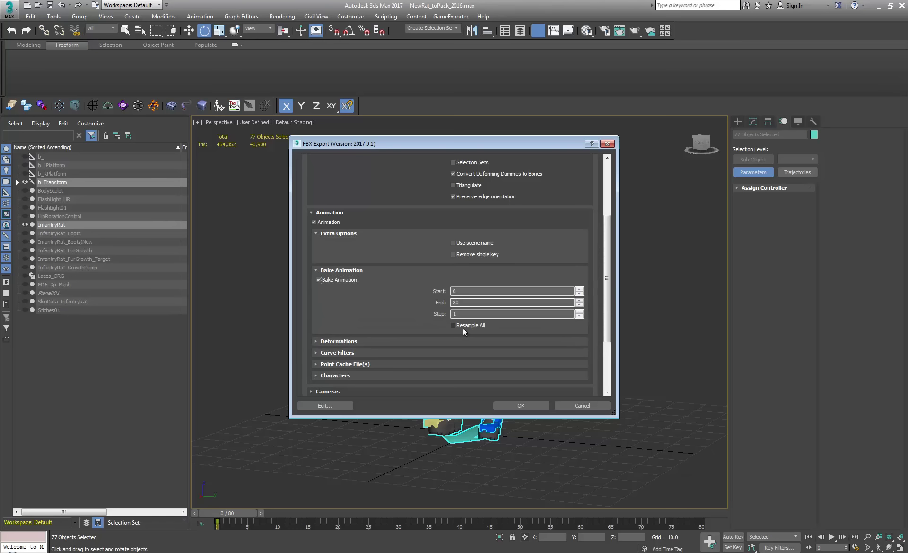
left_click(454, 325)
scroll(351, 316, "down", 3)
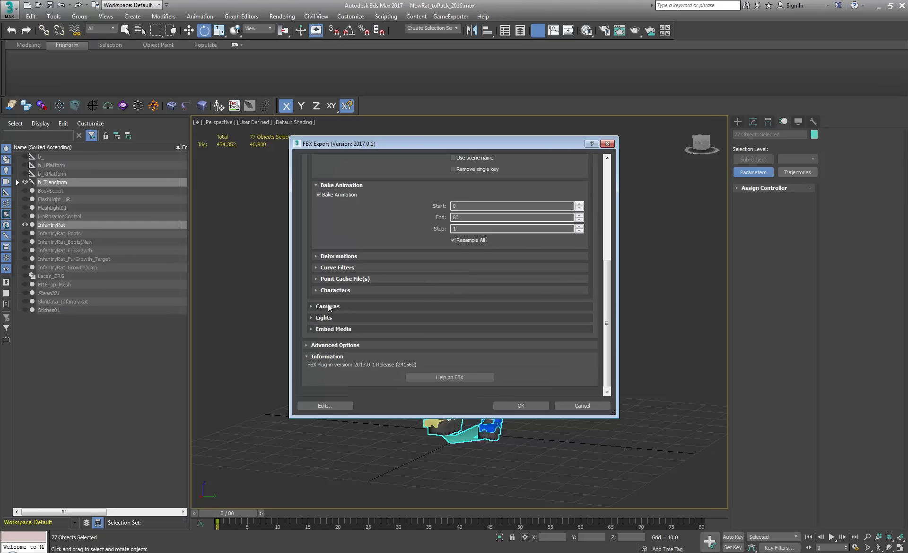
Step: Check the deformation, curve filter and point cache options, and exclude cameras and lights from the FBX export
left_click(316, 256)
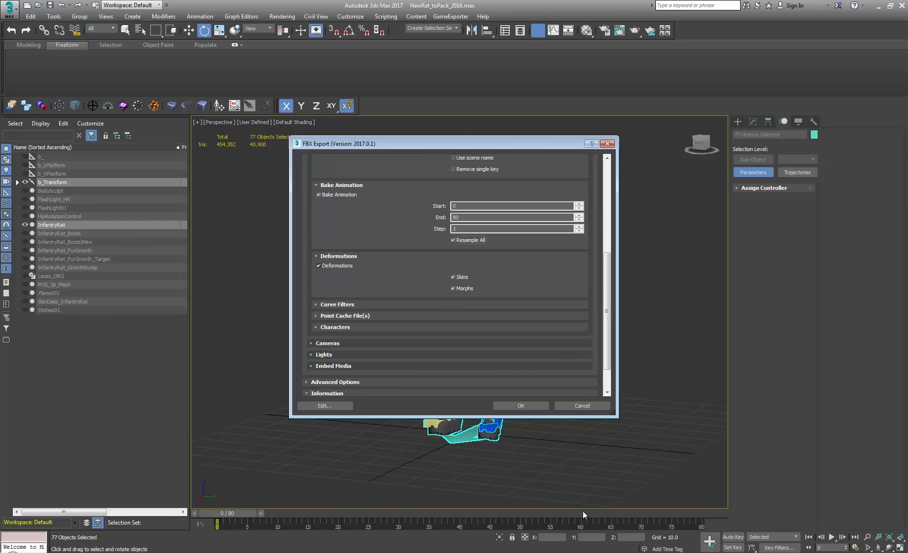
left_click(317, 305)
left_click(317, 363)
scroll(326, 362, "down", 3)
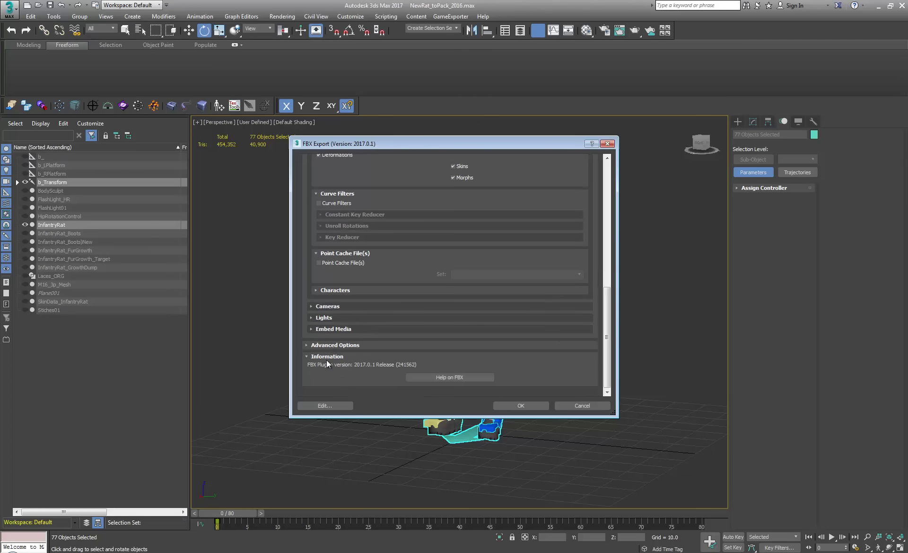
left_click(311, 328)
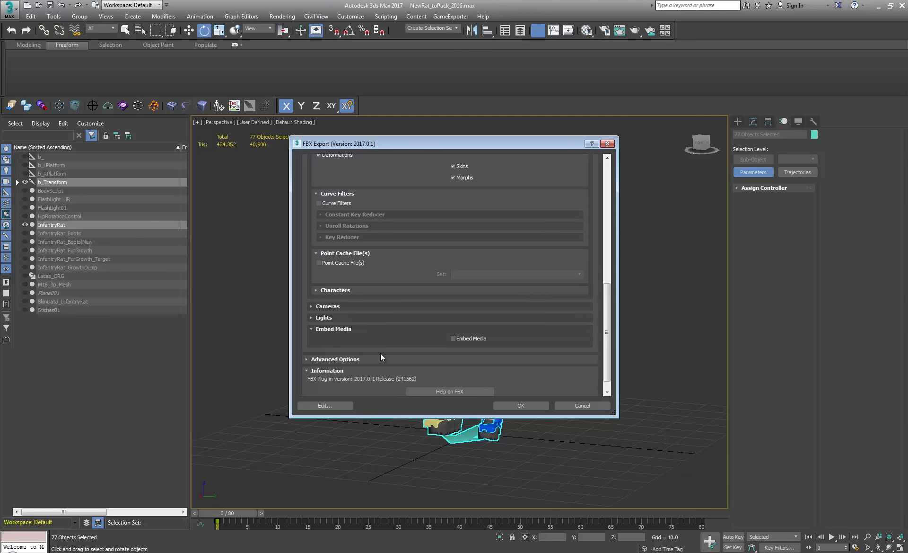
left_click(311, 317)
left_click(311, 306)
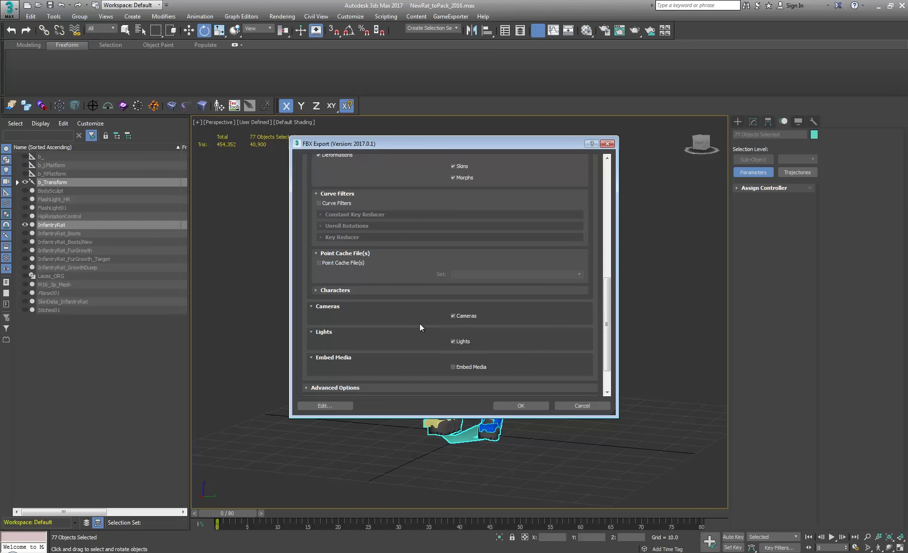
left_click(453, 342)
scroll(319, 292, "up", 5)
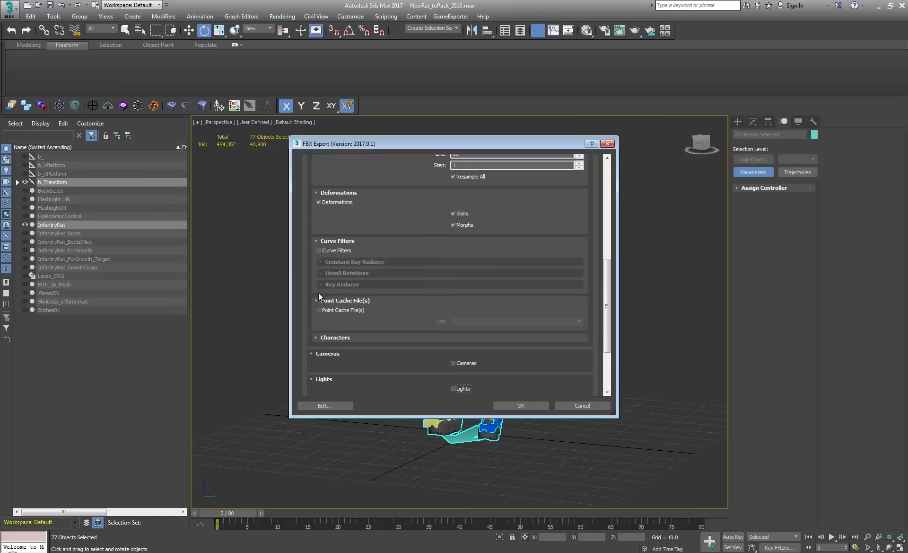
scroll(338, 299, "down", 3)
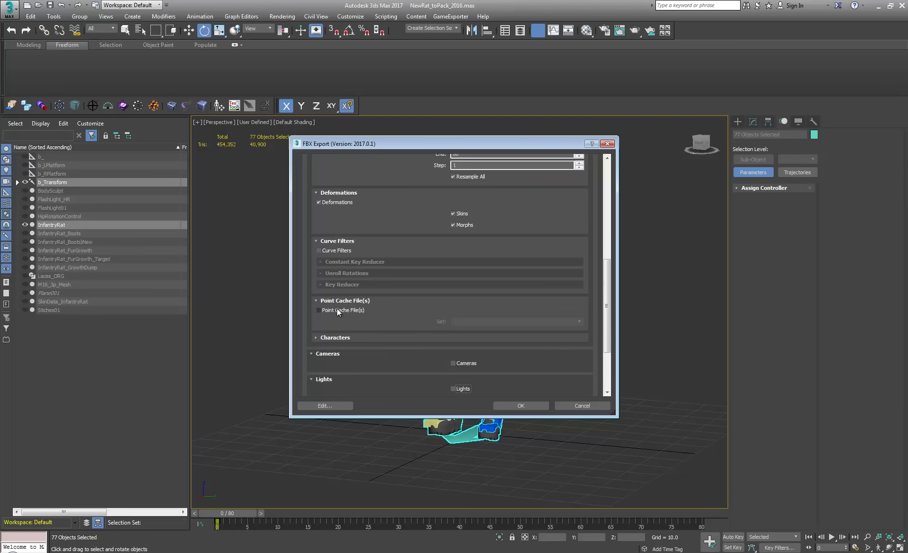
Step: Check the character, units, axis conversion and FBX file format options, and run the export
left_click(315, 337)
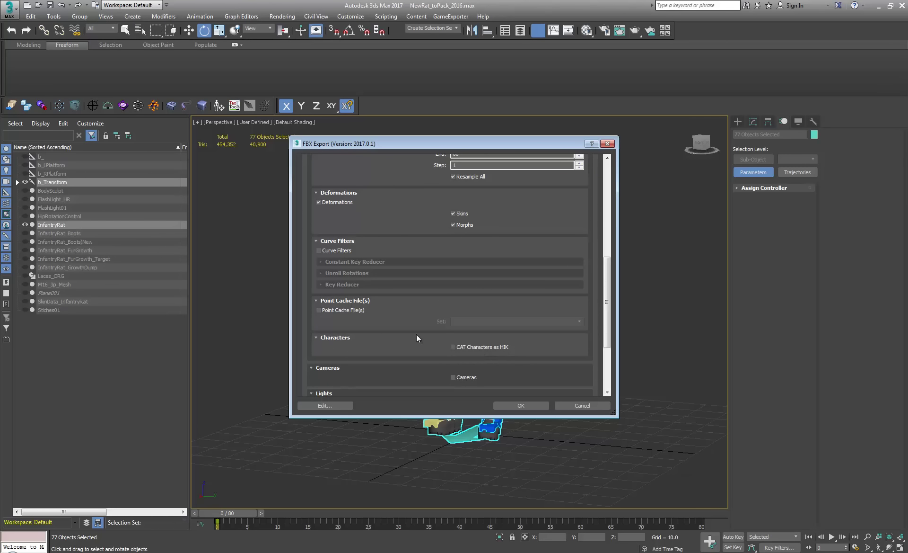
scroll(346, 350, "down", 4)
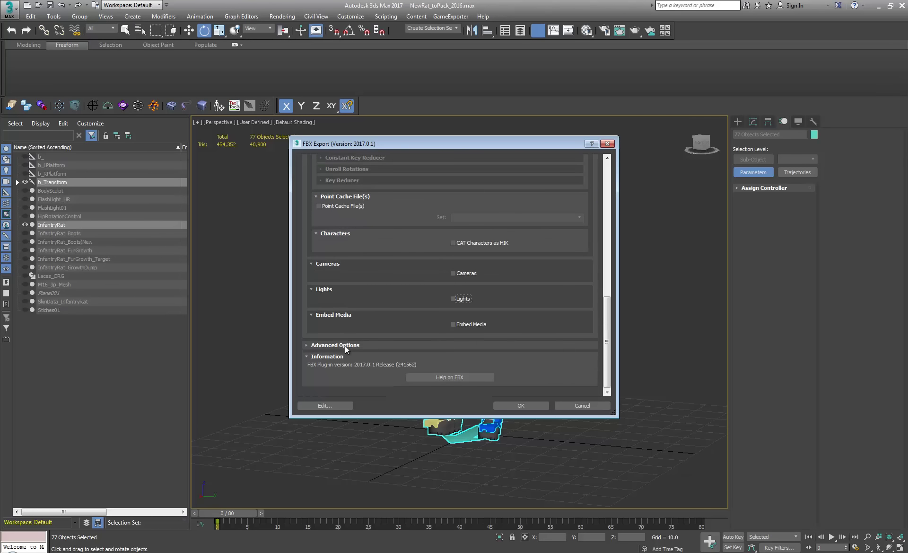
left_click(306, 344)
scroll(327, 326, "down", 2)
left_click(314, 307)
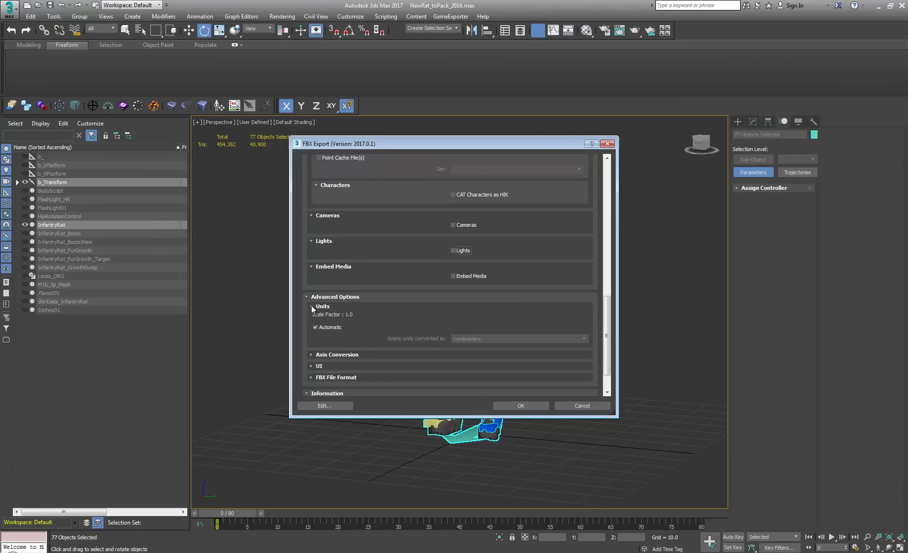
scroll(309, 341, "down", 2)
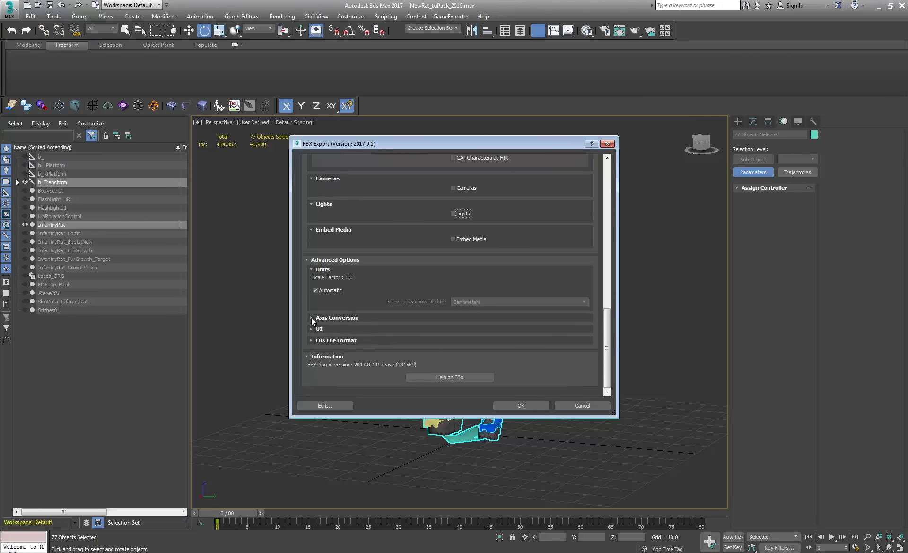
left_click(311, 317)
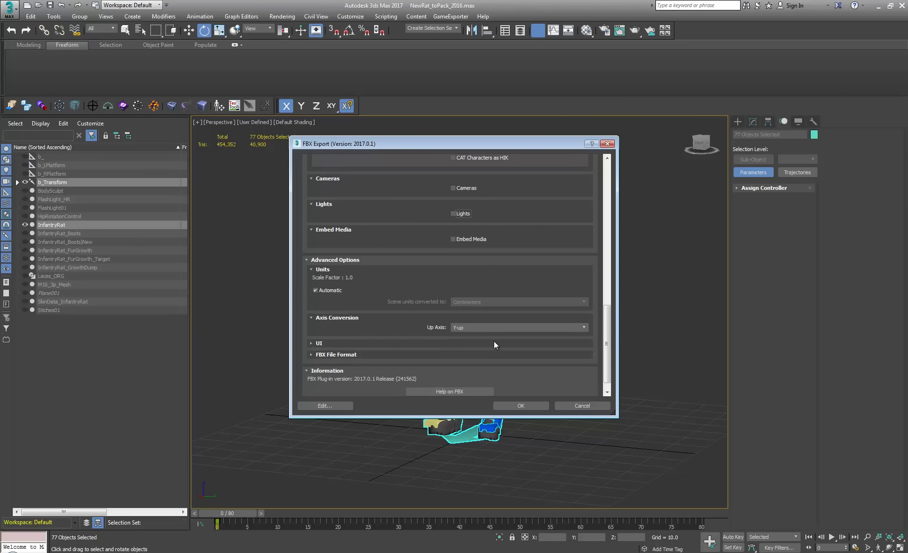
left_click(312, 354)
scroll(449, 318, "down", 2)
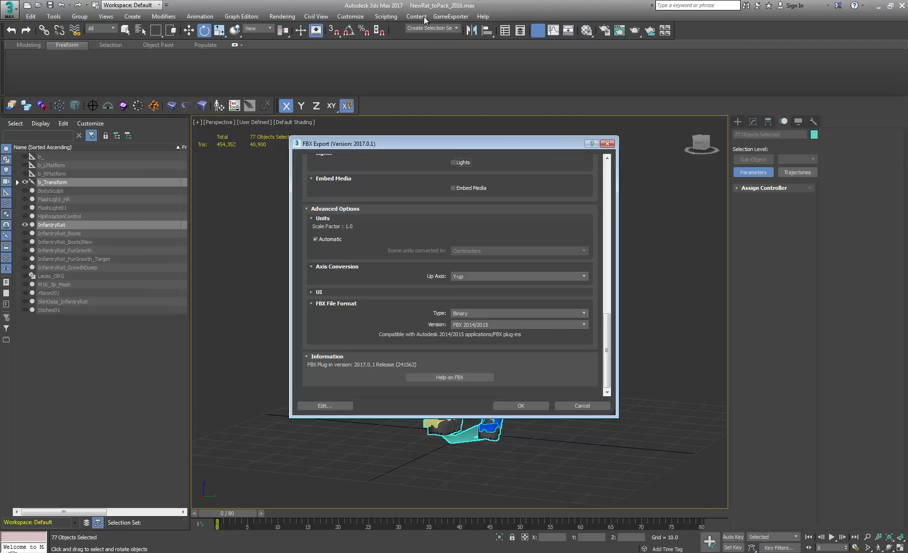
left_click(520, 406)
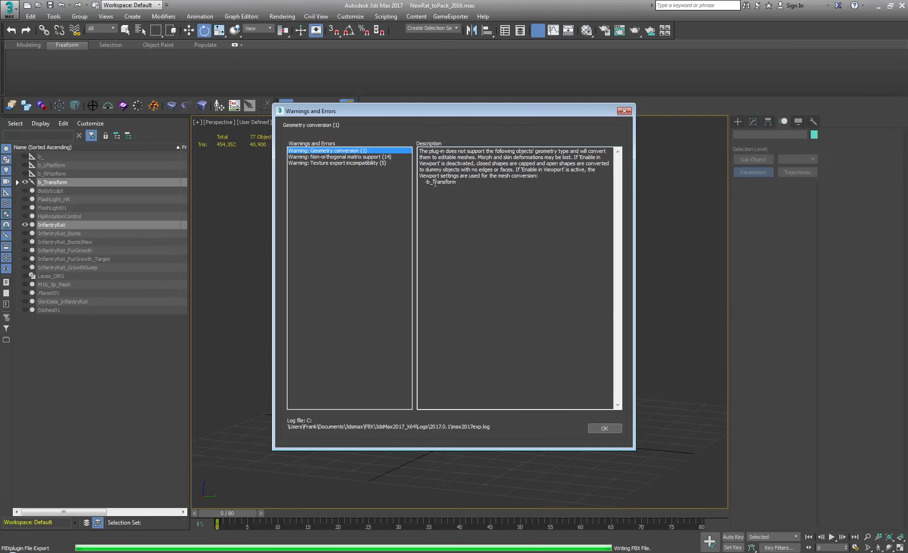
left_click(604, 428)
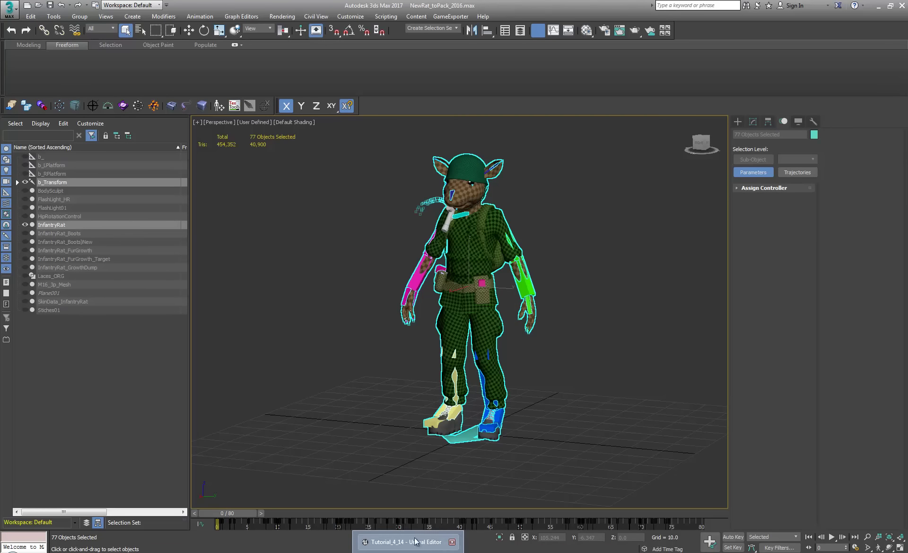
Step: Switch to the Tutorial_4_14 project in Unreal Editor and create a folder named _Rat directly under Content
left_click(415, 541)
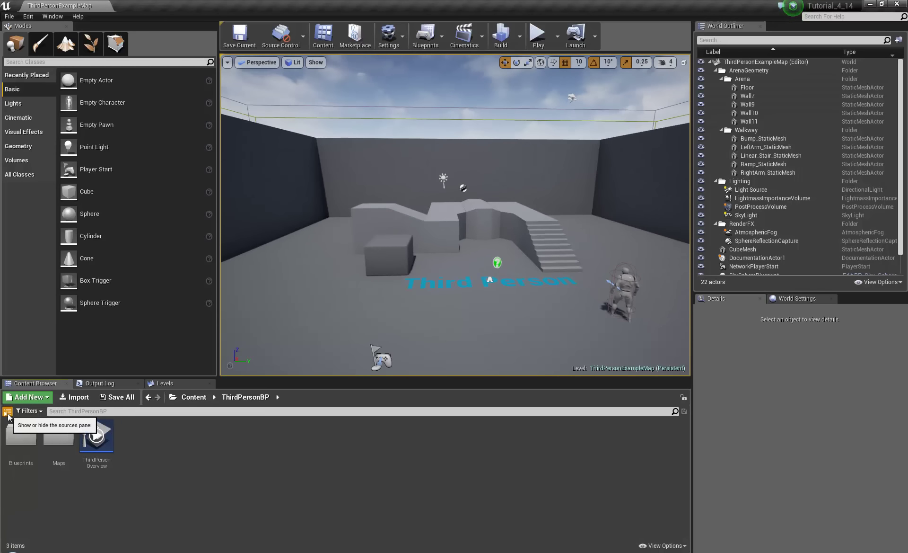
left_click(8, 411)
right_click(44, 424)
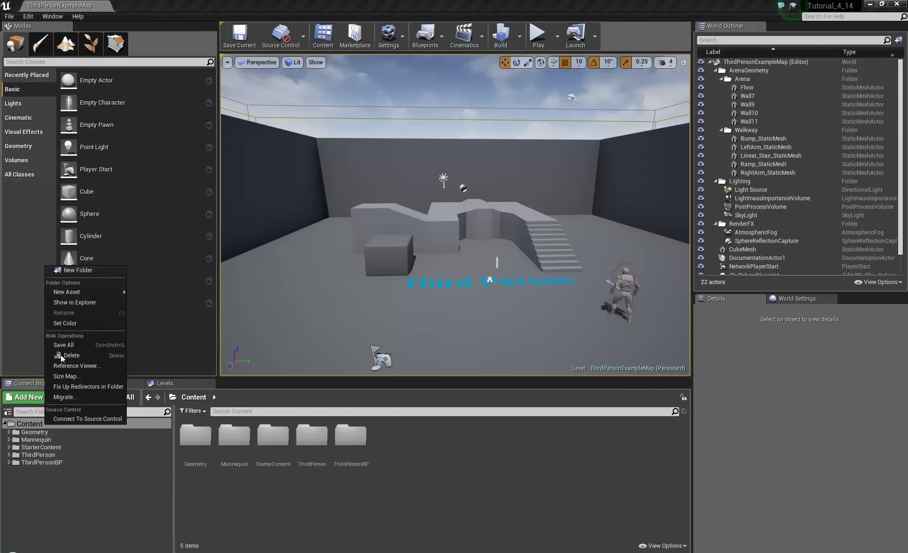
left_click(81, 271)
type("_Rat")
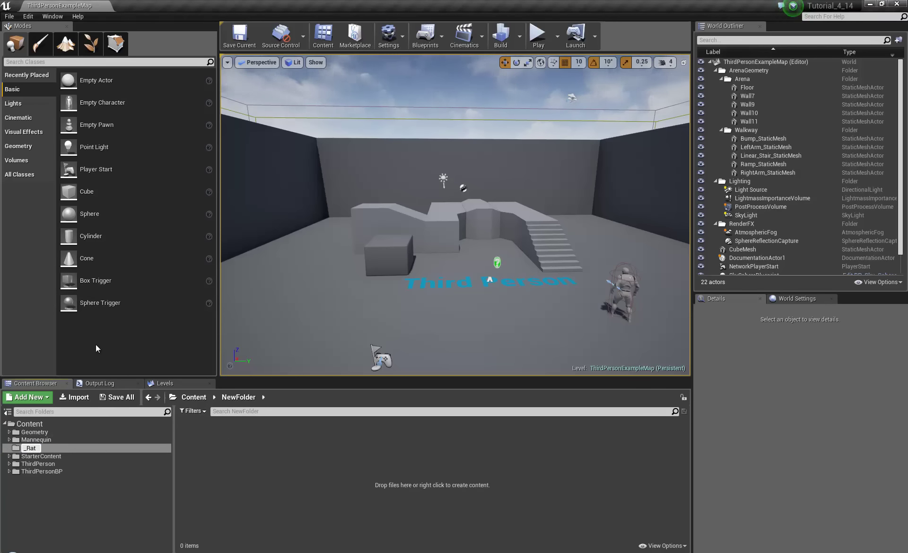
key("Return")
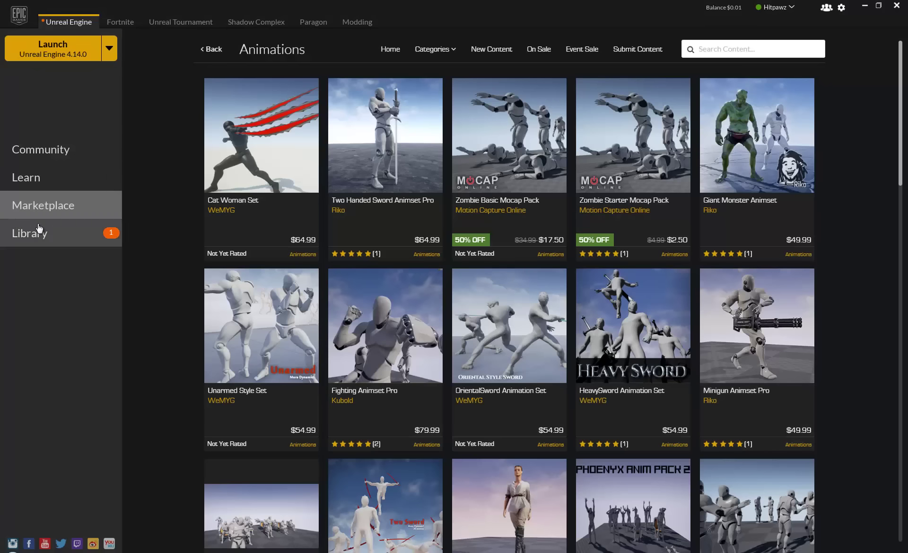
Step: In the Epic Games Launcher, look up the Animation Starter Pack in the Vault and browse the Marketplace's Animations category
left_click(22, 233)
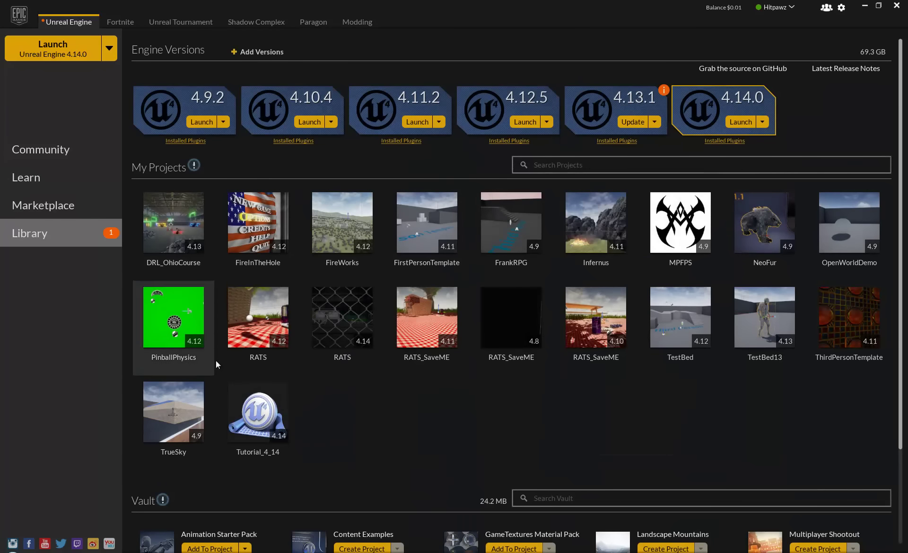
scroll(360, 407, "down", 3)
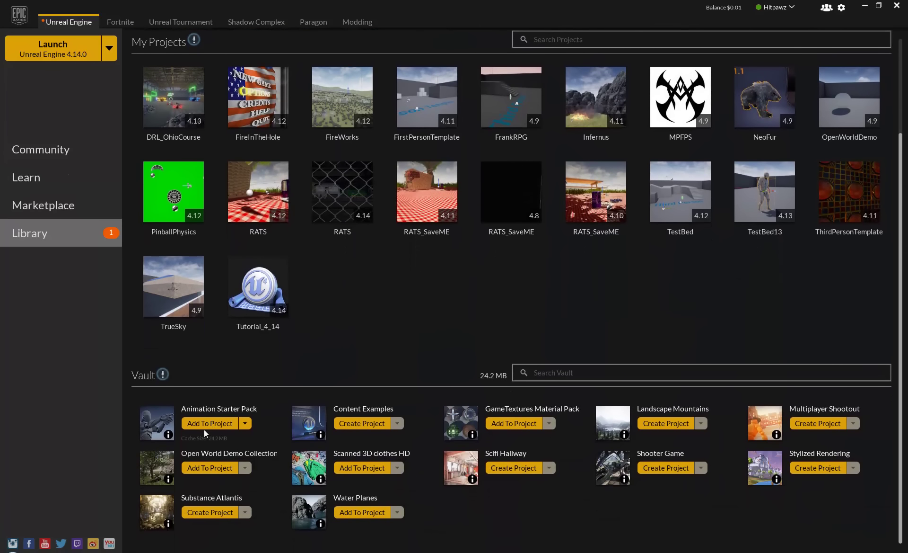
left_click(42, 205)
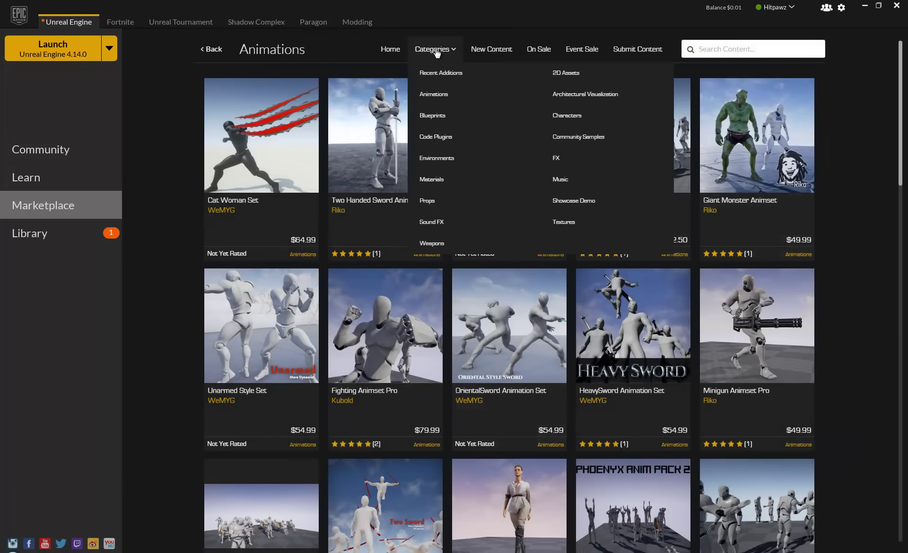
mouse_move(446, 52)
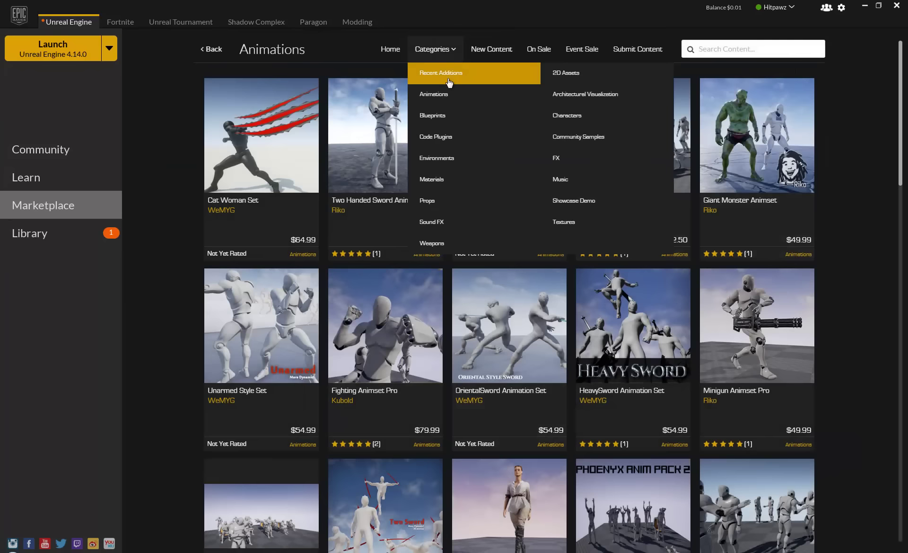
left_click(439, 95)
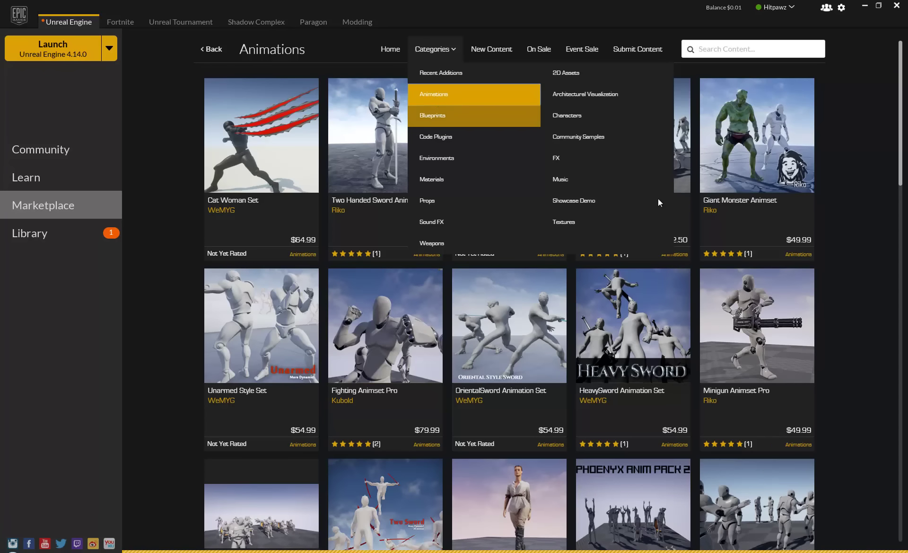
Step: Browse the Marketplace's Animations category, locating the free Animation Starter Pack and looking over the other animation packs
scroll(732, 285, "down", 5)
scroll(731, 285, "down", 20)
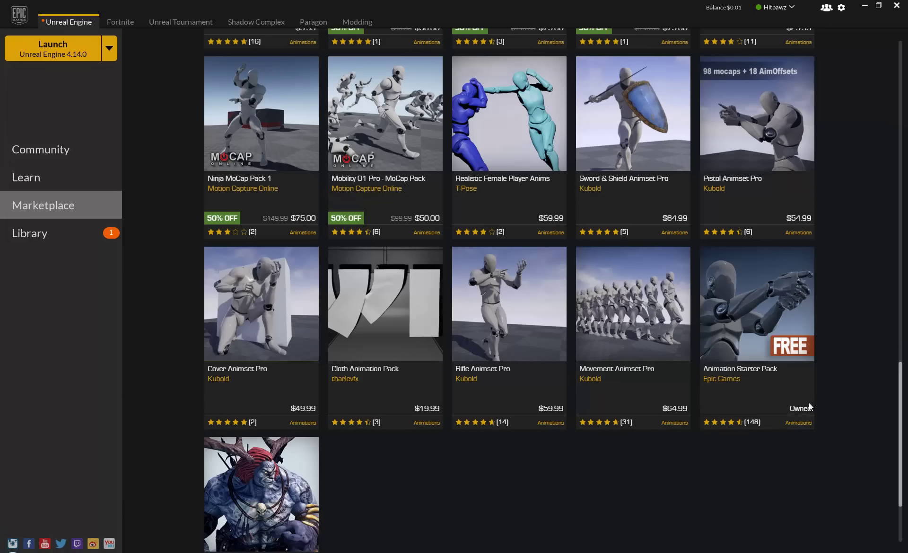
scroll(705, 448, "down", 2)
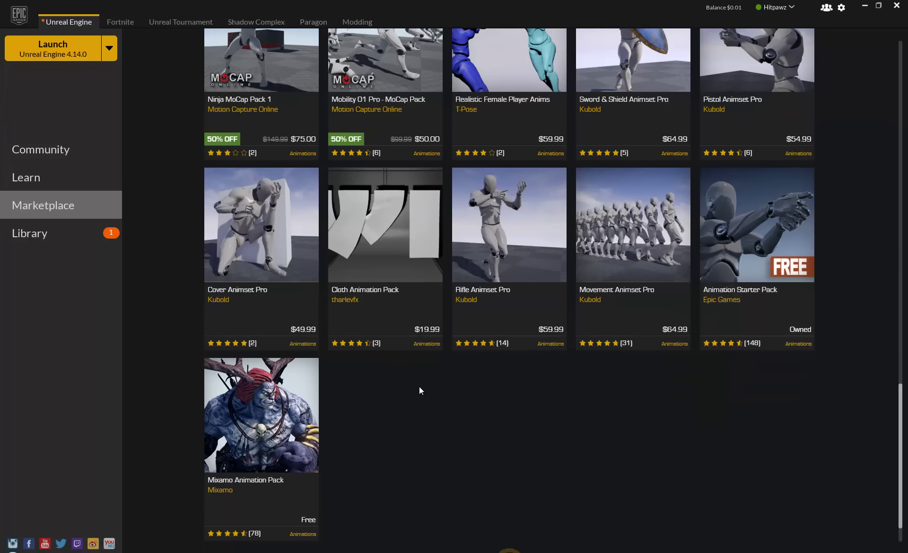
scroll(419, 387, "up", 3)
scroll(719, 353, "up", 5)
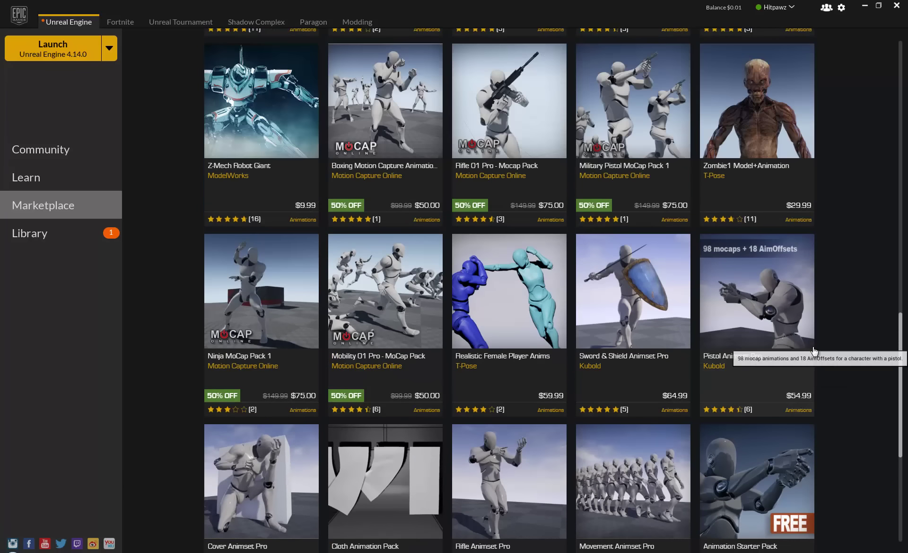
scroll(757, 371, "up", 5)
scroll(521, 331, "up", 2)
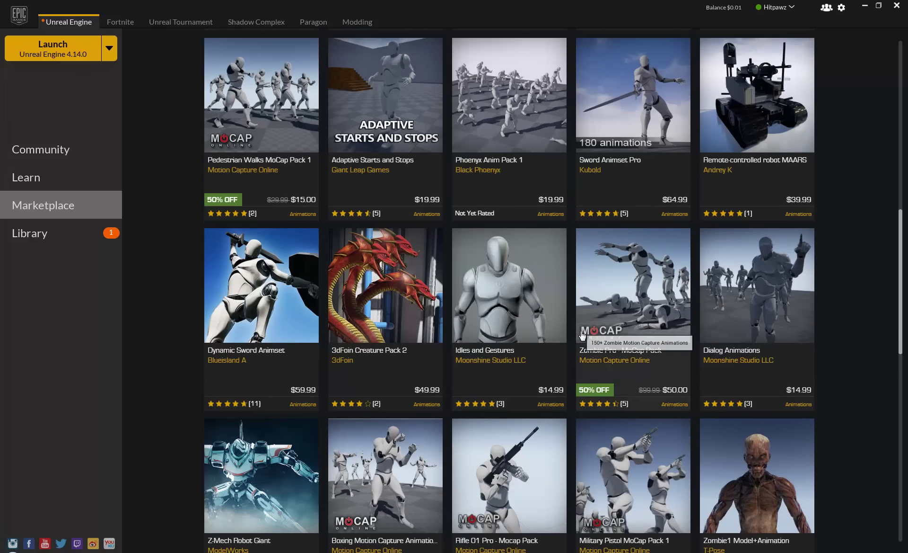
scroll(582, 335, "up", 6)
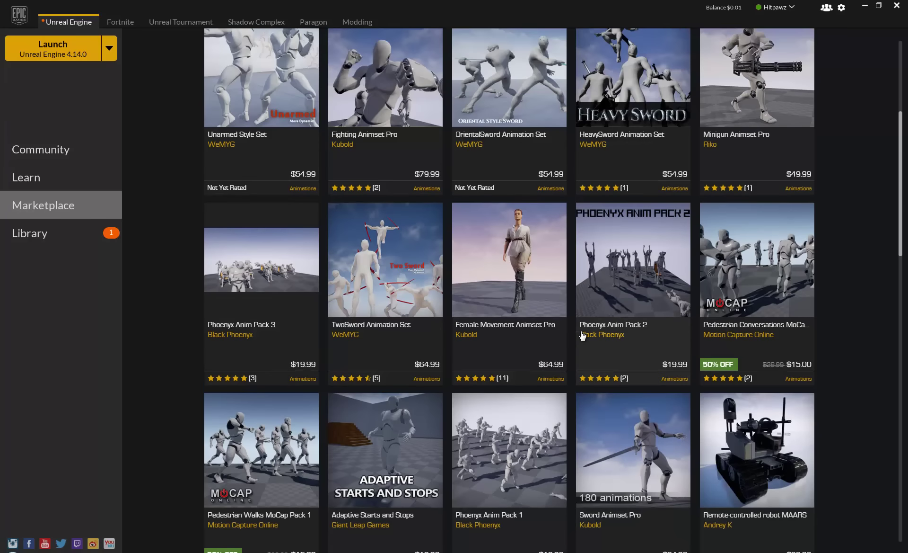
scroll(582, 335, "up", 1)
scroll(582, 333, "up", 3)
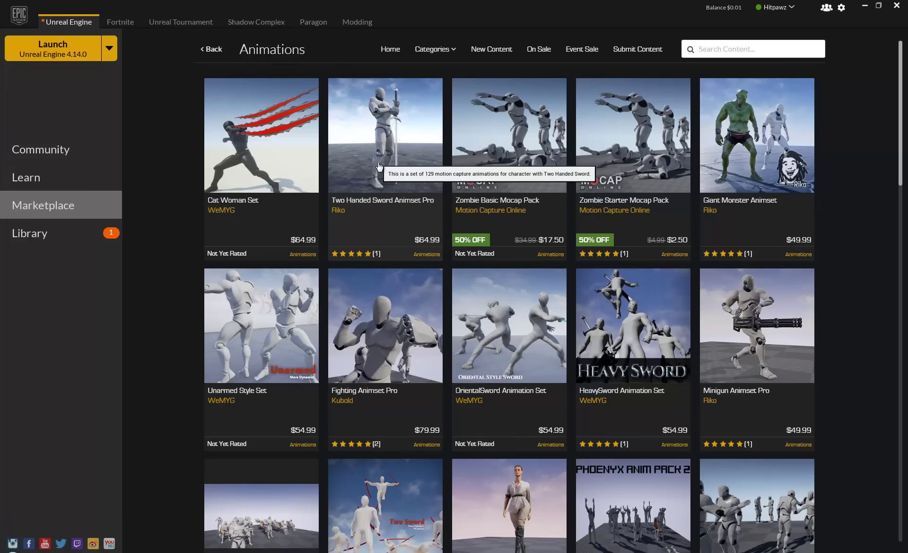
scroll(418, 171, "down", 3)
scroll(668, 345, "down", 1)
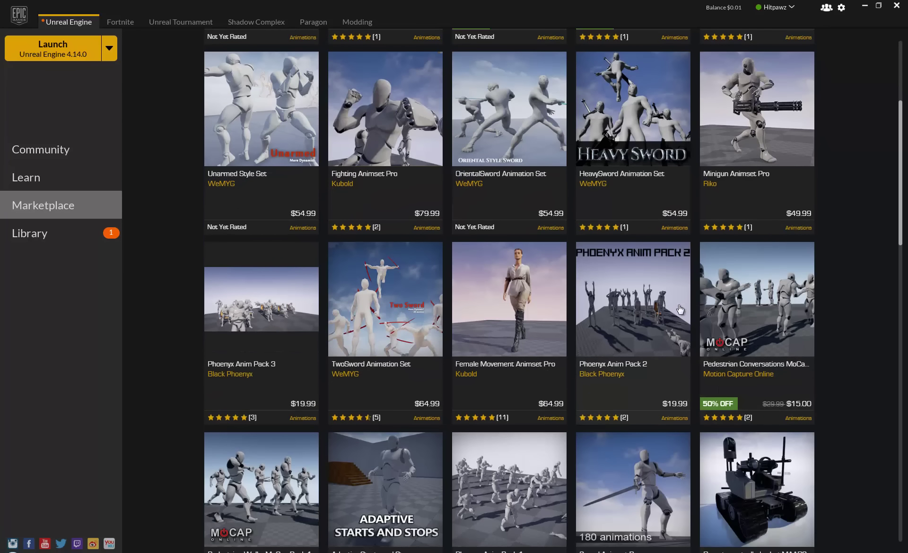
scroll(653, 371, "down", 4)
scroll(649, 373, "down", 3)
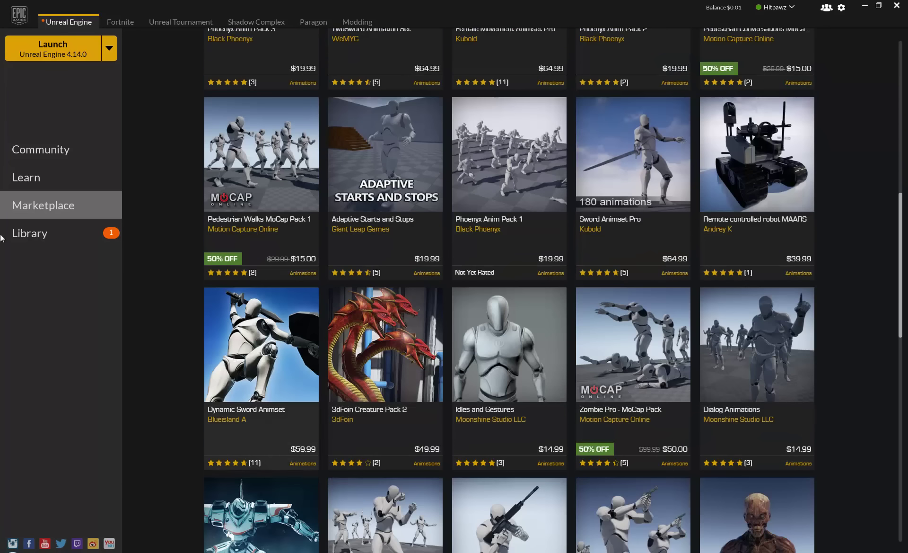
Step: Add the Animation Starter Pack from the Vault to the Tutorial_4_14 project, showing all projects and choosing version 4.13
left_click(60, 233)
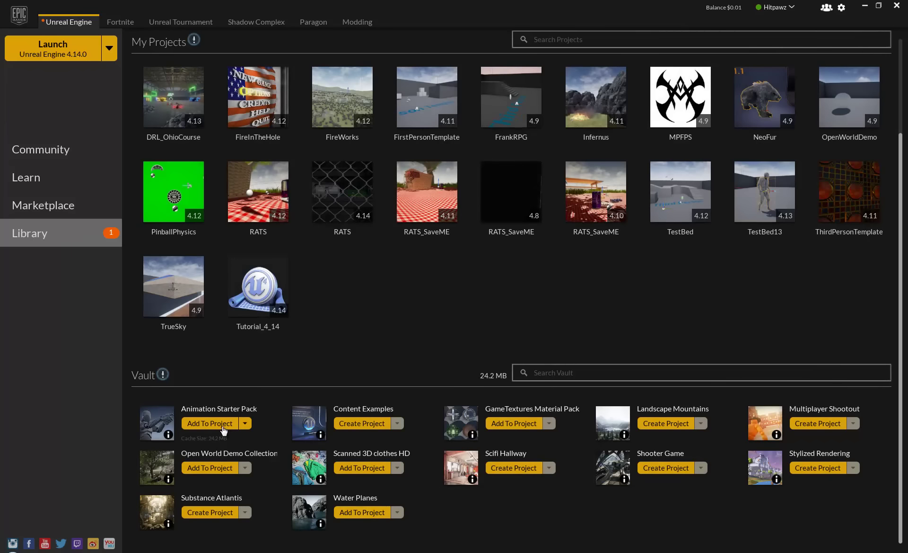
left_click(212, 423)
scroll(564, 274, "down", 5)
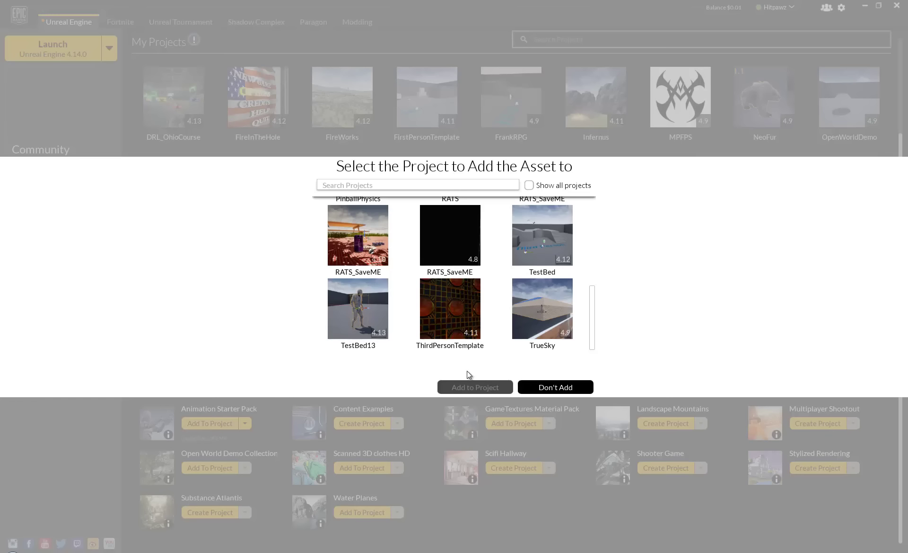
left_click(530, 186)
scroll(591, 300, "down", 2)
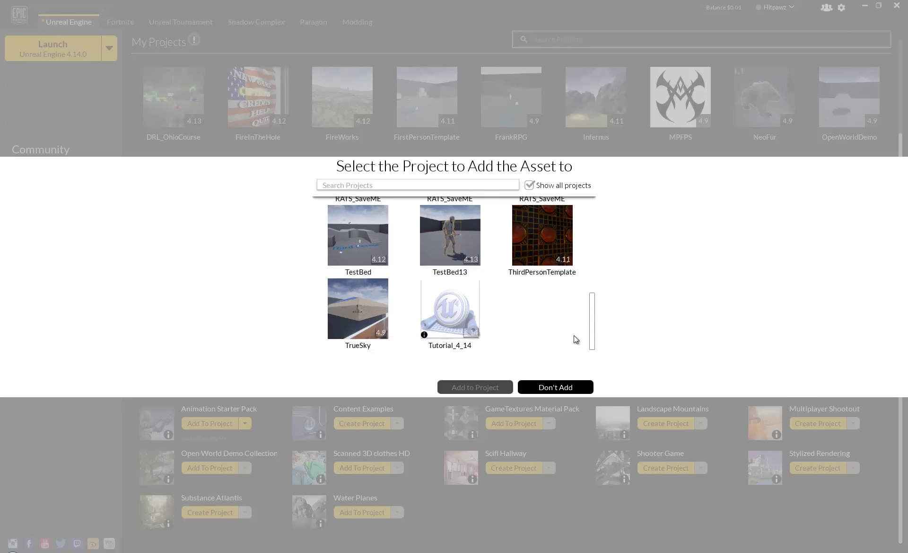
left_click(451, 317)
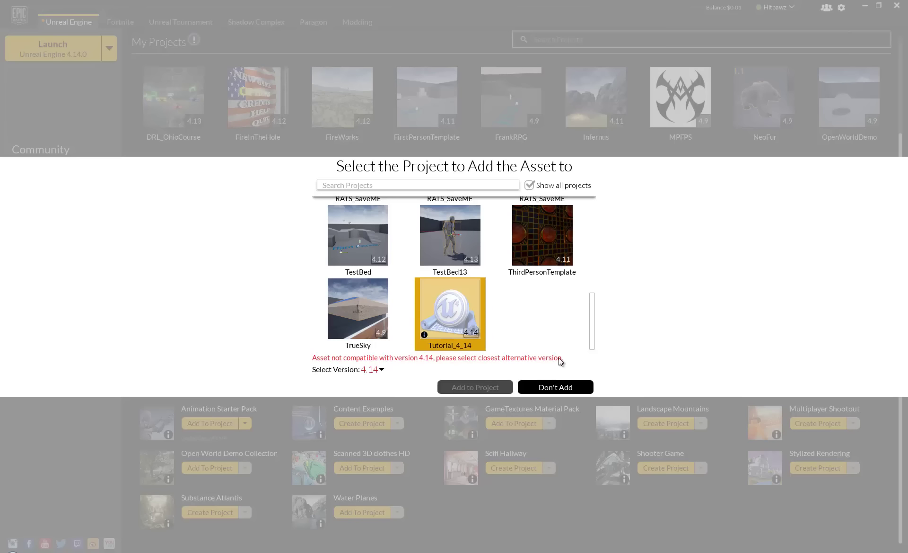
left_click(381, 369)
left_click(376, 499)
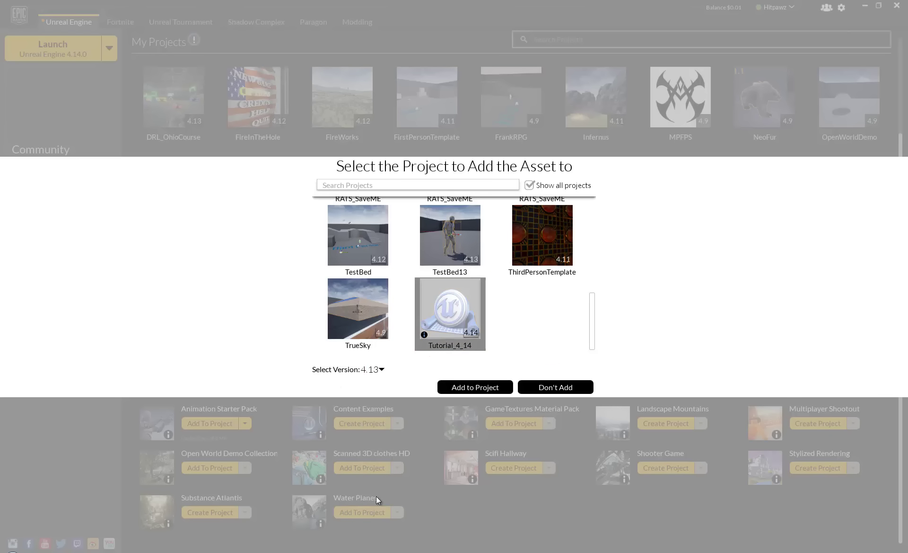
left_click(484, 384)
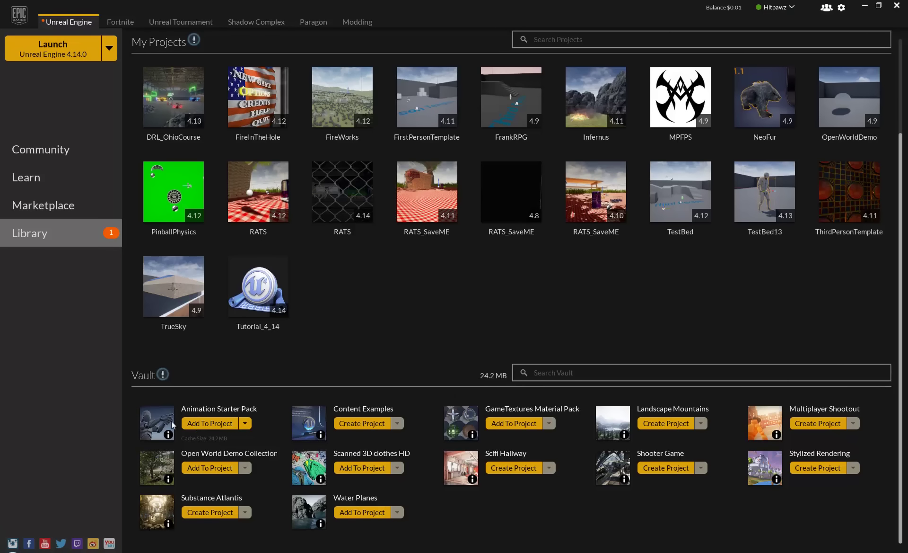
Step: Switch to Unreal Editor, display the AnimStarterPack folder's contents and open the Death_1 animation
key("alt+Tab")
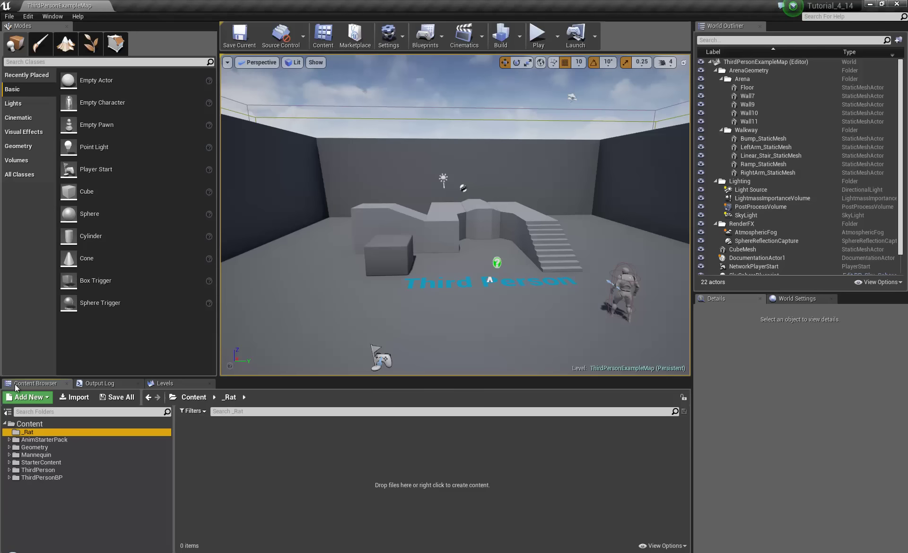
left_click(29, 439)
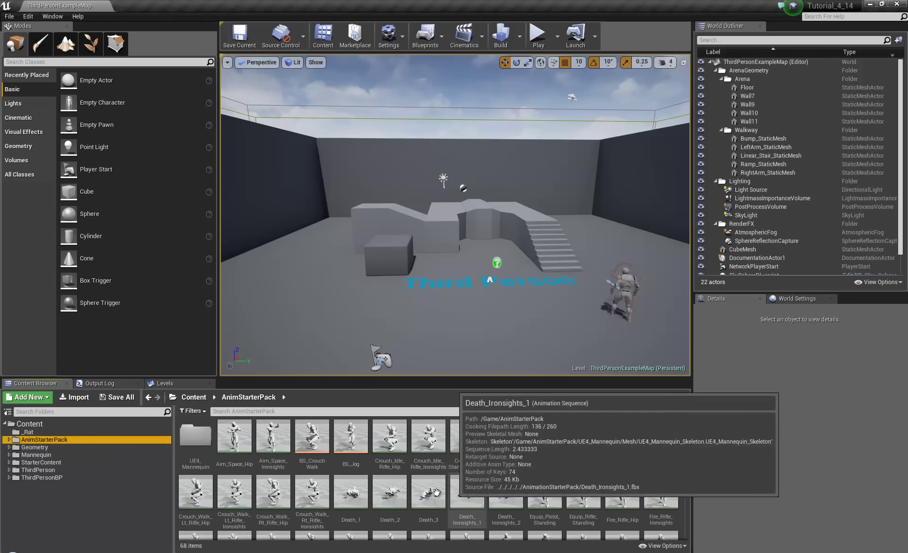
double_click(351, 492)
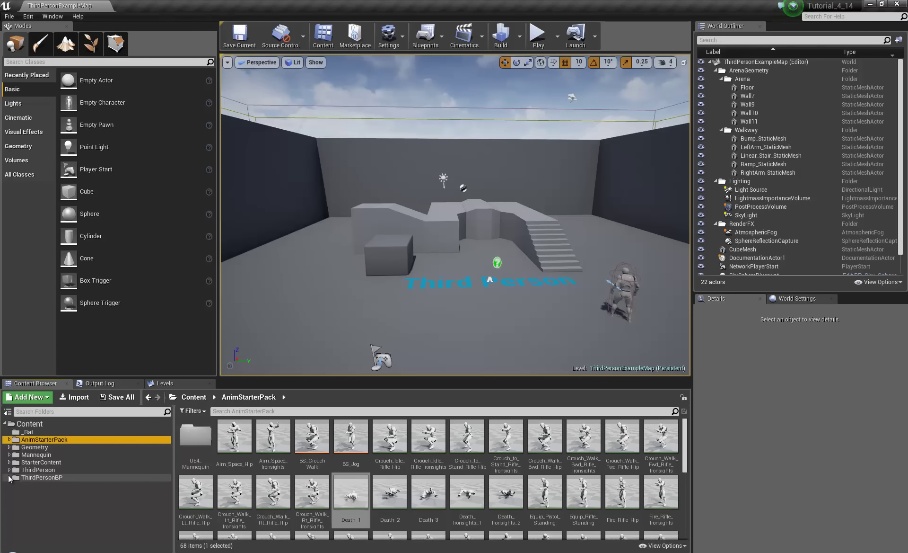
Step: Open the ThirdPersonIdle animation from Mannequin/Animations, dock its editor beside the ThirdPersonExampleMap tab and return to the level editor
left_click(9, 454)
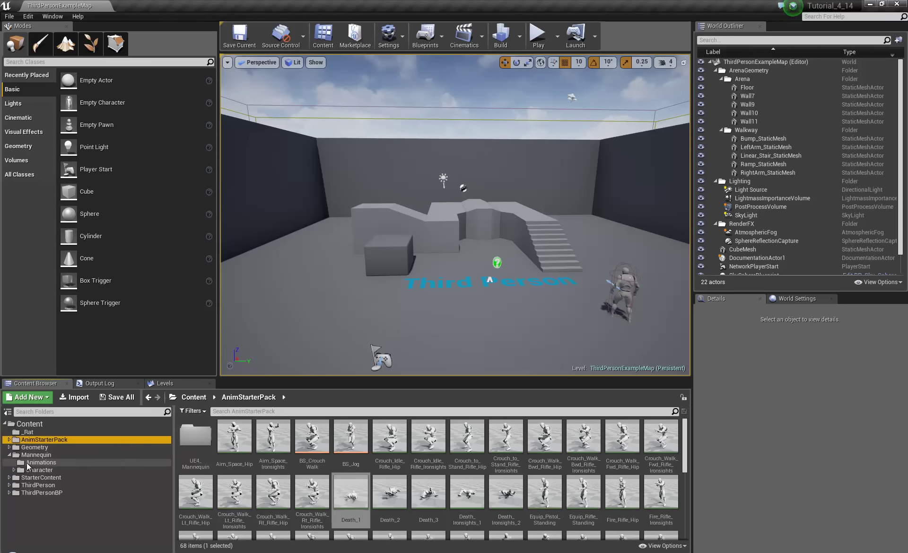
left_click(30, 462)
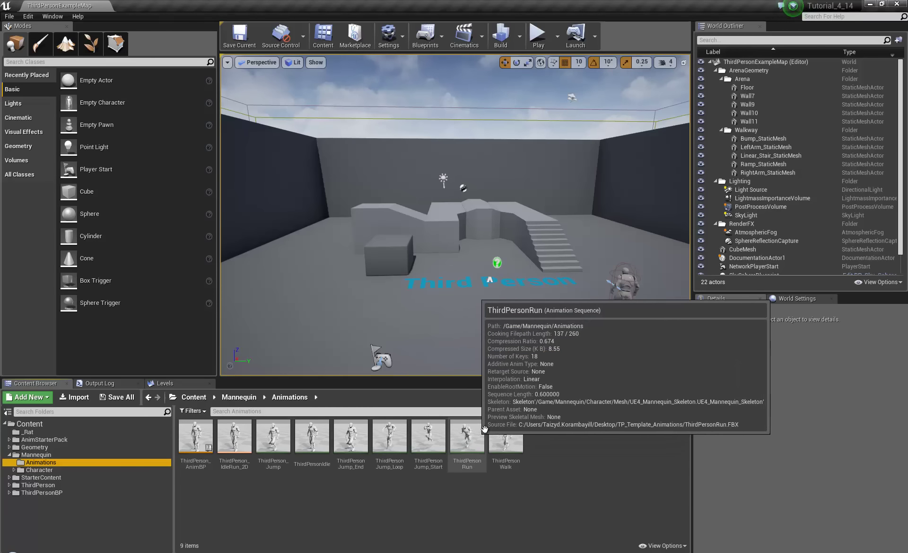
double_click(312, 436)
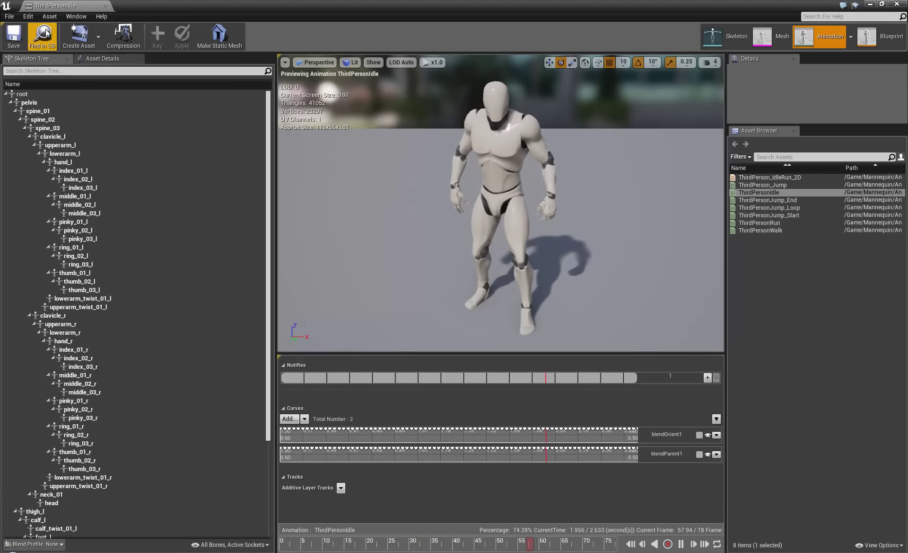
left_click_drag(56, 5, 75, 7)
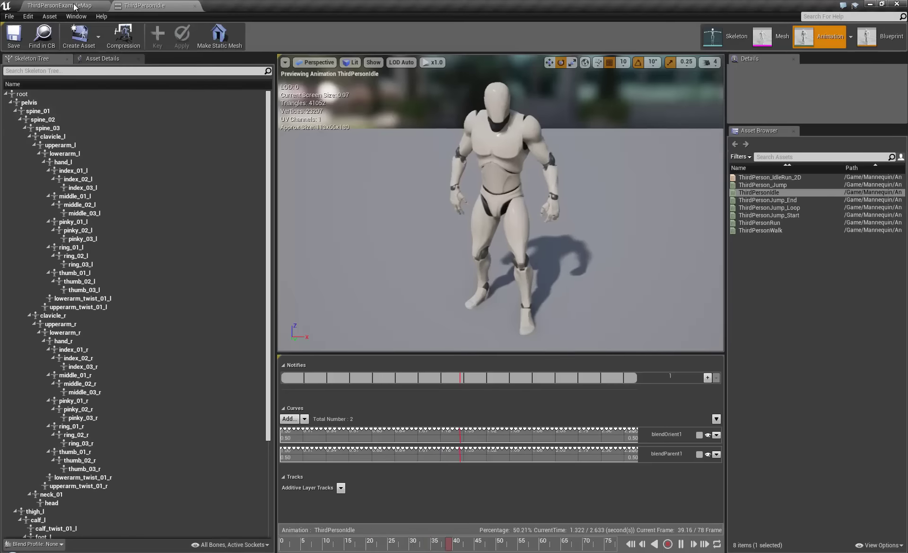
left_click(75, 7)
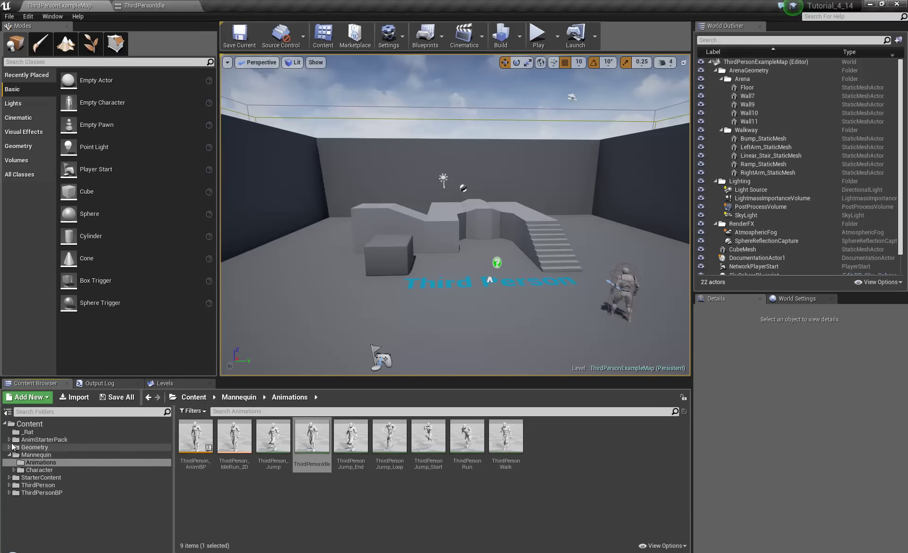
Step: Look through the AnimStarterPack folder and its subfolders, and open UE4_Mannequin_Skeleton from UE4_Mannequin/Mesh
left_click(9, 439)
left_click(14, 446)
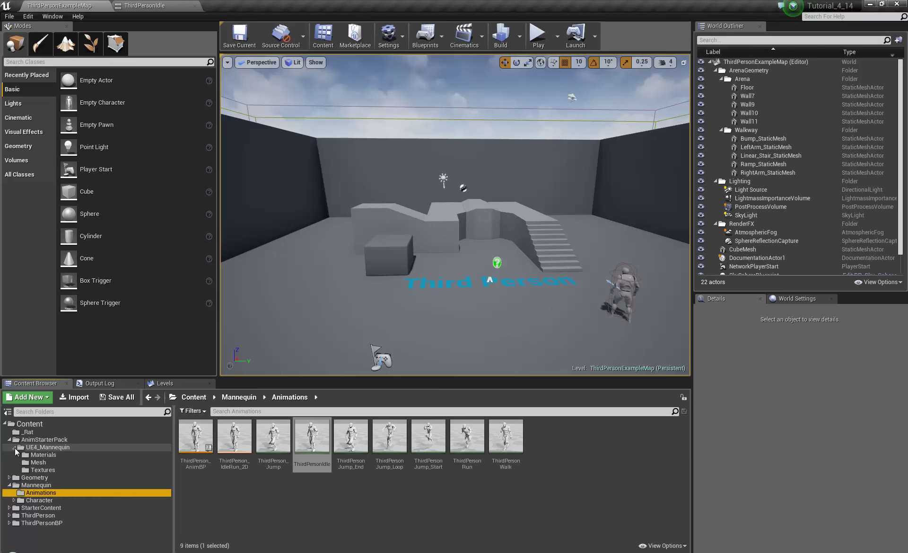
left_click(28, 431)
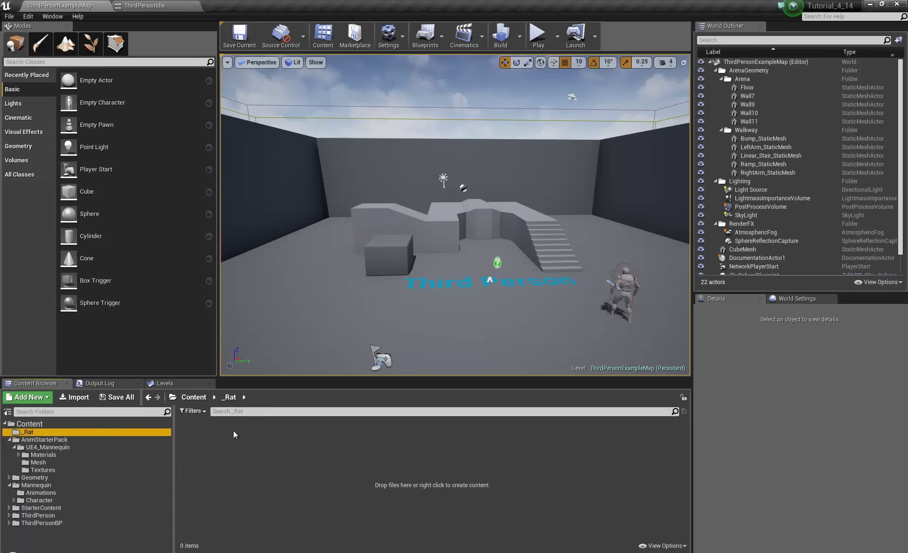
left_click(52, 461)
left_click(96, 448)
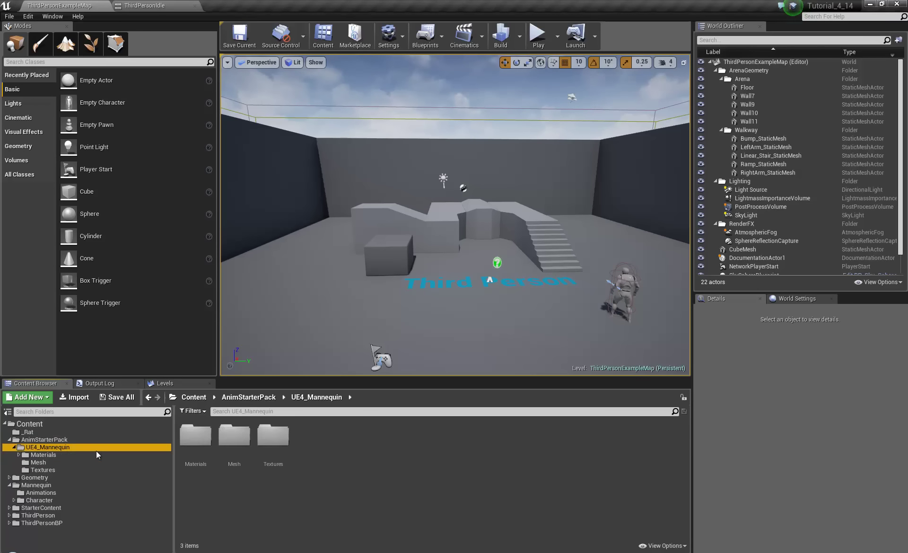
left_click(56, 440)
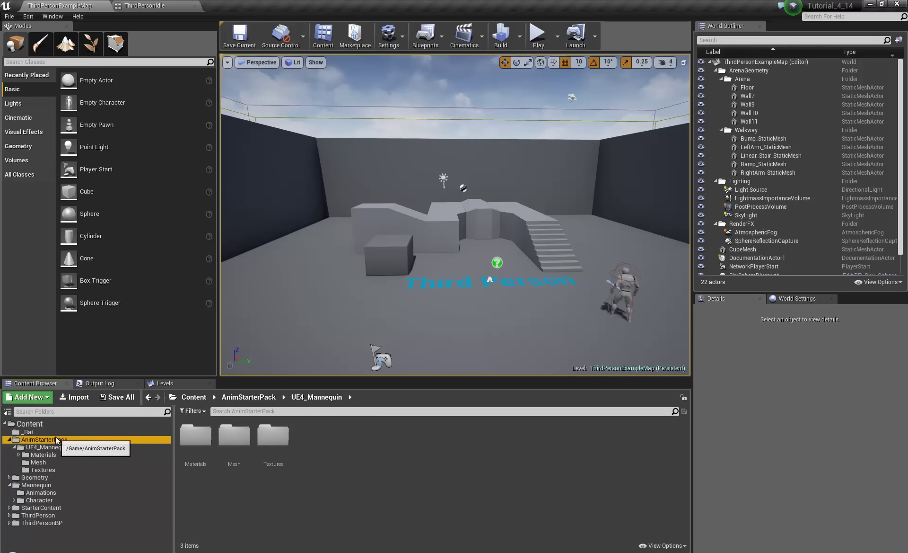
left_click(396, 442)
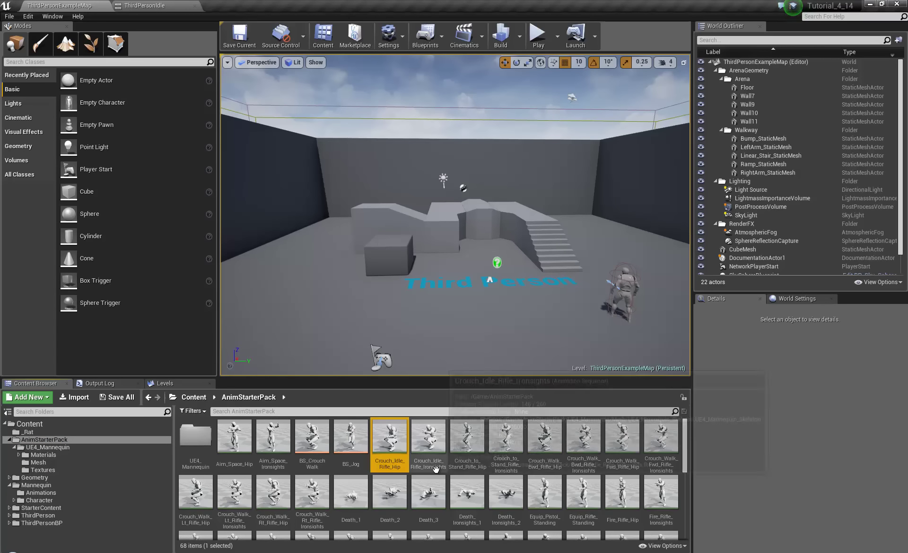
left_click(37, 463)
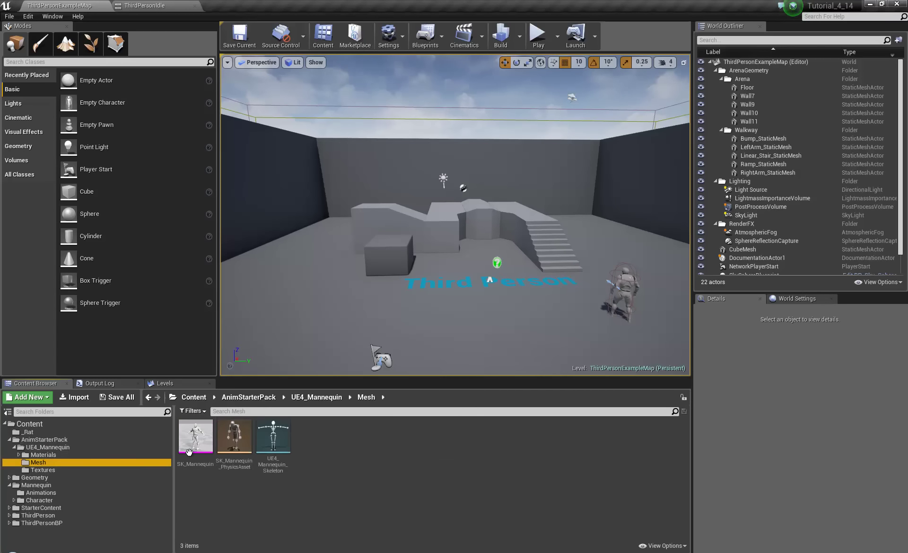
double_click(277, 438)
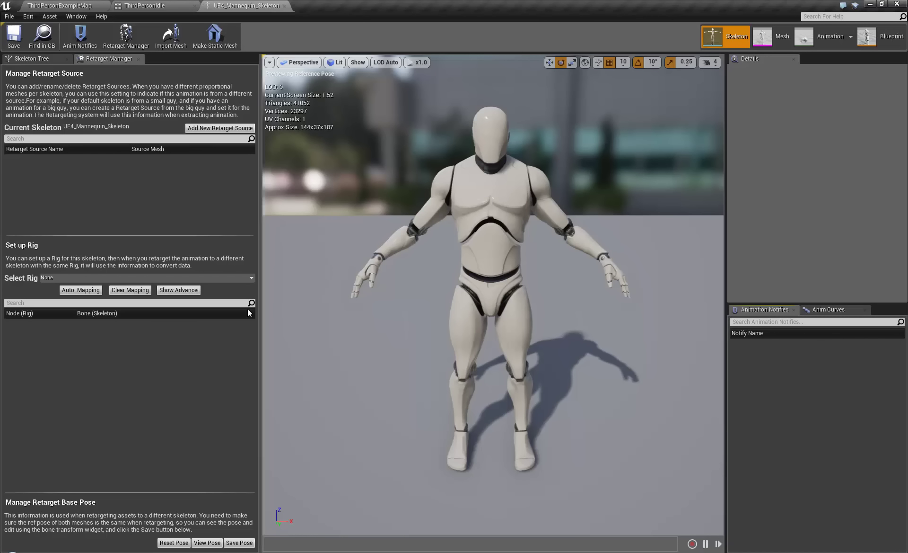
Step: In the Retarget Manager, assign the Humanoid rig to the mannequin skeleton, auto-map its bones and check the mapping list
left_click(483, 191)
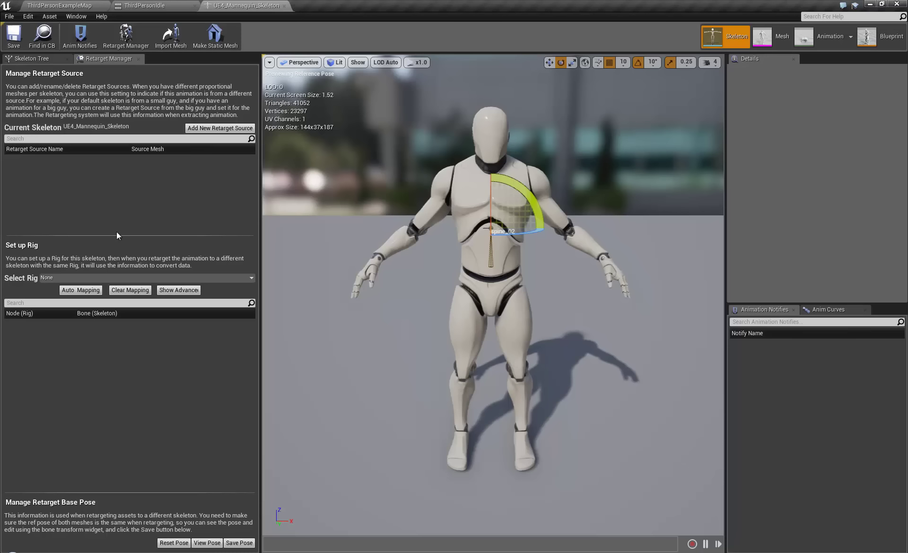
left_click(112, 277)
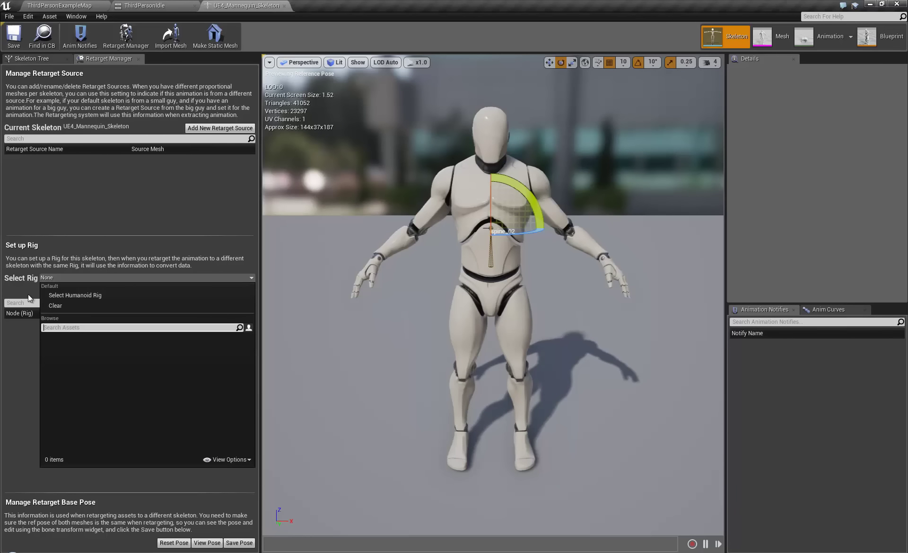
left_click(64, 295)
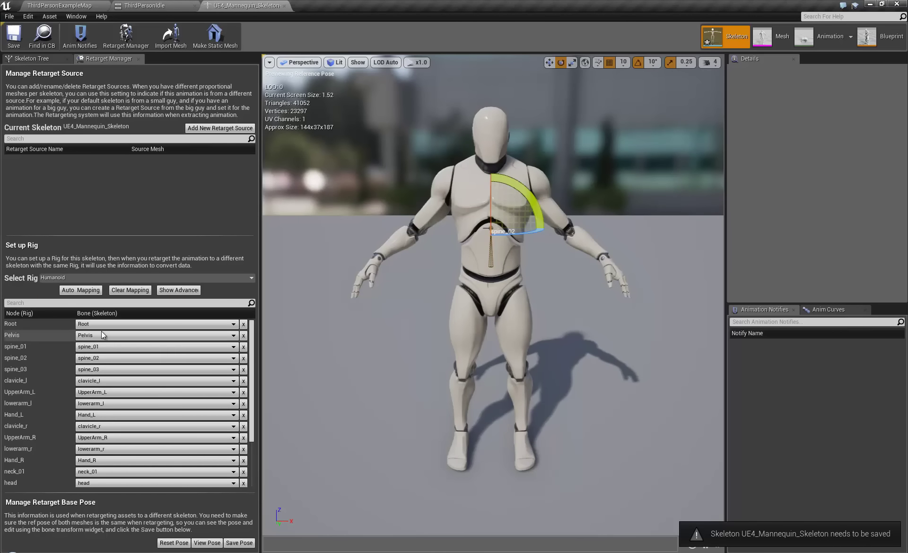
left_click(80, 289)
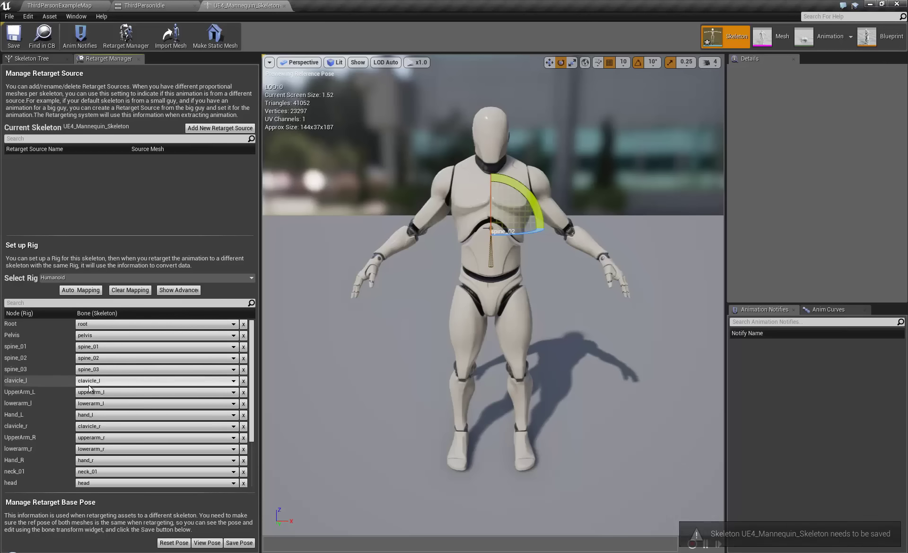
scroll(251, 369, "down", 1)
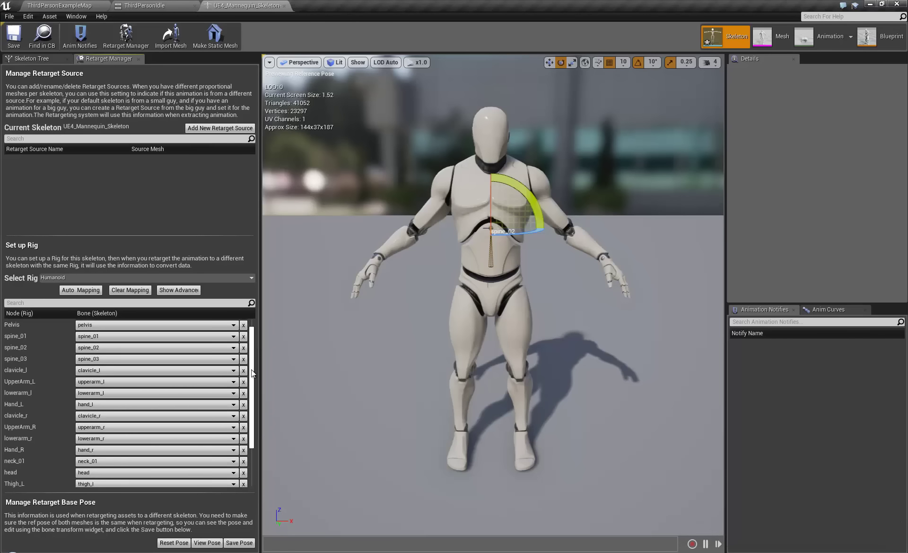
scroll(251, 369, "down", 3)
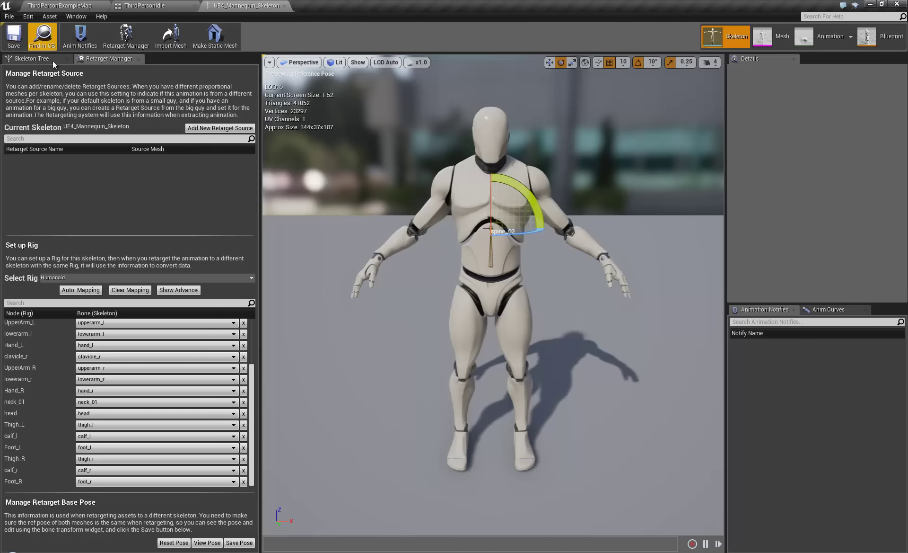
Step: Open the _Rat content folder and bring in Rat_SkMesh.FBX from the RetargetTutorial folder in Windows Explorer to start its FBX import
left_click(69, 5)
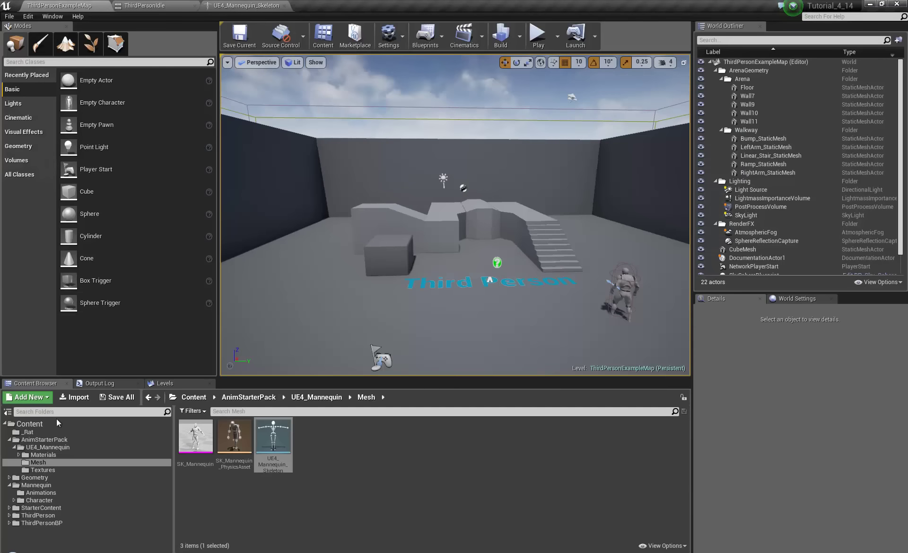
left_click(42, 432)
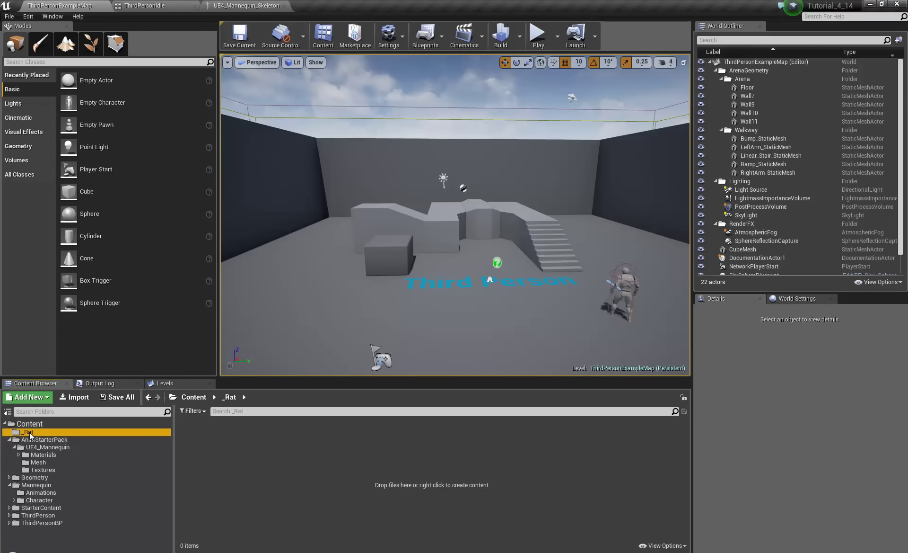
key("alt+Tab")
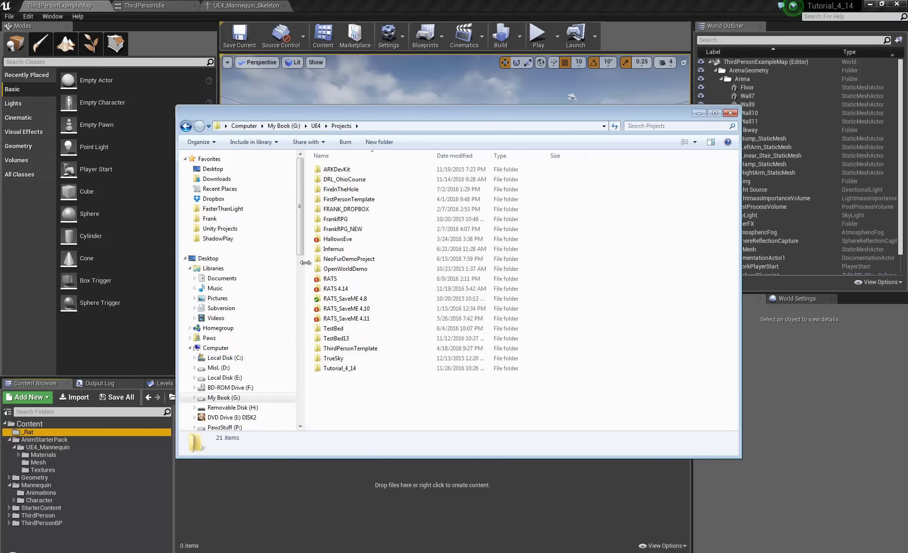
key("alt+Tab")
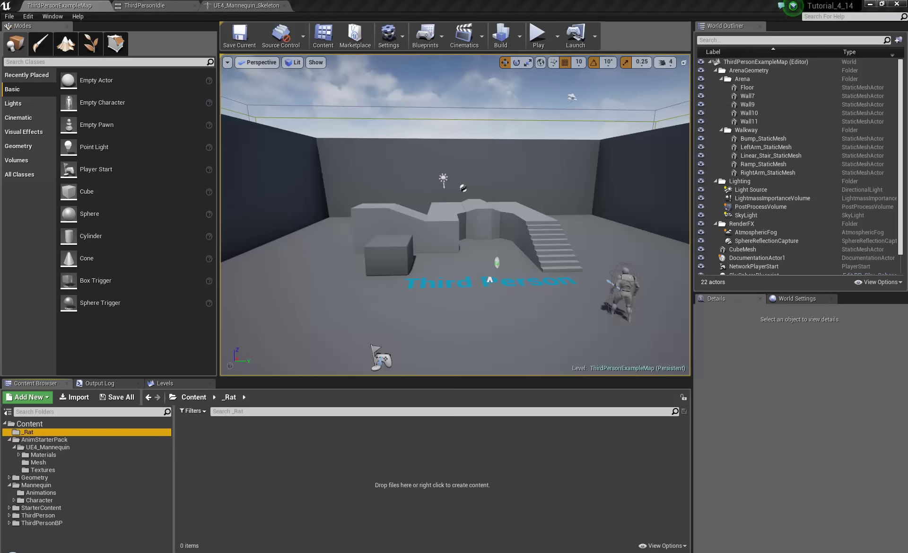
key("alt+Tab")
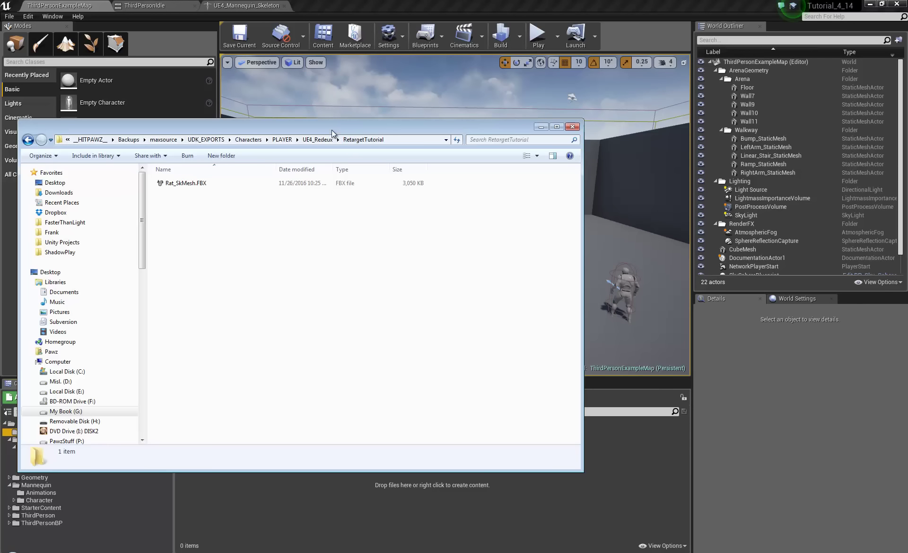
left_click(176, 183)
left_click_drag(231, 126, 483, 59)
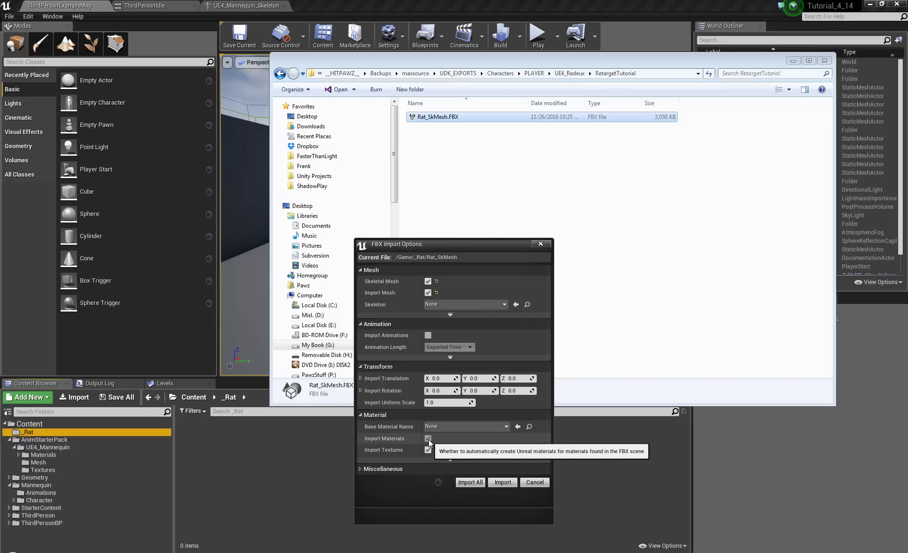
Step: Disable Import Materials, Import Textures and Import Meshes in Bone Hierarchy in the FBX import options
left_click(427, 450)
left_click(426, 439)
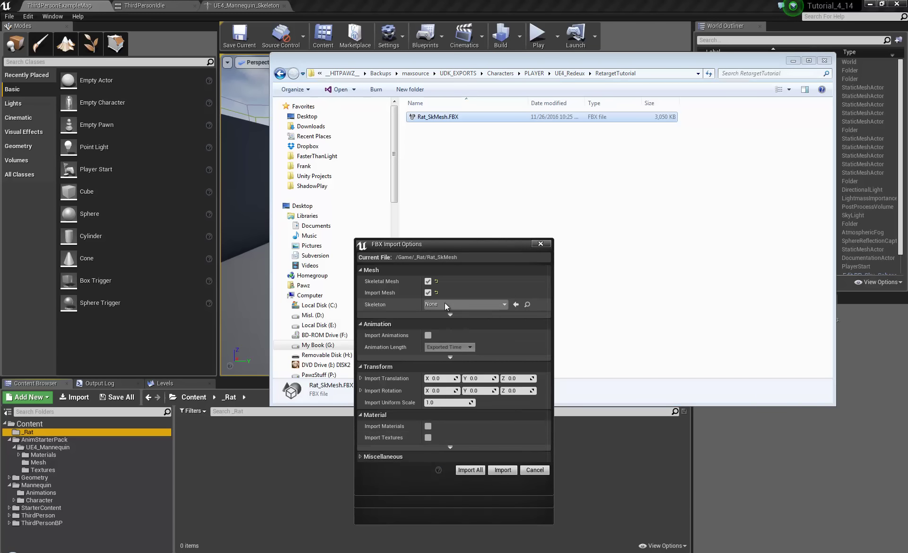
left_click(449, 314)
scroll(436, 355, "down", 2)
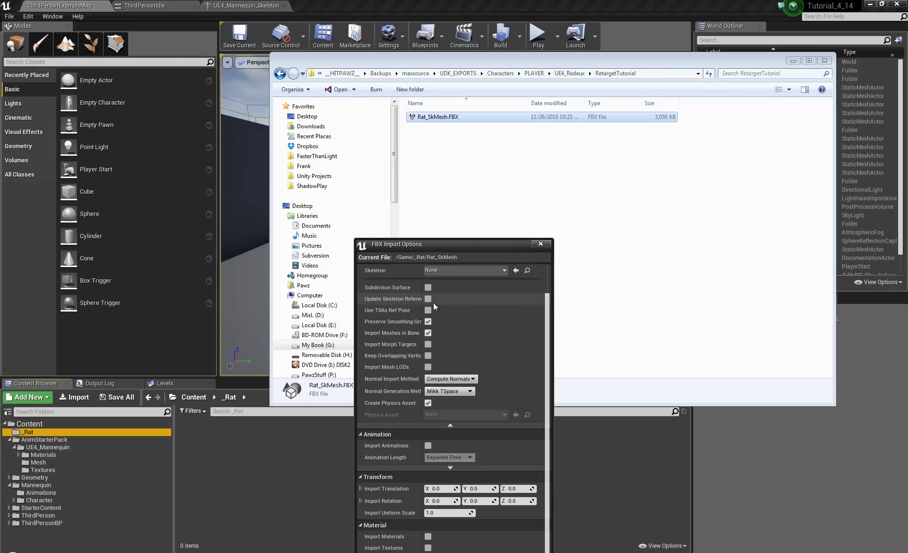
left_click_drag(422, 303, 468, 303)
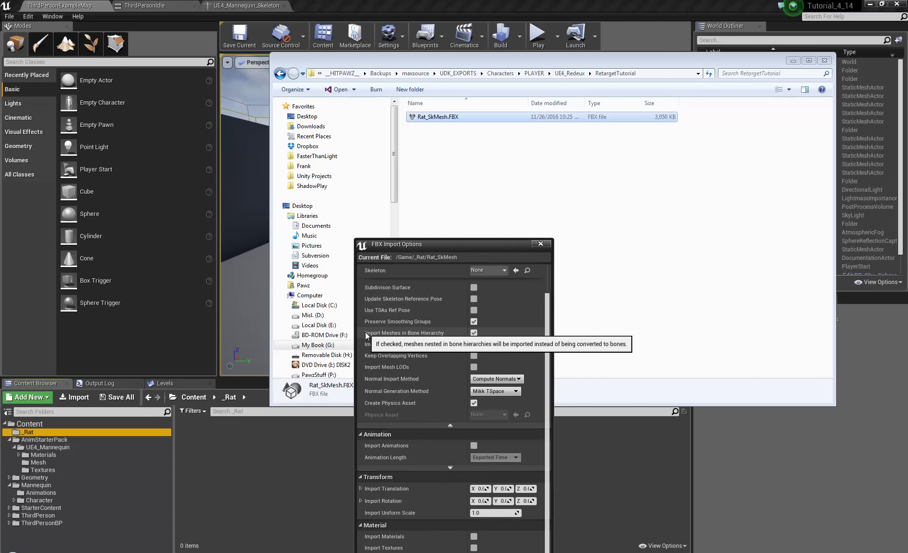
left_click(475, 332)
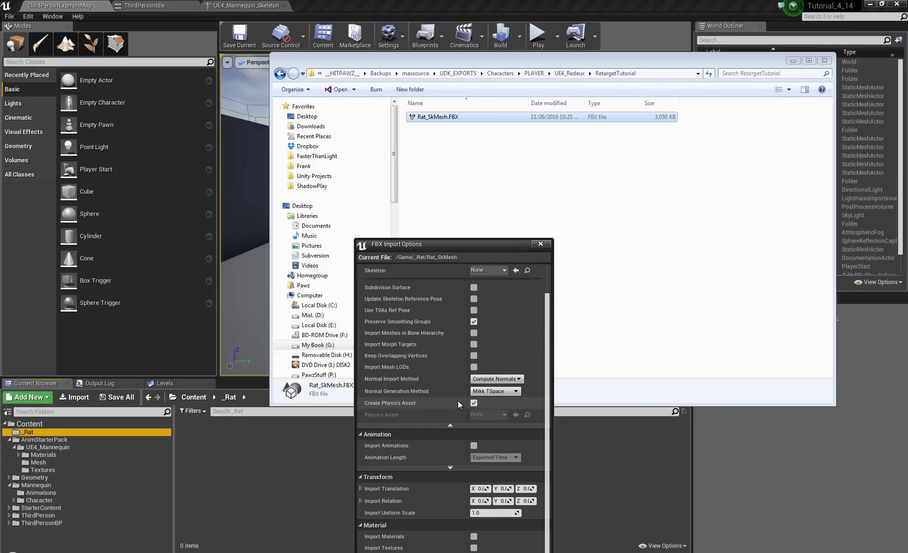
left_click_drag(500, 246, 464, 98)
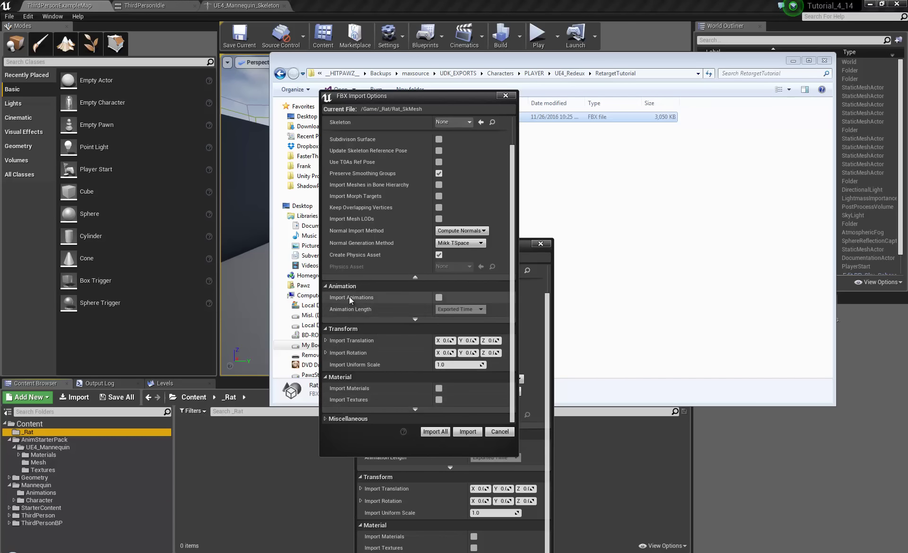
Step: Turn on Import Animations to examine its bone hierarchy option, and turn it off again
scroll(354, 258, "up", 2)
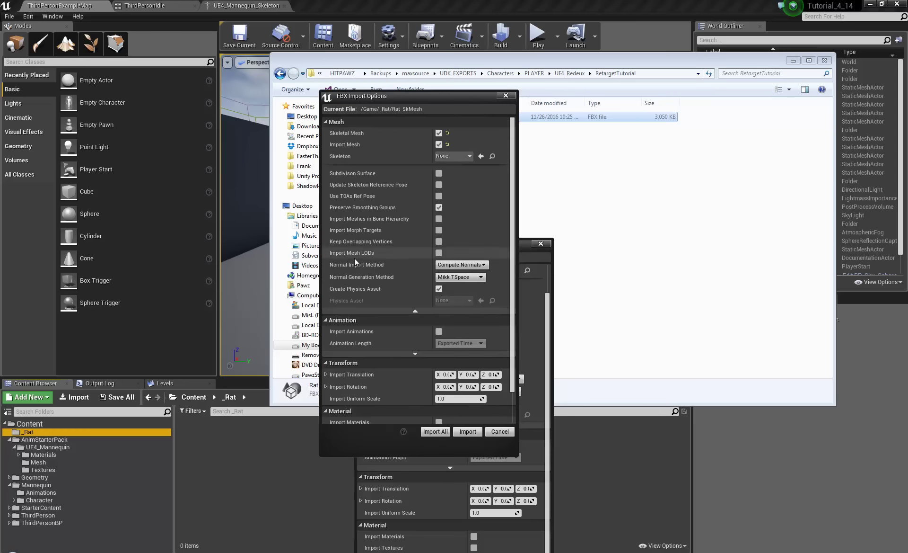
left_click(439, 332)
scroll(416, 327, "down", 2)
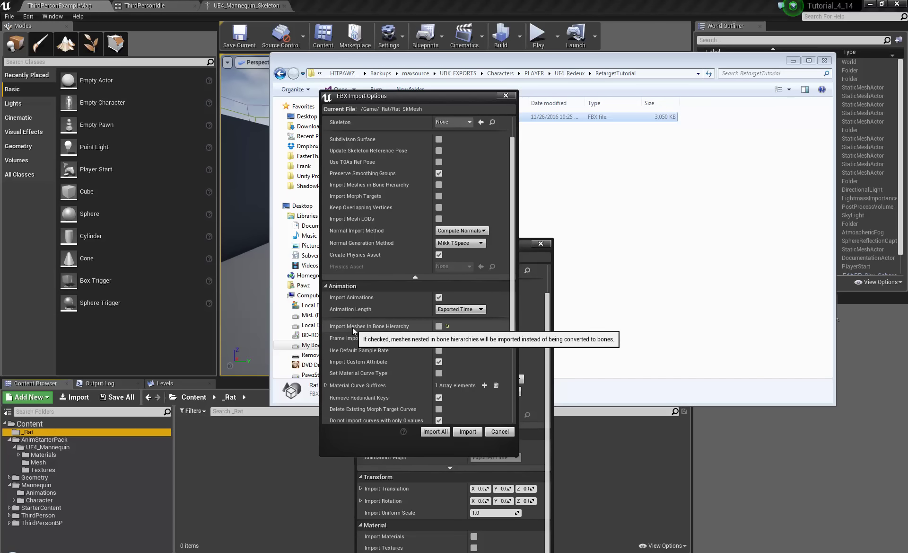
left_click(439, 326)
left_click(439, 297)
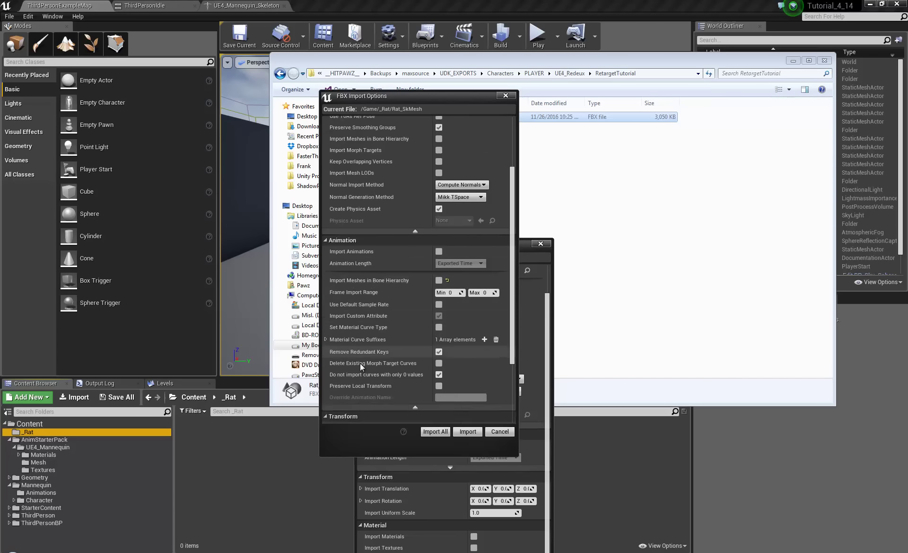
scroll(440, 275, "up", 2)
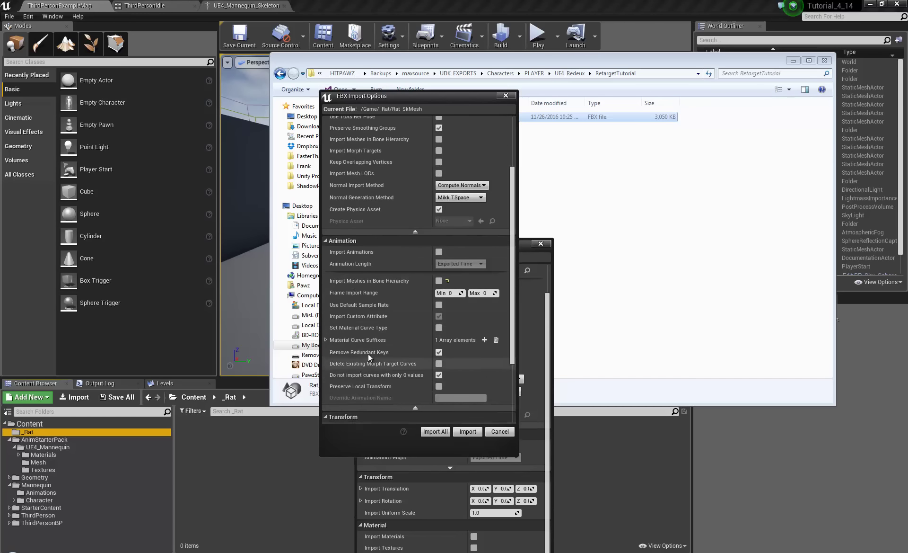
Step: Import the rat mesh, dismiss the message log and save all three new assets in the _Rat folder
left_click(468, 432)
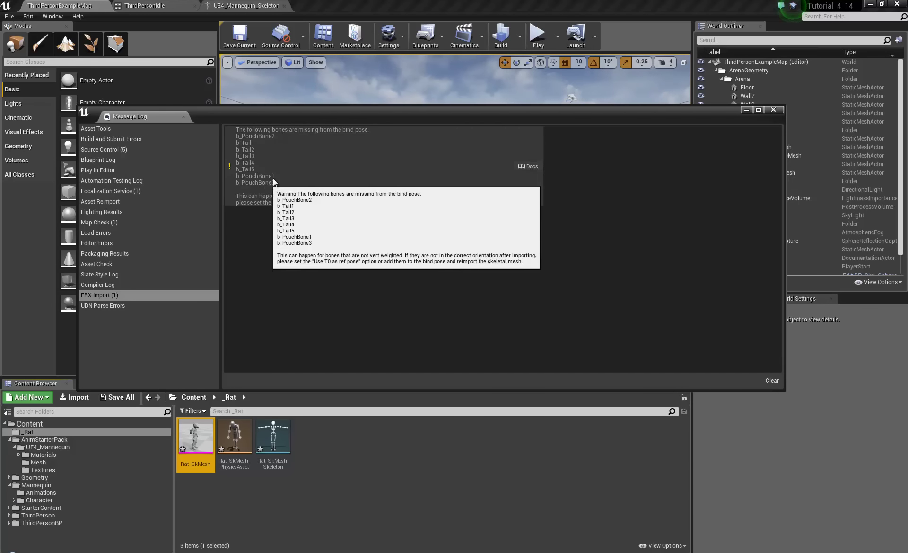
left_click(773, 110)
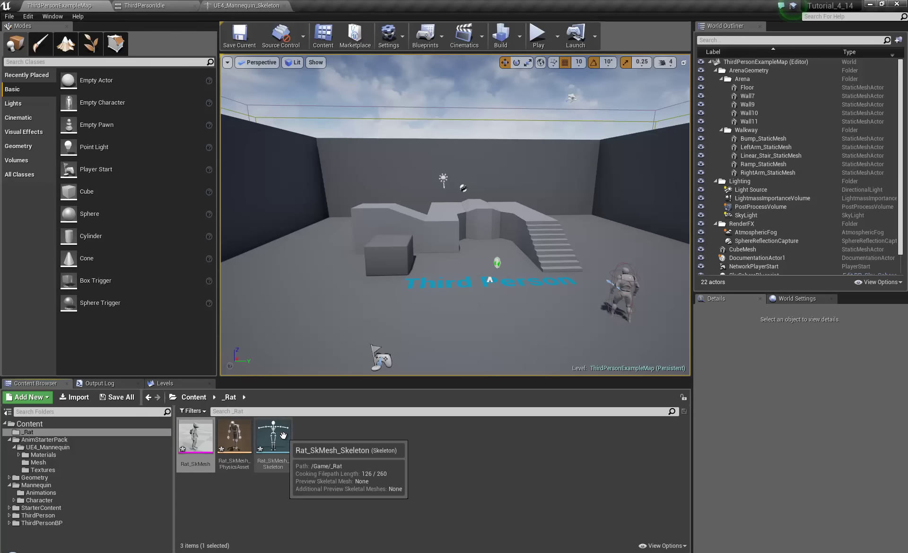
left_click(283, 438, "shift")
right_click(284, 438)
left_click(310, 309)
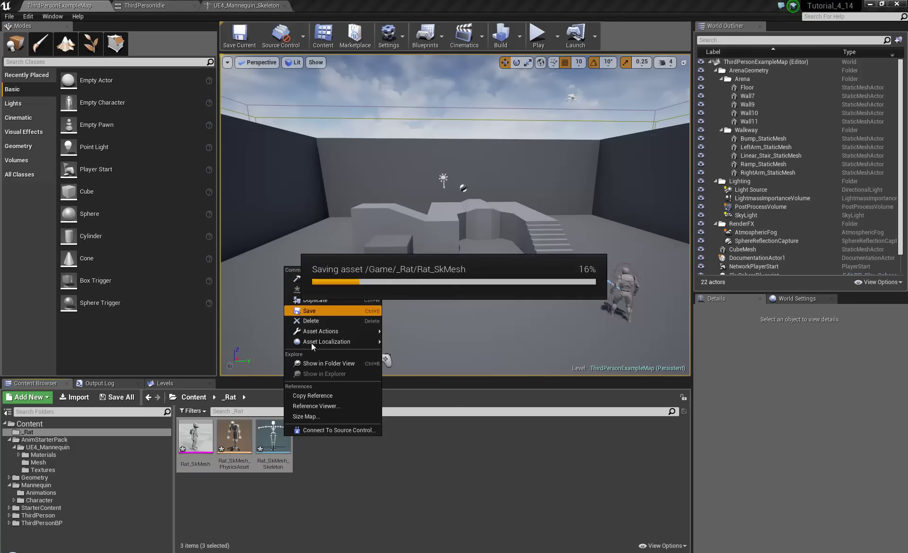
left_click(311, 507)
Step: Open the Rat_SkMesh_Skeleton asset and display its Retarget Manager
double_click(278, 424)
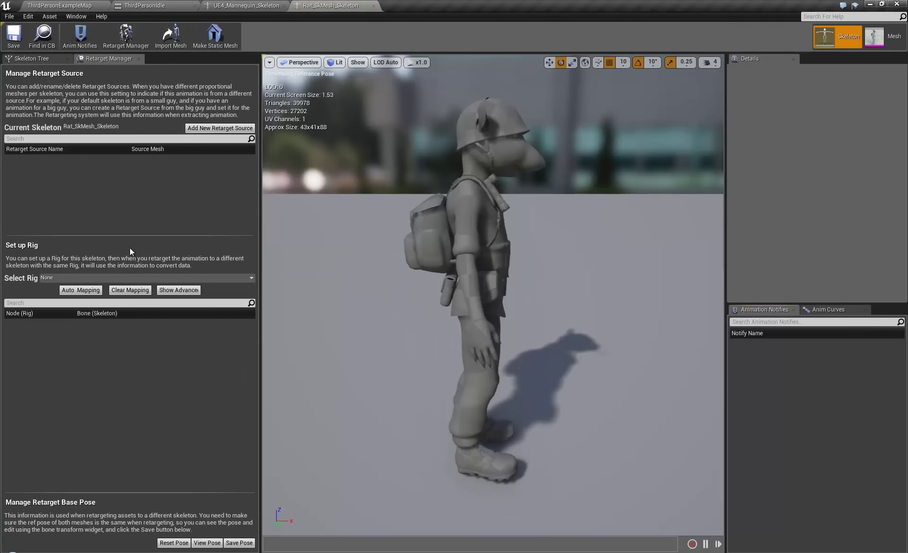
left_click_drag(102, 56, 99, 58)
left_click(76, 17)
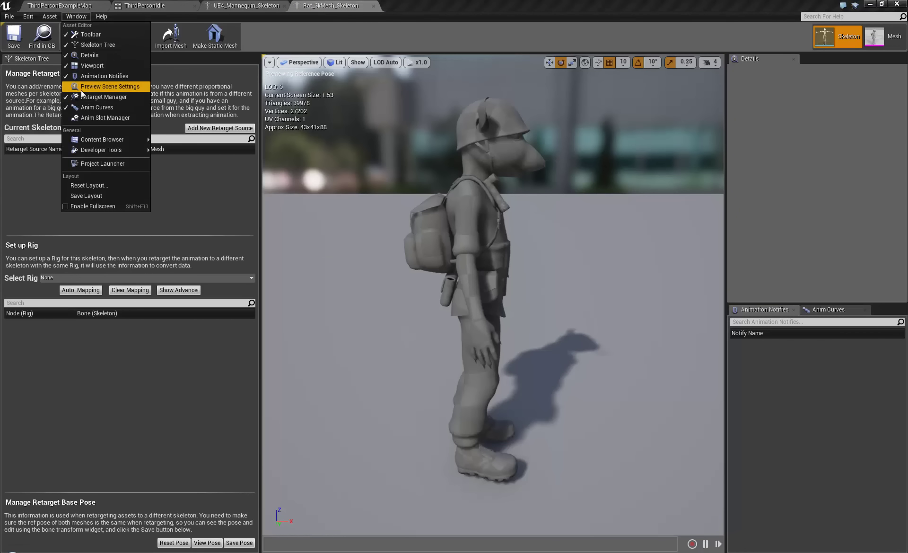
left_click(95, 96)
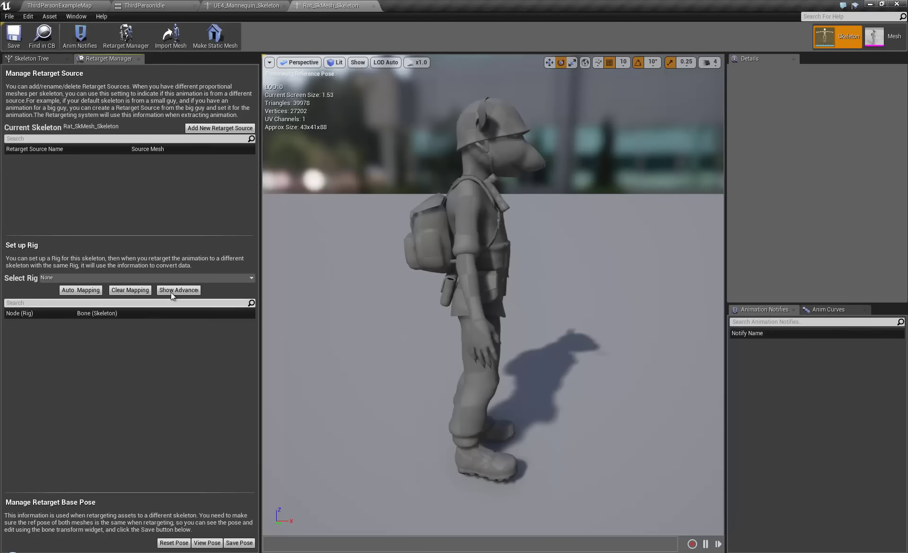
Step: Assign the Humanoid rig to the rat skeleton and auto-map its bones
left_click(76, 279)
left_click(61, 291)
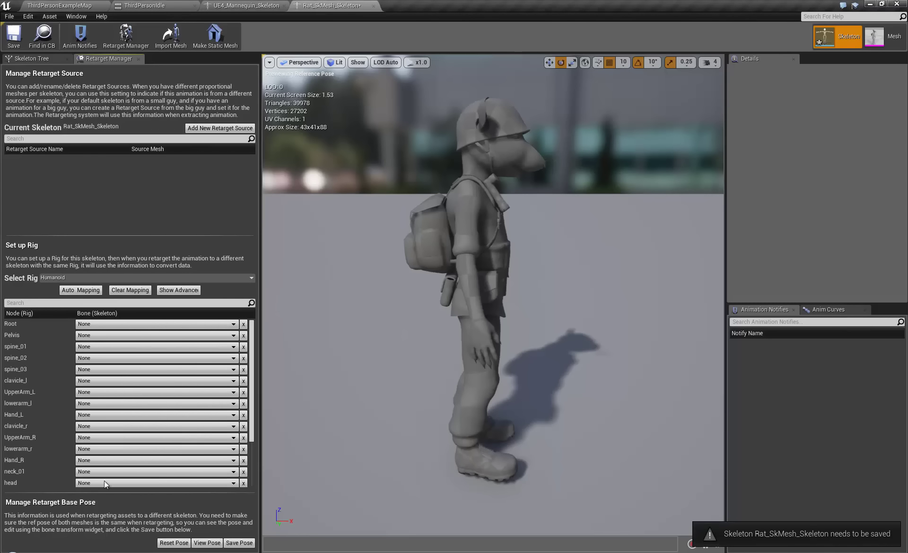
left_click_drag(527, 320, 156, 293)
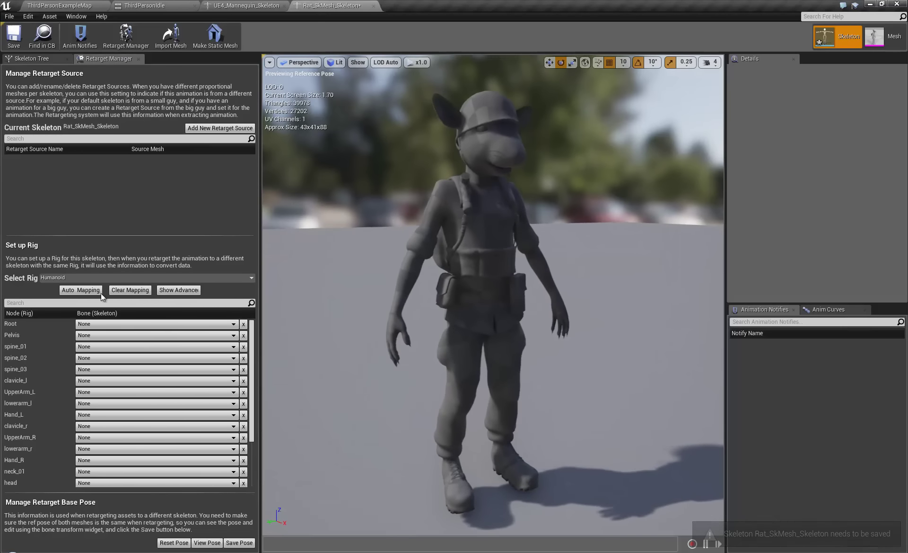
left_click(82, 291)
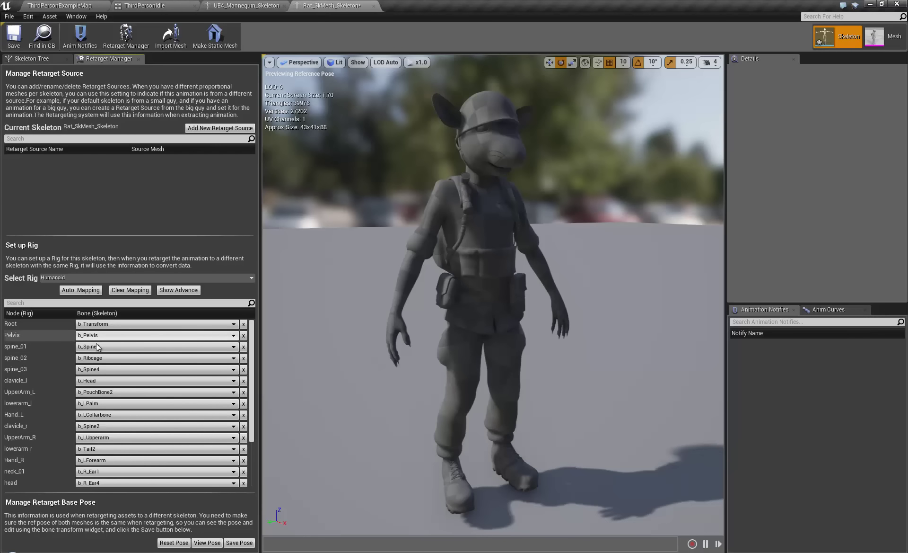
Step: Map the rig nodes spine_01, spine_02 and spine_03 to the bones b_Spine1, b_Spine2 and b_Spine3
left_click(114, 346)
left_click(126, 188)
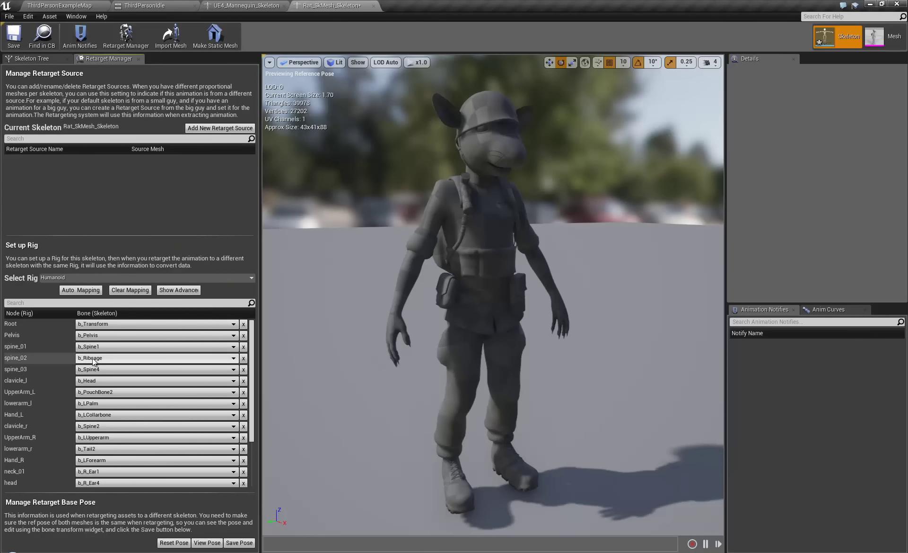
left_click(109, 358)
left_click(110, 200)
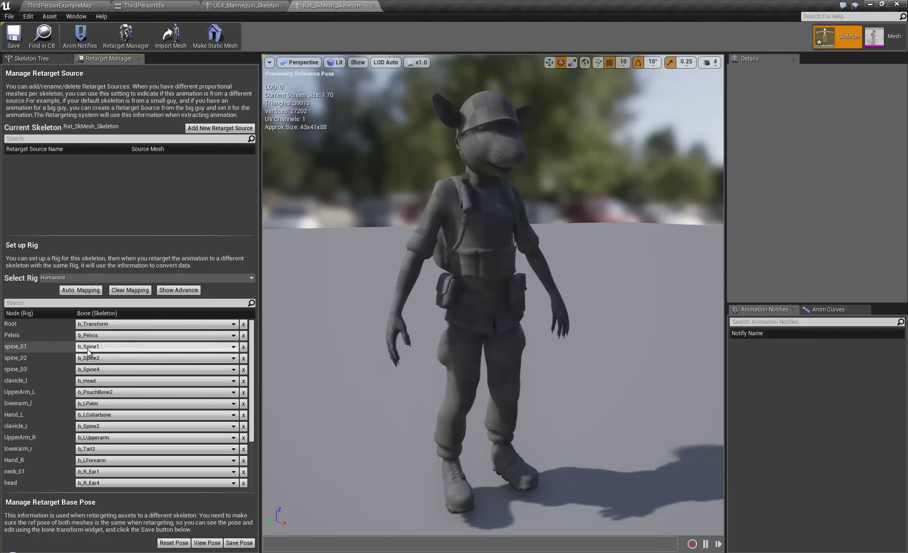
left_click(101, 369)
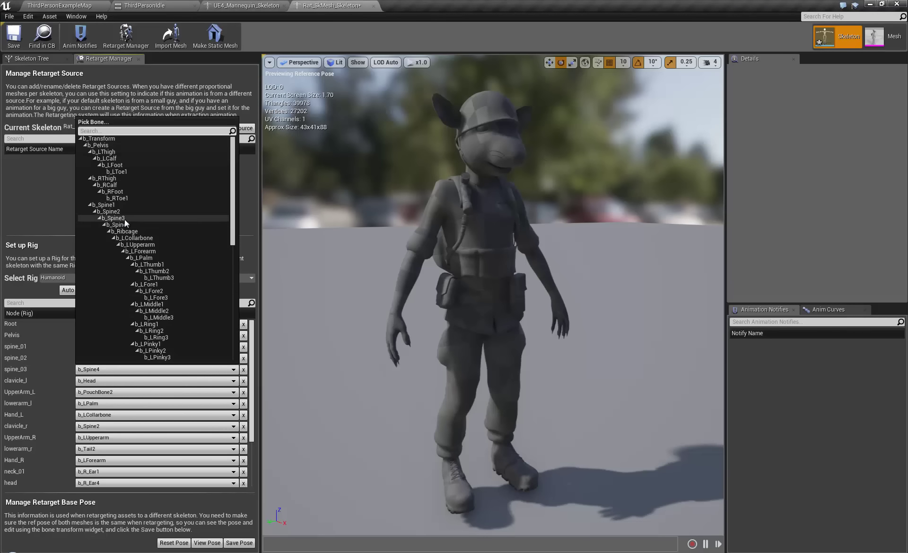
left_click(110, 221)
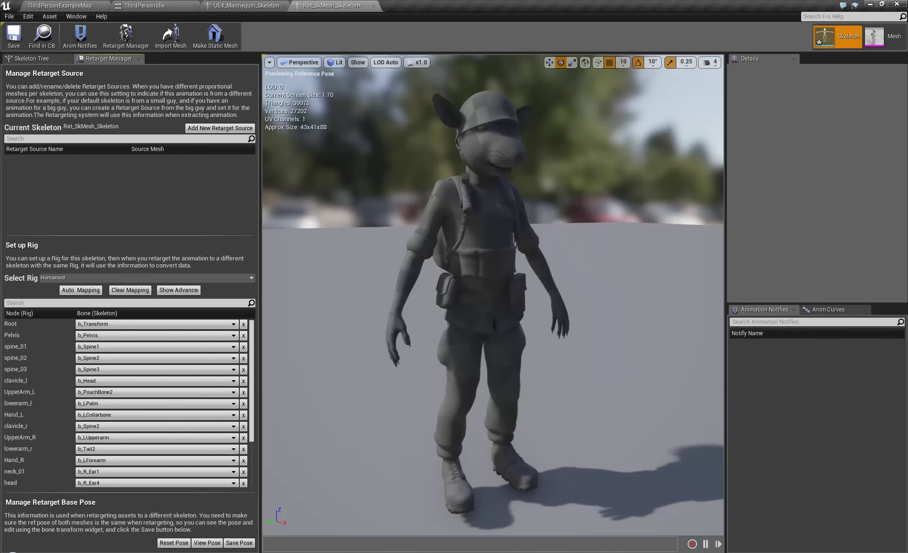
Step: Switch to 3ds Max, examine the rat's spine bones up close in wireframe and return to Unreal Editor
key("alt+Tab")
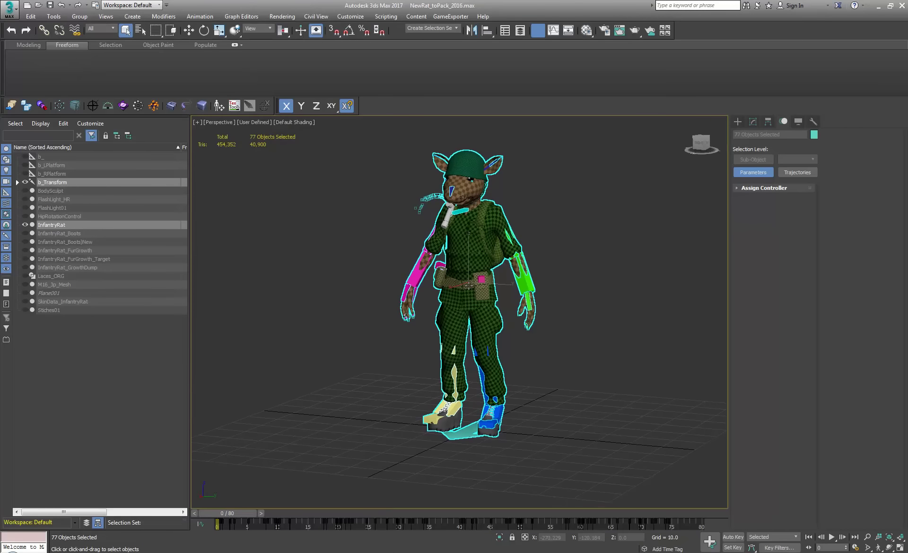
key("F3")
left_click(574, 273)
scroll(570, 271, "up", 10)
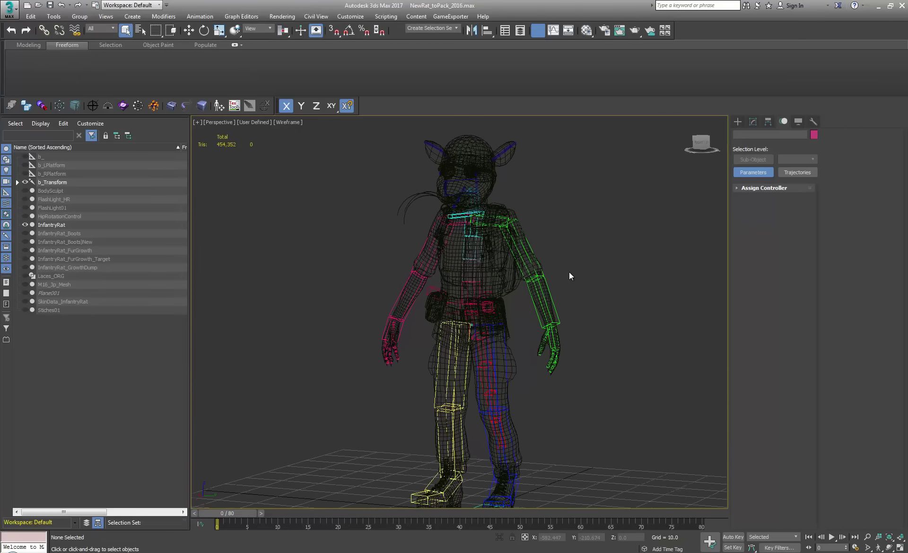
scroll(436, 365, "up", 6)
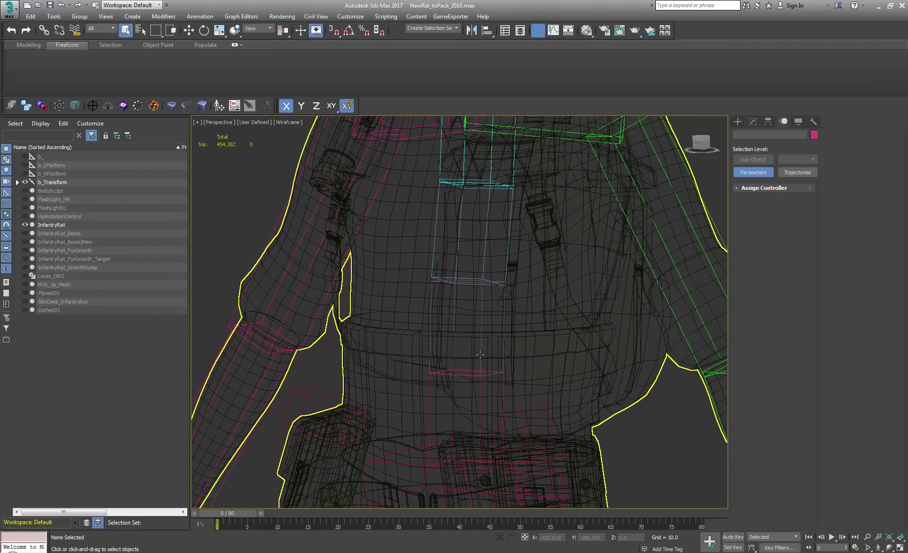
middle_click_drag(469, 302, 434, 235, "alt")
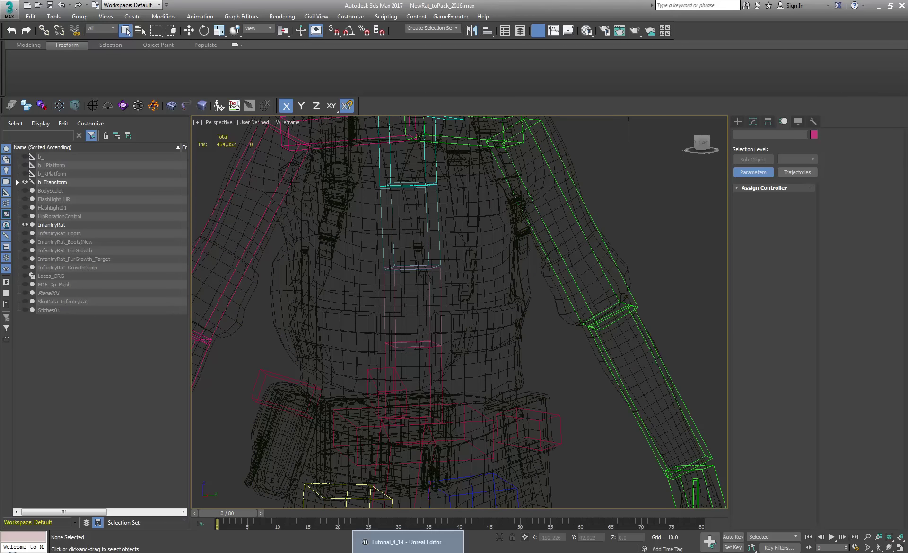
key("alt+Tab")
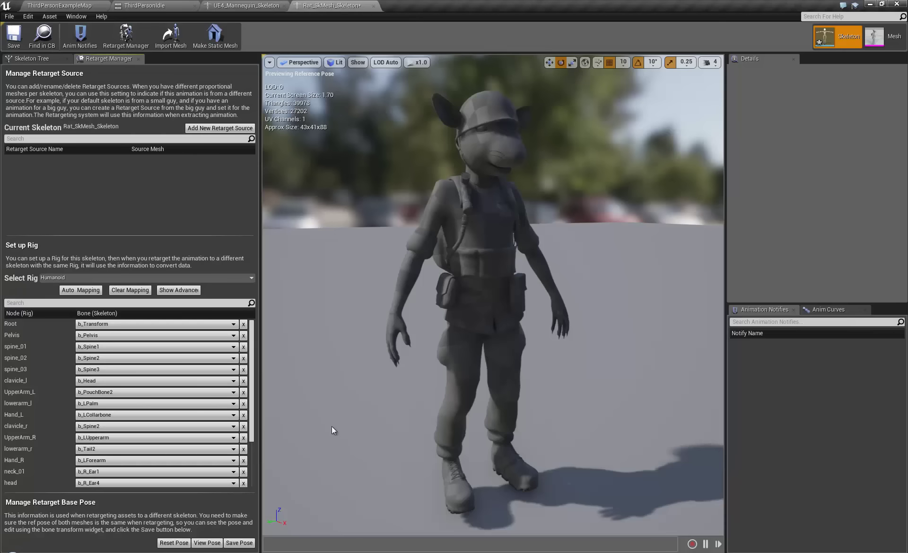
Step: Map the left arm nodes clavicle_l, UpperArm_L, lowerarm_l and Hand_L to b_LCollarbone, b_LUpperarm, b_LForearm and b_LPalm
left_click(109, 381)
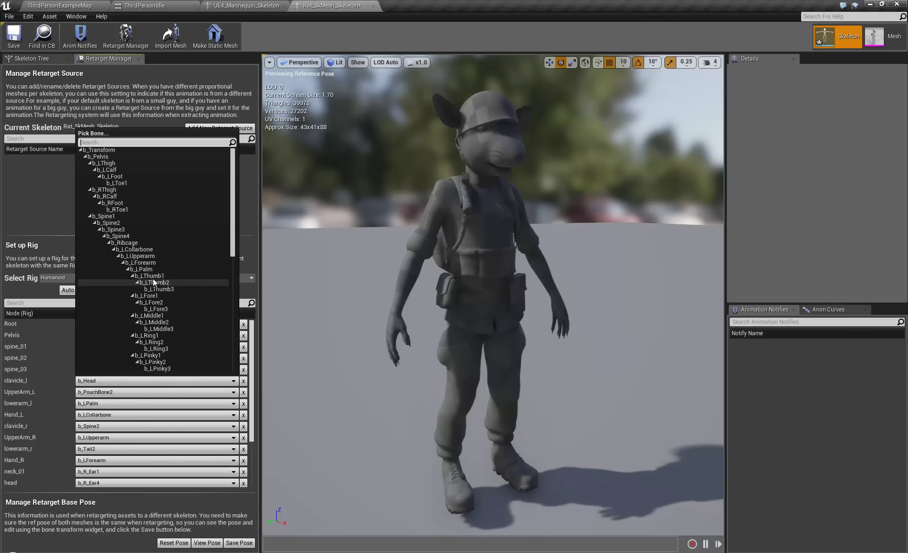
left_click(135, 249)
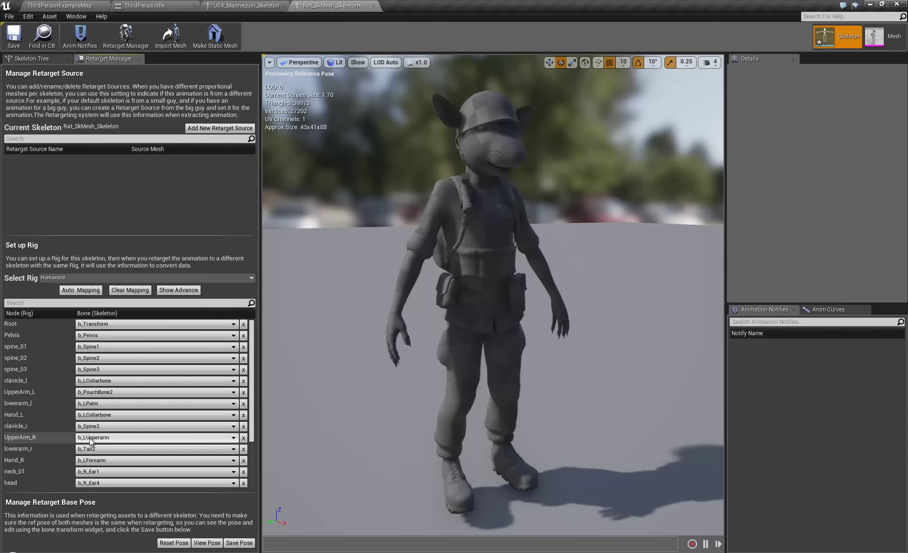
left_click(112, 392)
left_click(147, 270)
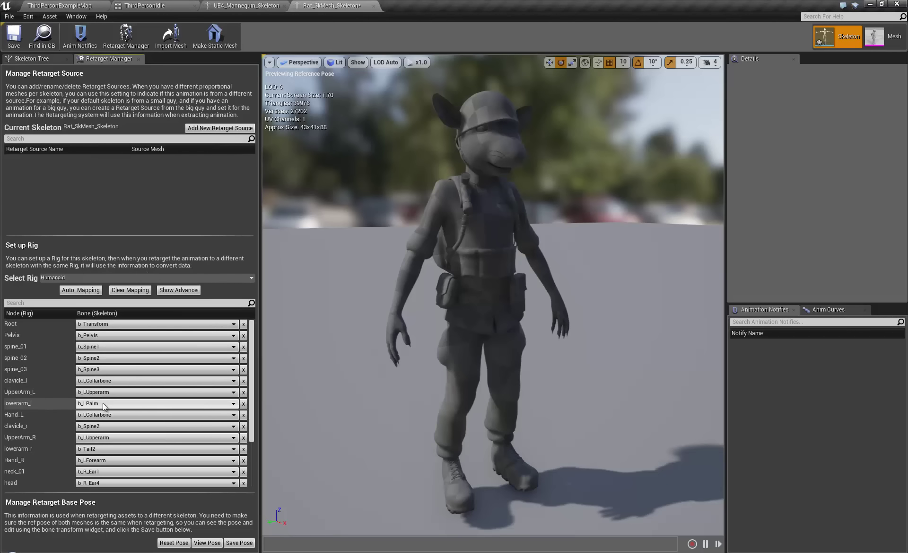
left_click(104, 402)
left_click(144, 290)
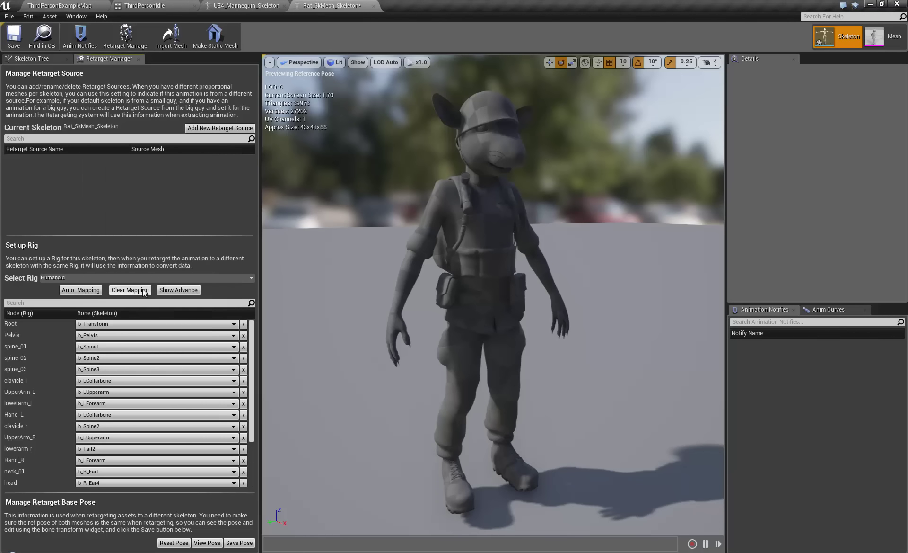
left_click(107, 415)
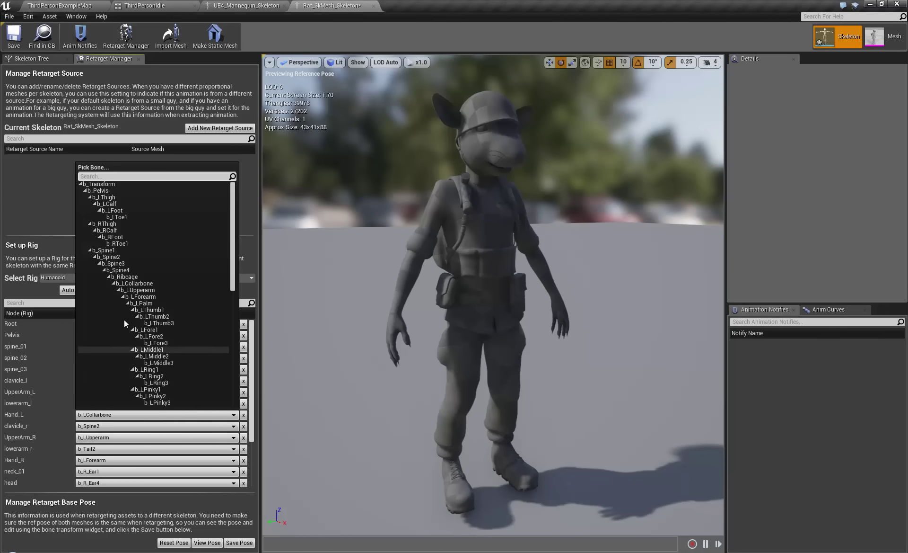
left_click(144, 303)
Step: Map the rig nodes clavicle_r and UpperArm_R to the bones b_RCollarbone and b_RUpperarm
left_click(105, 425)
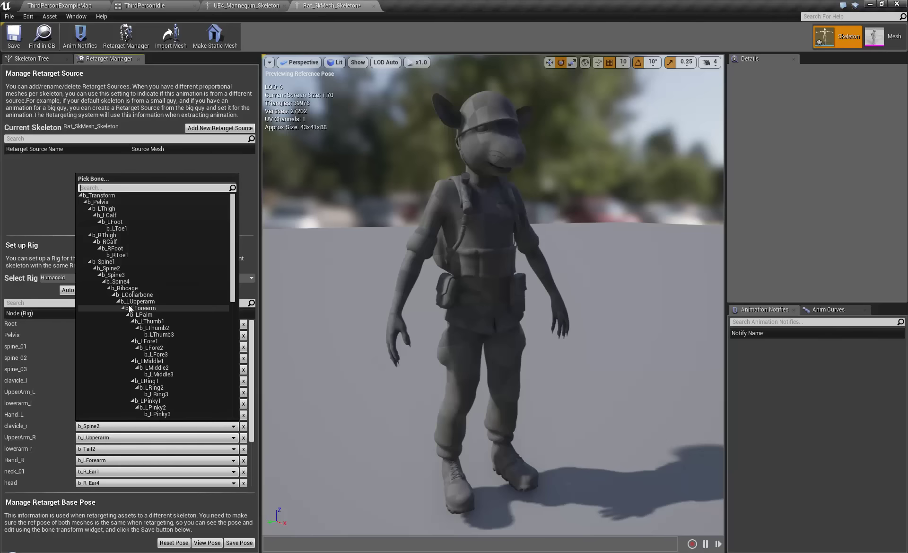
scroll(135, 327, "down", 3)
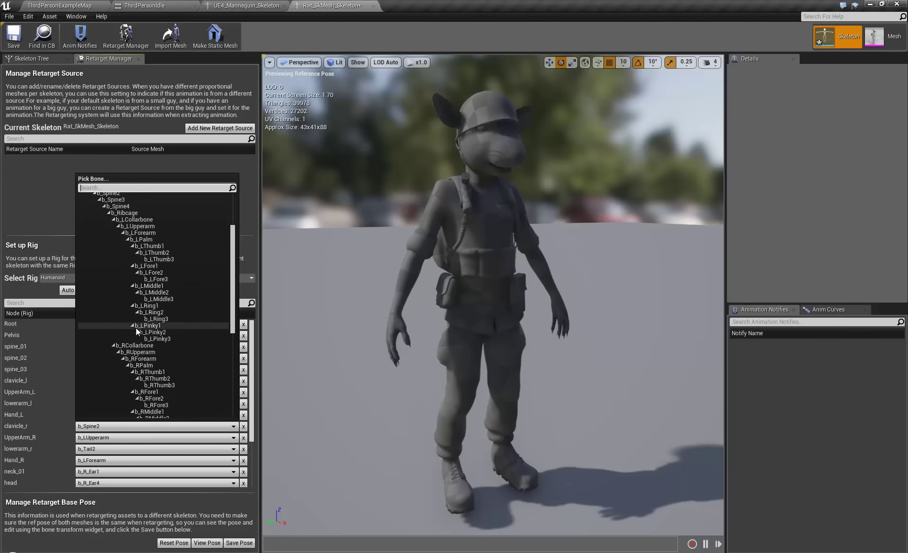
left_click(152, 351)
left_click(113, 437)
scroll(137, 366, "down", 2)
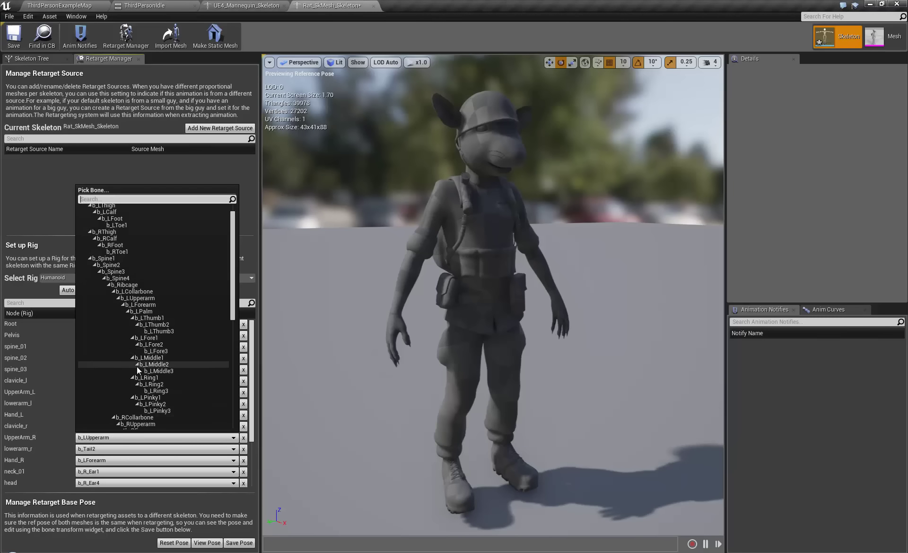
left_click(150, 365)
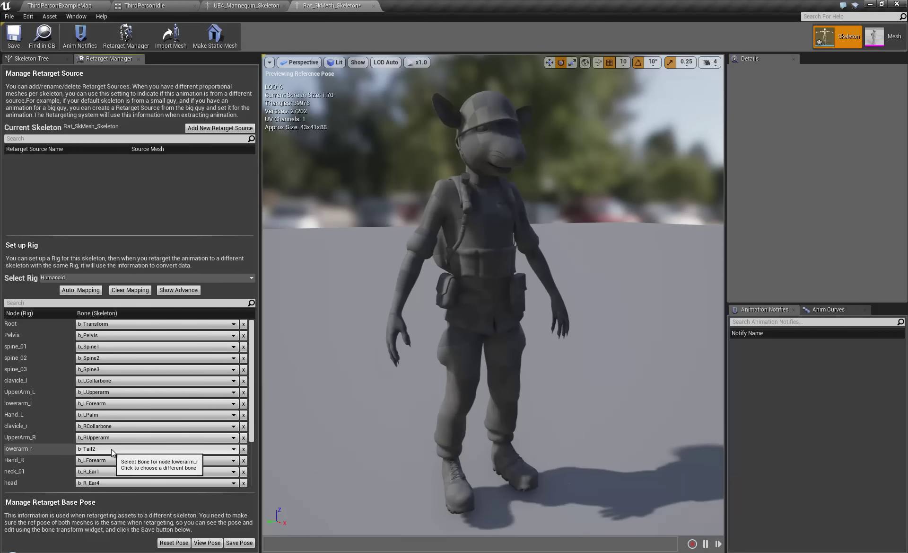
Step: Map the rig nodes lowerarm_r and Hand_R to the bones b_RForearm and b_RPalm
left_click(113, 448)
scroll(154, 376, "down", 3)
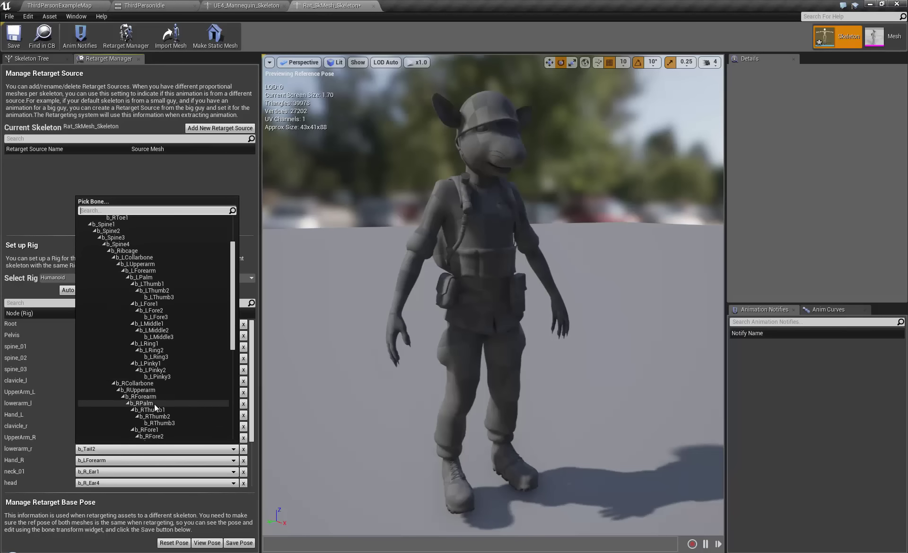
scroll(154, 401, "down", 3)
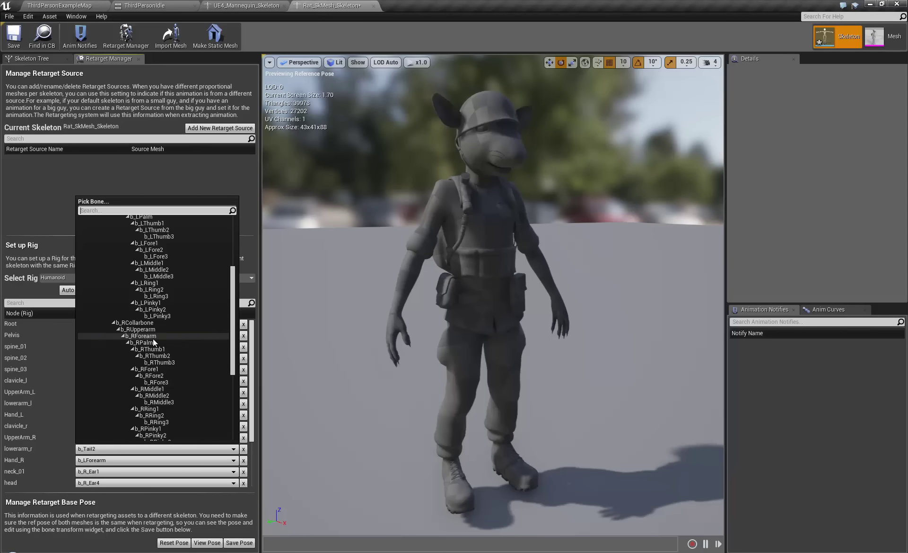
left_click(152, 338)
left_click(107, 460)
scroll(142, 394, "down", 5)
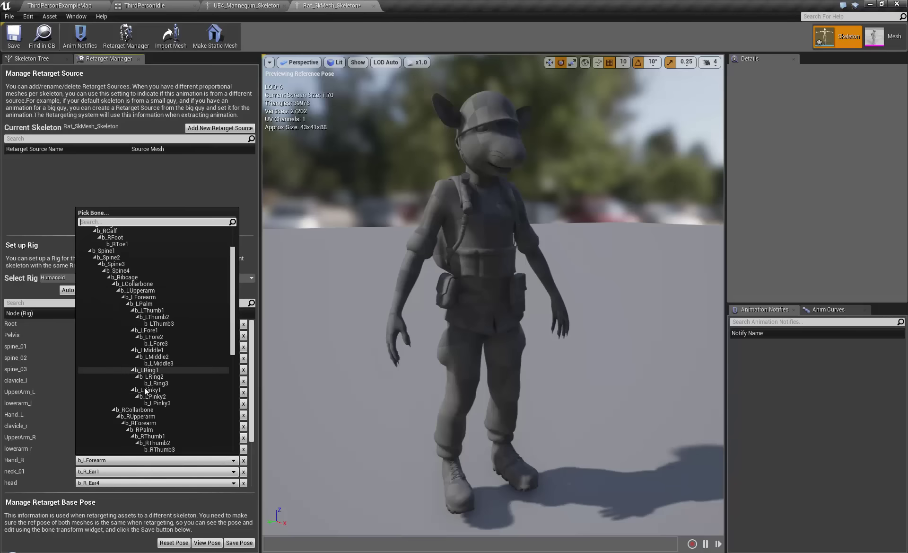
left_click(149, 369)
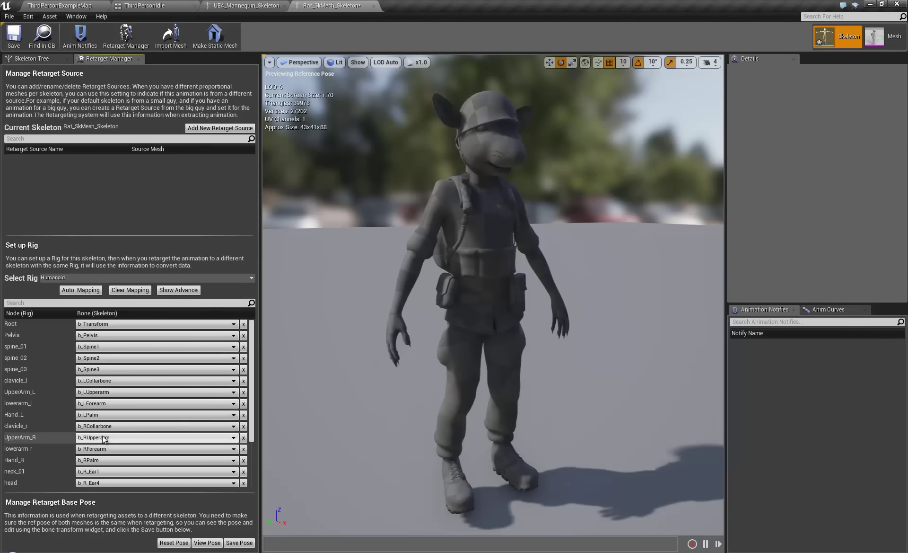
Step: Map the rig nodes neck_01 and head to the bones b_Neck and b_Head
scroll(94, 438, "down", 3)
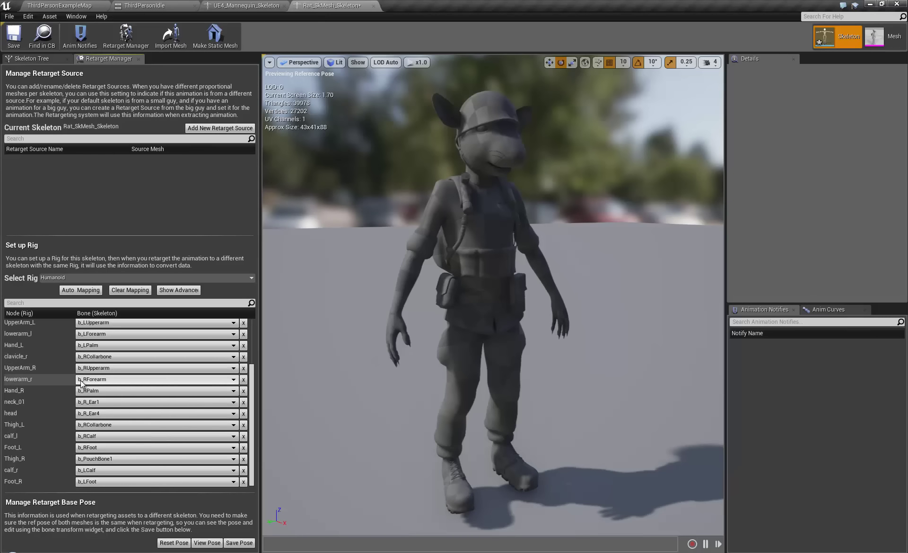
left_click(91, 401)
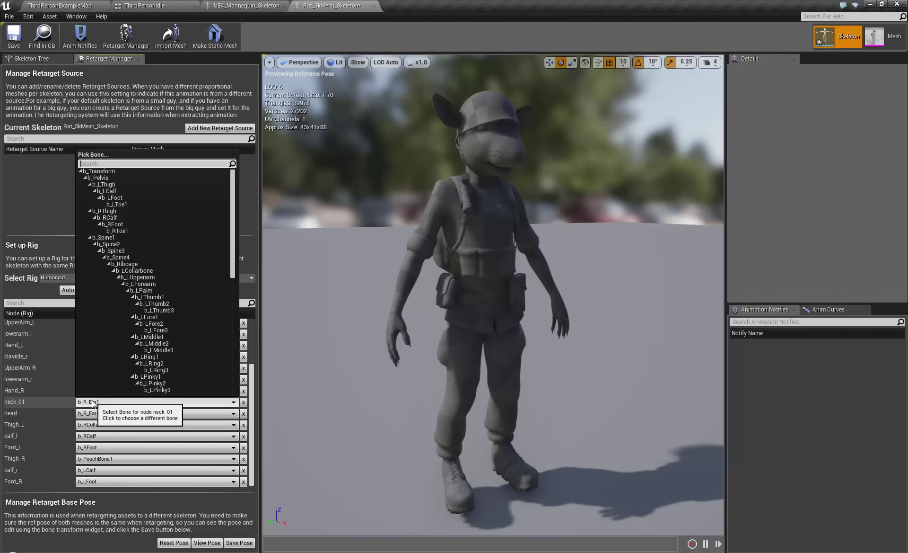
scroll(129, 334, "down", 5)
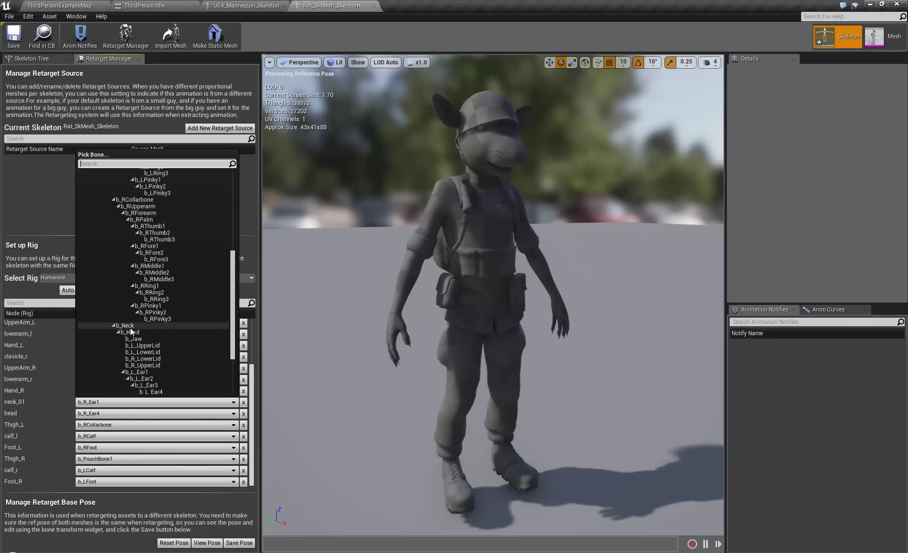
left_click(118, 325)
left_click(100, 413)
scroll(138, 355, "down", 3)
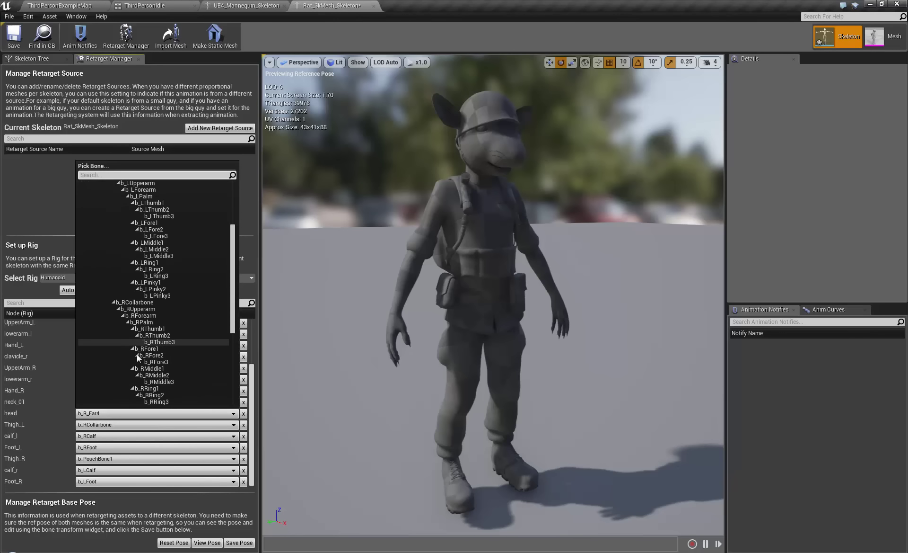
Step: Map the left leg nodes Thigh_L, calf_l and Foot_L to the bones b_LThigh, b_LCalf and b_LFoot
left_click(101, 422)
left_click(126, 274)
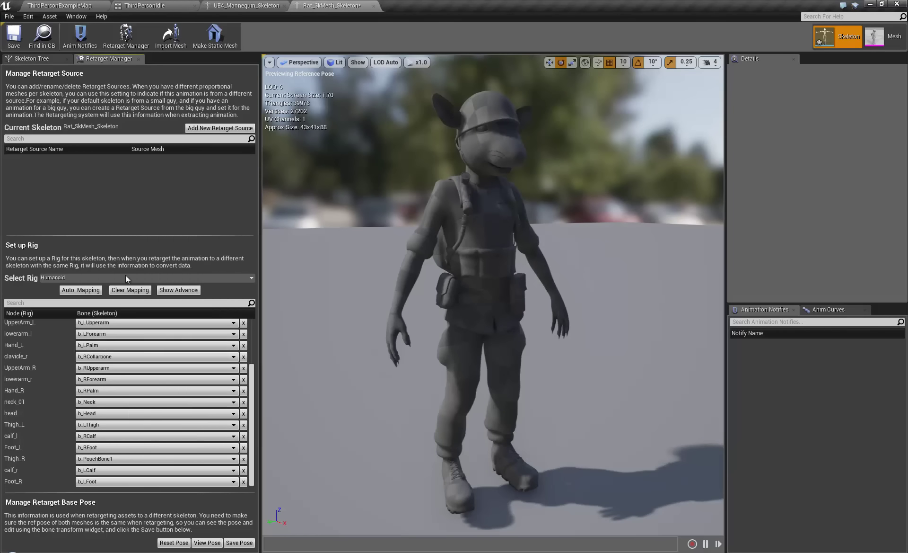
left_click(103, 436)
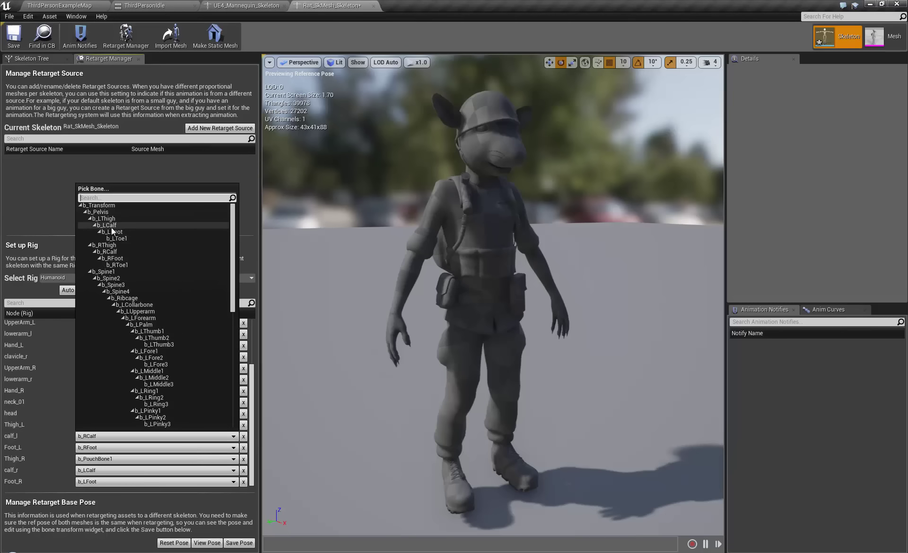
left_click(107, 224)
left_click(107, 449)
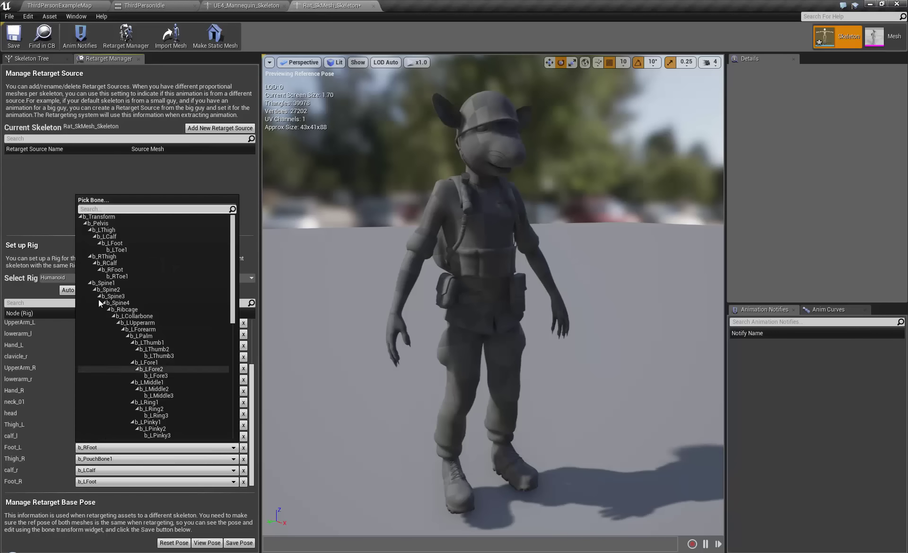
left_click(116, 245)
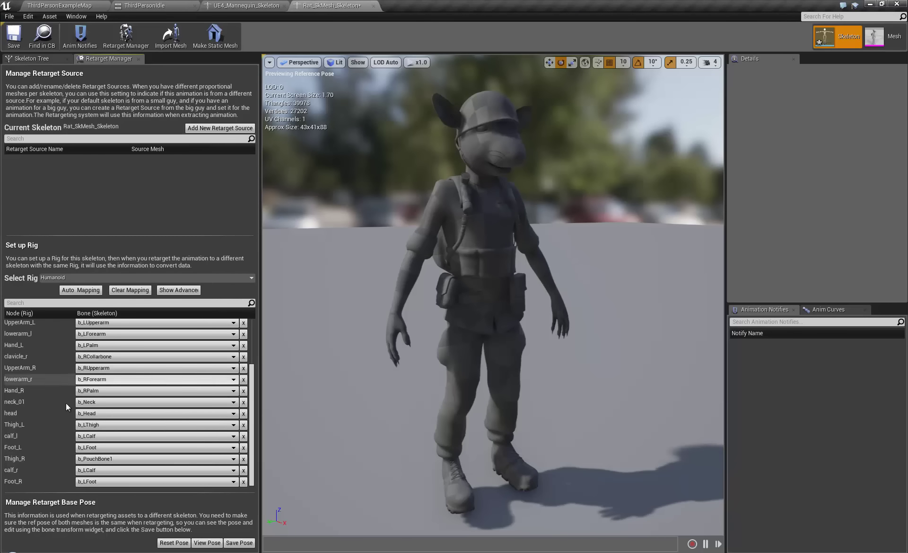
Step: Map the right leg nodes Thigh_R, calf_r and Foot_R to the bones b_RThigh, b_RCalf and b_RFoot
left_click(99, 459)
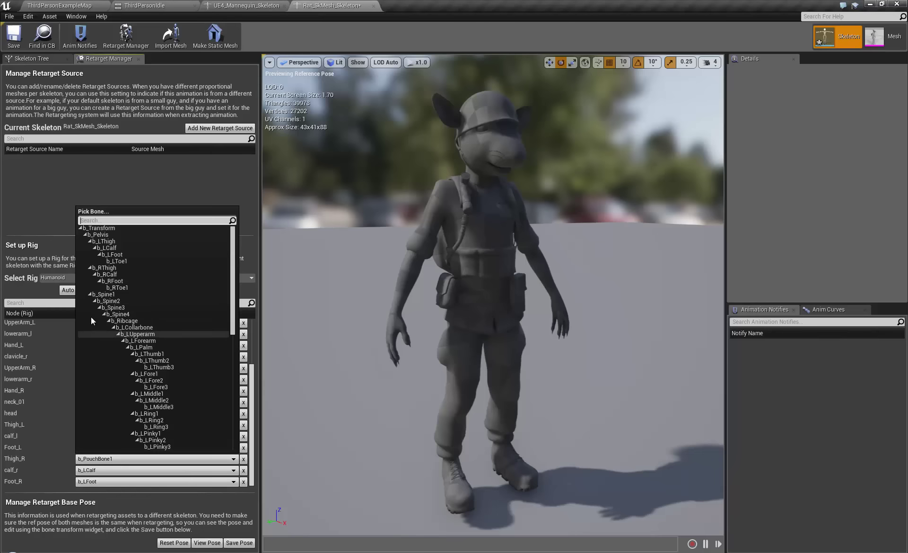
left_click(116, 269)
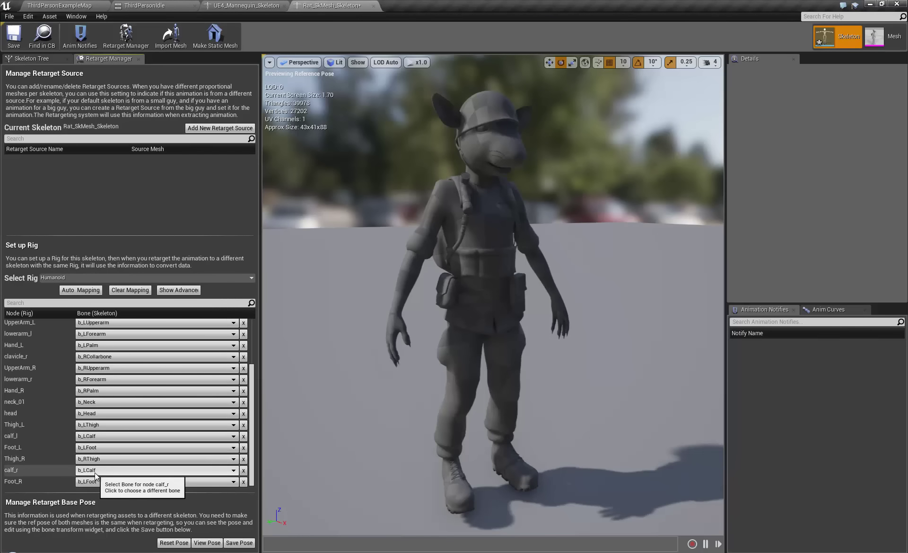
left_click(114, 470)
left_click(115, 287)
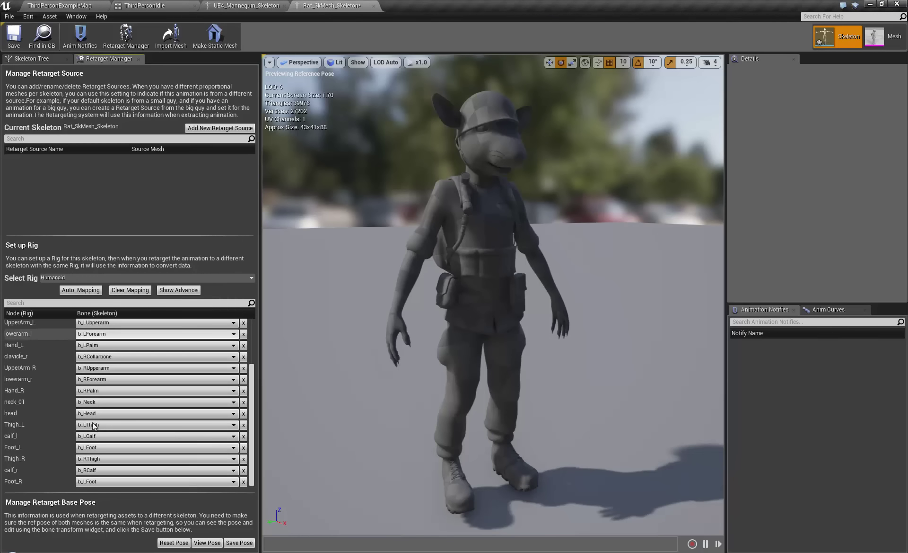
left_click(93, 481)
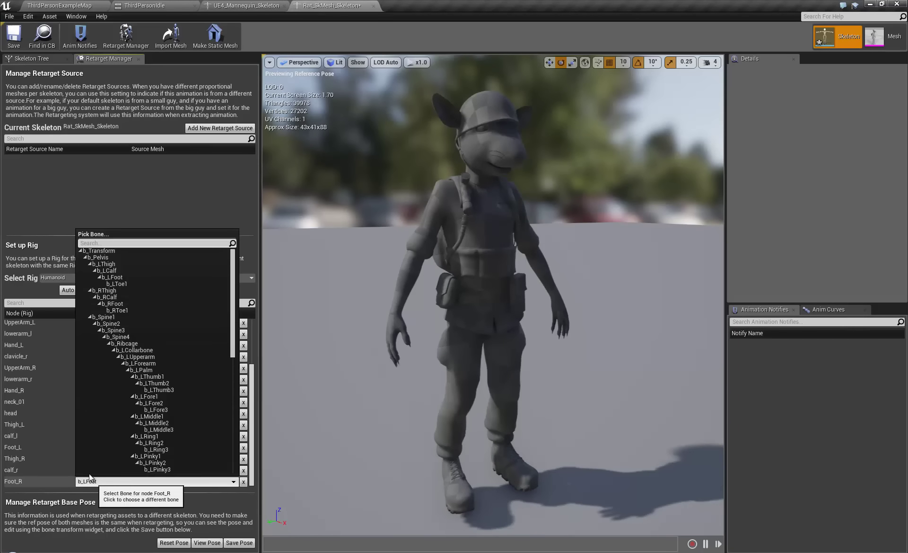
left_click(119, 303)
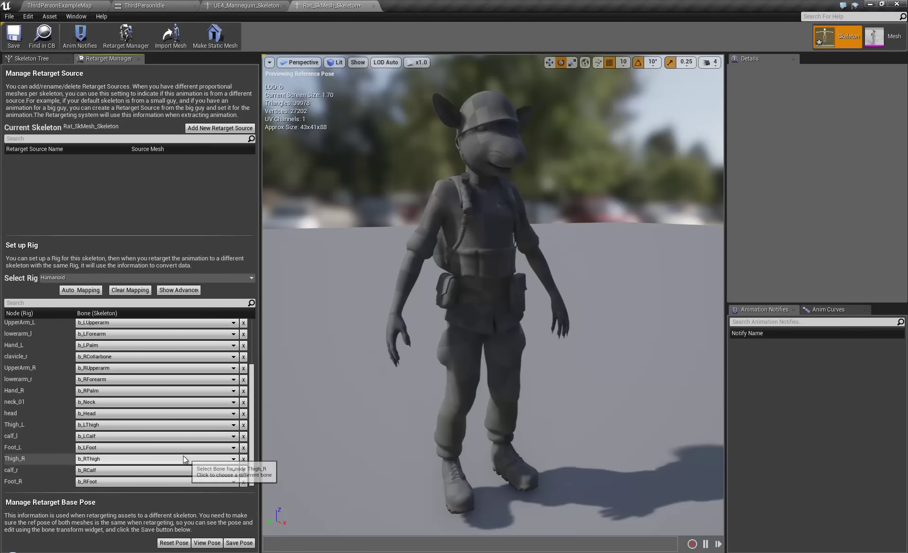
scroll(115, 453, "up", 5)
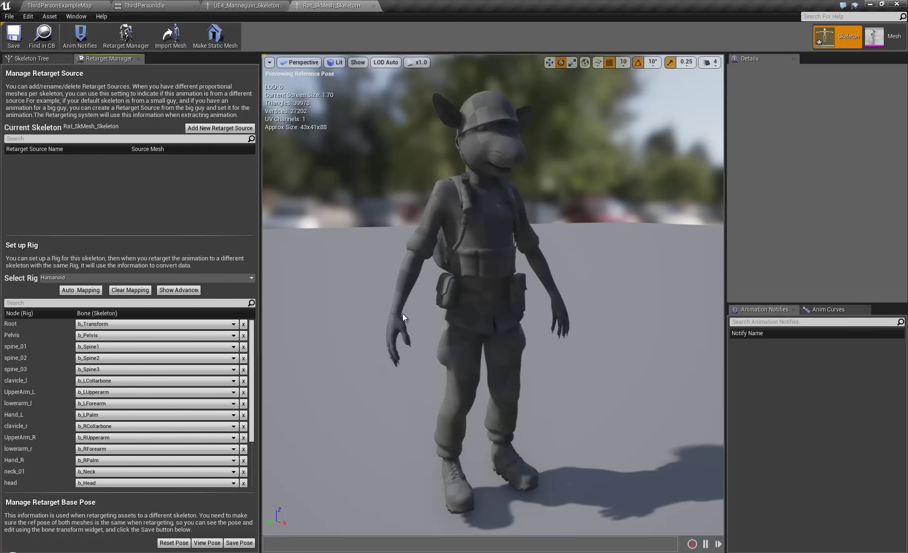
Step: Compare the reference poses of UE4_Mannequin_Skeleton and Rat_SkMesh_Skeleton, viewing both characters from different angles
left_click(248, 6)
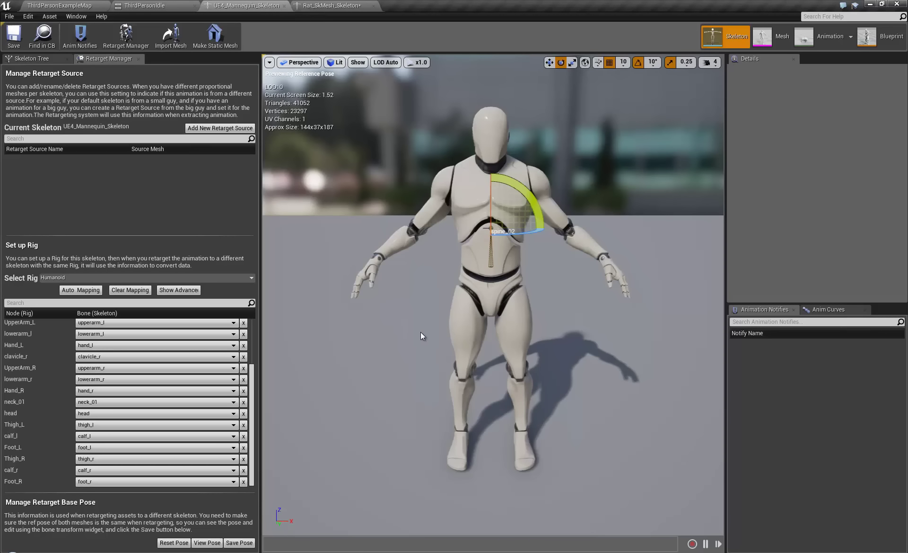
left_click_drag(423, 335, 653, 363)
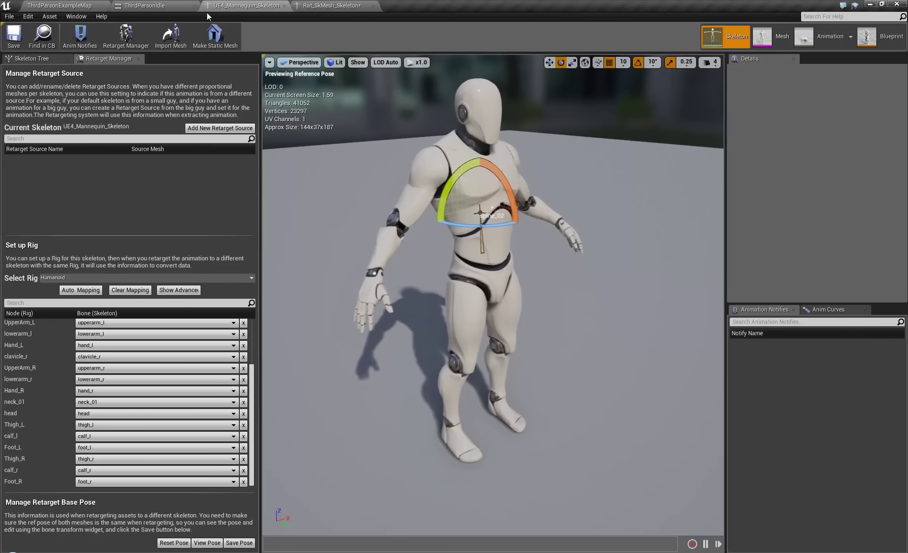
left_click(314, 4)
left_click_drag(343, 358, 719, 393)
left_click_drag(847, 397, 663, 386)
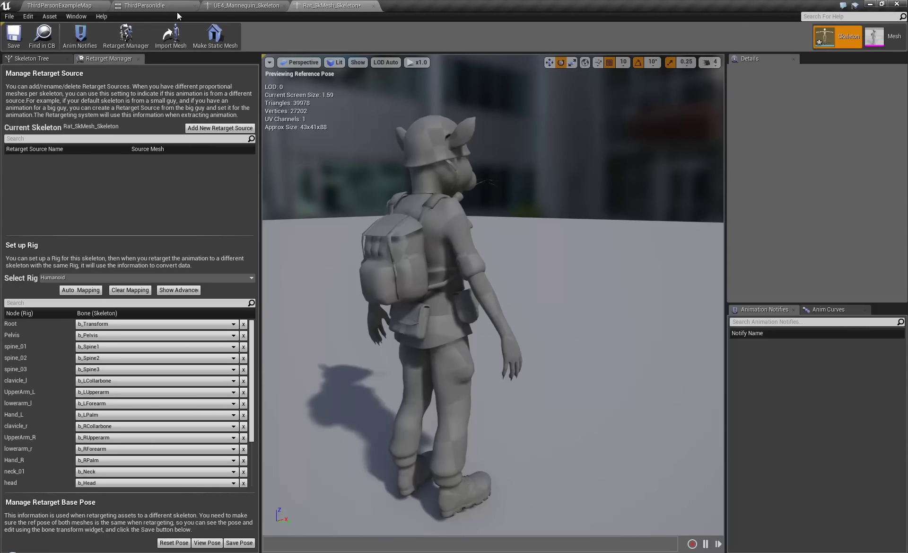
left_click(232, 6)
left_click(312, 7)
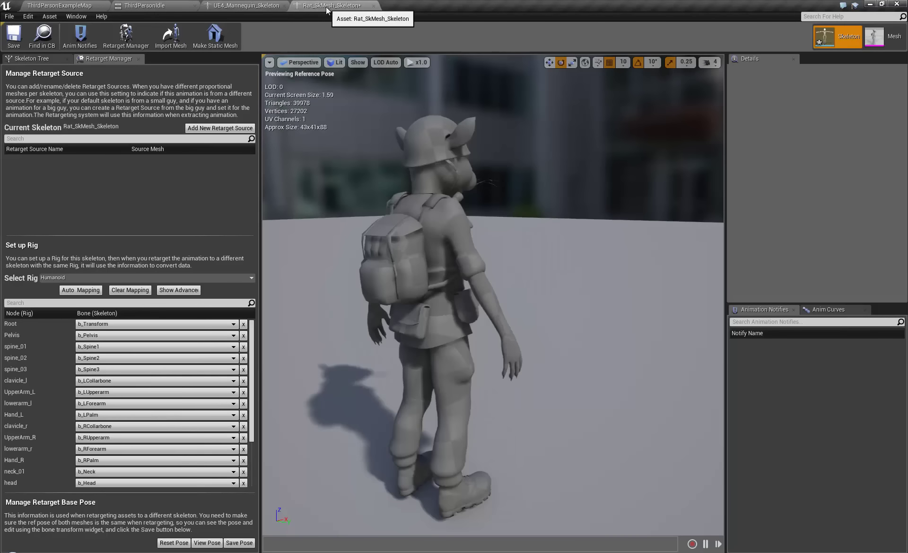
left_click(261, 7)
left_click(333, 6)
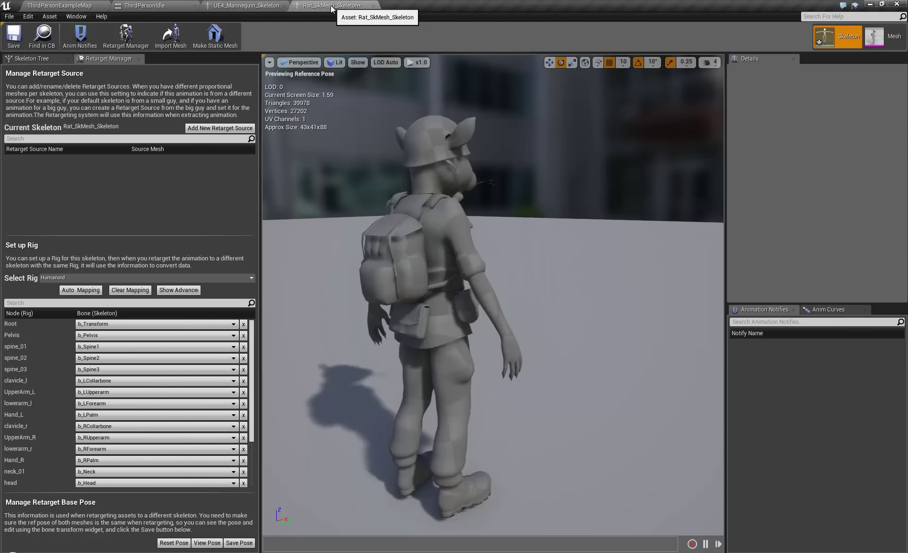
left_click(272, 5)
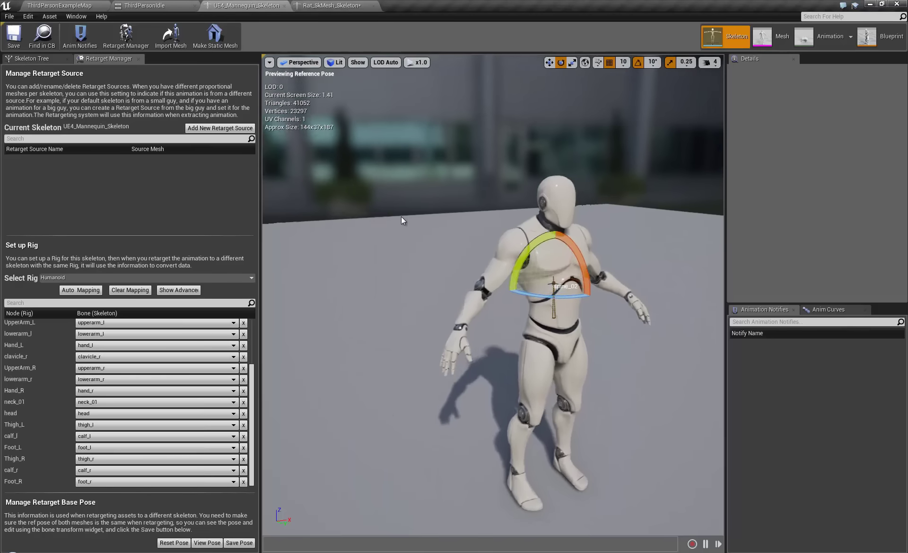
scroll(359, 220, "up", 4)
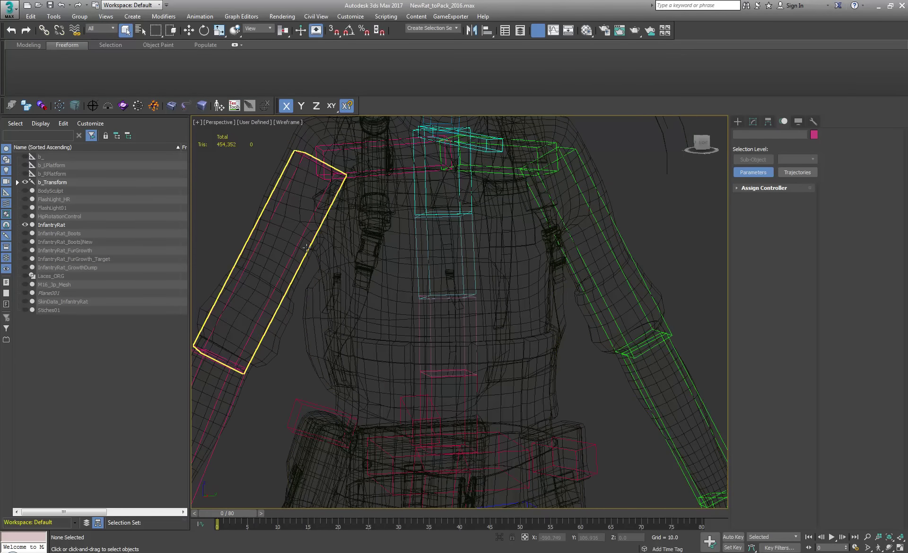
Step: Select the rat's b_RUpperarm bone in 3ds Max and inspect its axes with the Local reference coordinate system
left_click(307, 247)
left_click(307, 247)
key("w")
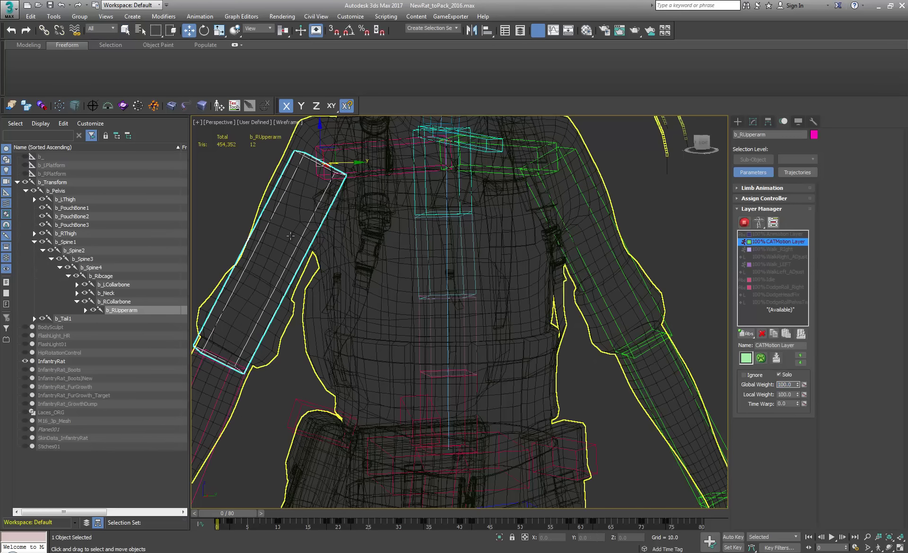
left_click(258, 29)
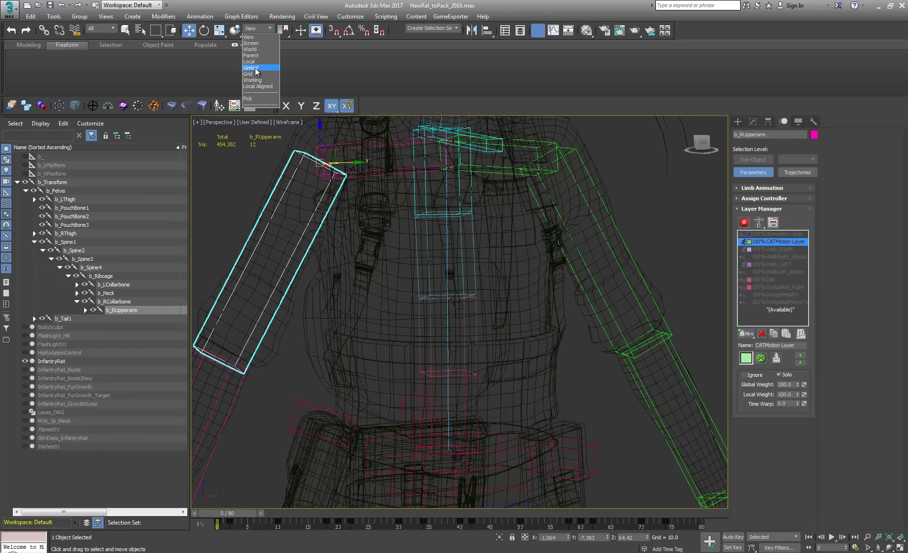
left_click(260, 62)
scroll(361, 258, "up", 3)
middle_click_drag(361, 258, 385, 263, "alt")
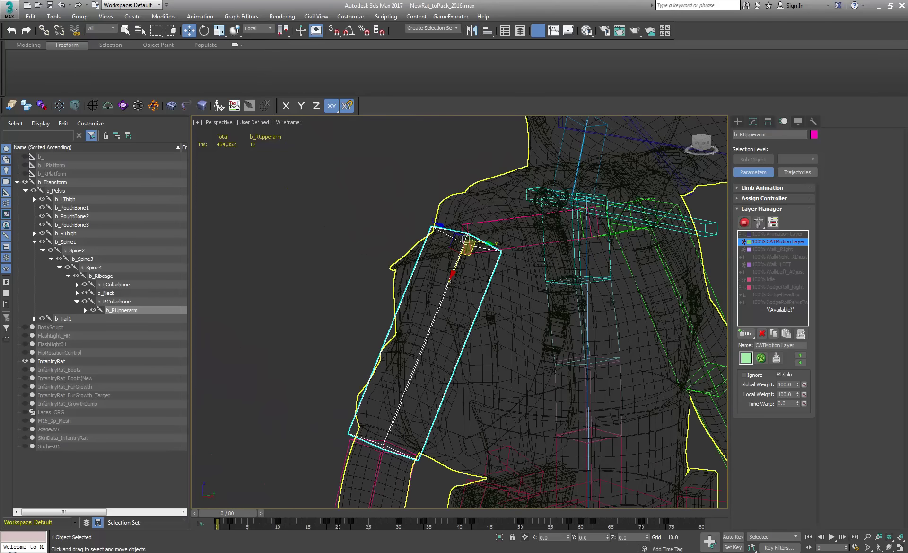
middle_click_drag(611, 301, 419, 308, "alt")
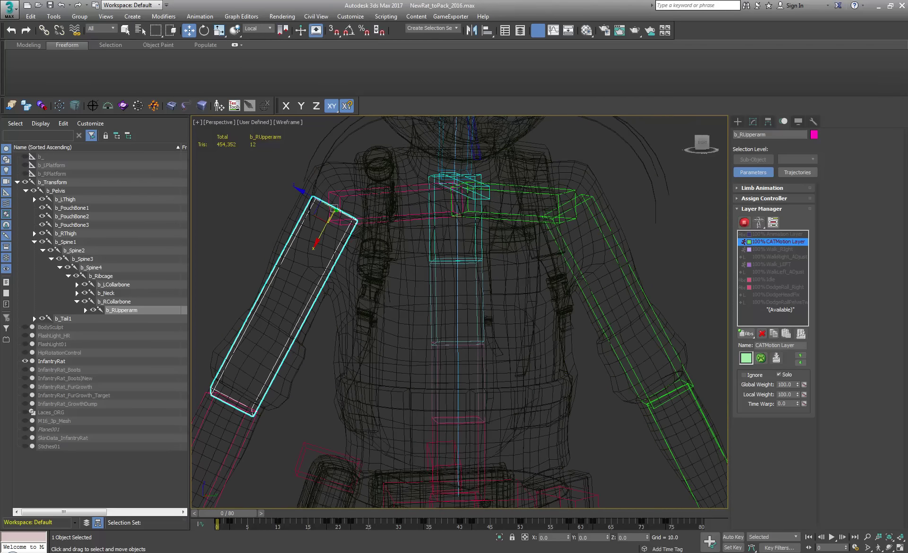
Step: Switch to Unreal Editor and display the Mannequin's upperarm_r bone axes in local space with the move gizmo
key("alt+Tab")
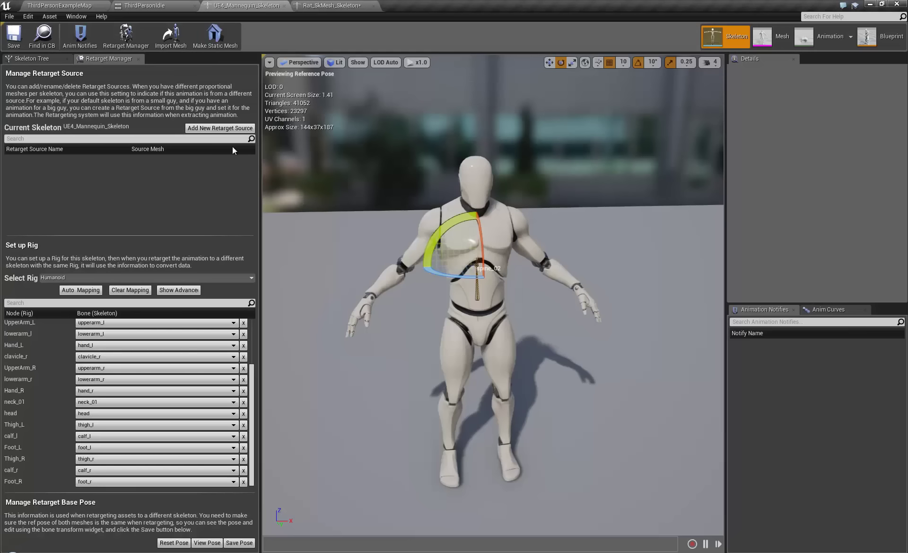
left_click(32, 58)
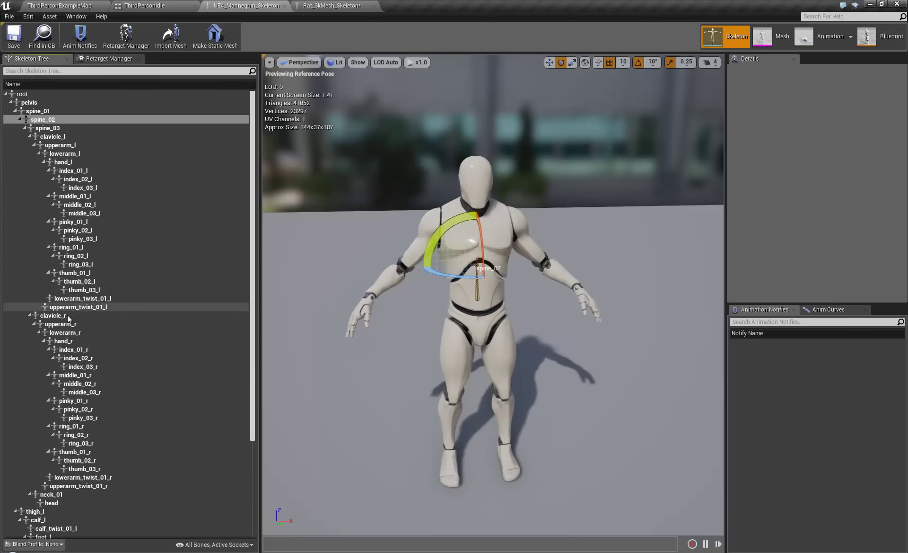
left_click(61, 323)
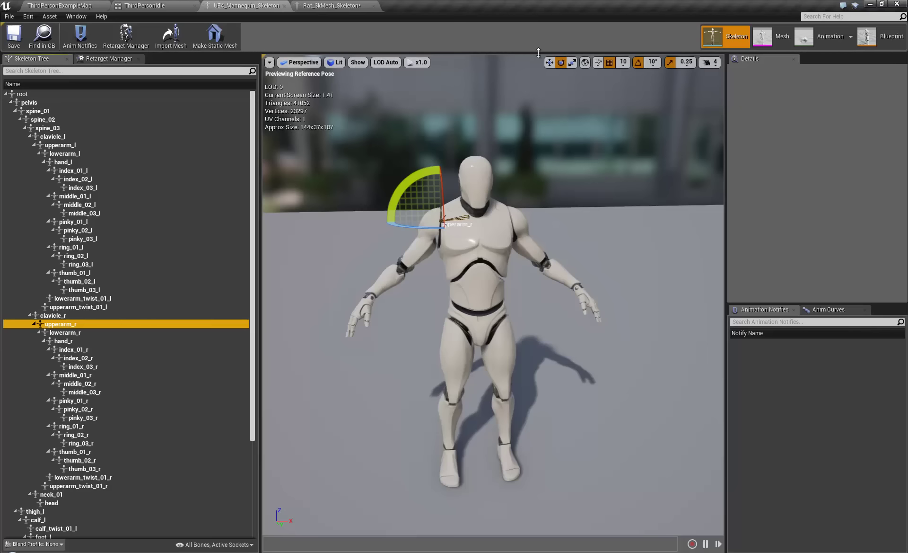
left_click(584, 65)
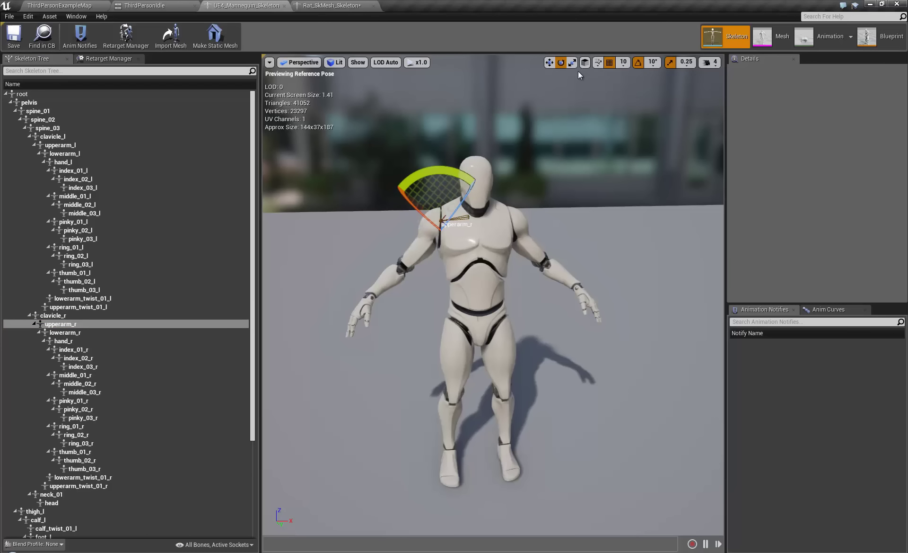
key("w")
right_click_drag(520, 201, 604, 195)
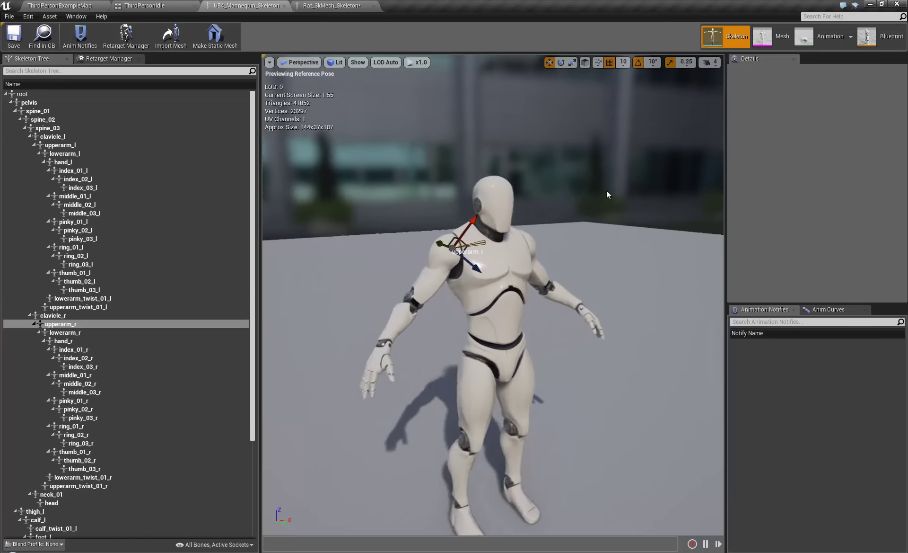
Step: Examine the Mannequin's upperarm_r axes and its arm pose up close and from several angles
scroll(422, 208, "up", 5)
right_click_drag(421, 245, 376, 309)
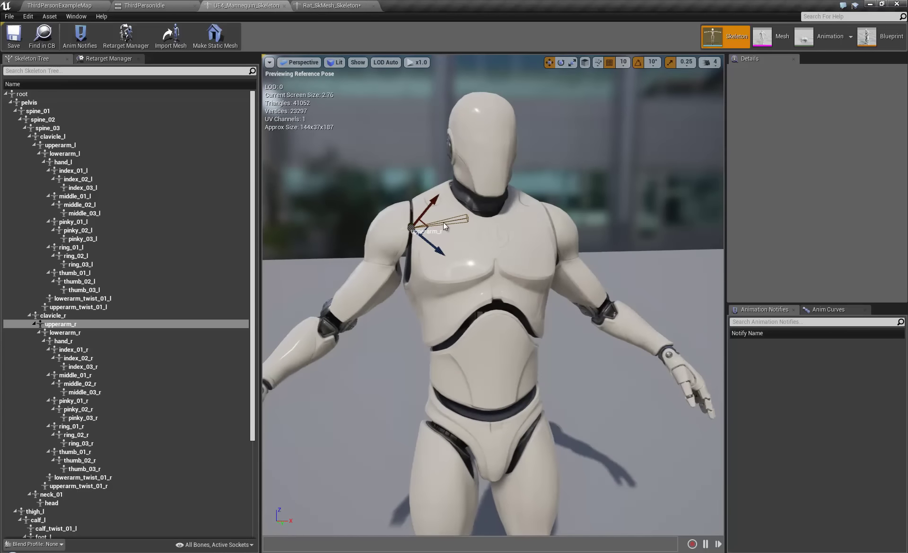
right_click_drag(367, 387, 475, 203)
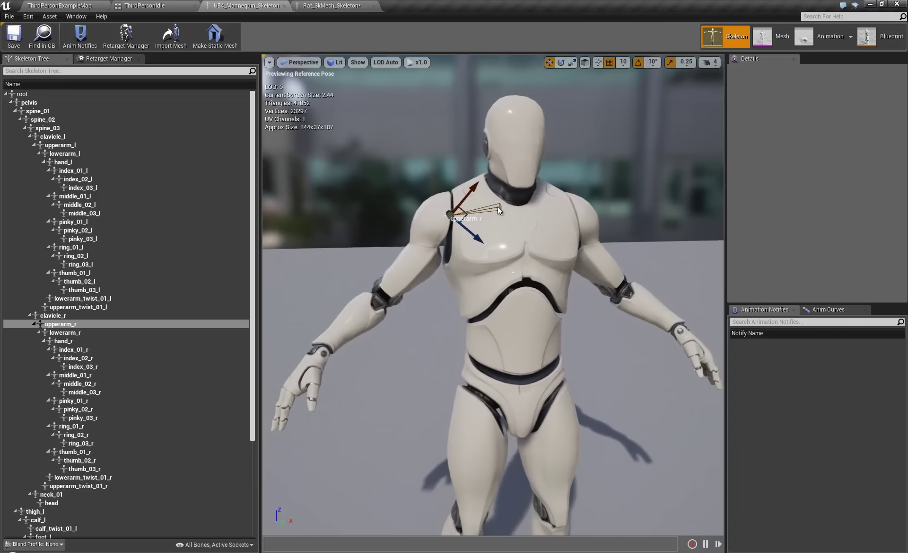
right_click_drag(390, 288, 428, 233)
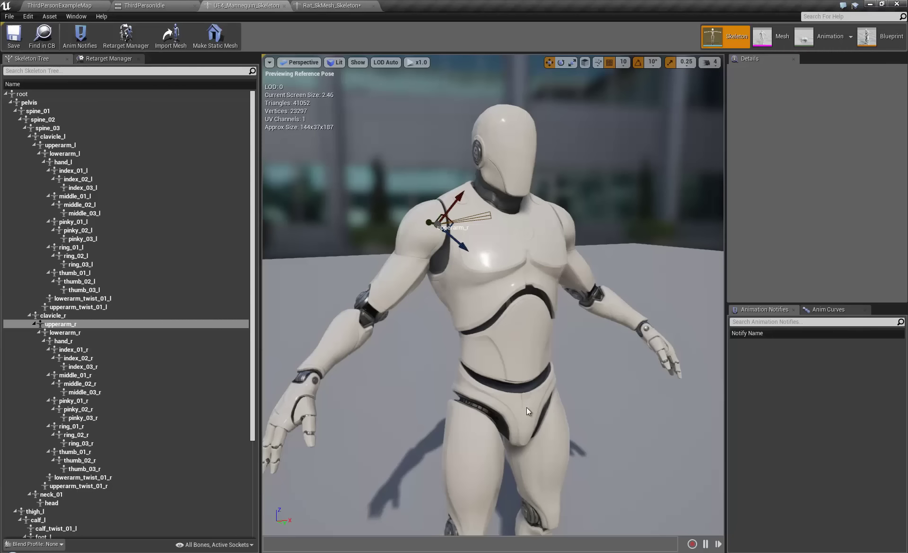
right_click_drag(527, 407, 339, 383)
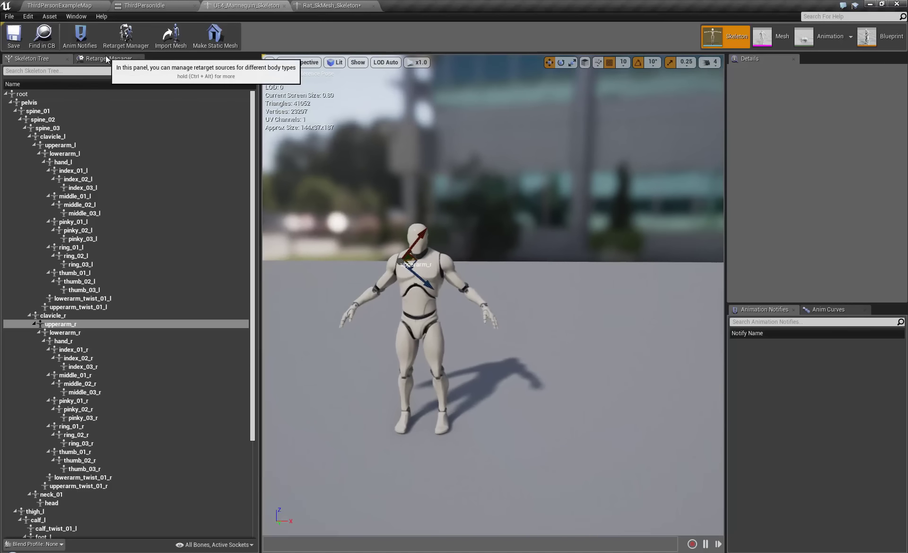
right_click_drag(380, 245, 612, 413)
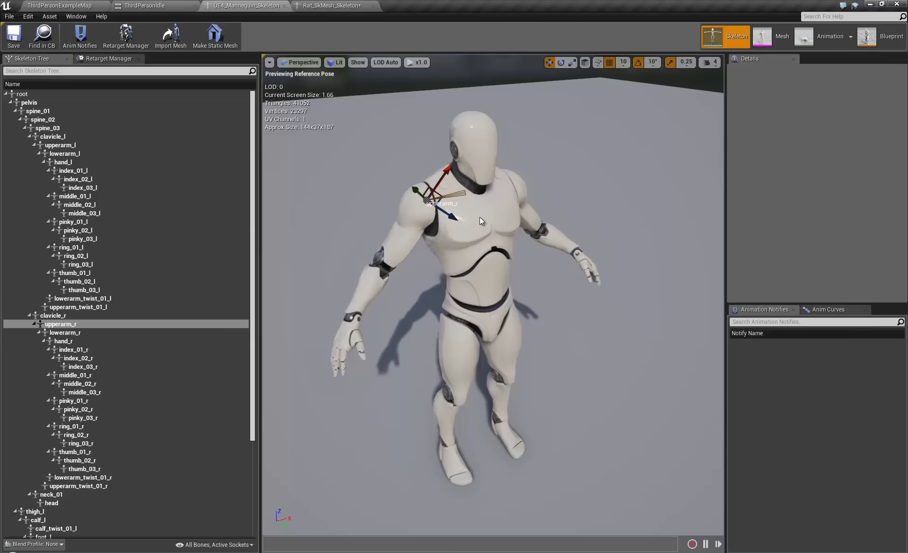
right_click_drag(480, 217, 390, 265)
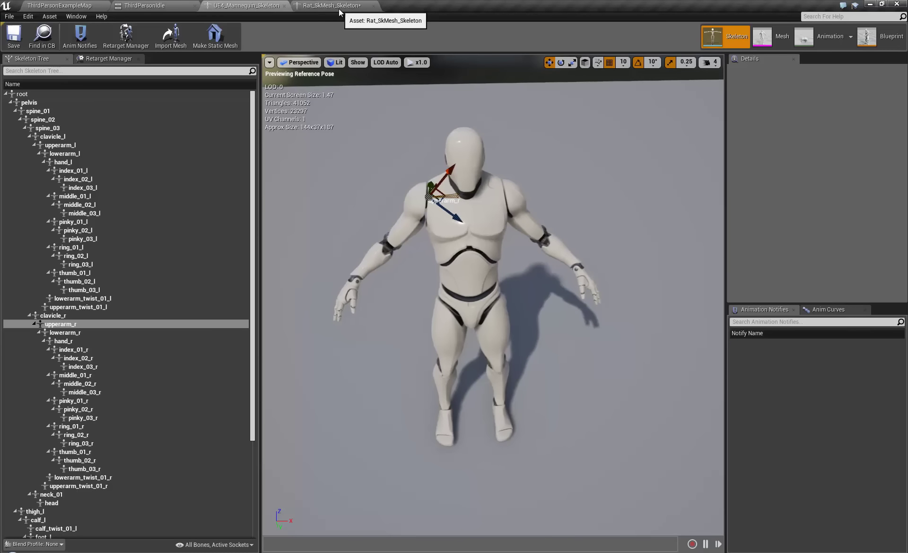
right_click_drag(409, 367, 322, 475)
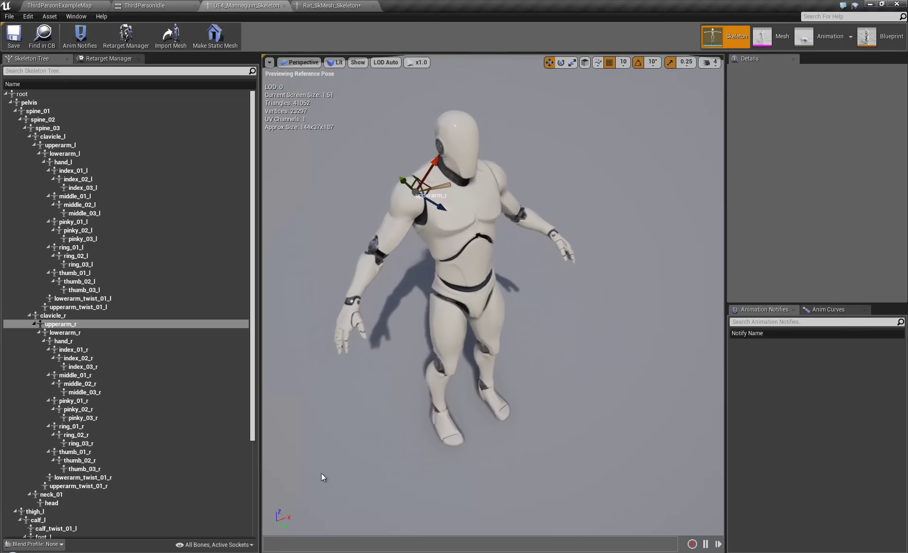
Step: Rotate the root bone b_Transform of Rat_SkMesh_Skeleton so the rat faces the same direction as the Mannequin
left_click(346, 6)
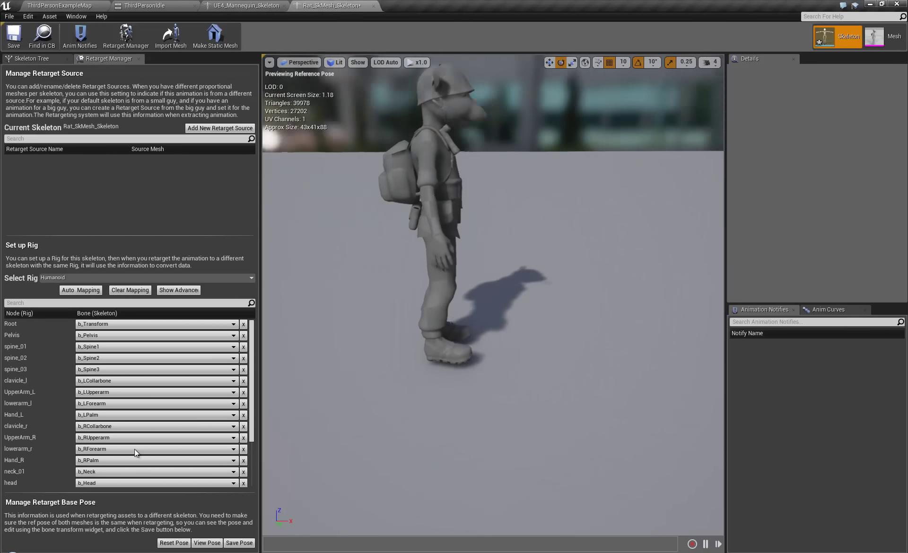
left_click(51, 61)
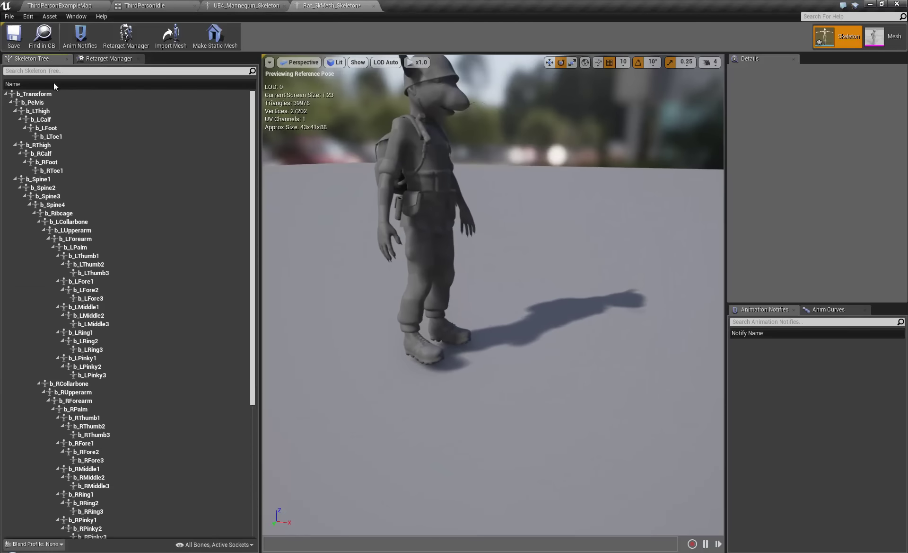
left_click(43, 94)
left_click_drag(453, 366, 2, 457)
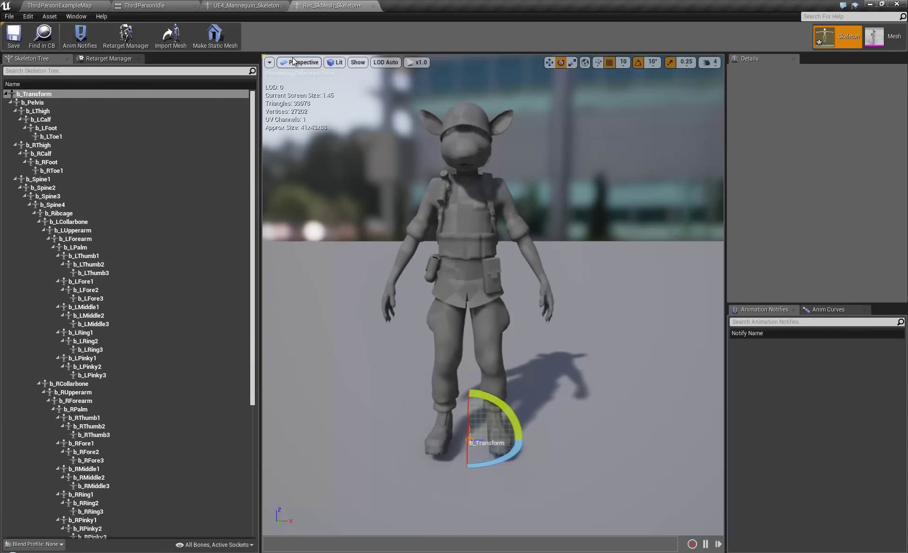
Step: Compare the front views of UE4_Mannequin_Skeleton and Rat_SkMesh_Skeleton by alternating repeatedly between the two assets
left_click(247, 5)
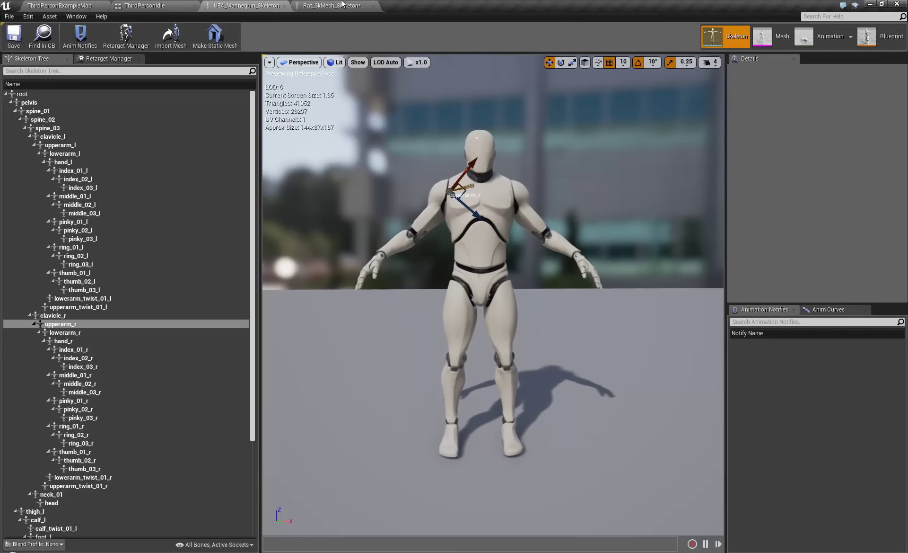
left_click(331, 5)
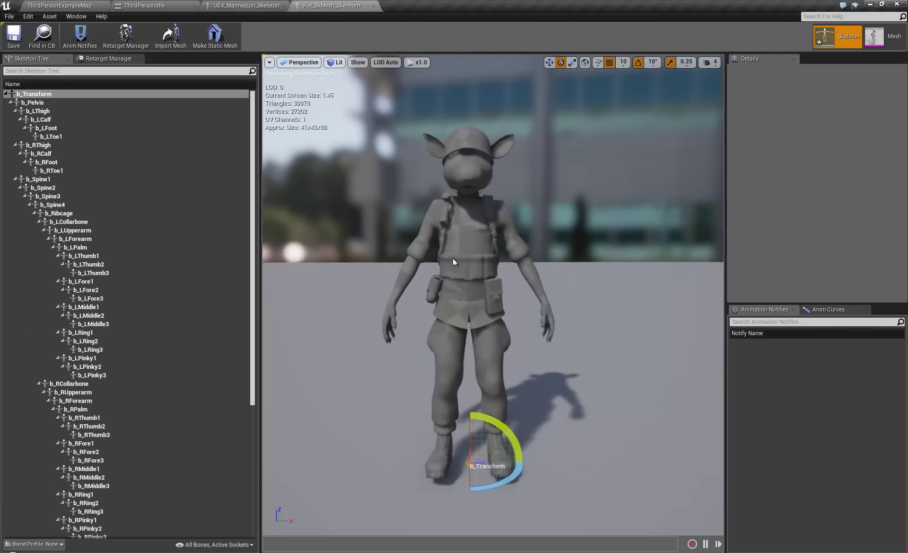
left_click(265, 7)
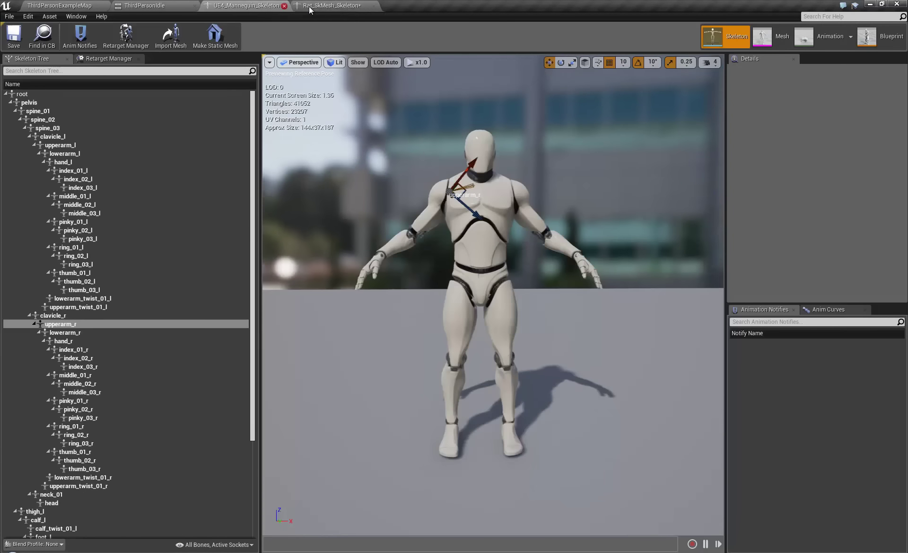
left_click(308, 6)
left_click(270, 6)
left_click(321, 7)
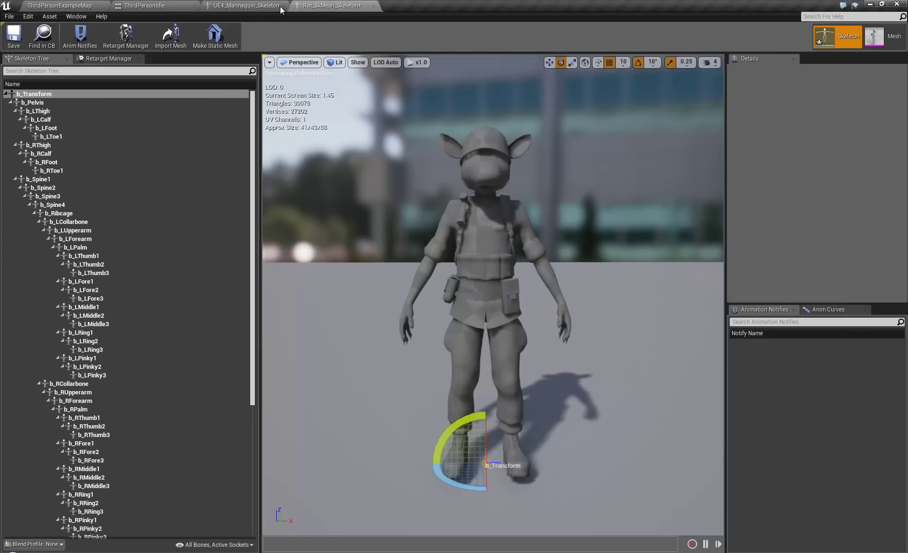
left_click(280, 7)
left_click(311, 8)
left_click(257, 8)
left_click(307, 10)
left_click(264, 7)
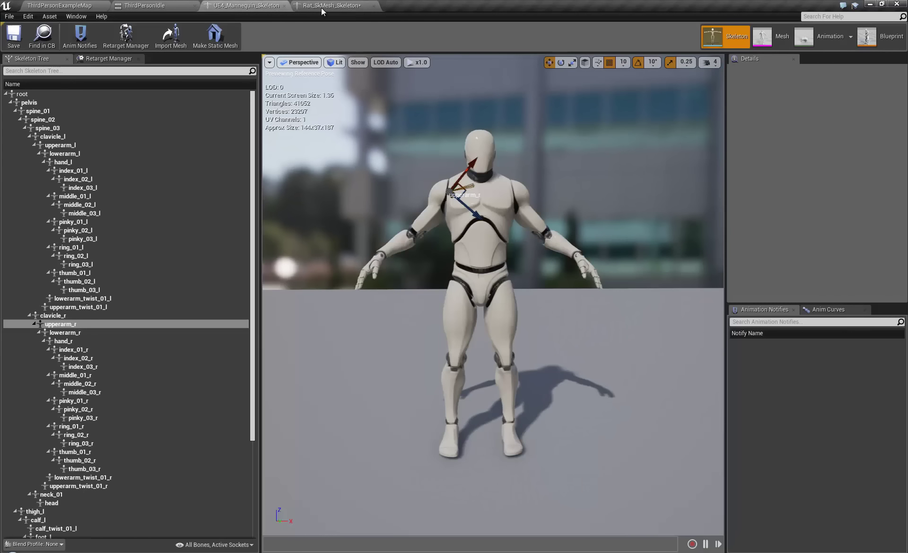
left_click(322, 8)
left_click(276, 10)
left_click(308, 8)
left_click(284, 8)
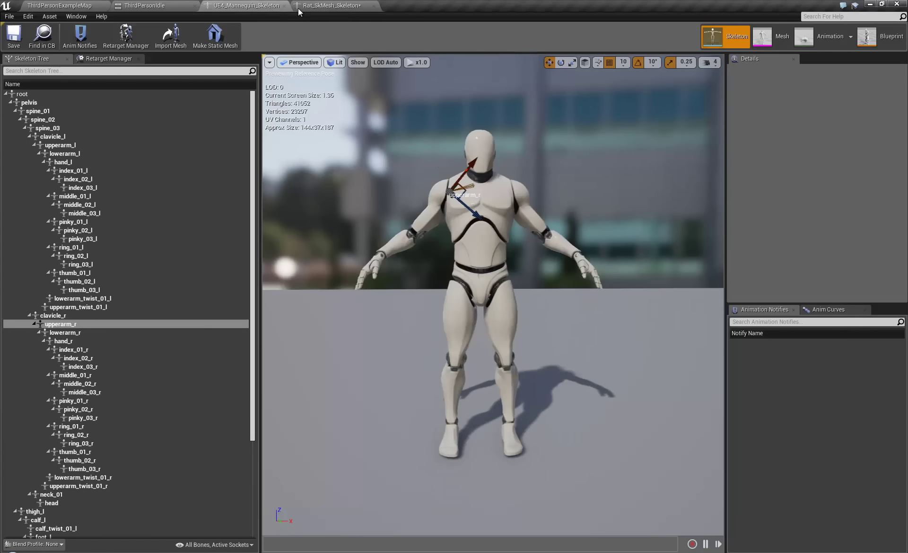
left_click(326, 8)
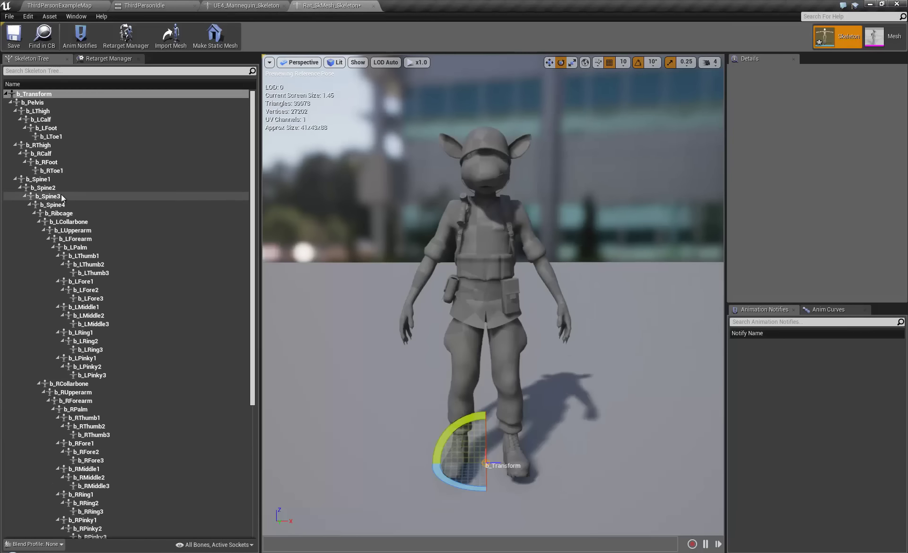
Step: Rotate the rat's b_LUpperarm and b_RUpperarm bones outward to match the Mannequin's arm spread
left_click(79, 230)
left_click_drag(477, 245, 541, 255)
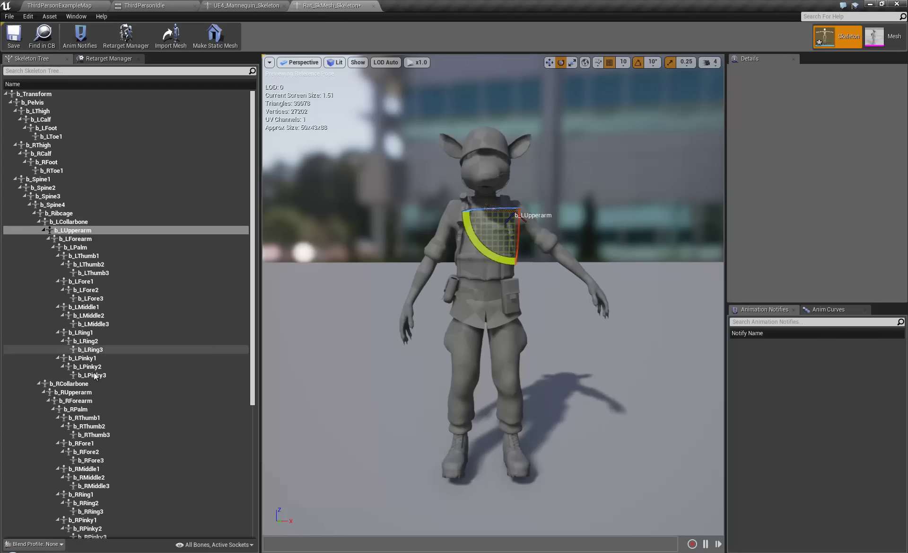
left_click(80, 392)
left_click_drag(484, 255, 406, 291)
Step: Compare the arm poses of the Mannequin and the rat from the front and from the side
left_click(244, 6)
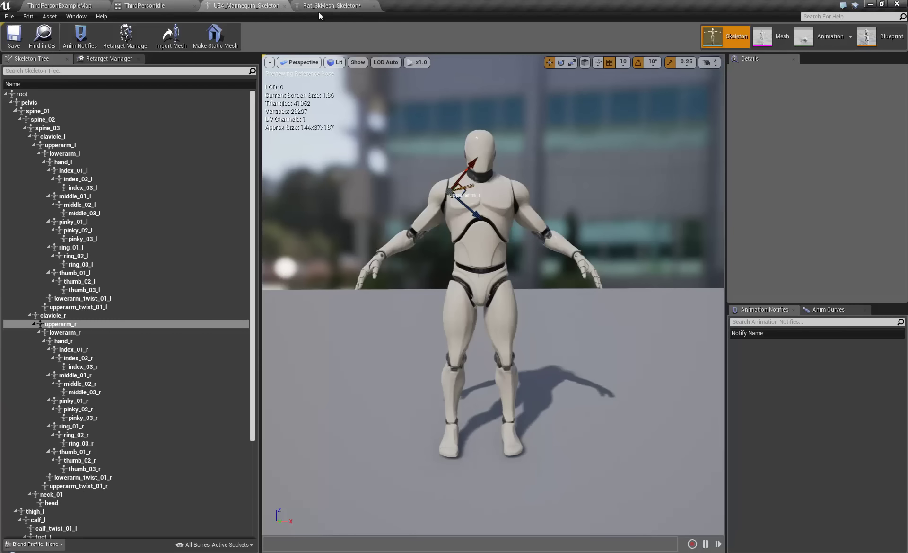
left_click(324, 6)
left_click(240, 10)
scroll(520, 293, "up", 5)
left_click_drag(541, 297, 822, 471)
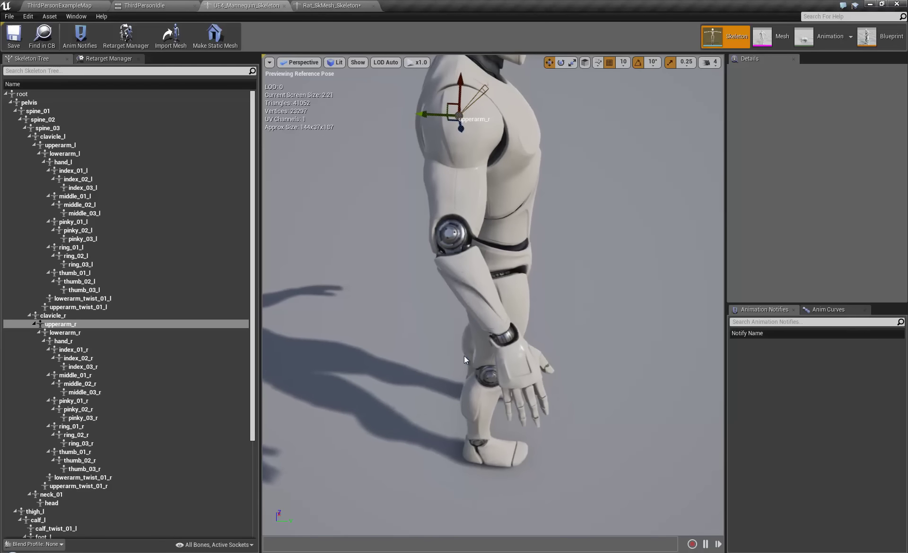
left_click(321, 6)
left_click_drag(426, 246, 462, 230)
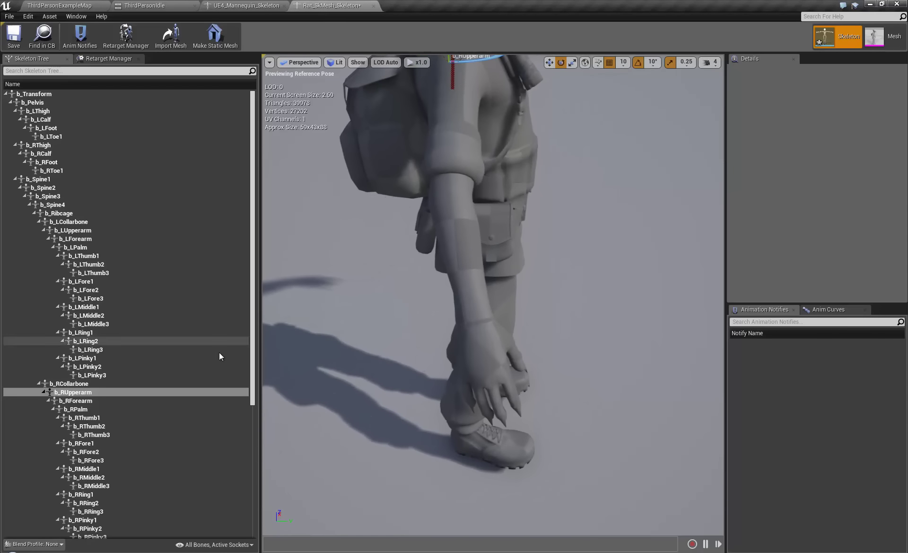
Step: Bend the rat's b_RForearm bone forward in local space with the rotation snap set to 5°
left_click(78, 402)
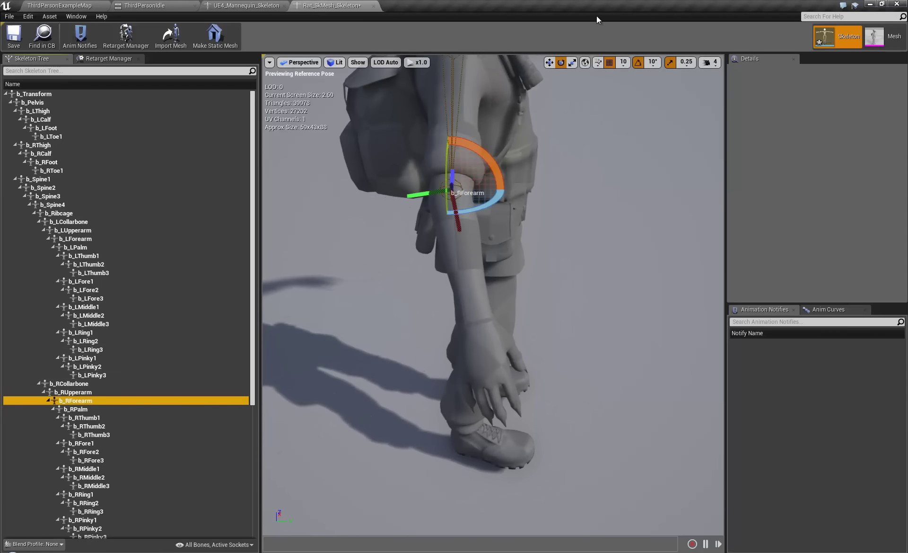
left_click(584, 62)
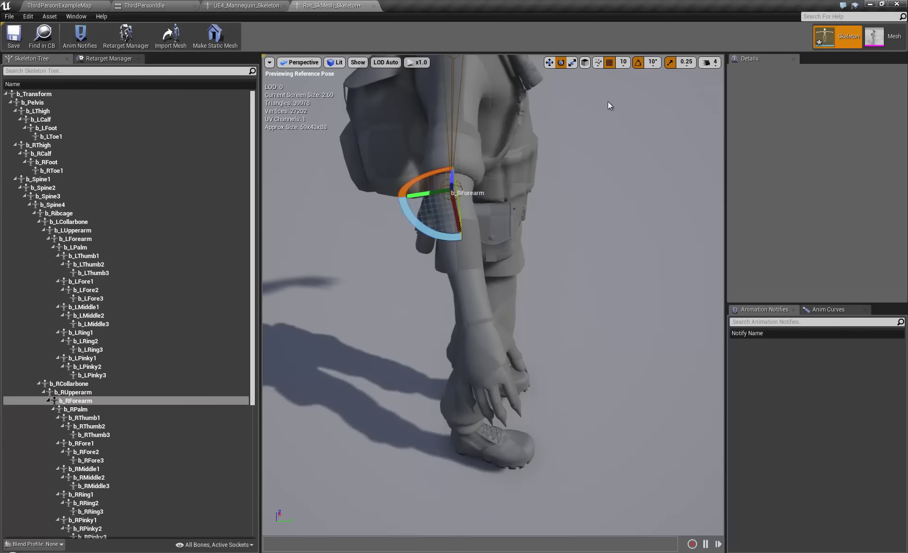
left_click(653, 62)
left_click(665, 82)
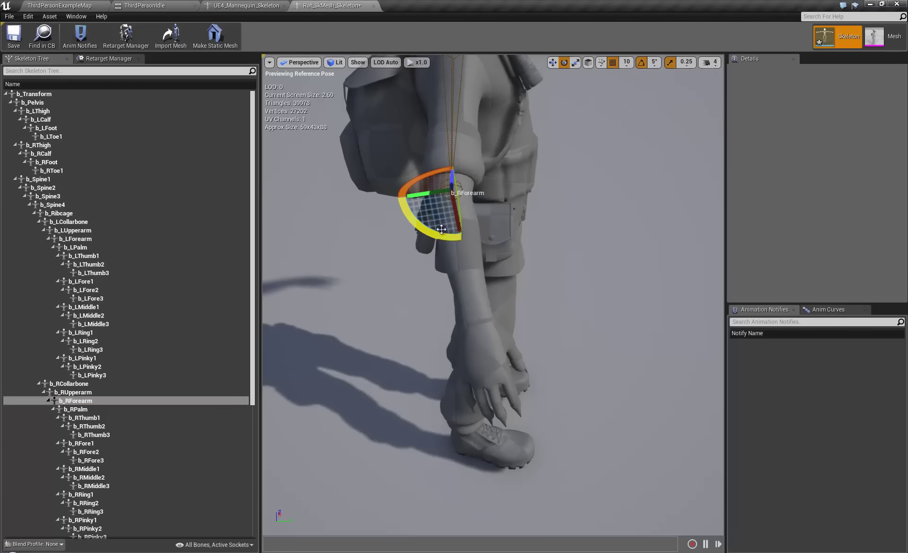
left_click_drag(425, 230, 471, 261)
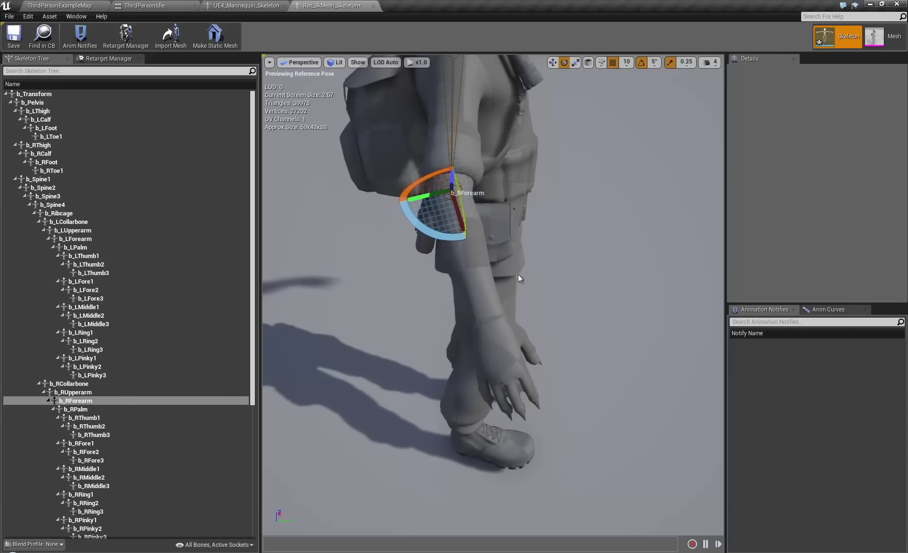
left_click_drag(521, 279, 206, 228, "alt")
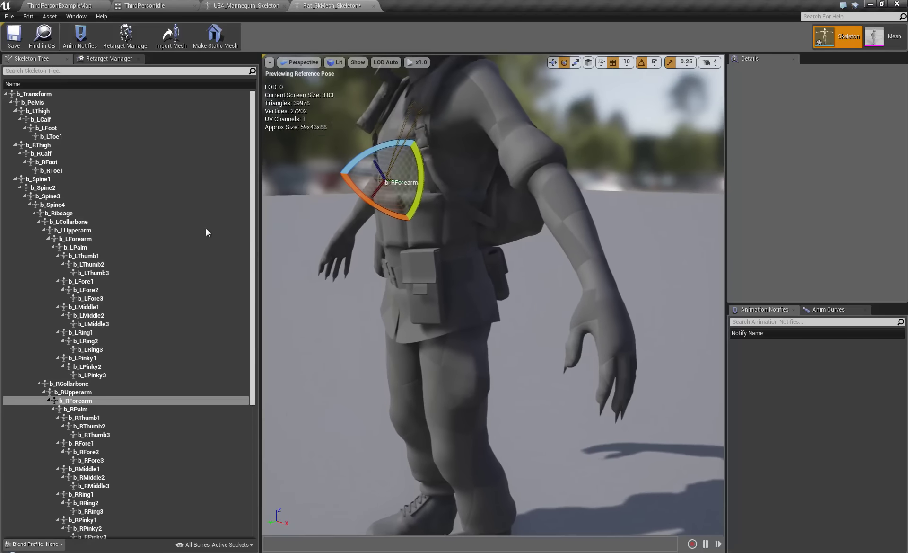
Step: Bend the rat's b_LForearm bone forward to match the opposite forearm and check the pose from the front
left_click(91, 238)
left_click_drag(557, 215, 546, 215)
left_click_drag(430, 376, 657, 334, "alt")
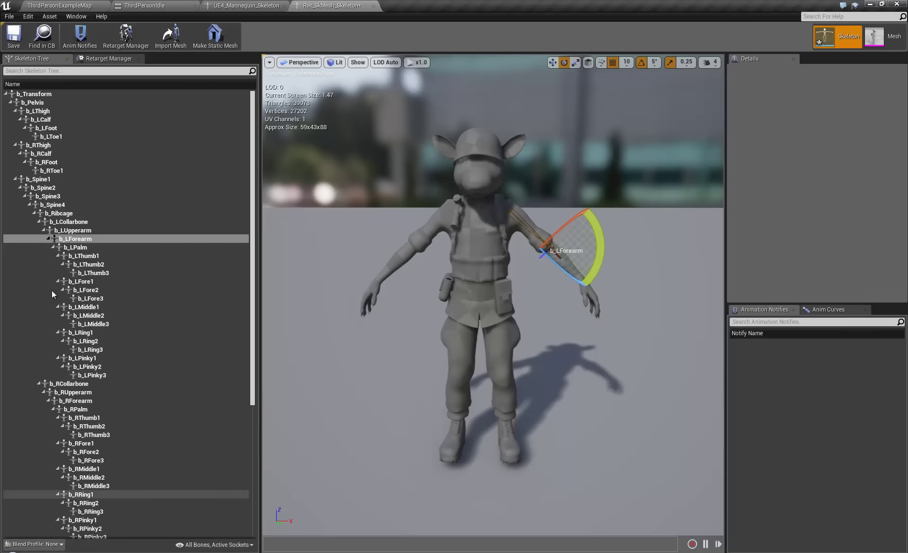
Step: Check the rat's retarget base pose against its reference pose in the Retarget Manager, hide it again, and save the skeleton
left_click(99, 60)
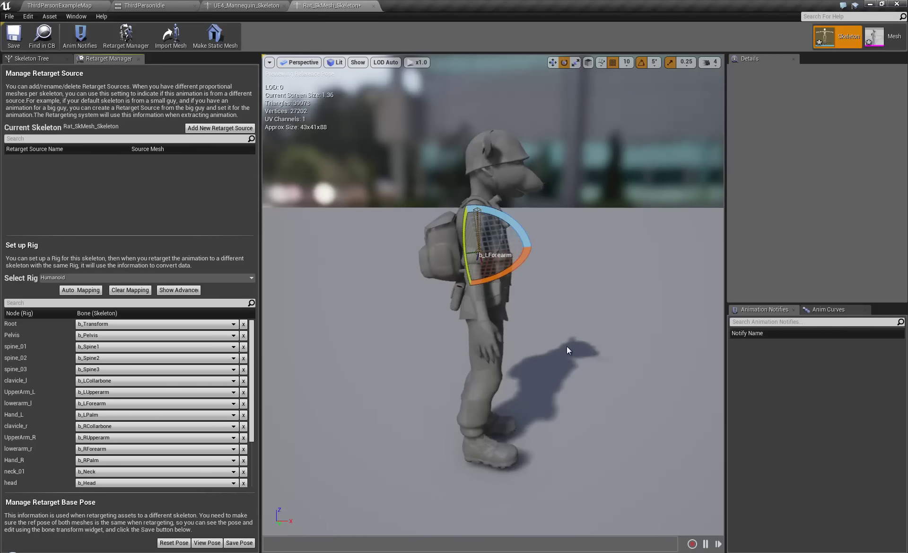
left_click_drag(567, 346, 290, 550)
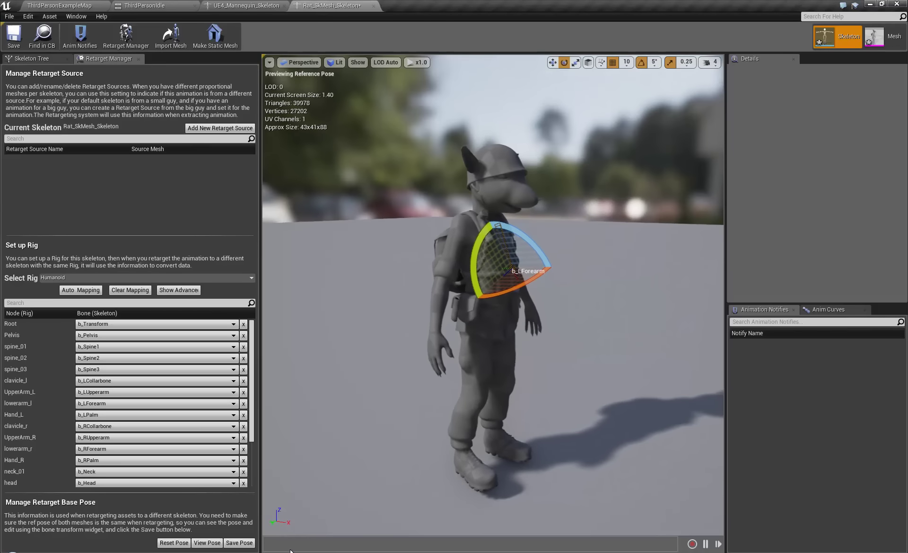
left_click(204, 543)
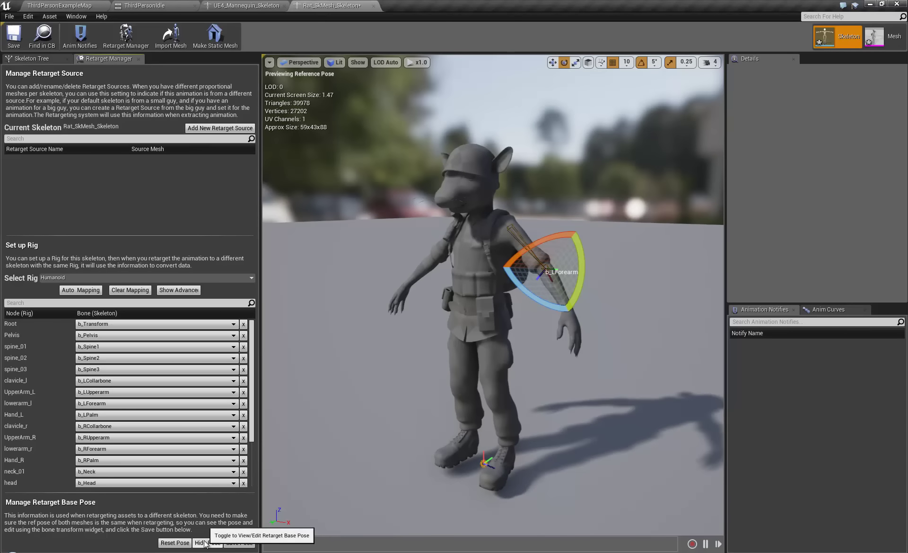
left_click(205, 543)
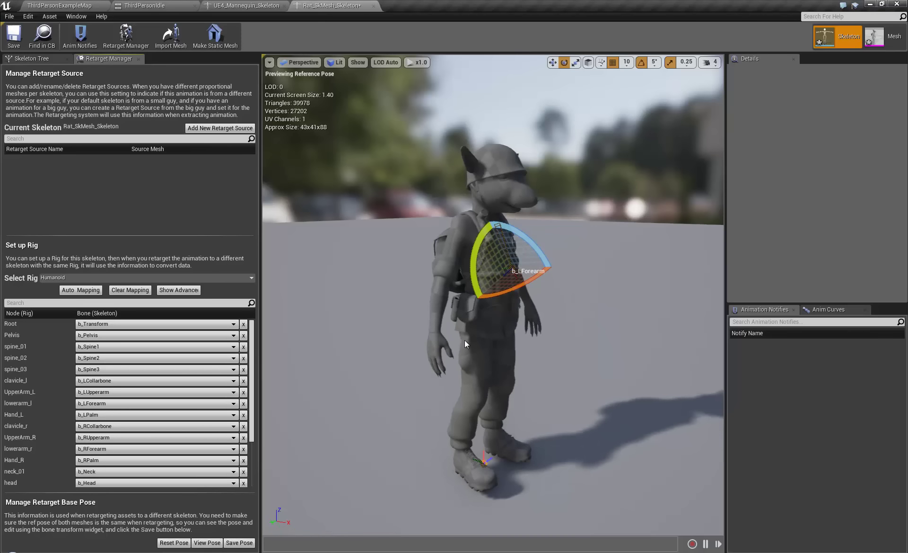
left_click(13, 35)
Step: Close the ThirdPersonIdle, UE4_Mannequin_Skeleton and Rat_SkMesh_Skeleton editors
left_click(244, 5)
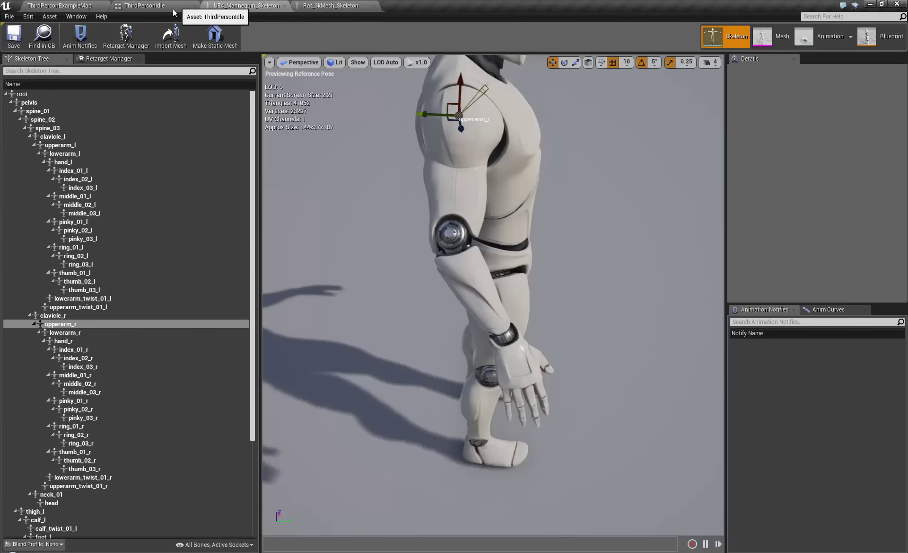
left_click(137, 5)
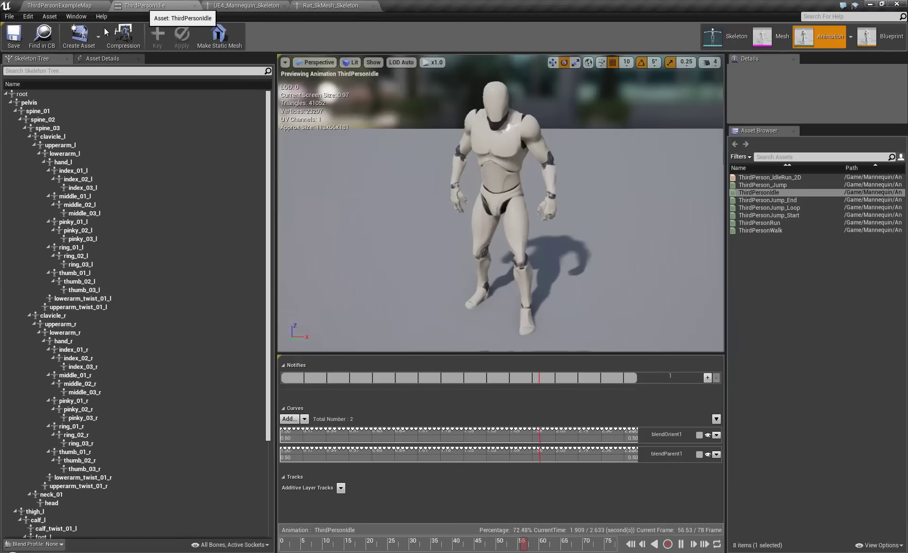
left_click(195, 5)
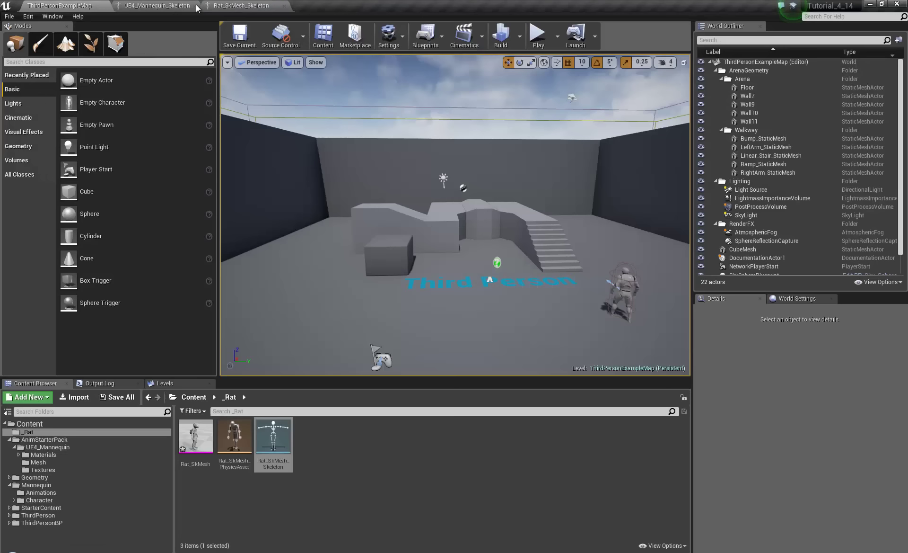
left_click(196, 5)
left_click(196, 5)
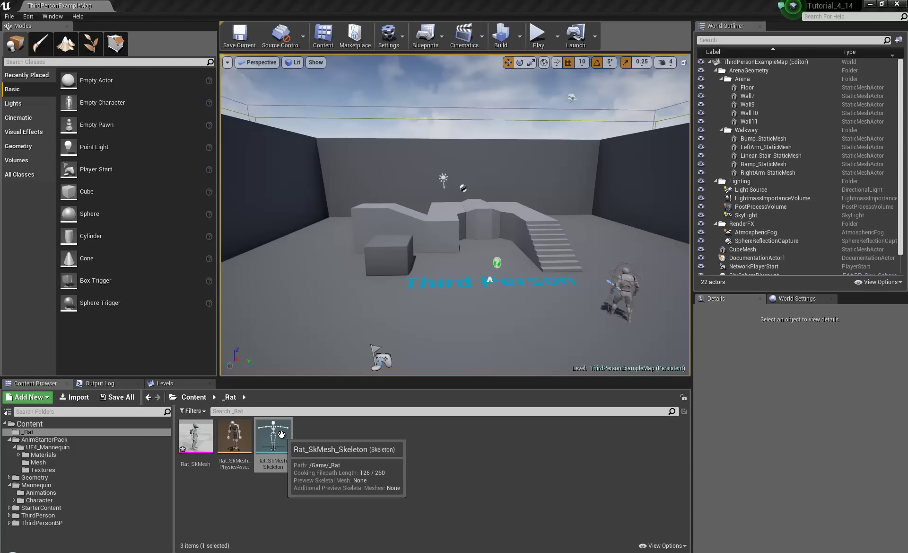
Step: Reopen Rat_SkMesh_Skeleton and review its base Humanoid bone mapping from Root down to Foot_R
double_click(282, 435)
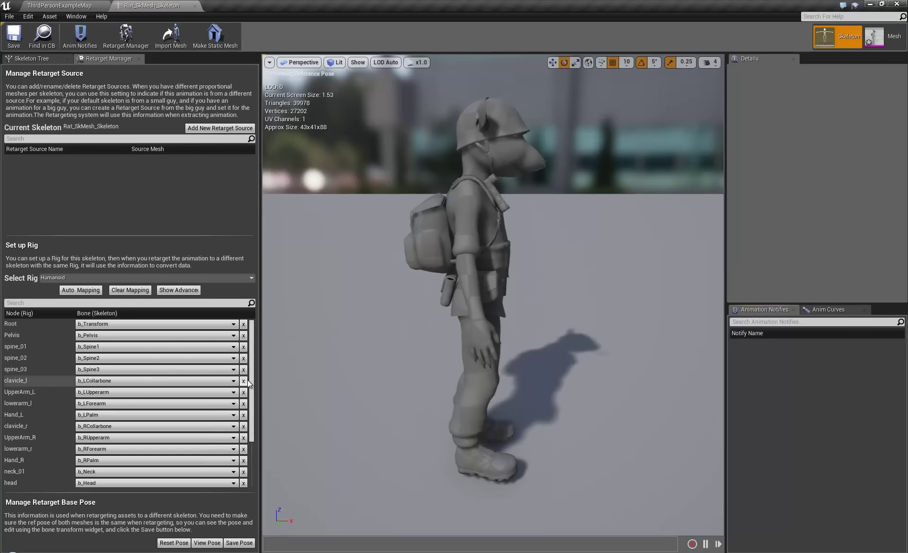
left_click_drag(251, 381, 247, 411)
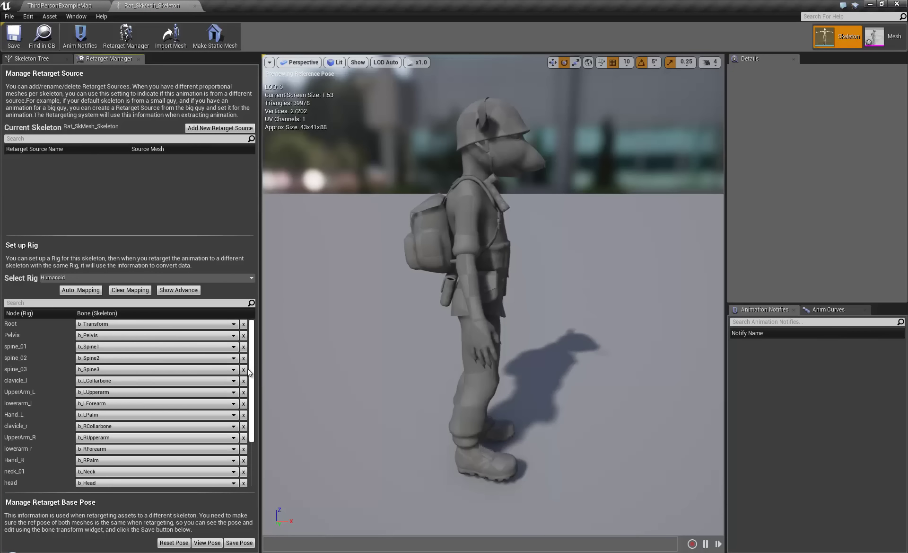
left_click_drag(251, 368, 245, 458)
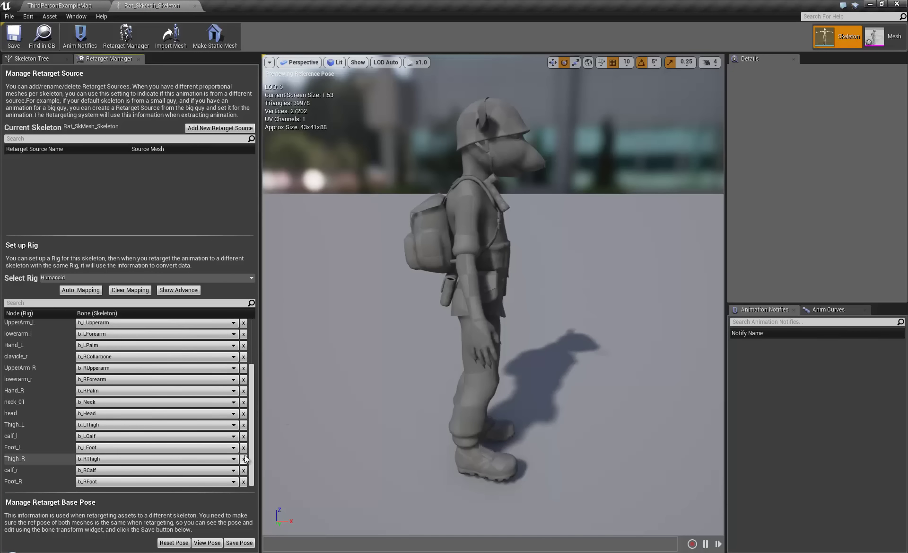
Step: Review the rat's advanced Humanoid mapping for the fingers, thumbs, twist, ball, IK and custom nodes, and close the skeleton
left_click(179, 290)
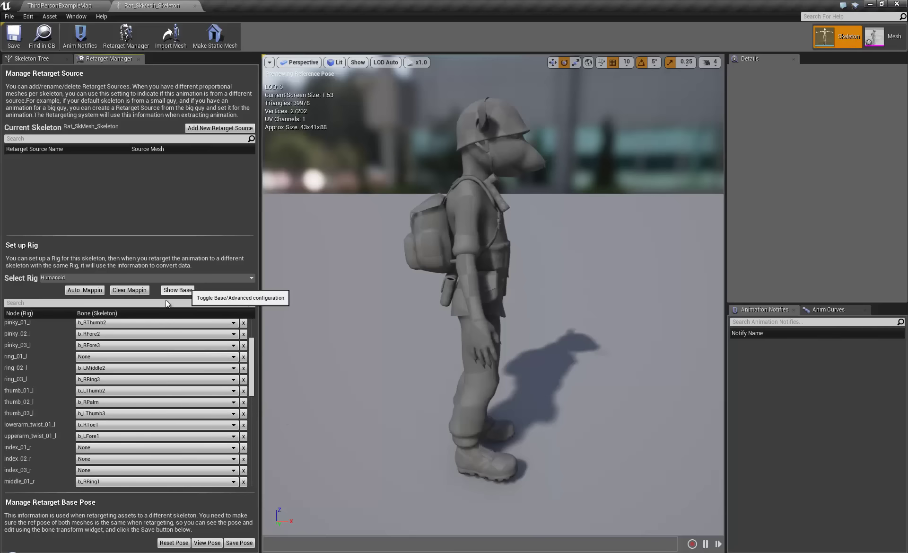
scroll(130, 347, "up", 3)
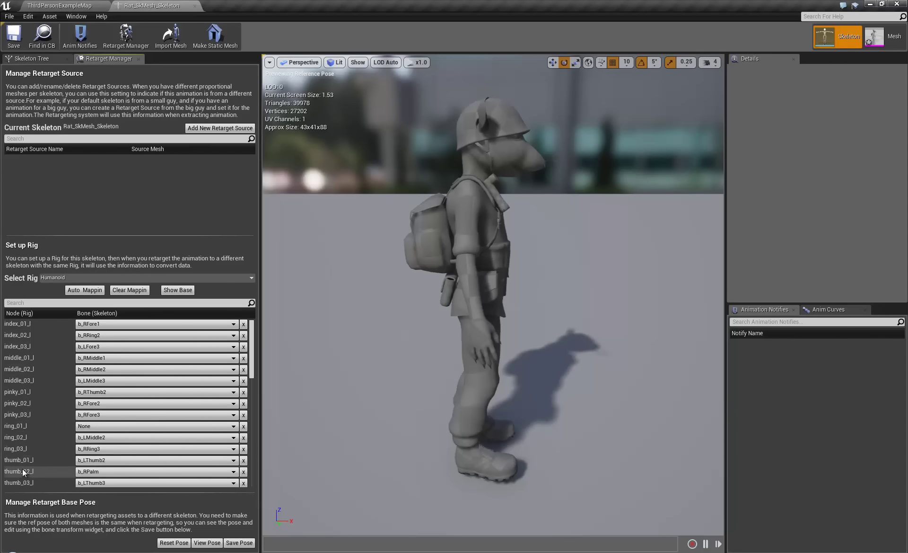
scroll(58, 395, "down", 7)
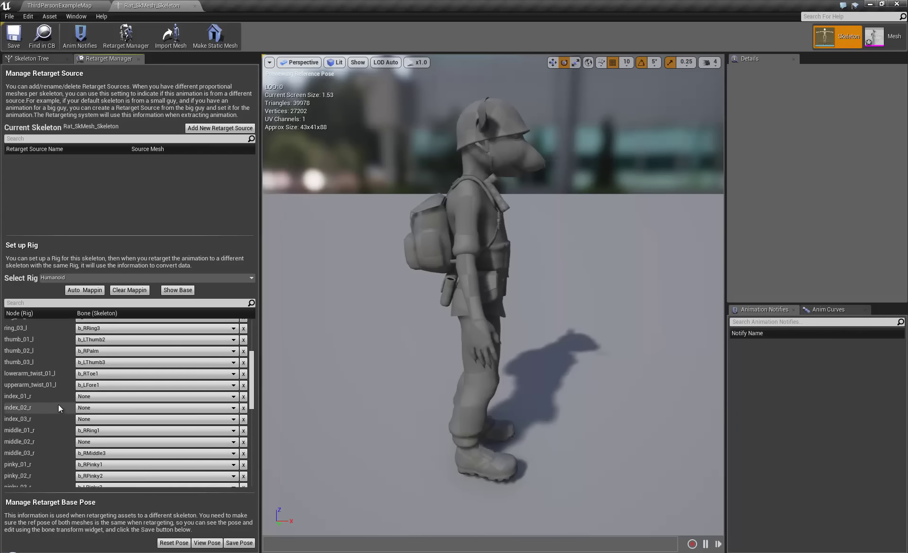
scroll(58, 410, "down", 5)
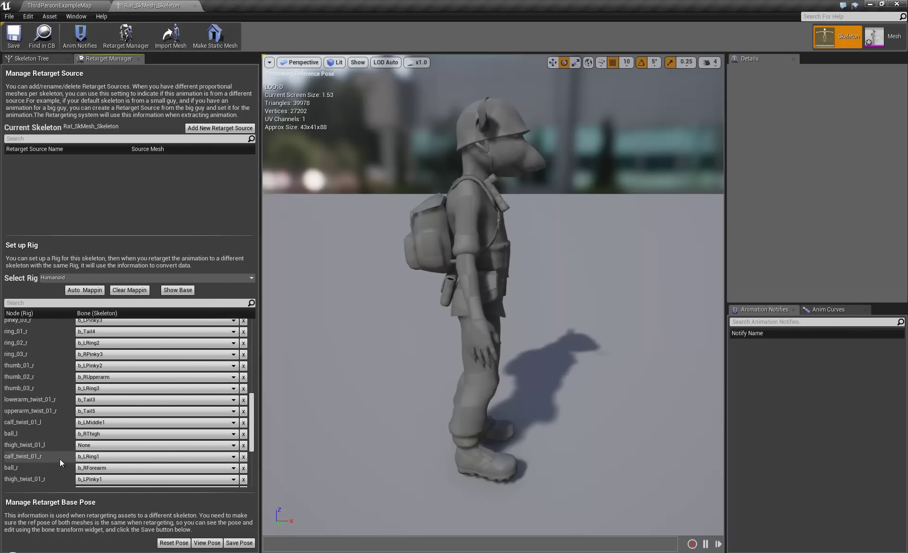
scroll(79, 462, "down", 5)
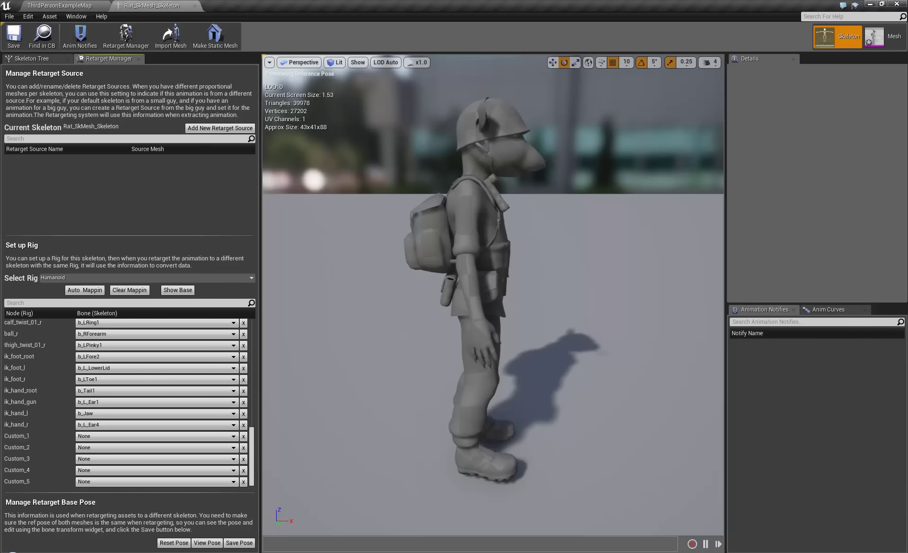
scroll(156, 403, "up", 10)
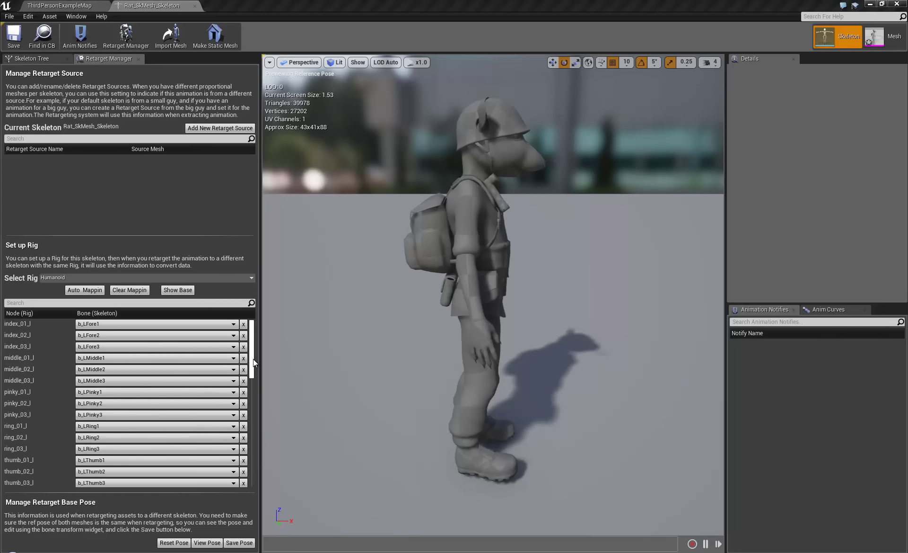
left_click_drag(254, 359, 249, 482)
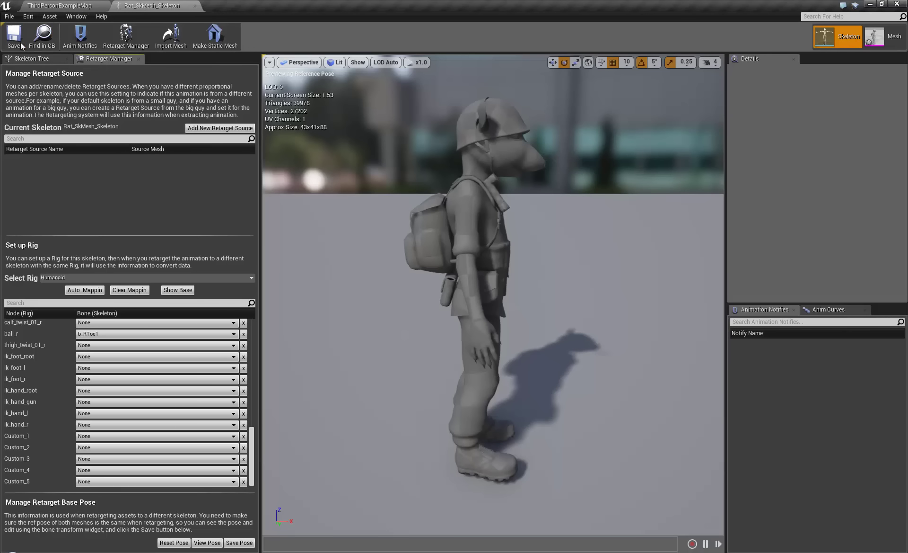
left_click(194, 6)
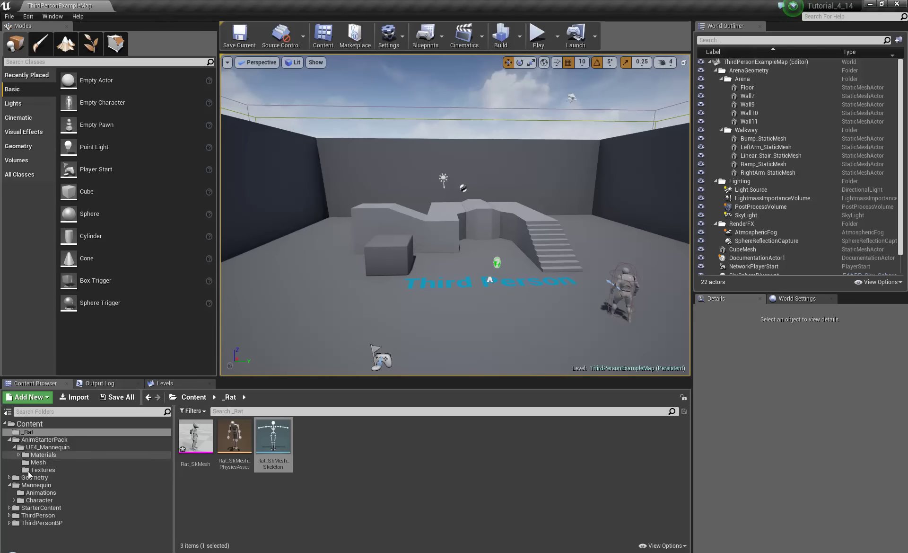
Step: Find UE4_Mannequin_Skeleton in the AnimStarterPack Mesh folder and view its Retarget to Another Skeleton option without running it
left_click(52, 462)
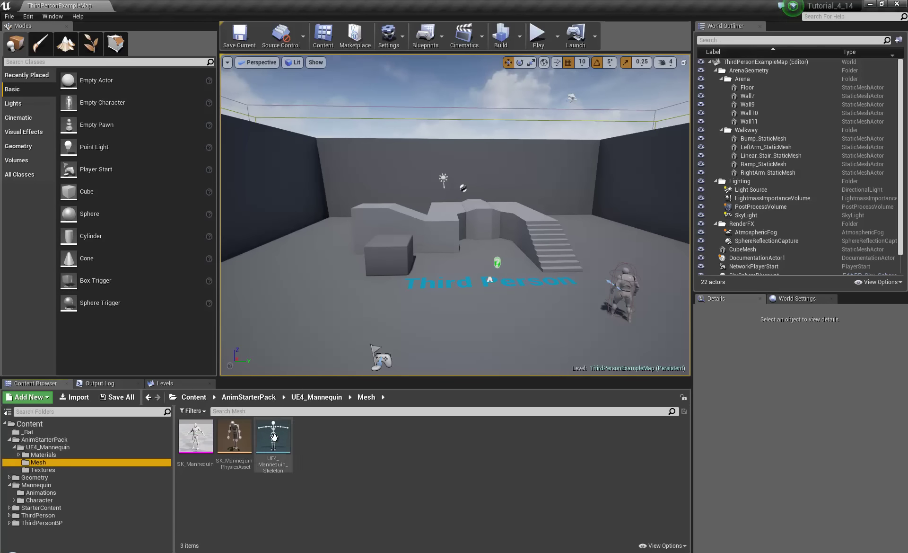
right_click(273, 436)
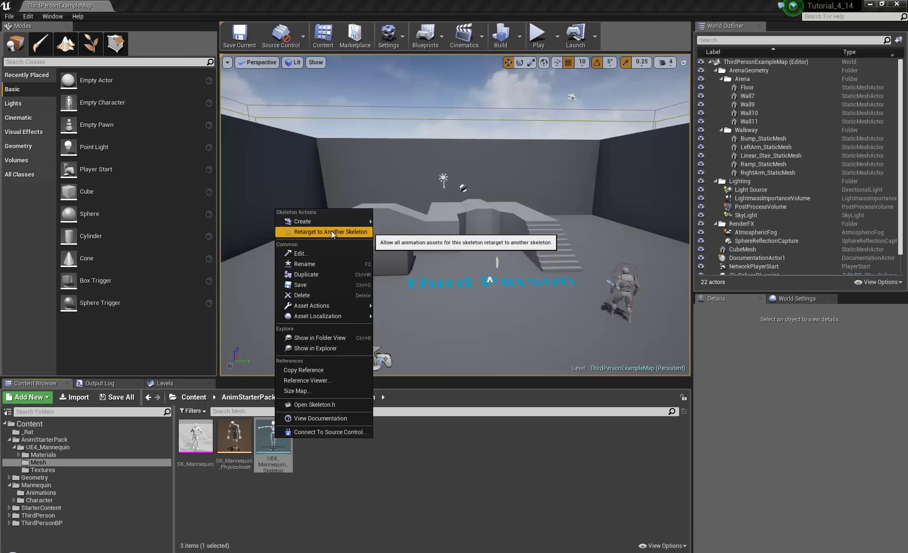
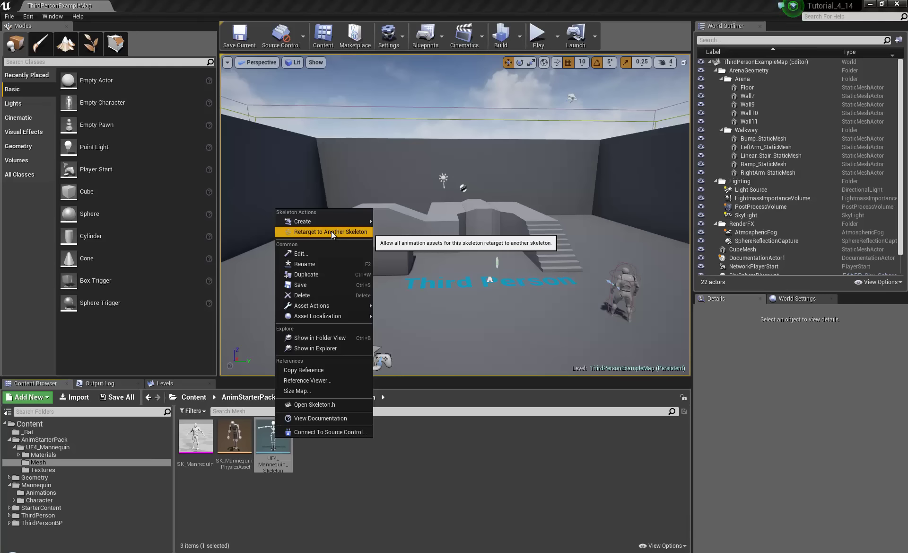
left_click(270, 454)
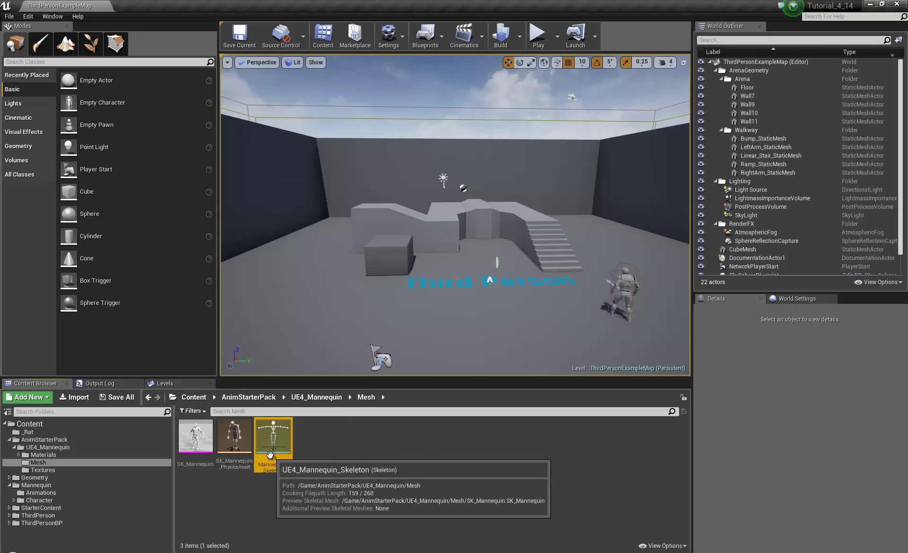
Step: Open UE4_Mannequin_Skeleton and view the Death_1 animation with the list of animations available for that skeleton
double_click(270, 454)
left_click(835, 38)
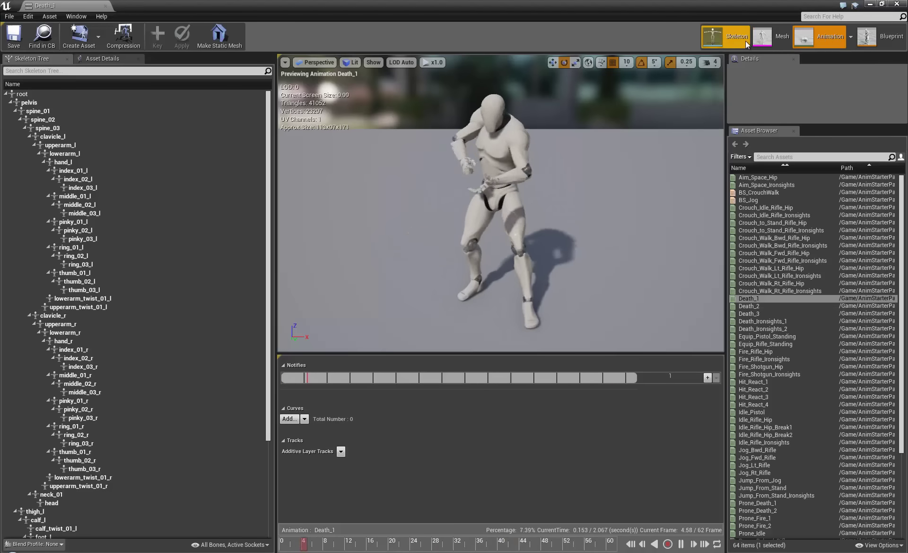
left_click_drag(61, 7, 172, 10)
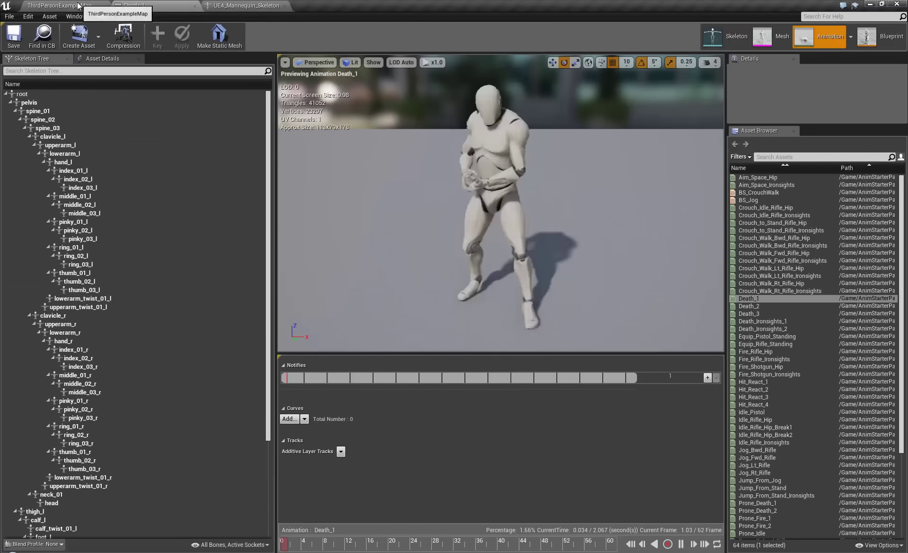
Step: Open Rat_SkMesh_Skeleton from the _Rat folder and compare its available asset modes with those of UE4_Mannequin_Skeleton
left_click(59, 5)
left_click(40, 432)
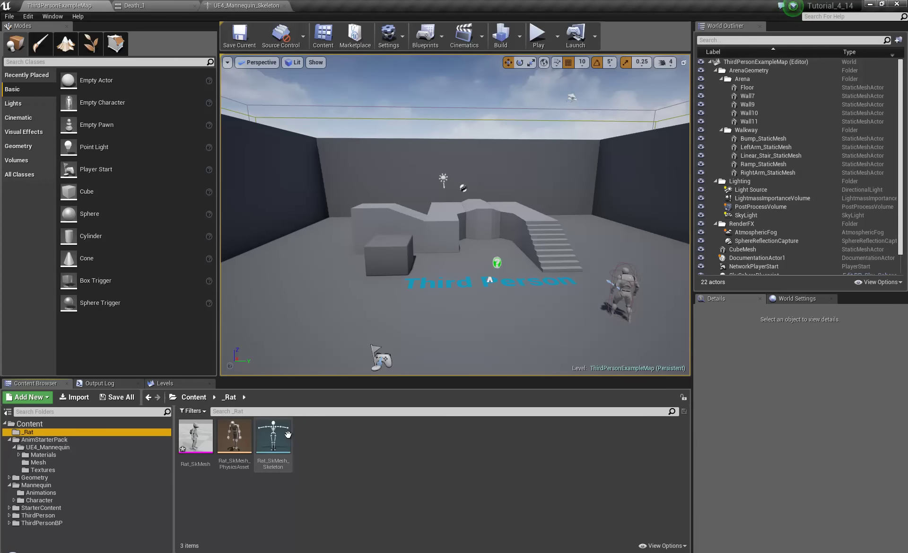
double_click(274, 440)
left_click(876, 38)
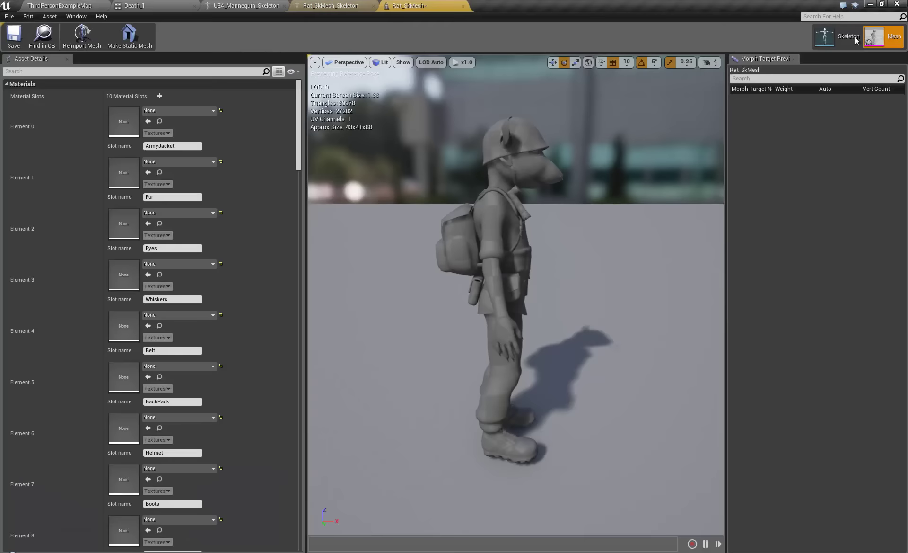
left_click(855, 36)
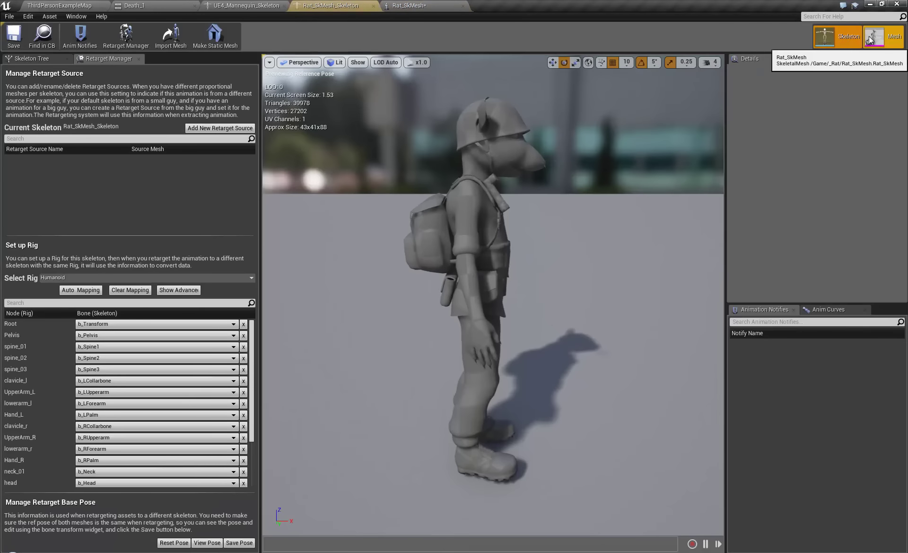
left_click(869, 36)
left_click(839, 33)
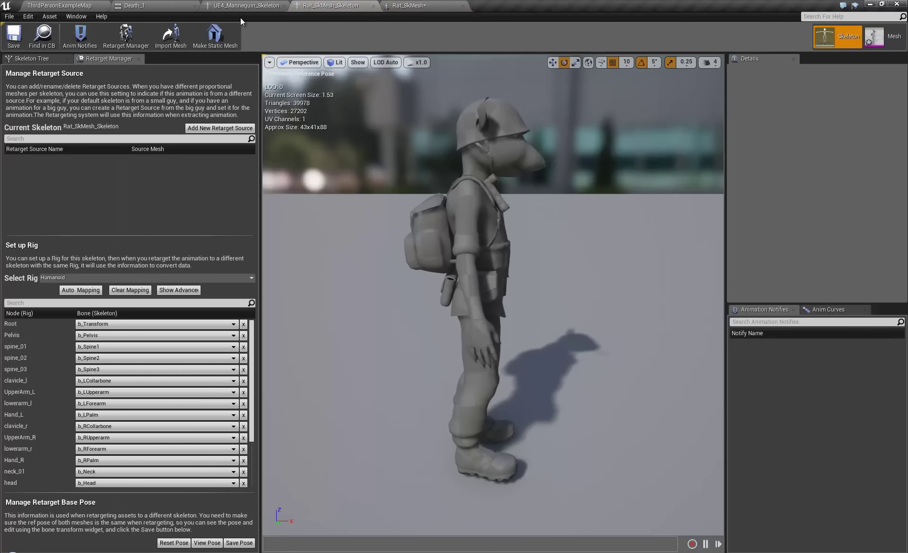
left_click(246, 6)
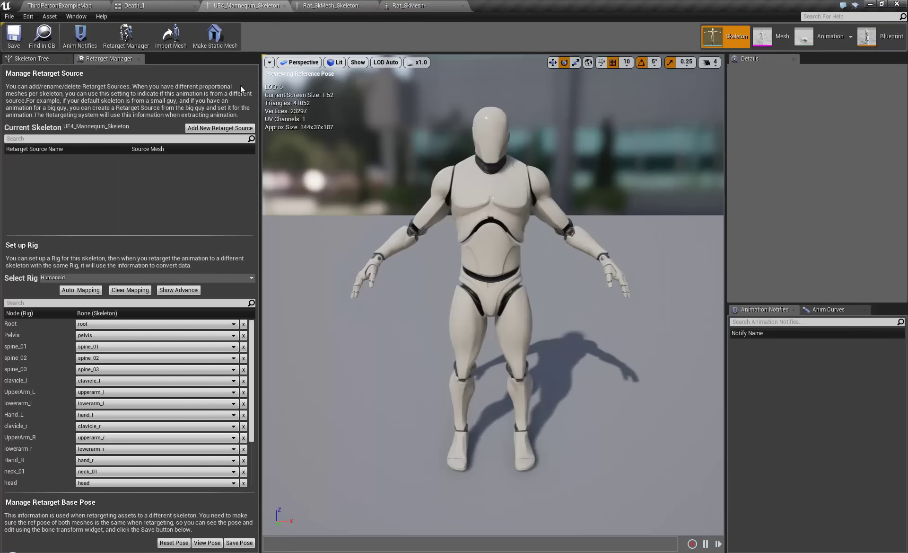
Step: Close the Death_1, UE4_Mannequin_Skeleton, Rat_SkMesh_Skeleton and Rat_SkMesh editors
left_click(196, 5)
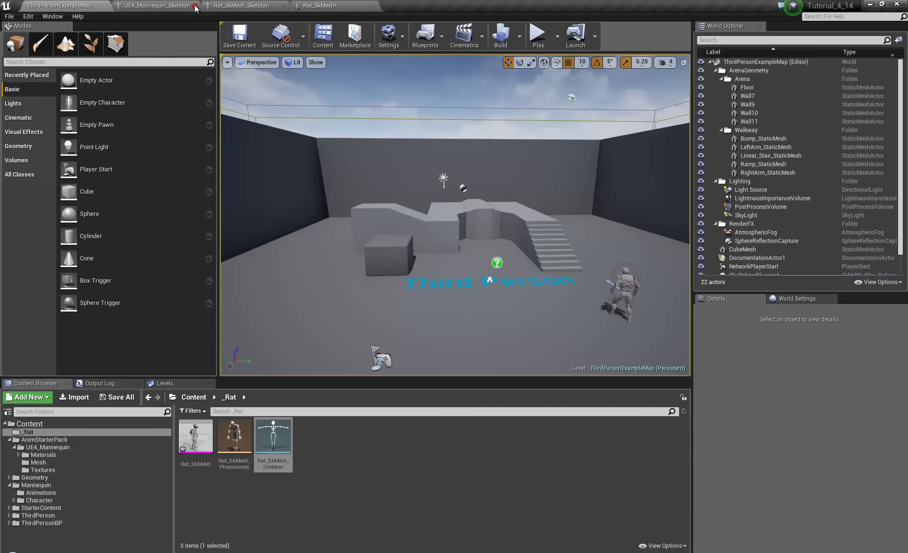
left_click(196, 5)
left_click(195, 5)
left_click(195, 5)
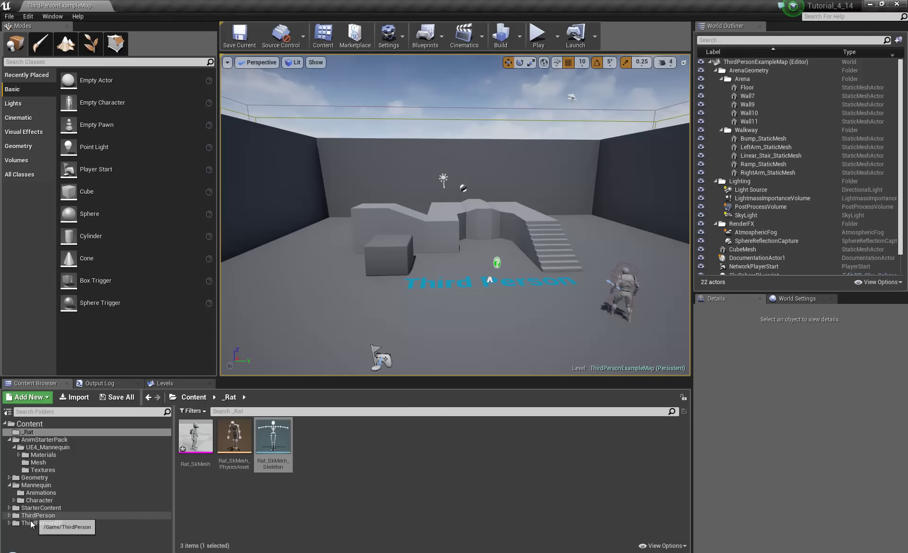
Step: Review the animation sequences in the Mannequin Animations folder and select ThirdPersonCharacter in the level
left_click(40, 493)
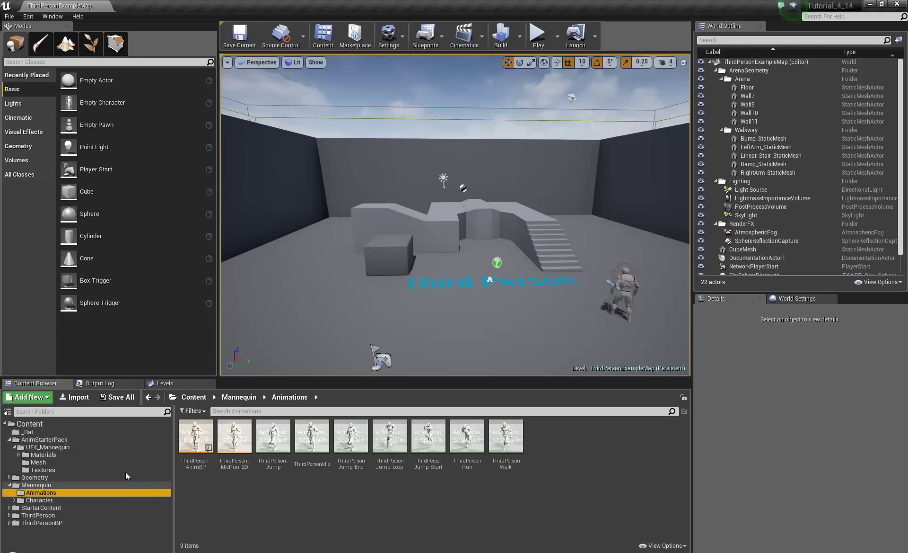
left_click(496, 434, "shift")
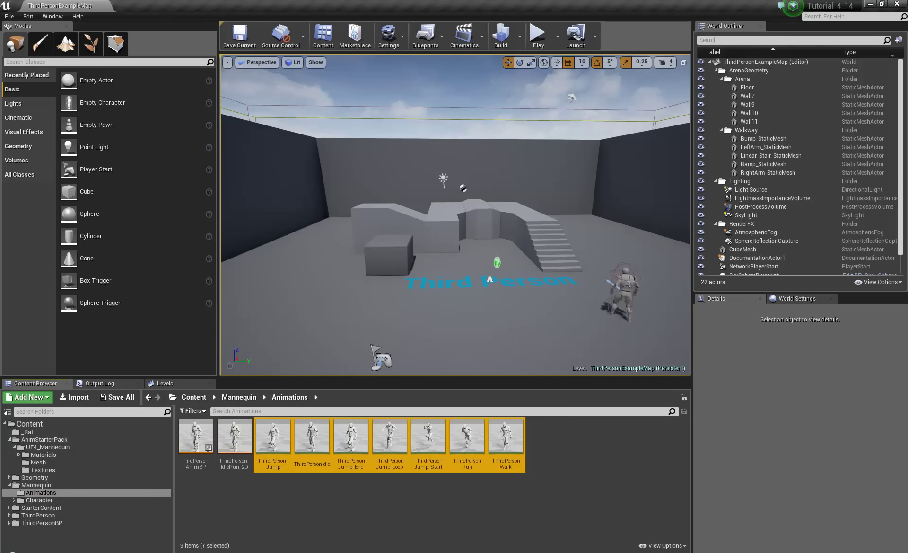
left_click(626, 283)
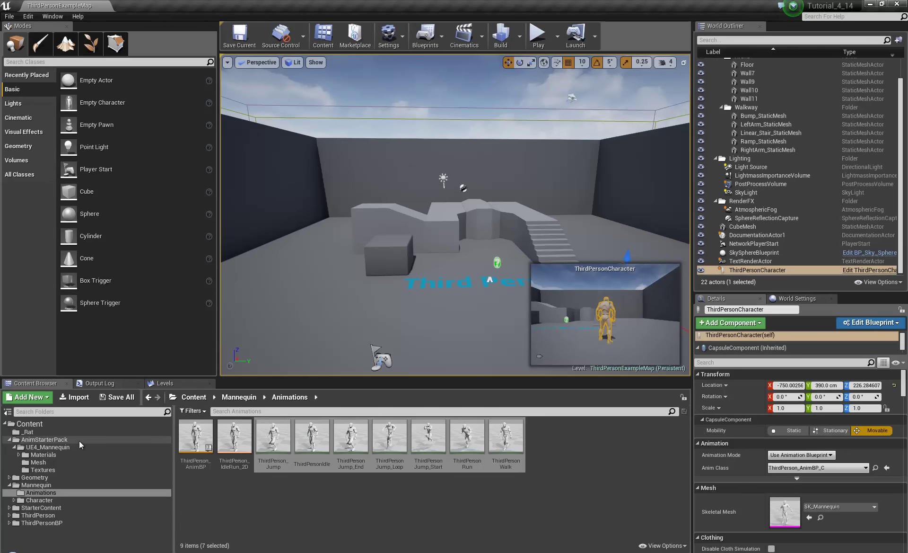
Step: Find the ThirdPersonCharacter blueprint in the ThirdPersonBP Blueprints folder and open it
left_click(56, 439)
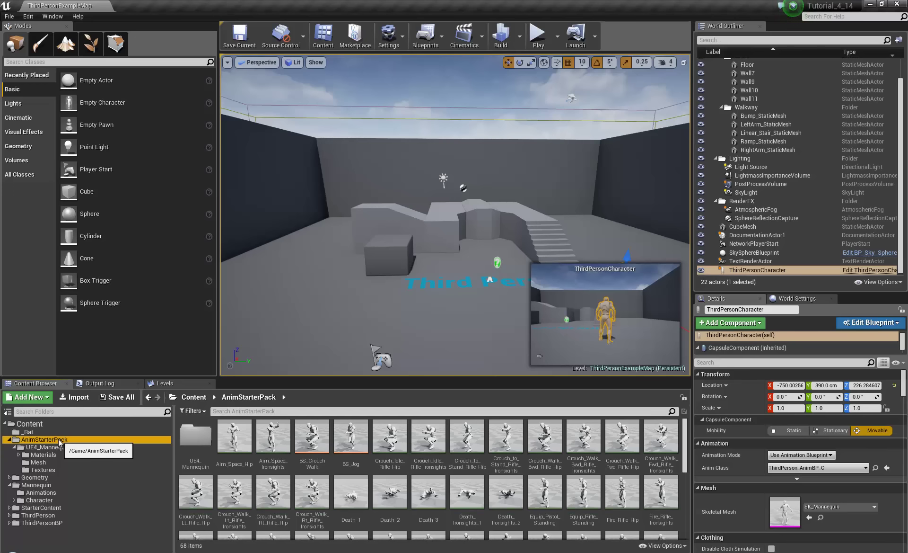
left_click(49, 523)
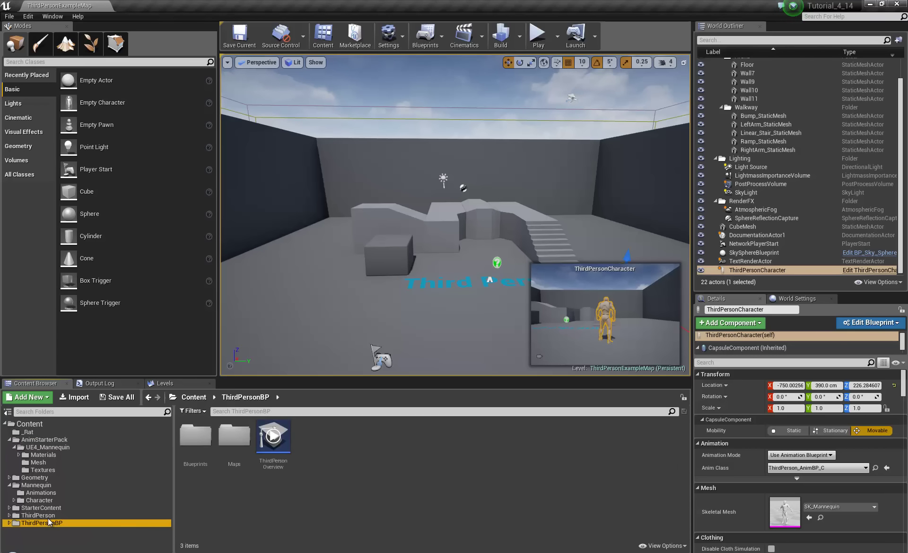
left_click(38, 515)
left_click(199, 433)
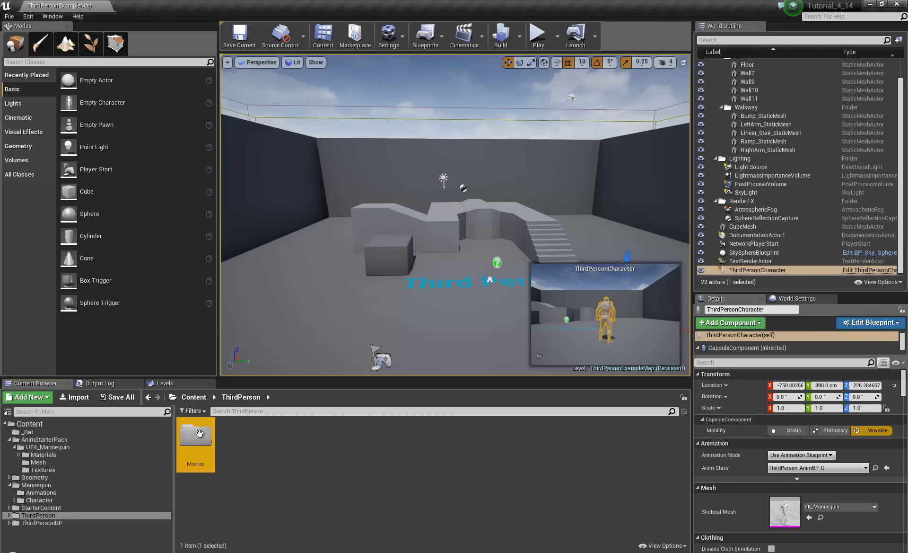
double_click(199, 433)
left_click(38, 515)
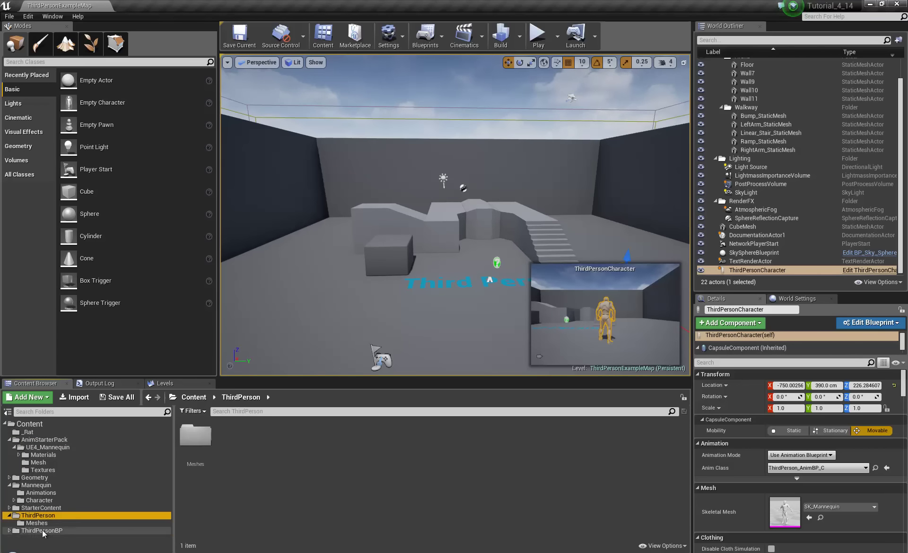
left_click(41, 530)
double_click(195, 436)
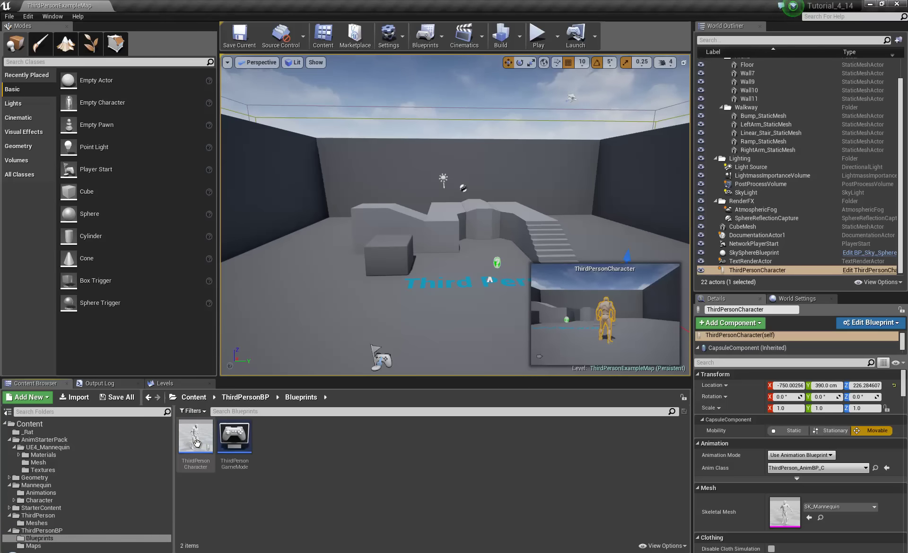
double_click(187, 437)
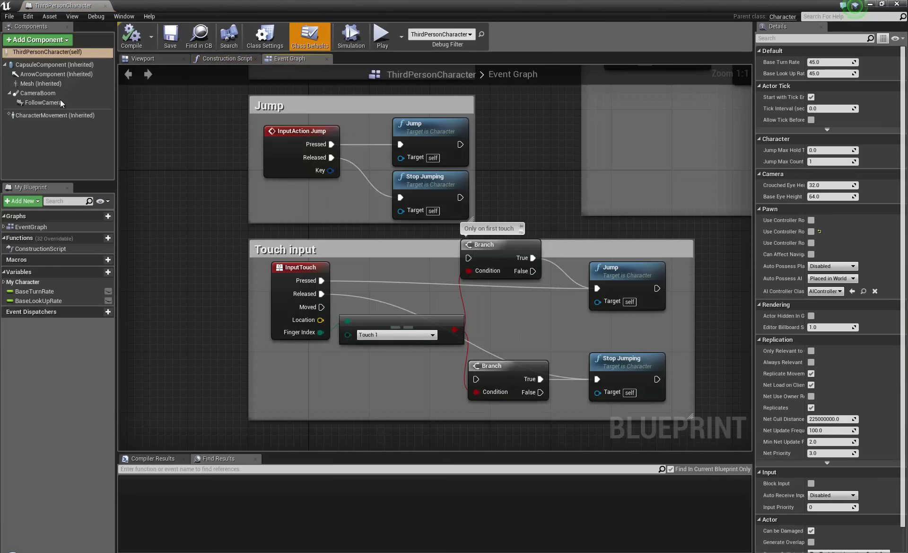
Step: View the blueprint's Mesh component with its skeletal mesh and animation class, and return to the level editor
left_click(139, 60)
left_click(47, 84)
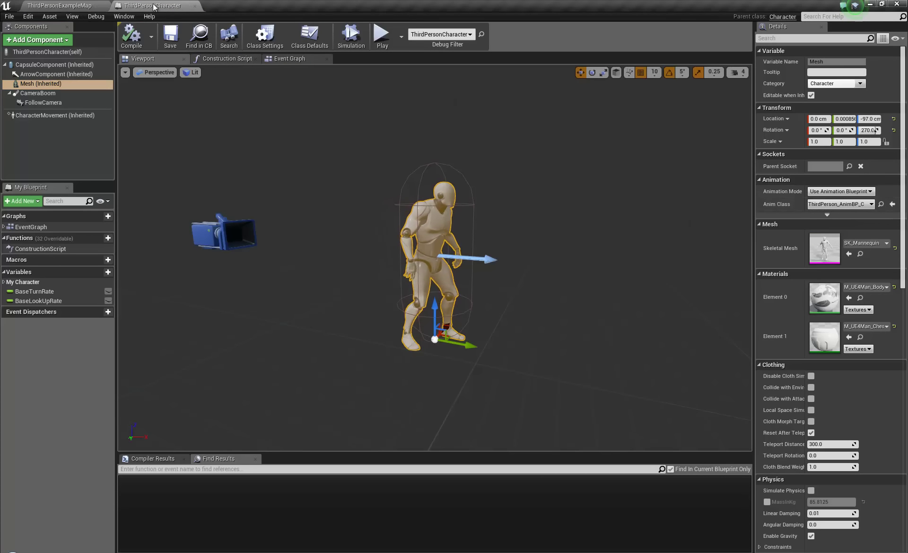
left_click(93, 7)
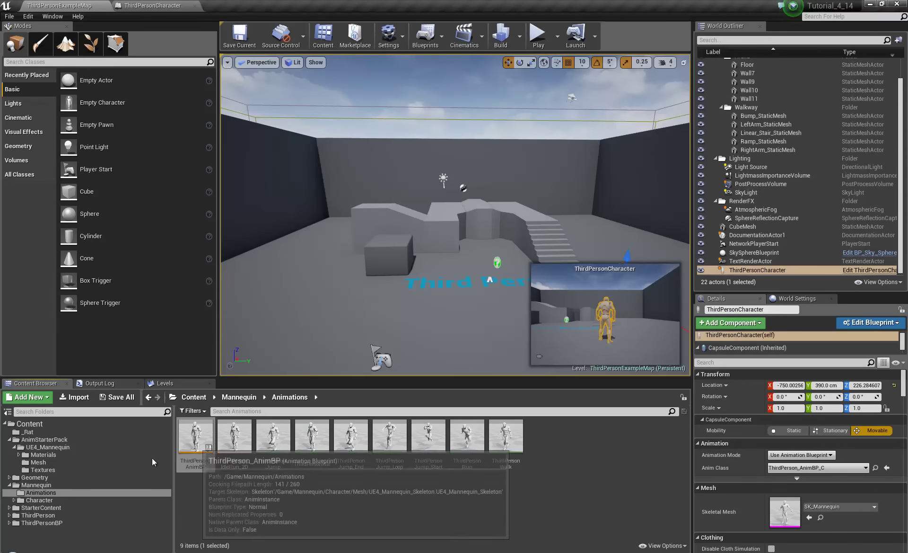
Step: Try to duplicate and retarget ThirdPerson_AnimBP from the Mannequin Animations folder with only compatible skeletons shown, and close the skeleton selection
left_click(198, 433)
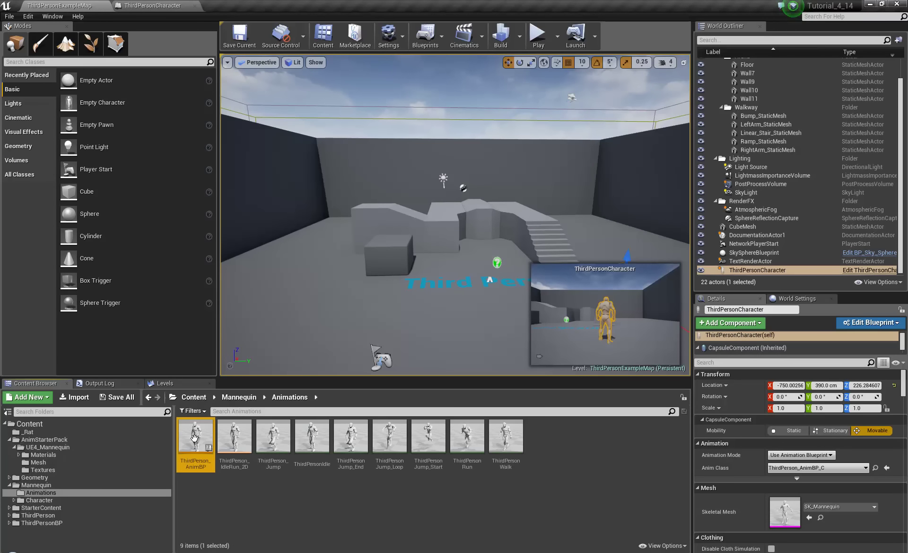
right_click(197, 433)
mouse_move(265, 254)
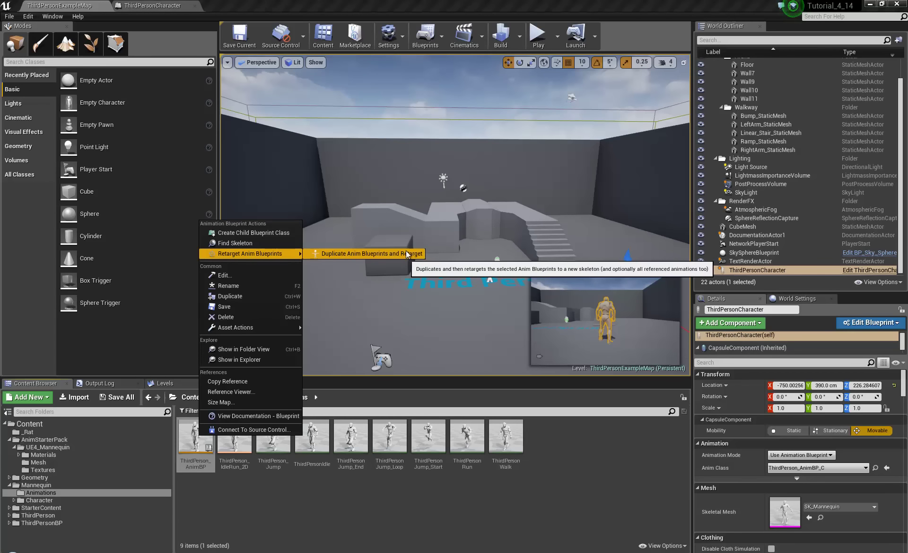
left_click(384, 255)
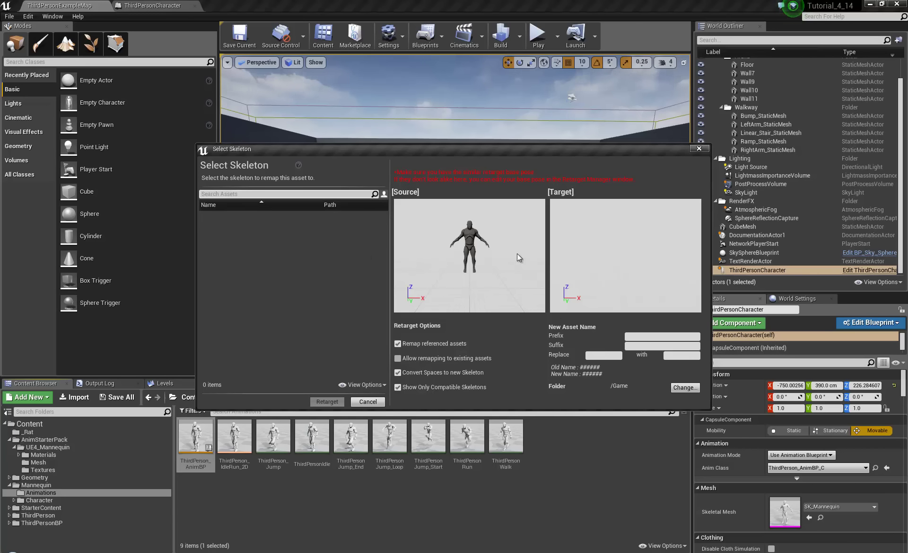
left_click(699, 148)
Step: Open UE4_Mannequin_Skeleton from the Mesh folder under Mannequin/Character
left_click(41, 463)
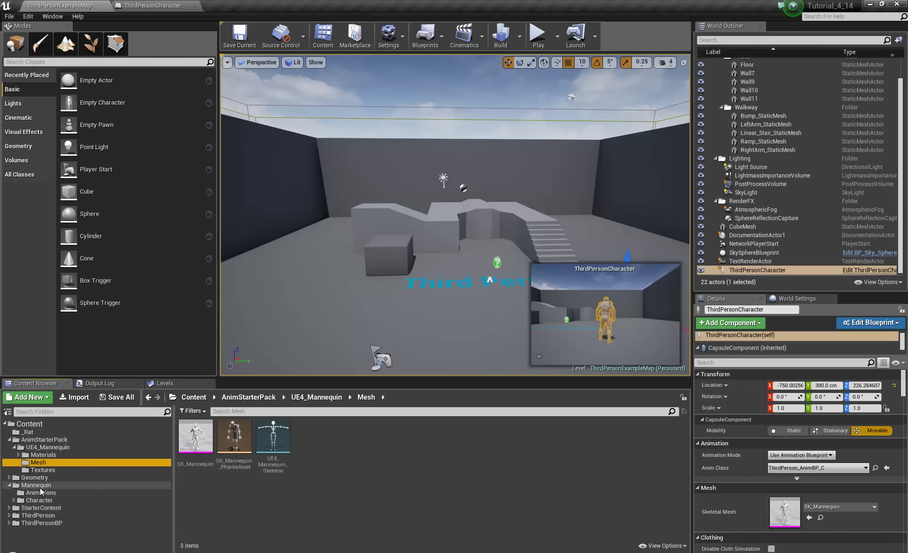
left_click(36, 484)
double_click(226, 445)
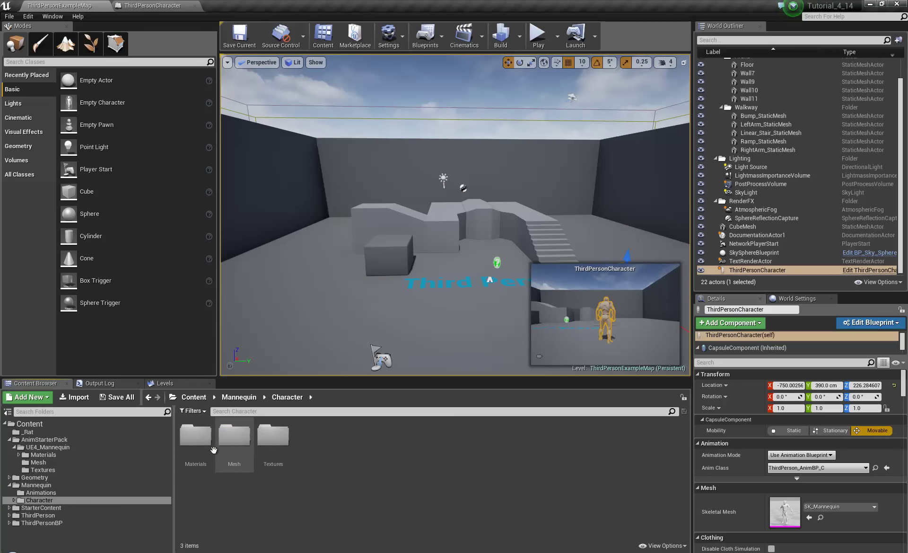
double_click(235, 432)
left_click(281, 428)
double_click(281, 428)
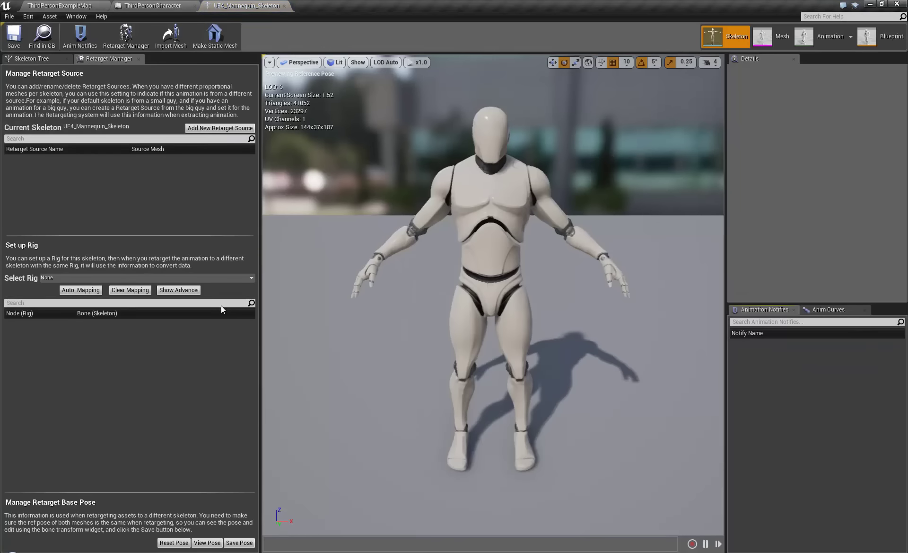
Step: Assign the Humanoid rig to UE4_Mannequin_Skeleton, and close its editor and the ThirdPersonCharacter blueprint
left_click(77, 279)
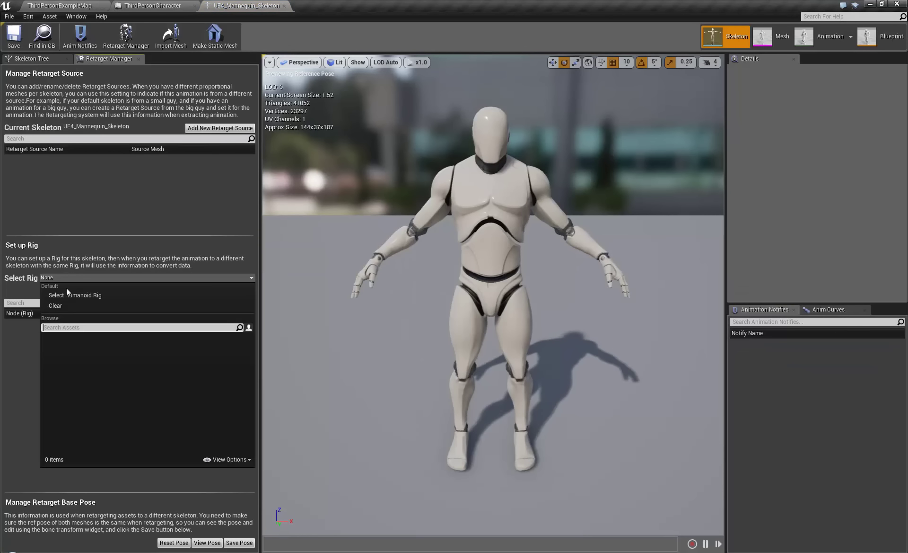
left_click(64, 298)
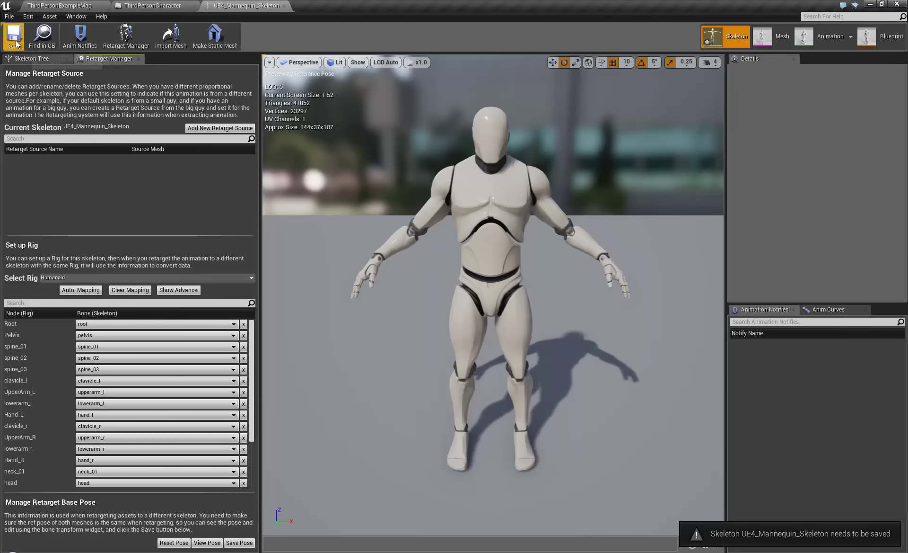
left_click(284, 6)
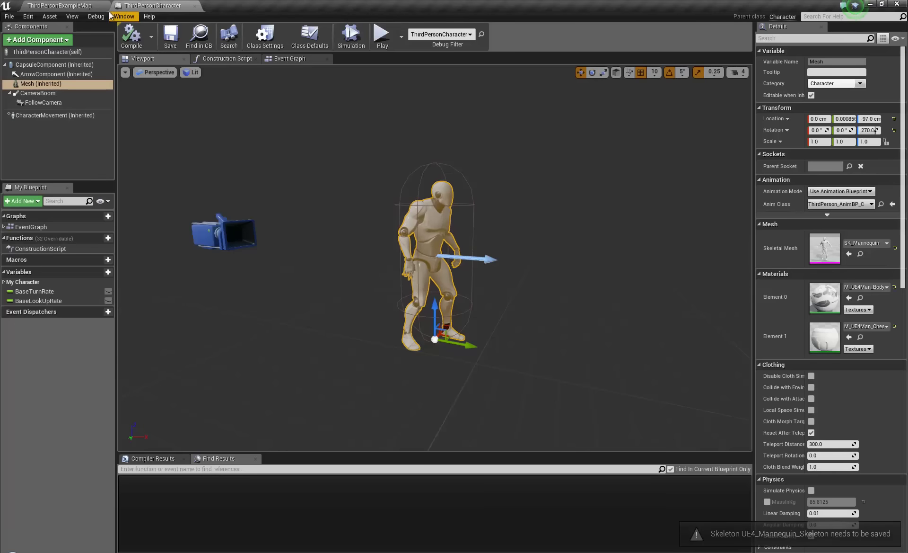
left_click(194, 5)
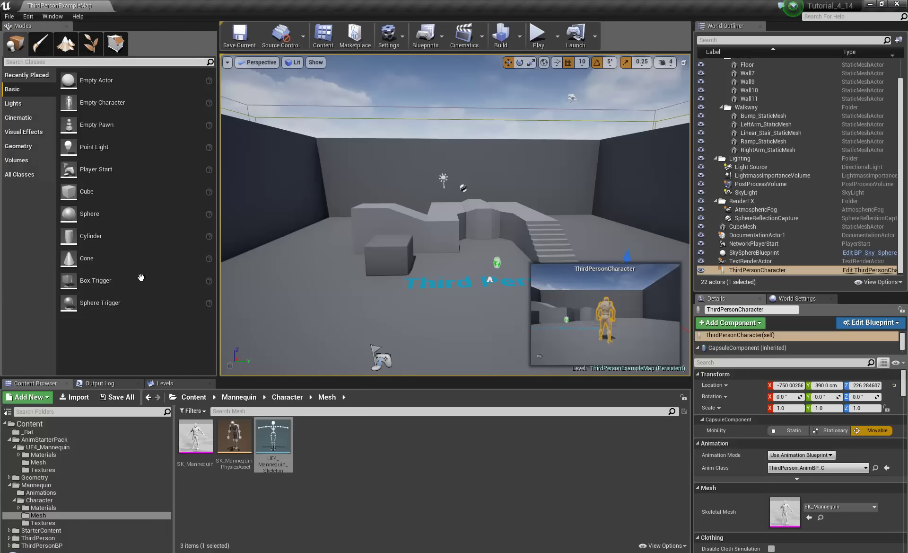
left_click(41, 492)
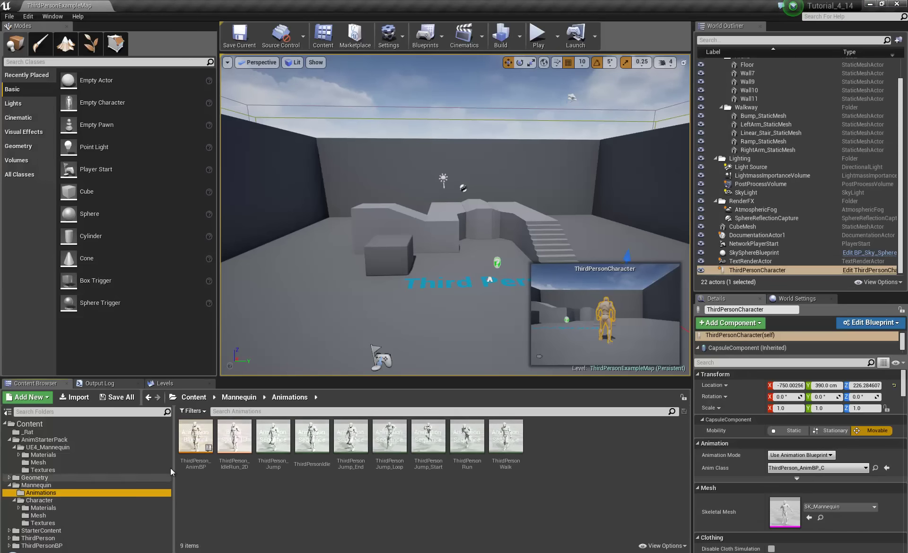
left_click(206, 441)
right_click(206, 441)
mouse_move(248, 258)
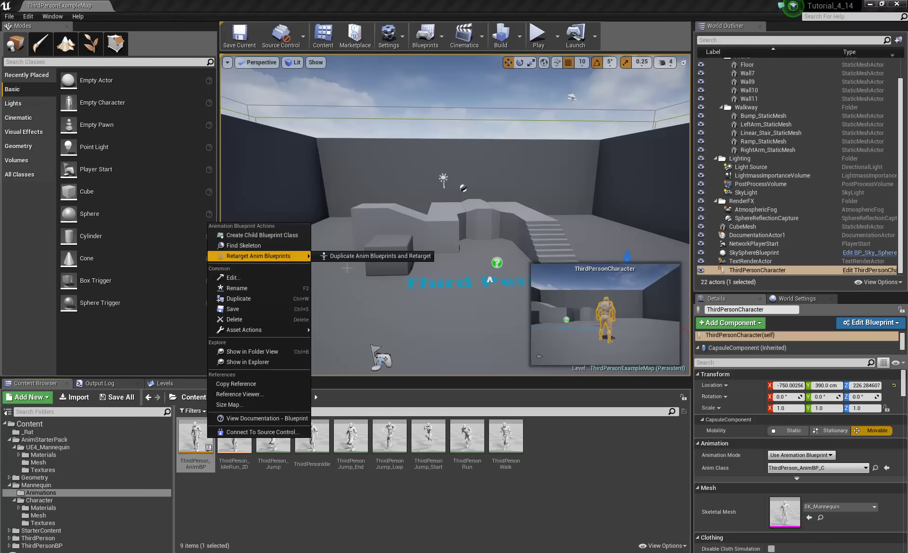
left_click(375, 255)
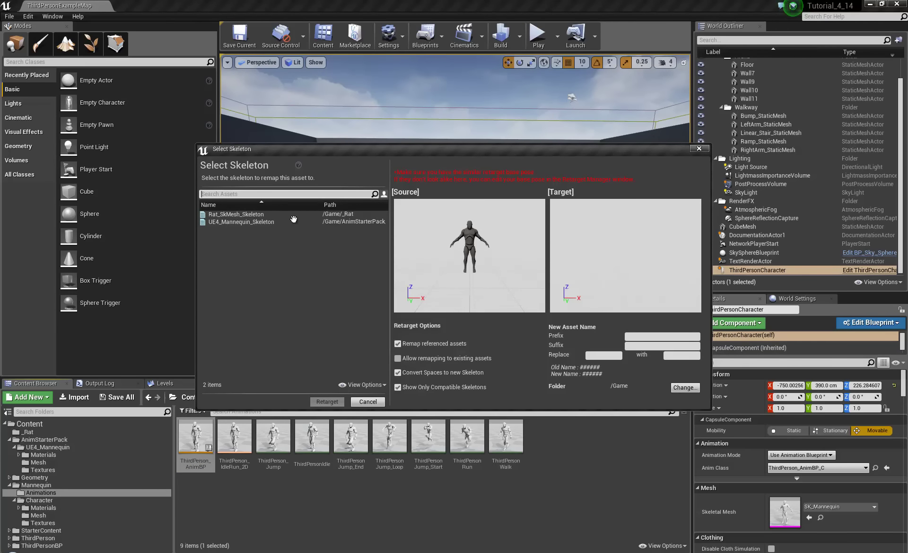
left_click(239, 214)
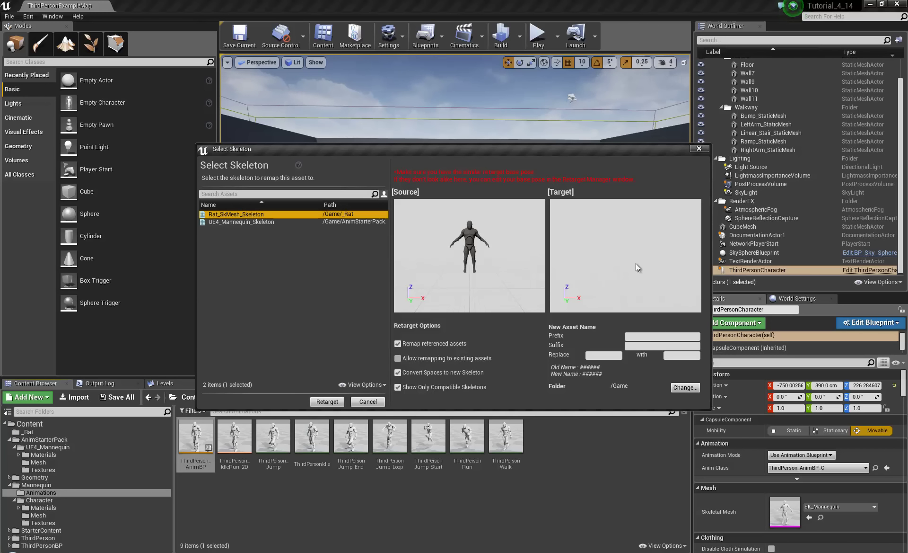
left_click(265, 221)
left_click(235, 214)
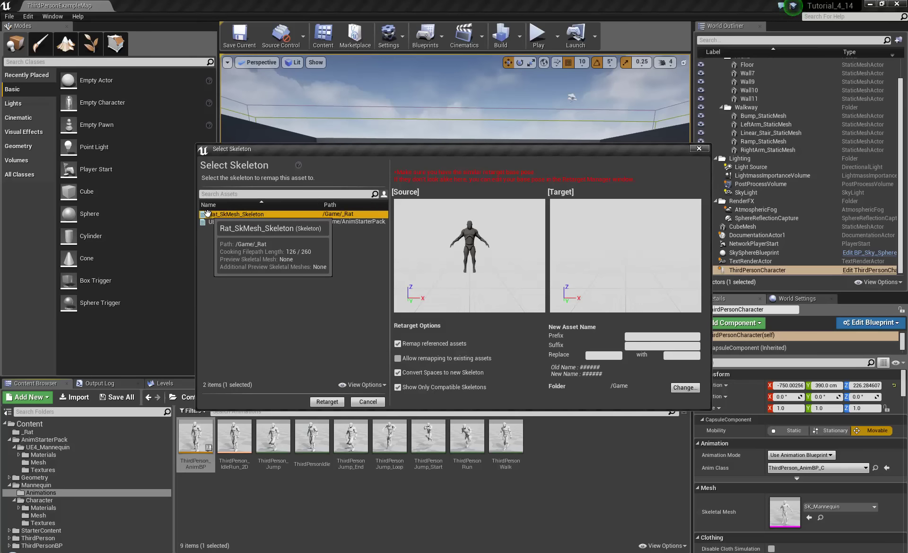
left_click(381, 402)
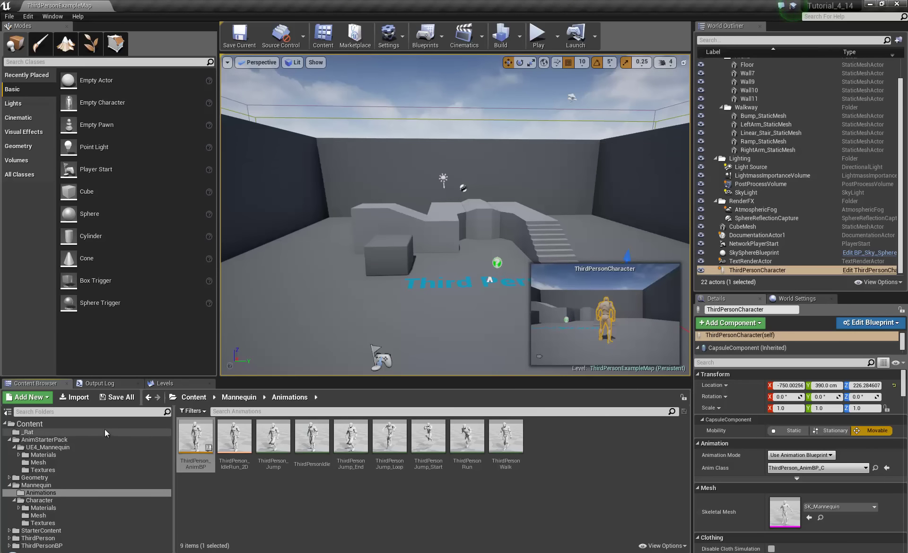
Step: Check the contents of the _Rat folder and inspect the rig setup of UE4_Mannequin_Skeleton in the Mannequin mesh folder
left_click(46, 431)
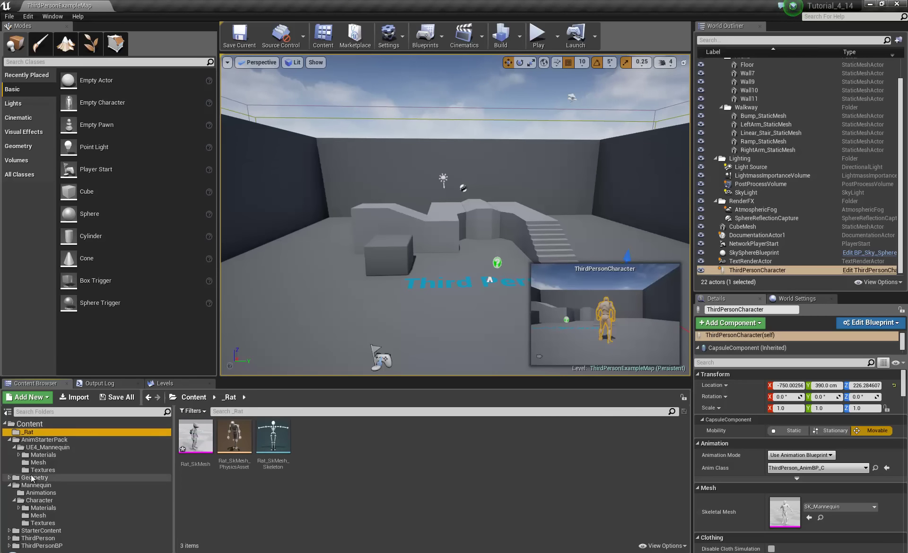
left_click(38, 516)
double_click(287, 433)
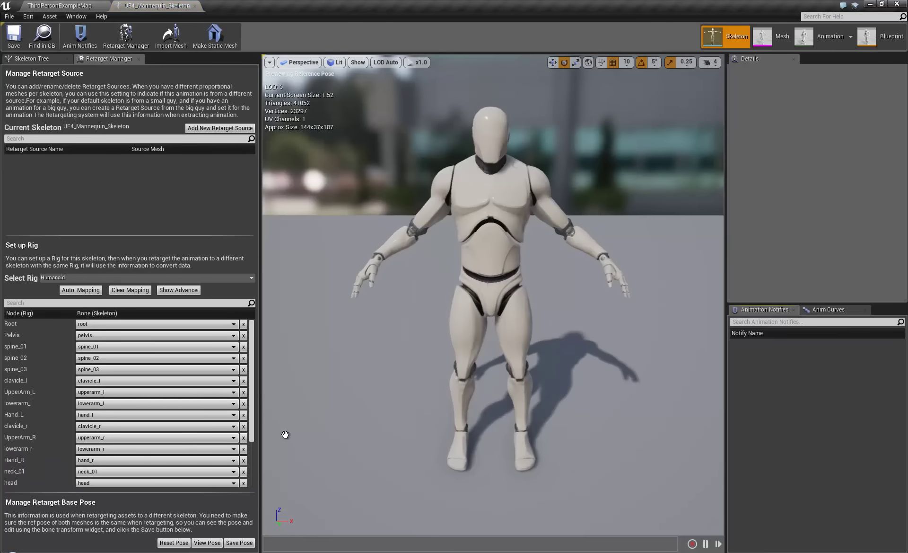
left_click(195, 6)
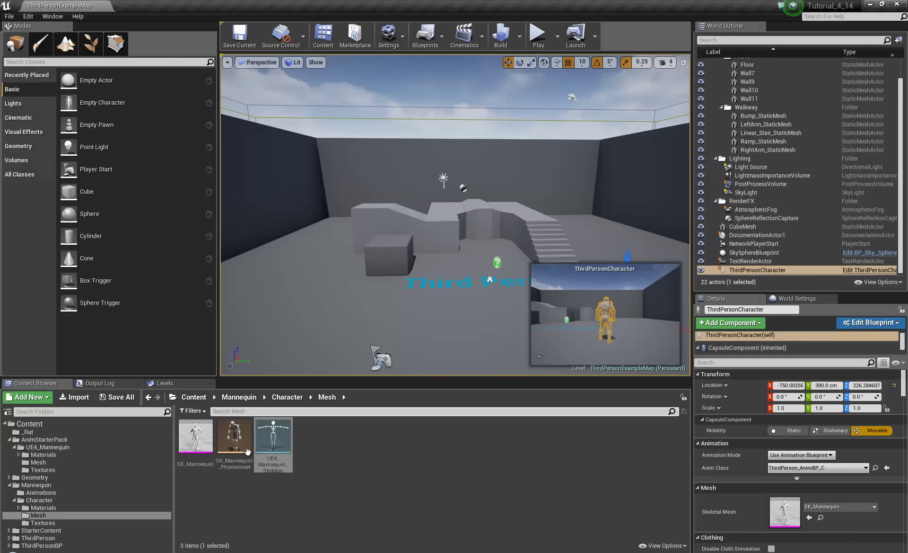
left_click(41, 492)
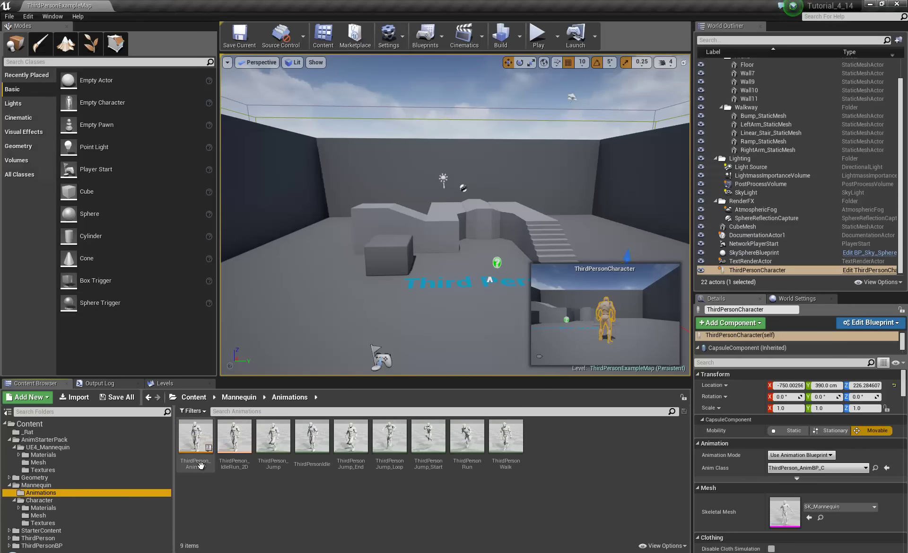
right_click(204, 438)
mouse_move(258, 258)
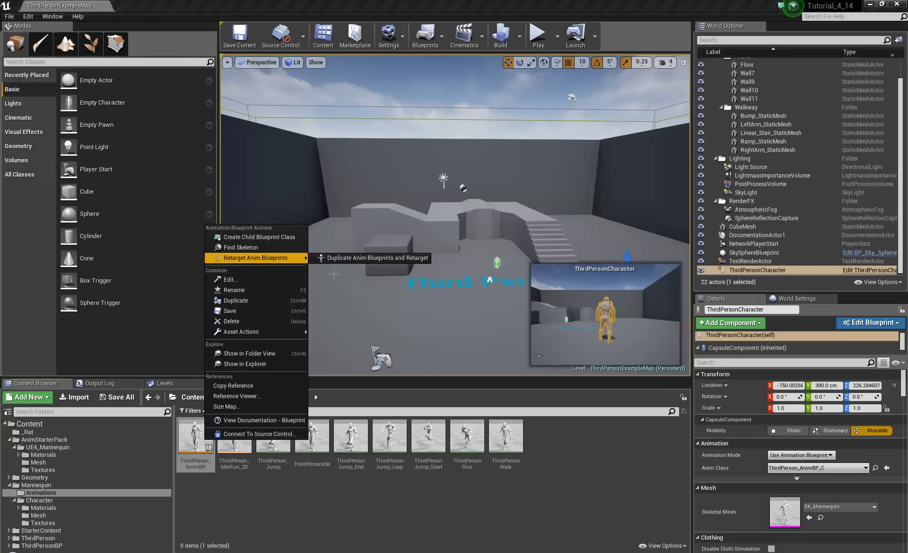
left_click(375, 260)
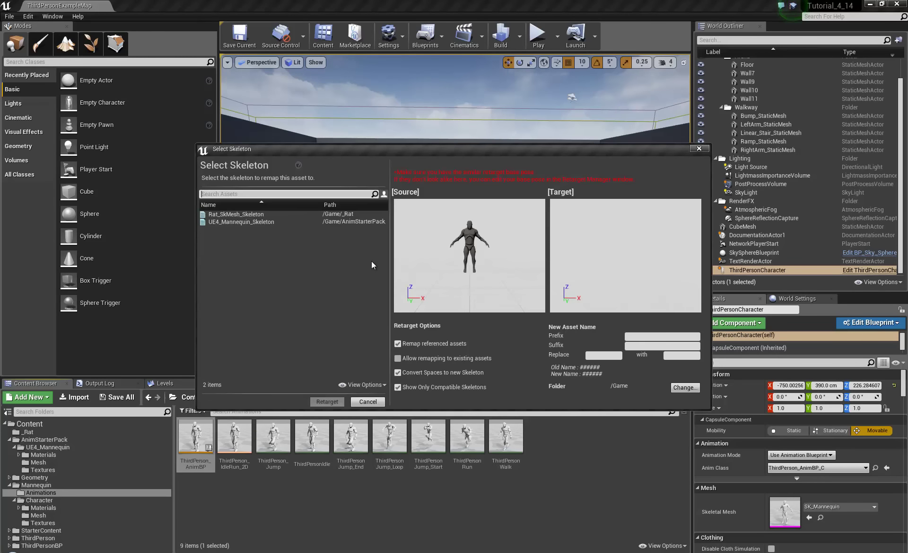
left_click(245, 221)
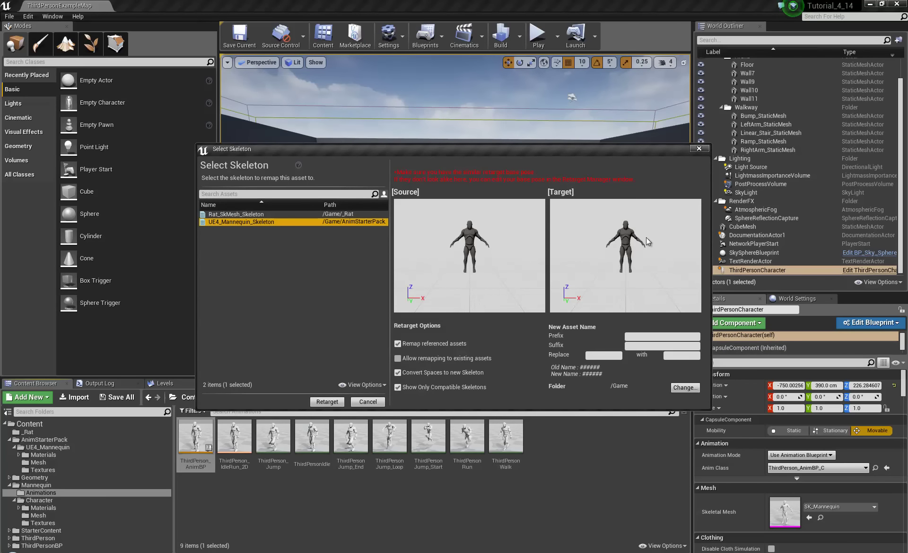
left_click(262, 214)
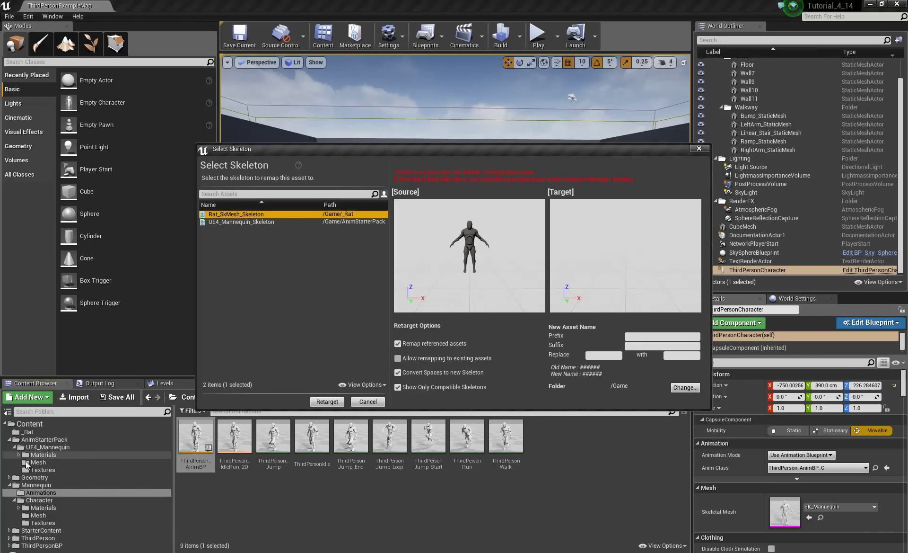
mouse_move(379, 463)
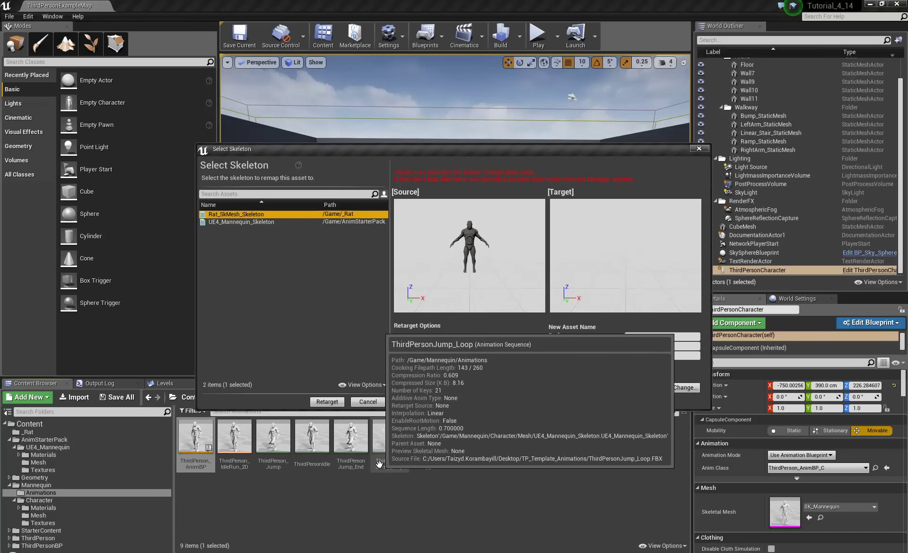
mouse_move(435, 461)
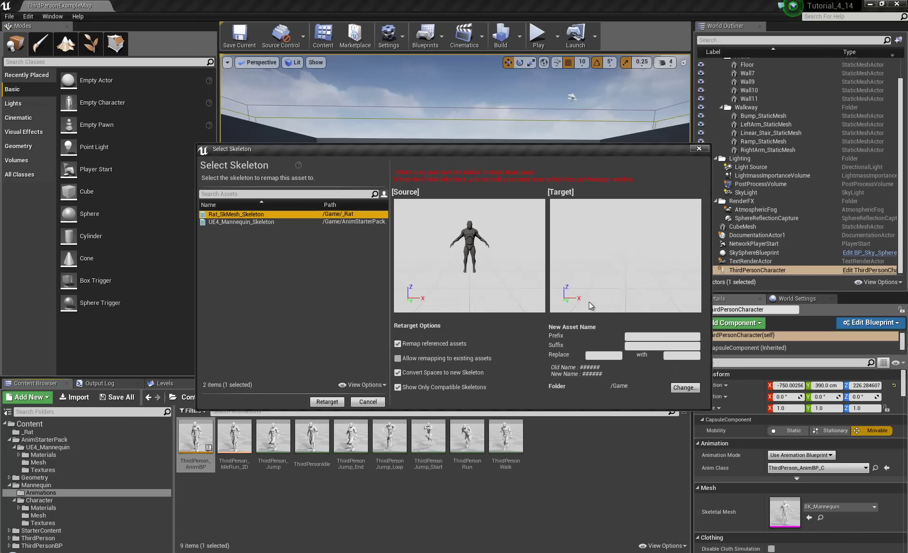
left_click(369, 401)
Step: Set the preview mesh of Rat_SkMesh_Skeleton to Rat_SkMesh, then save and close the skeleton
left_click(55, 431)
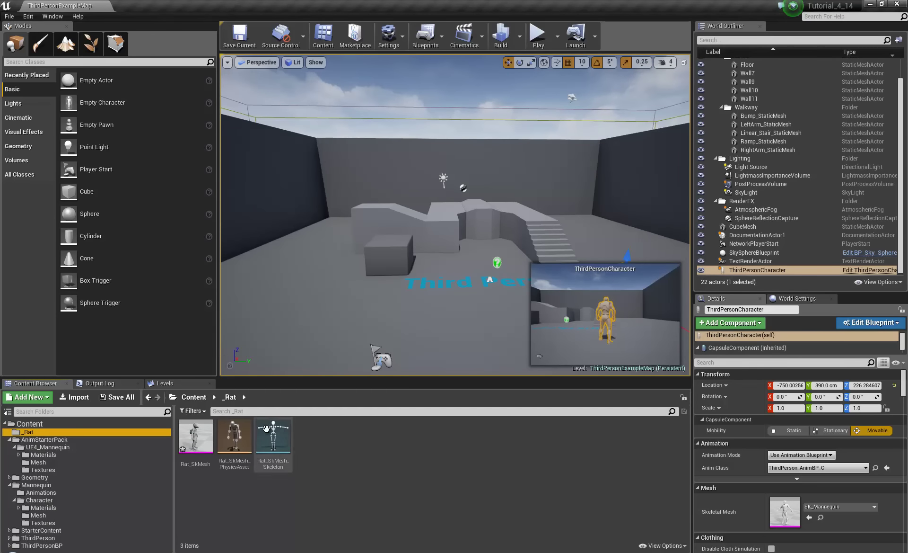
double_click(266, 431)
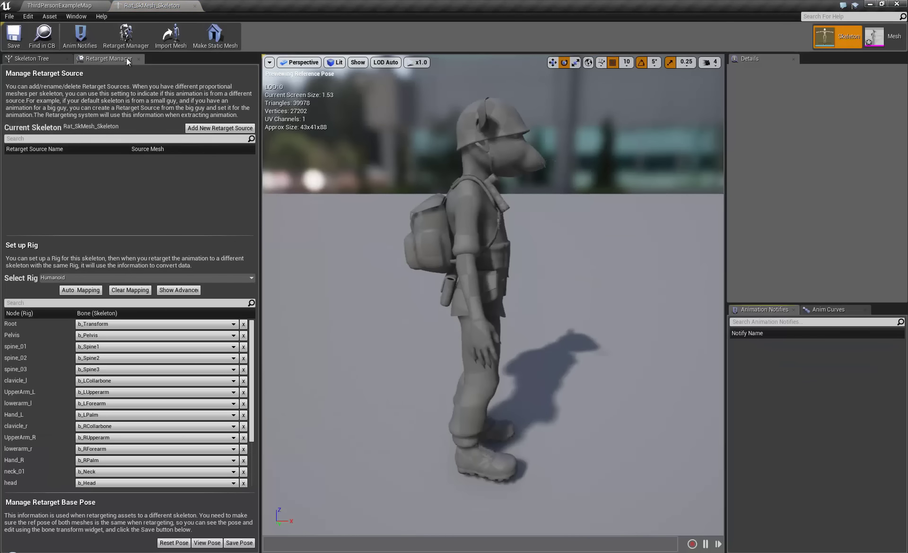
left_click(40, 58)
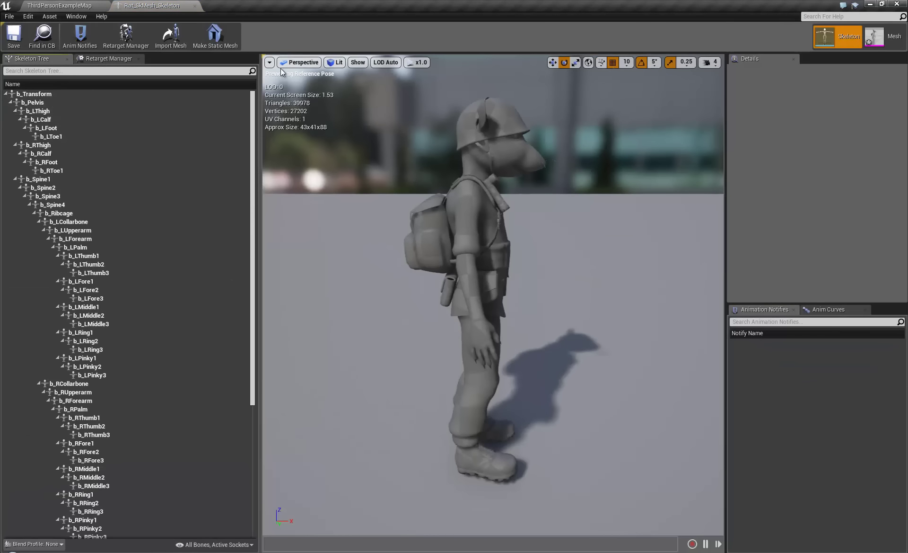
left_click(269, 62)
mouse_move(298, 92)
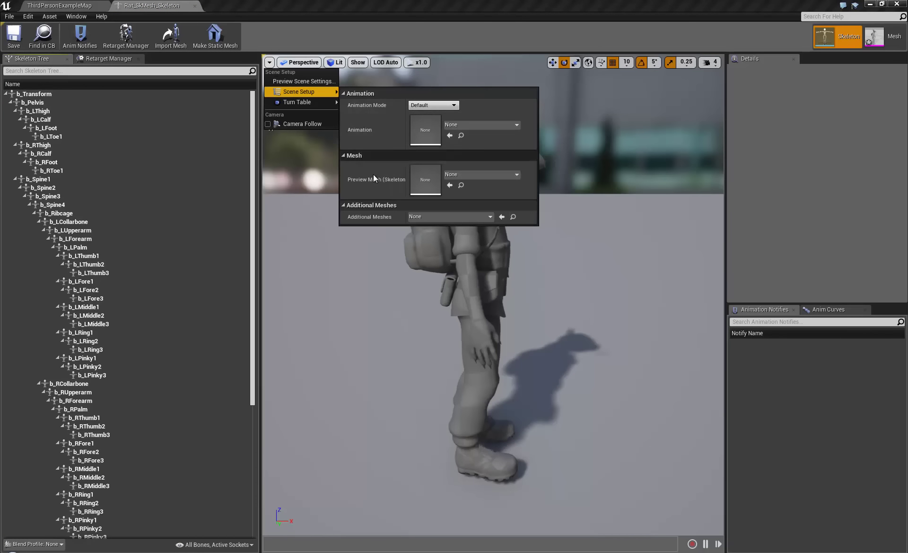
left_click(510, 175)
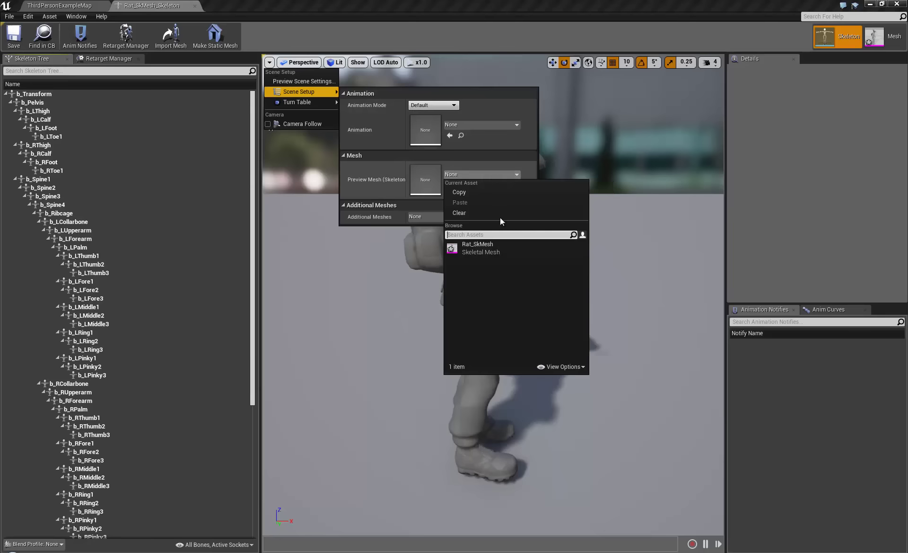
left_click(477, 247)
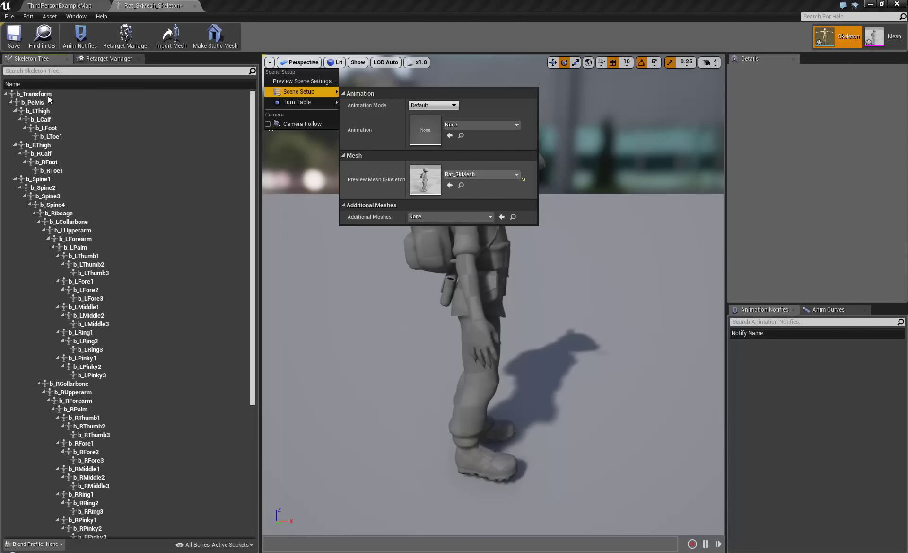
left_click(13, 36)
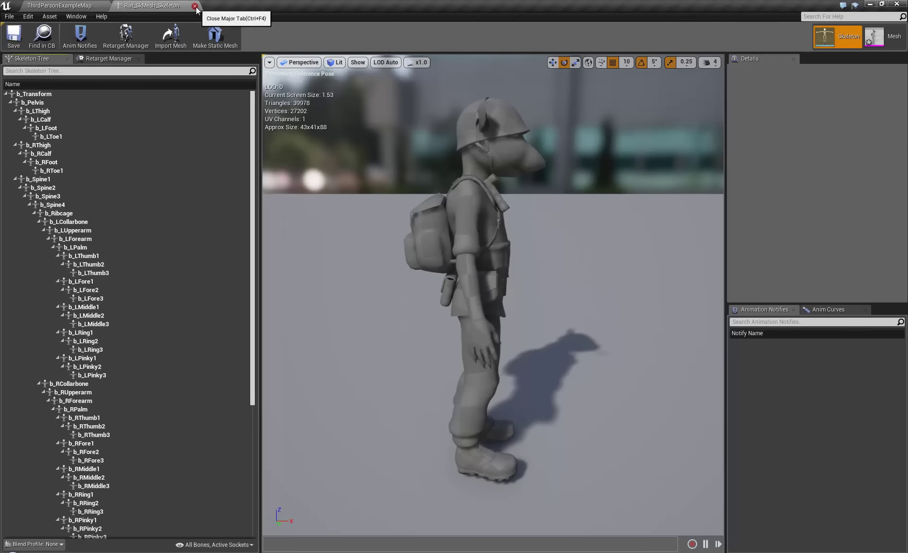
left_click(195, 6)
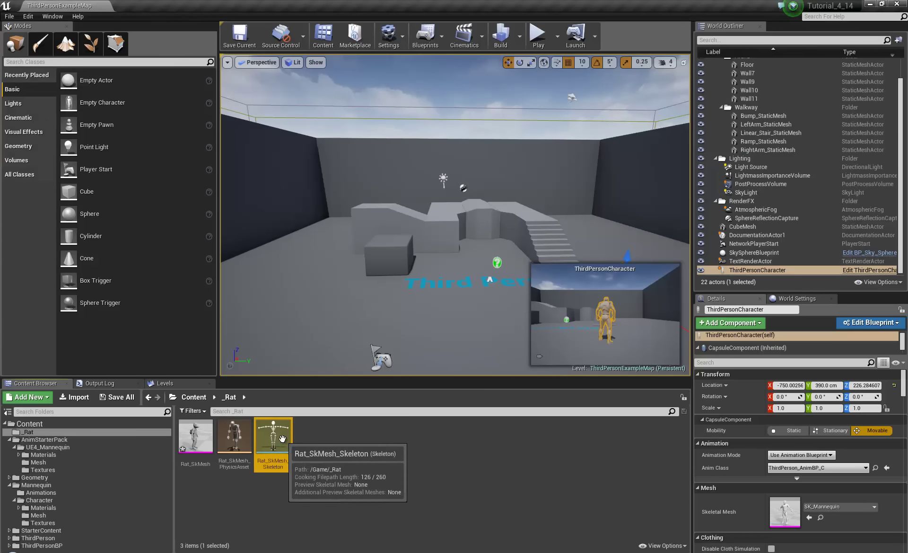
Step: Recheck the preview mesh assigned to Rat_SkMesh_Skeleton, and save the Rat_SkMesh skeletal mesh asset
double_click(265, 428)
left_click(270, 62)
mouse_move(319, 93)
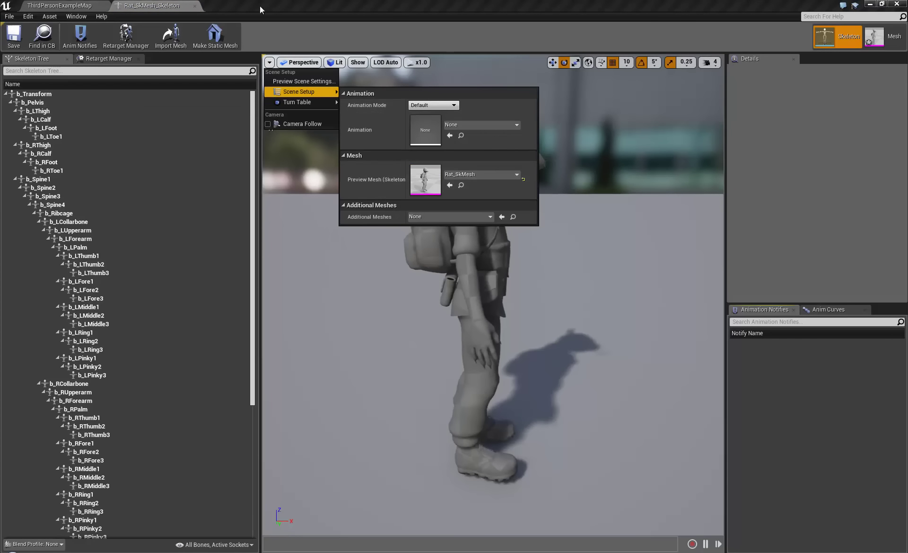
left_click(194, 5)
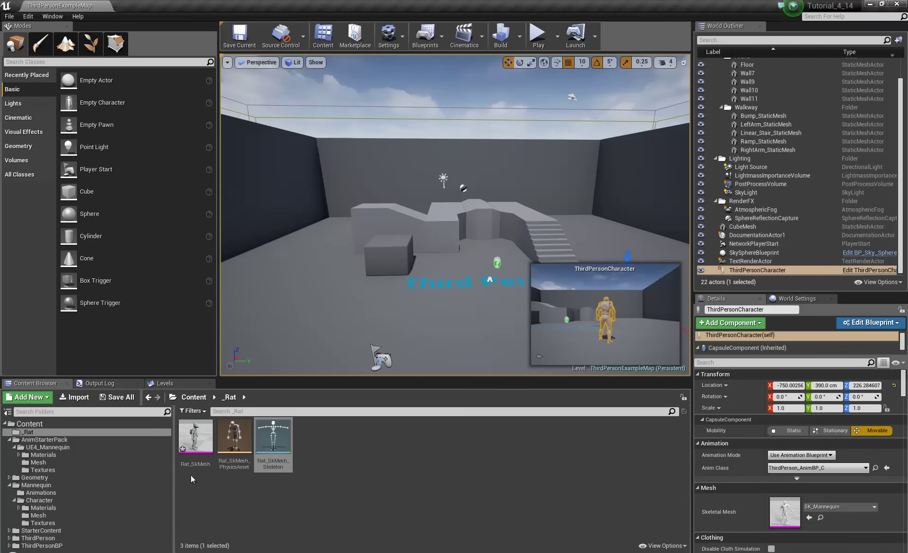
right_click(194, 438)
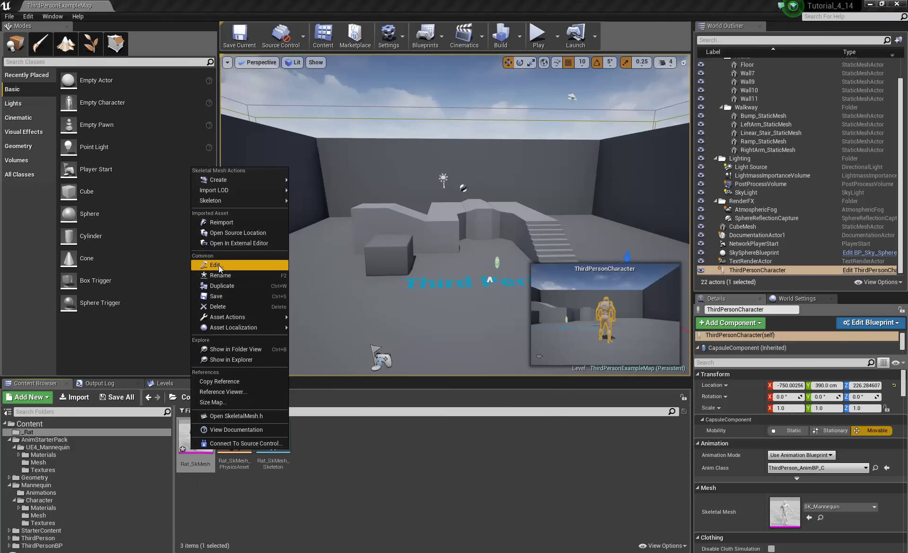
left_click(218, 294)
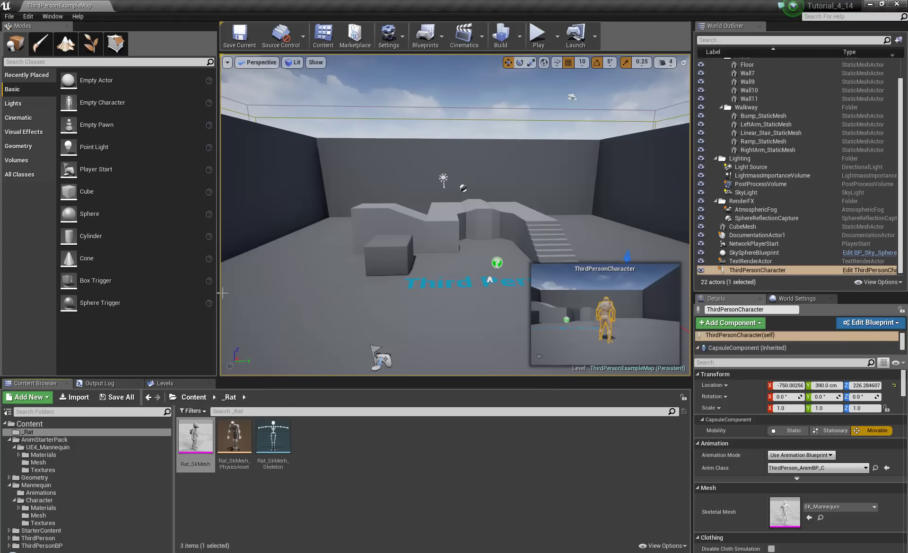
Step: Start duplicating and retargeting ThirdPerson_AnimBP from the Mannequin animations, with Rat_SkMesh_Skeleton as the target skeleton
left_click(42, 493)
right_click(196, 437)
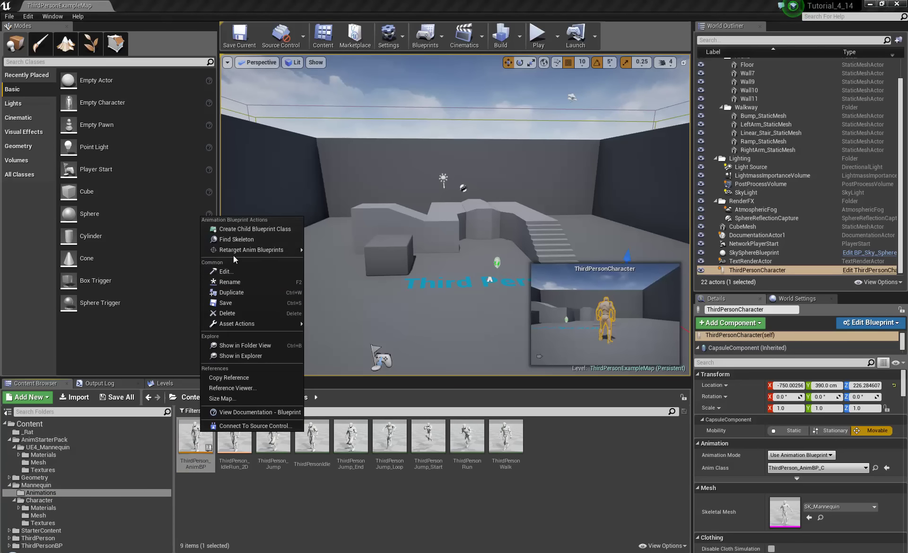
mouse_move(283, 251)
left_click(329, 259)
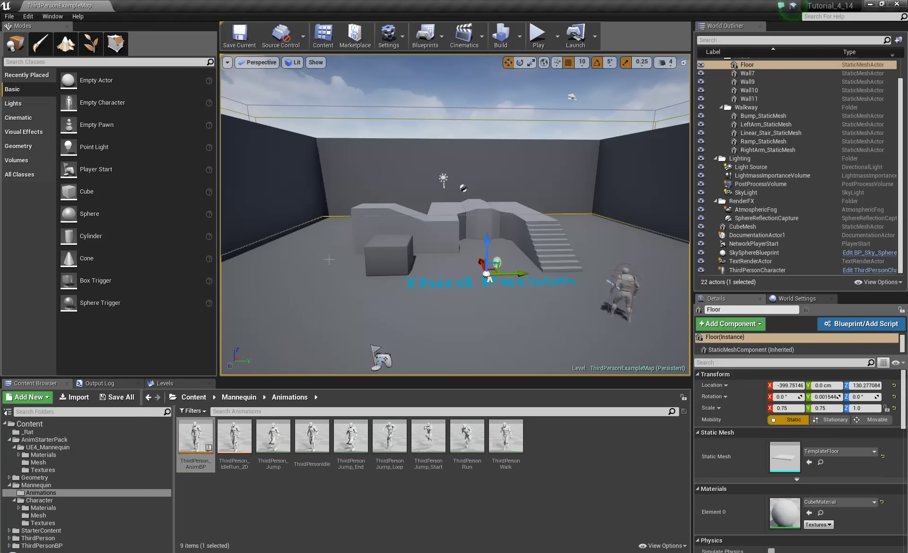
right_click(186, 433)
mouse_move(262, 262)
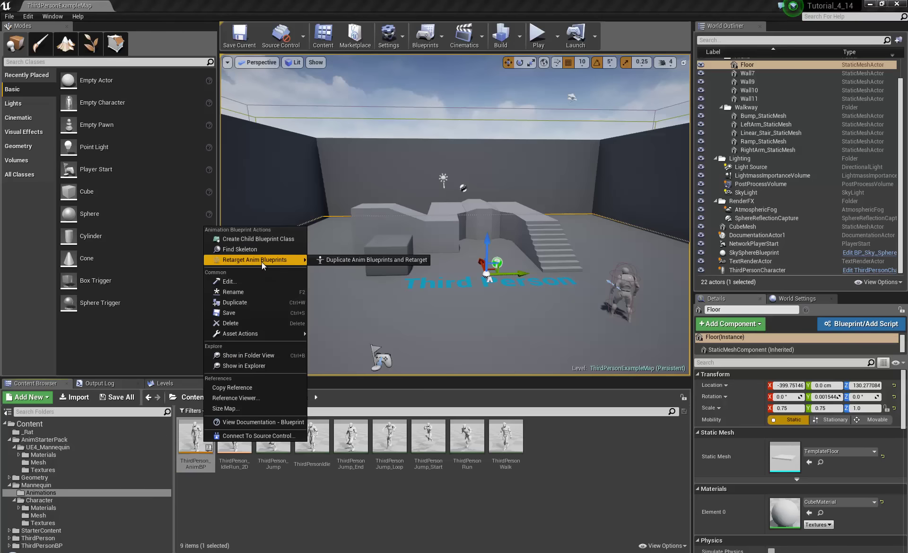
left_click(351, 260)
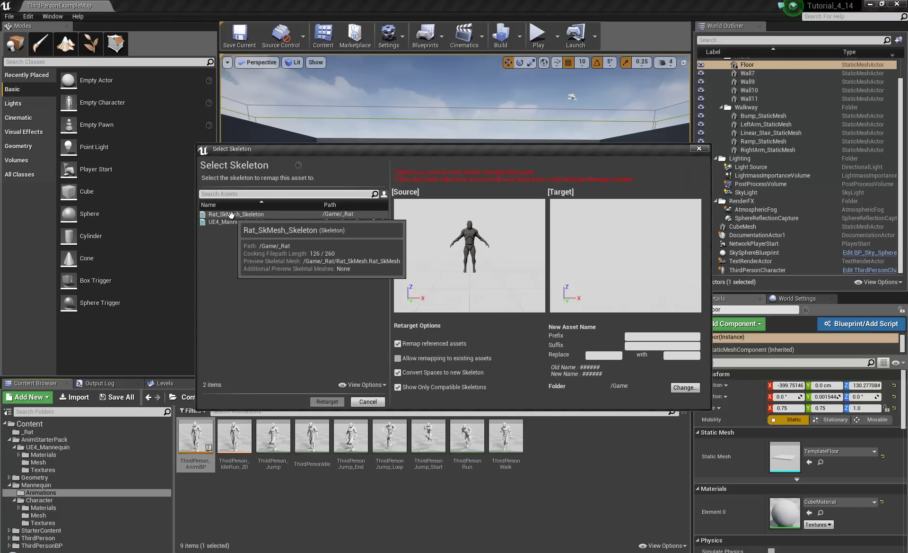
left_click(231, 214)
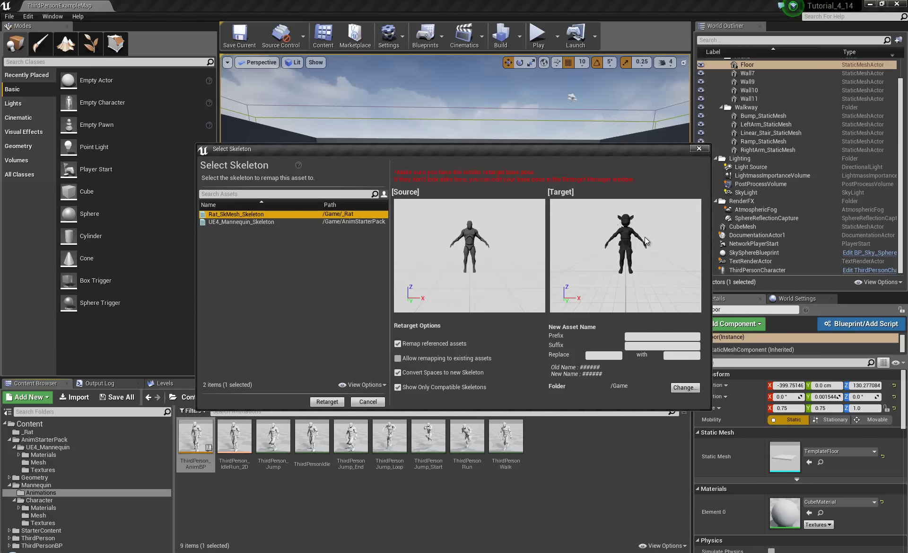
Step: Retarget ThirdPerson_AnimBP and its referenced animations with the prefix Rat_, storing the copies in the _Rat folder
left_click(643, 336)
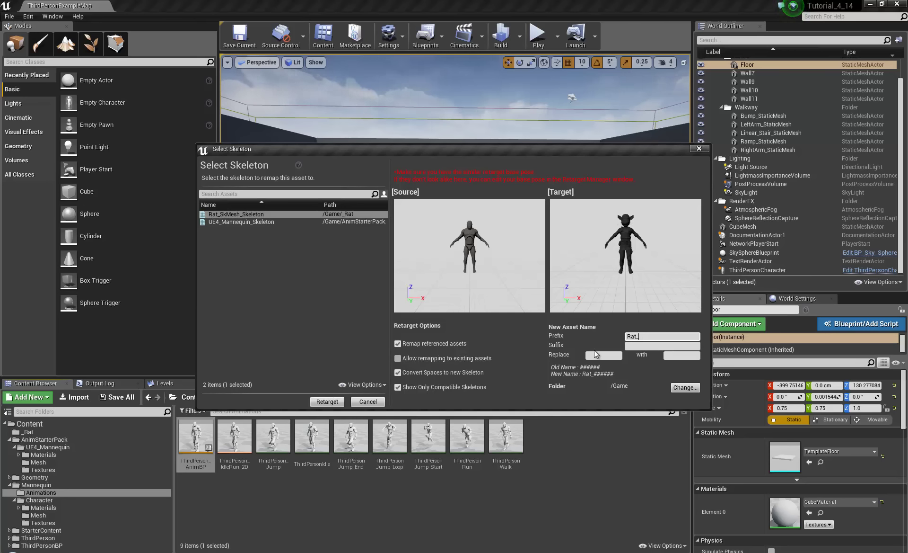
left_click(685, 387)
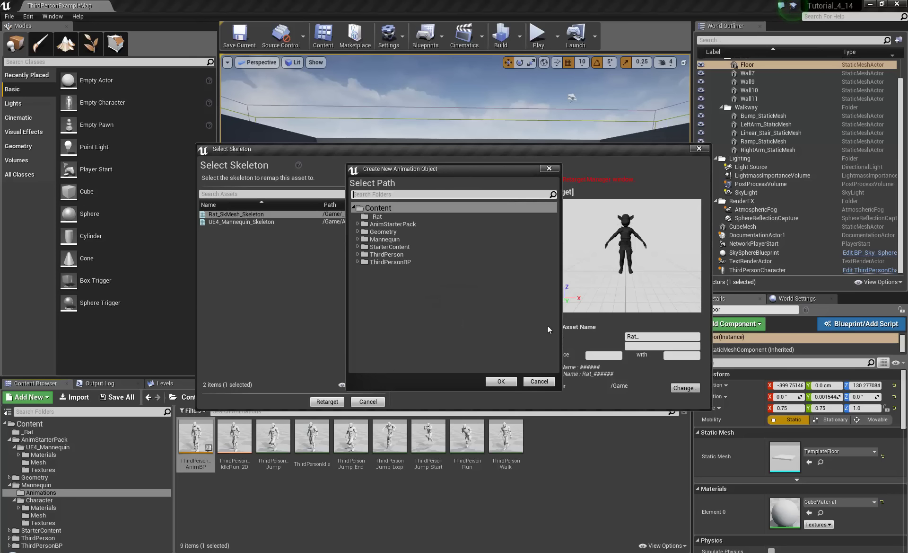
left_click(369, 217)
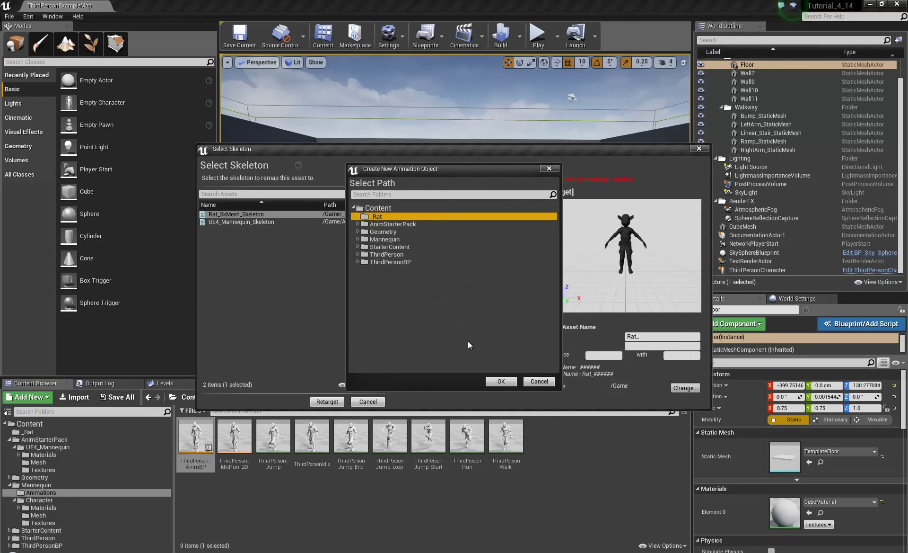
left_click(497, 381)
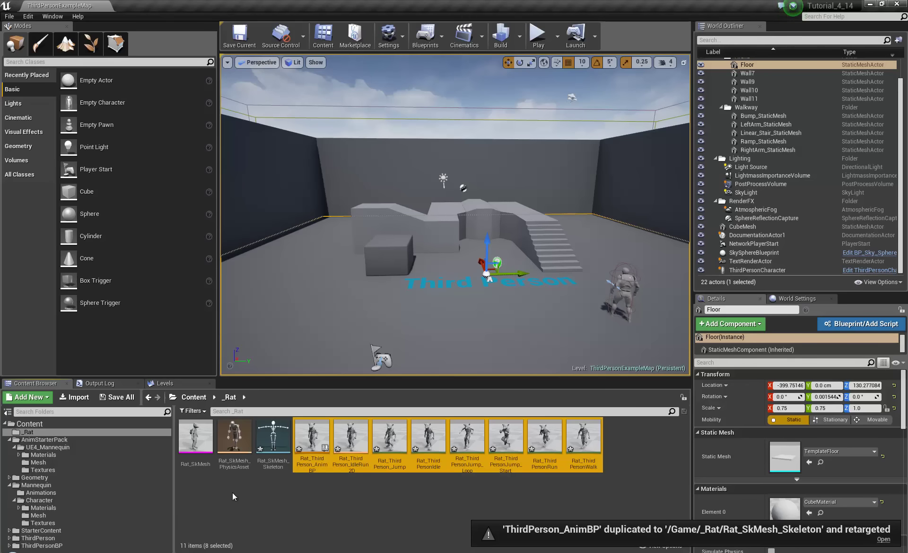
left_click(233, 494)
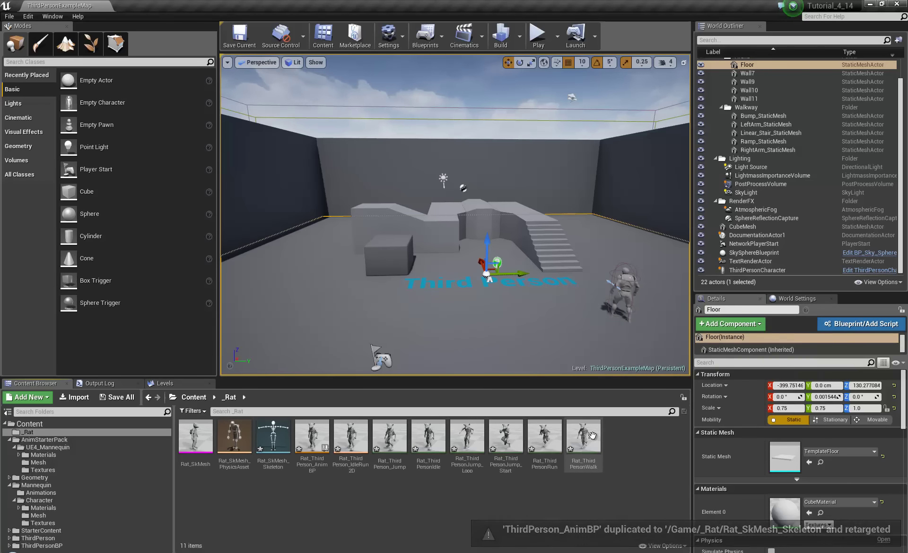
Step: Preview the retargeted Rat_ThirdPersonIdle animation on the rat mesh, and close its editor
double_click(428, 435)
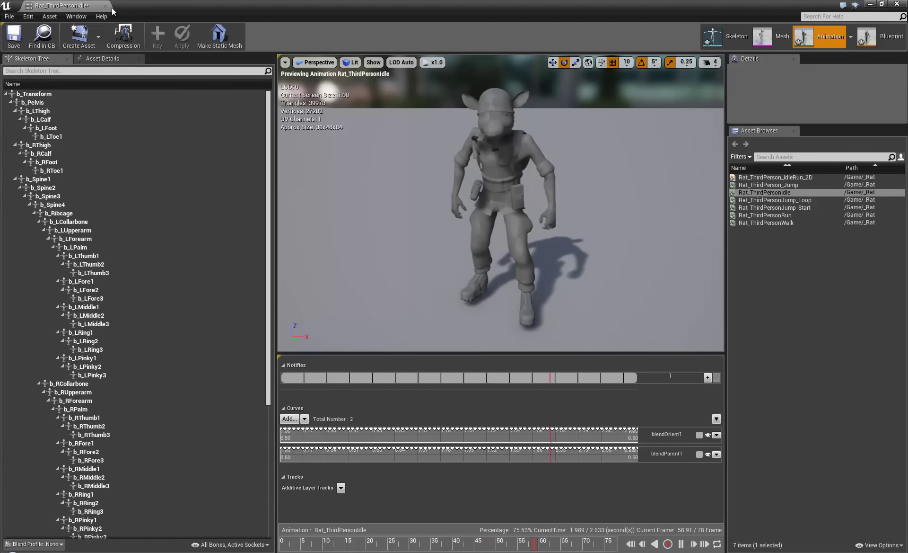
mouse_move(112, 11)
left_mouse_down()
mouse_move(138, 8)
mouse_move(100, 12)
left_mouse_up()
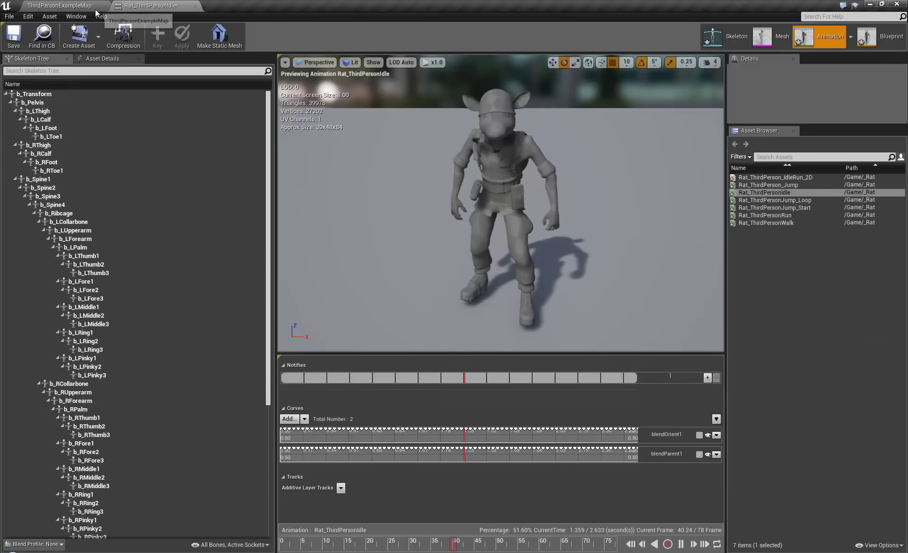
left_click(195, 6)
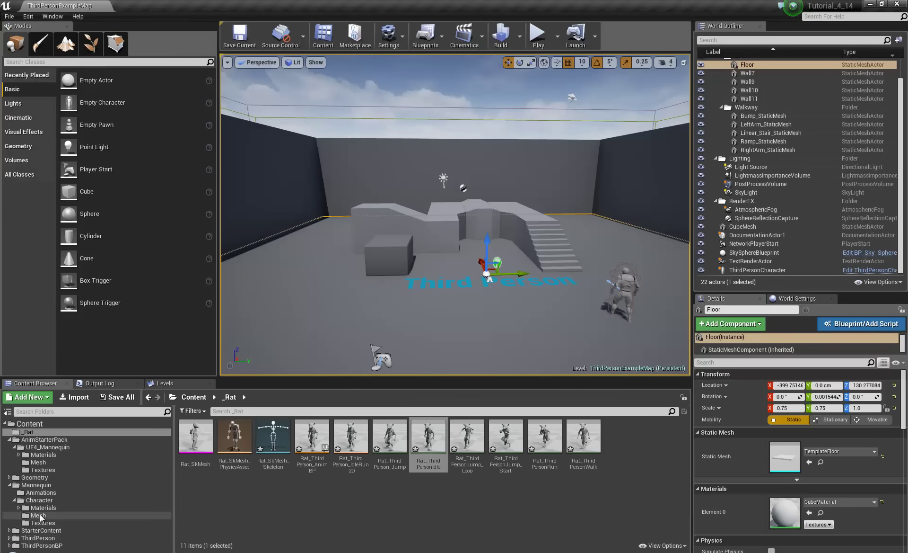
Step: Preview the Mannequin's ThirdPersonJump_Start animation, close it, and save all modified assets
left_click(41, 492)
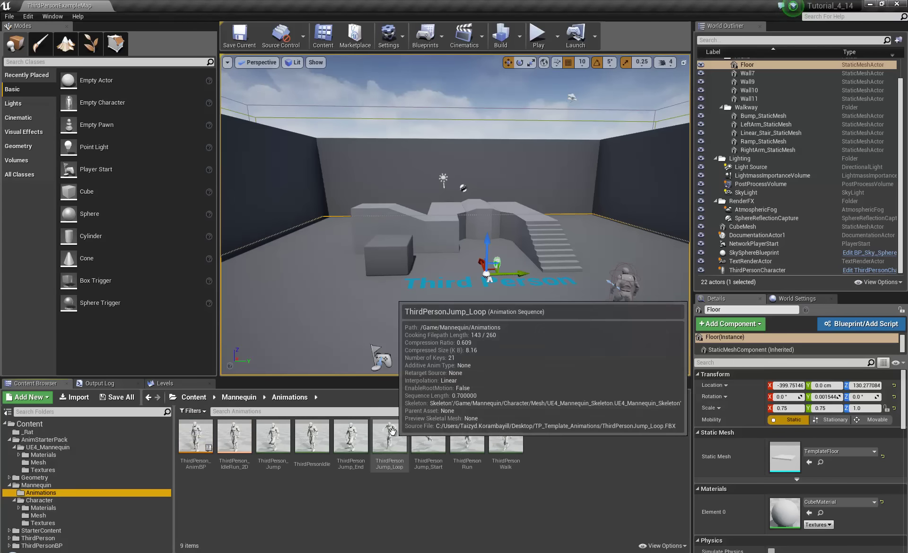
double_click(428, 434)
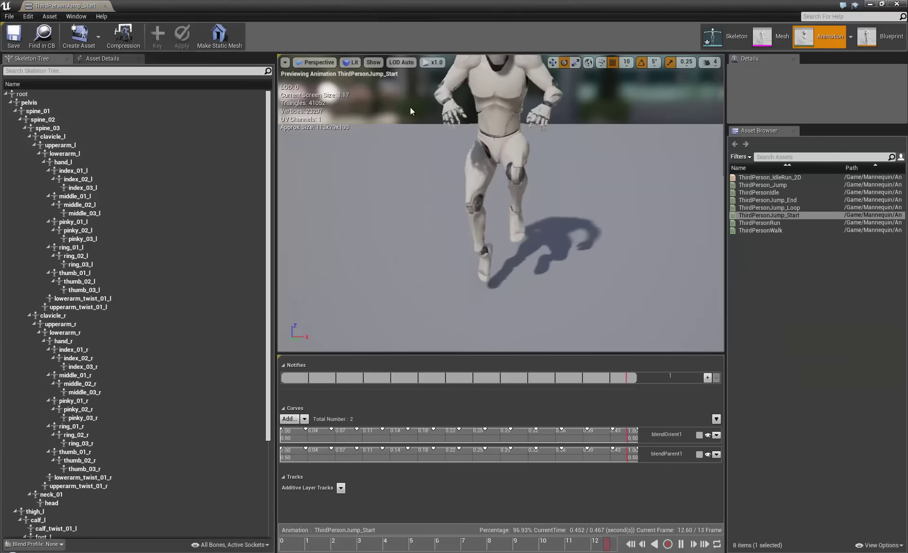
left_click(105, 6)
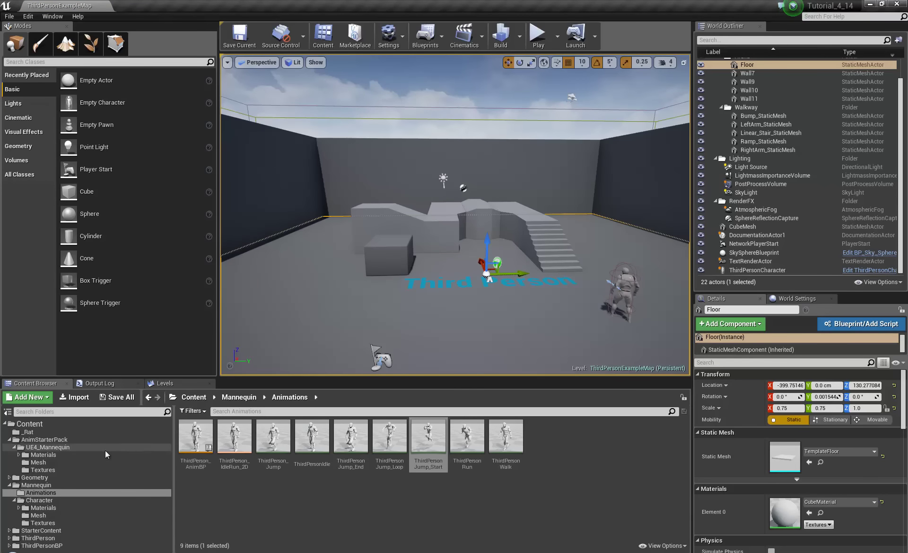
left_click(9, 16)
left_click(49, 96)
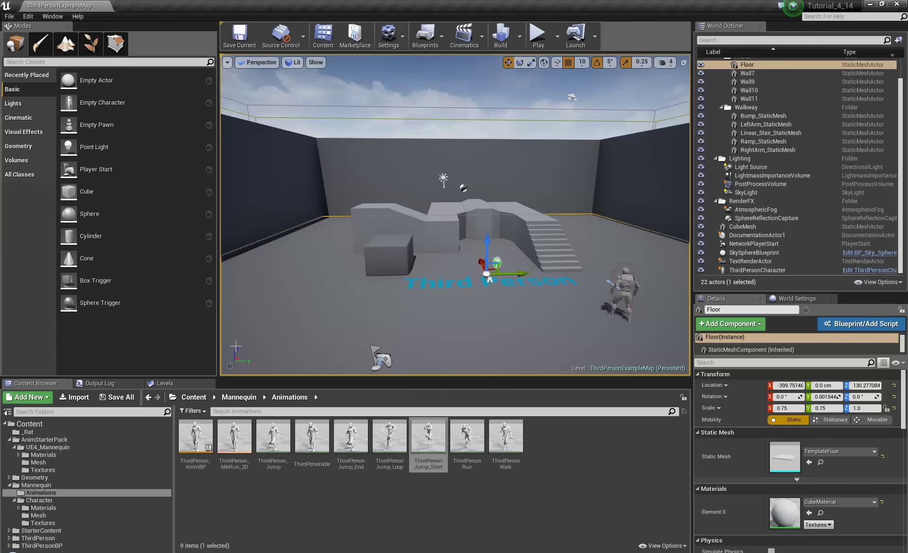
Step: Filter the AnimStarterPack folder to animation blueprints and open UE4ASP_HeroTPP_AnimBlueprint
left_click(51, 449)
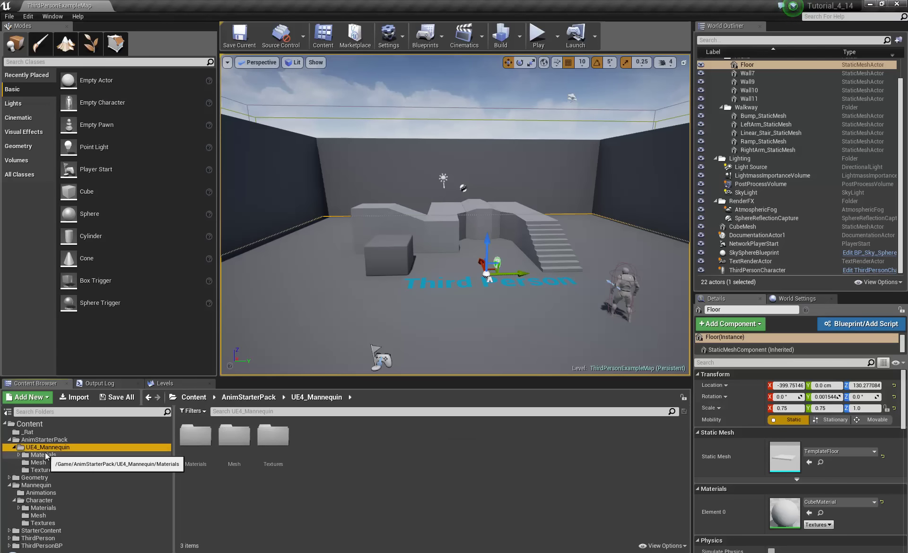
left_click(52, 440)
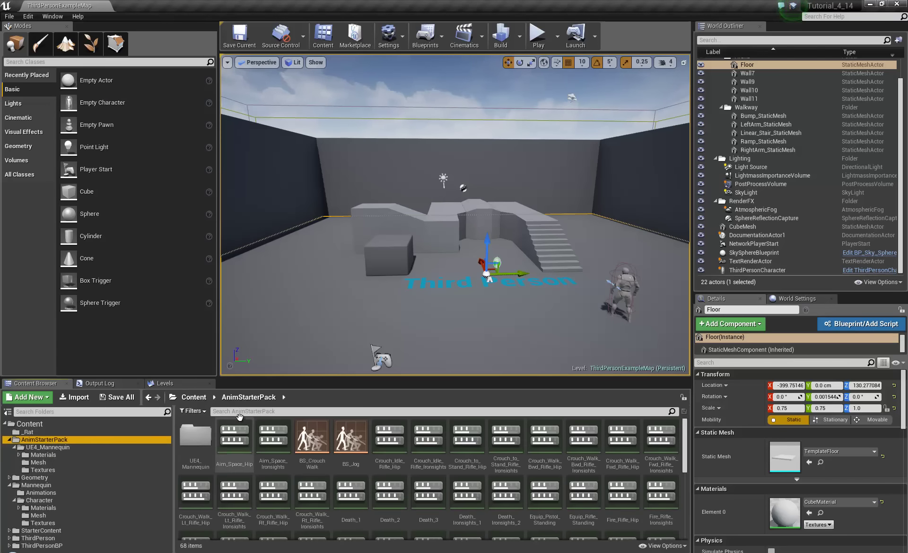
left_click(205, 411)
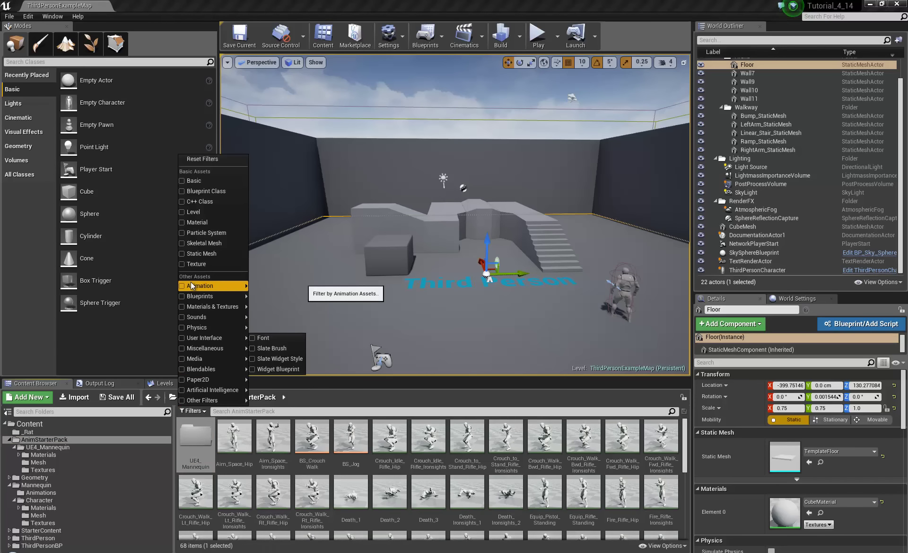
mouse_move(191, 285)
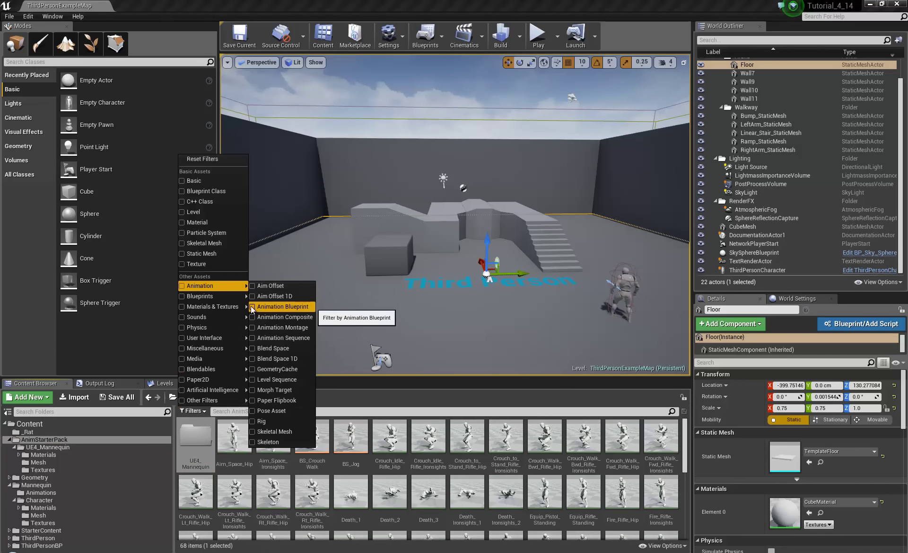
left_click(282, 306)
left_click(199, 447)
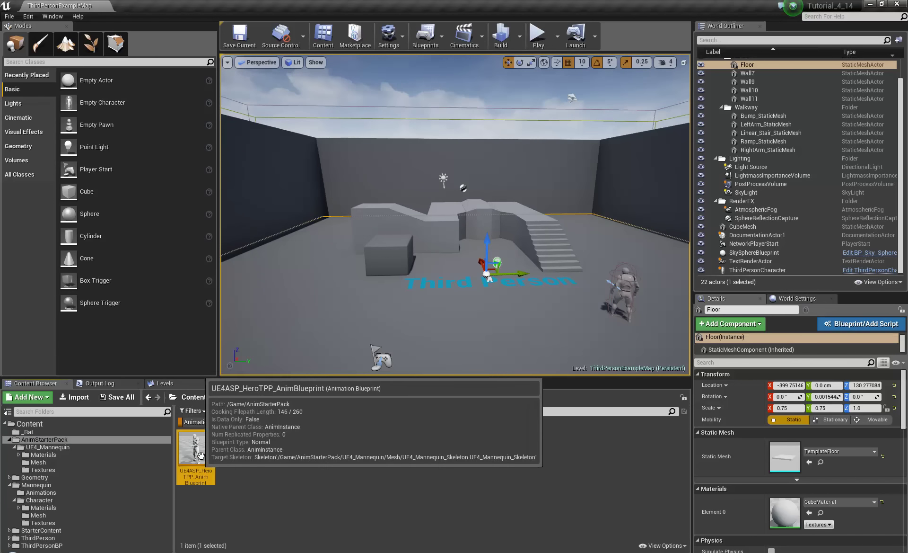
double_click(200, 444)
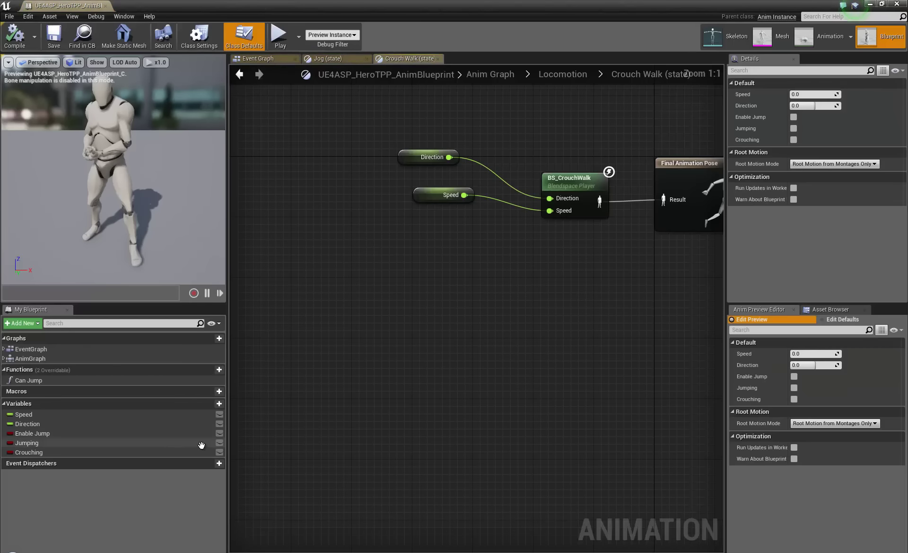
Step: Examine the Crouch Walk state, the Jog state and the Event Graph of UE4ASP_HeroTPP_AnimBlueprint
right_click_drag(433, 226, 458, 342)
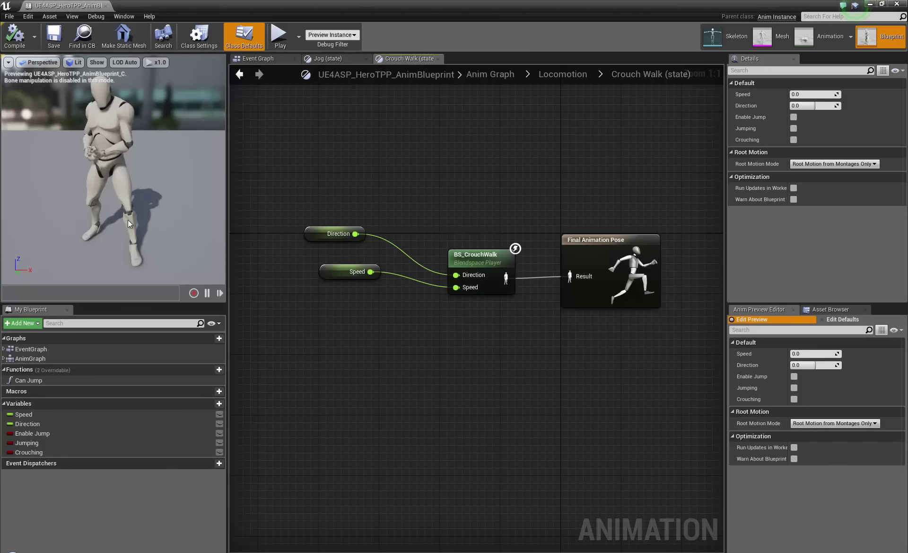
right_click_drag(128, 220, 143, 169)
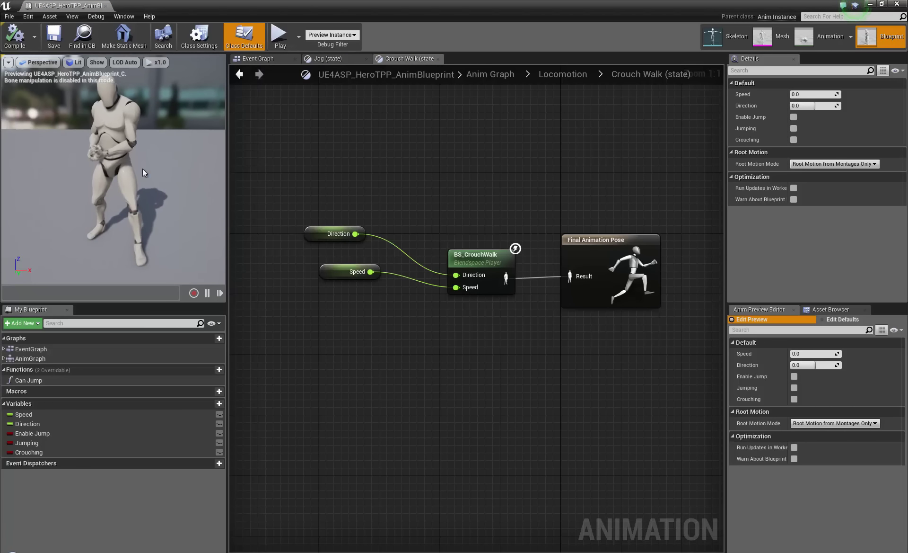
left_click(351, 58)
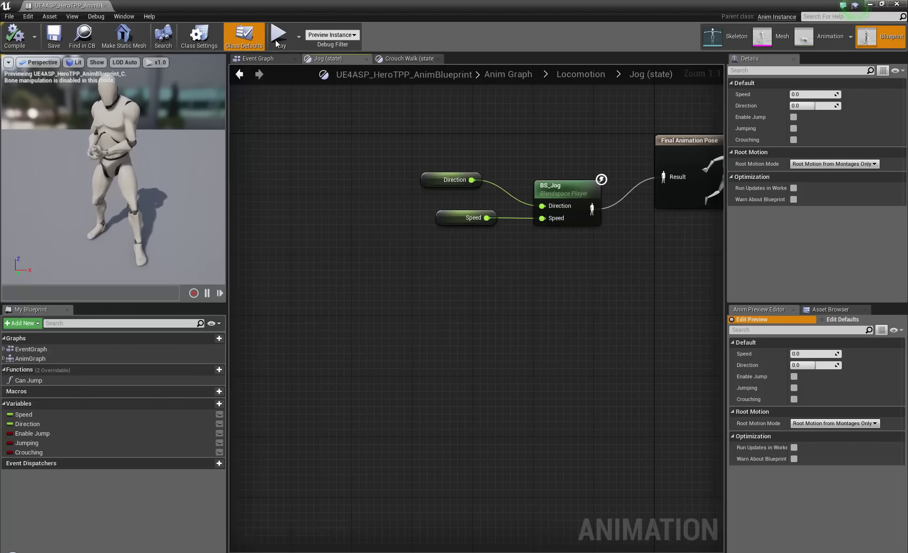
left_click(262, 59)
scroll(292, 245, "up", 3)
right_click_drag(274, 440, 237, 434)
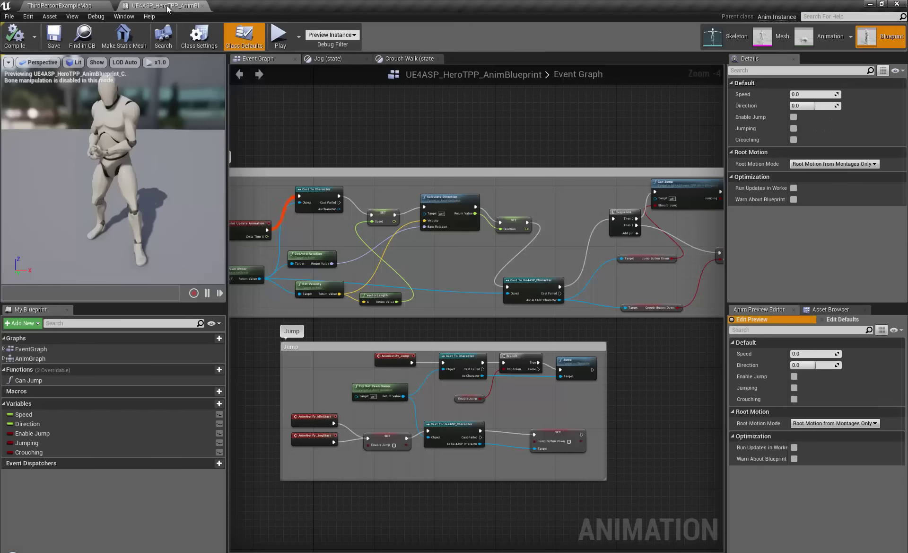
double_click(184, 464)
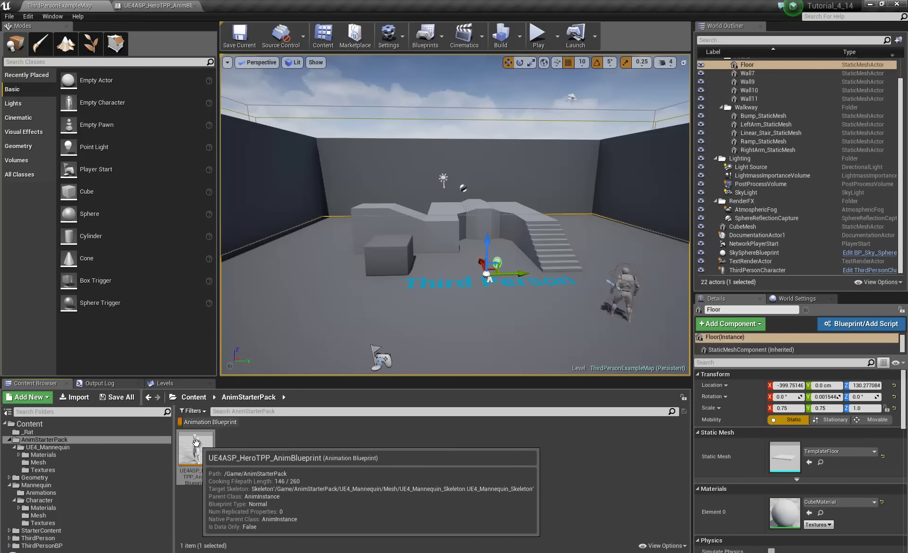
right_click(212, 447)
mouse_move(248, 261)
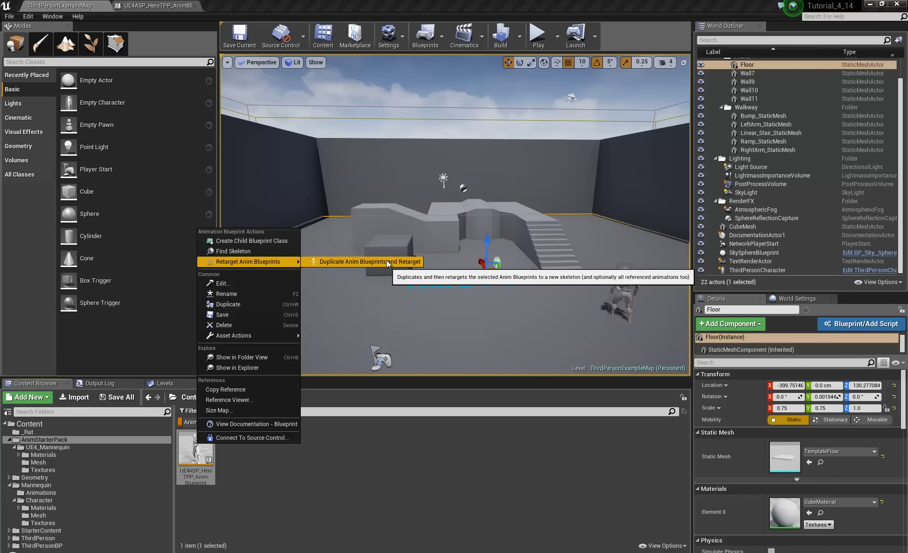
Step: Create a new folder named ASP_Retargeted inside the _Rat folder
left_click(40, 433)
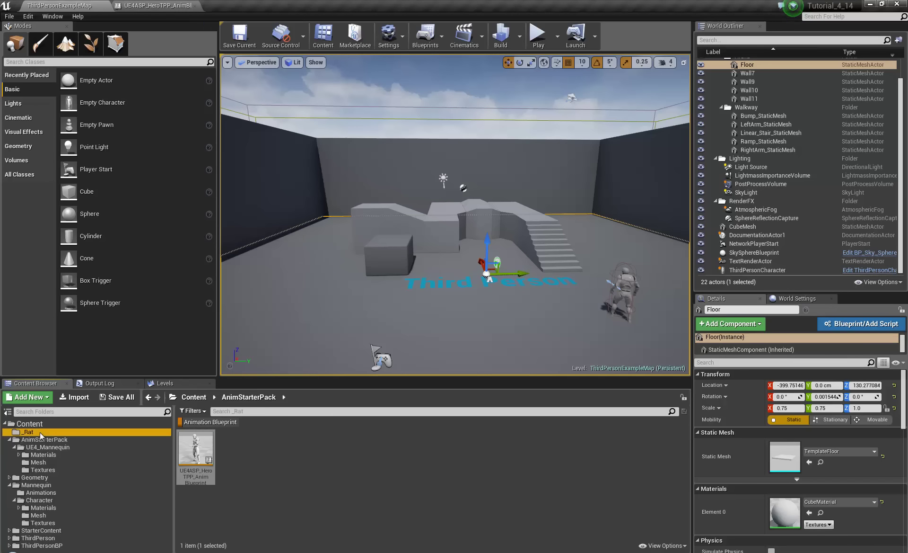
right_click(40, 432)
mouse_move(86, 300)
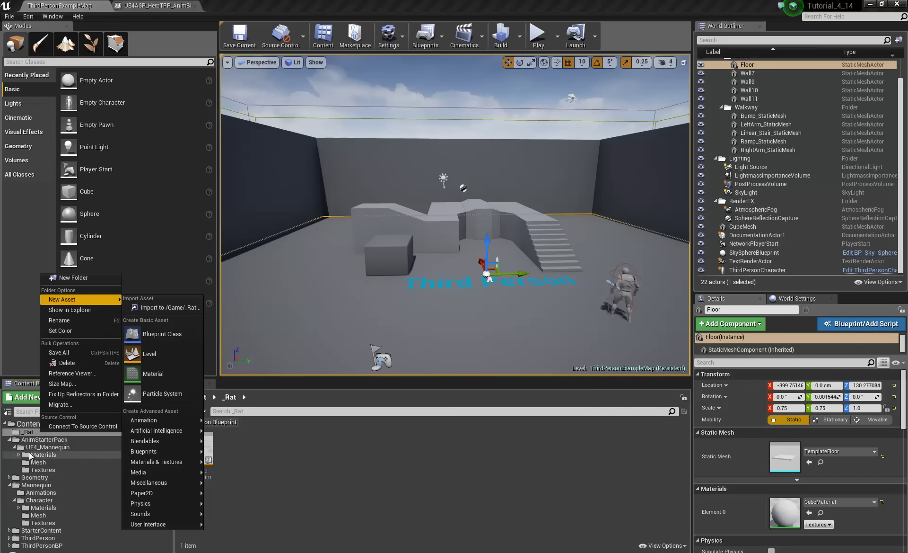
left_click(29, 434)
right_click(248, 443)
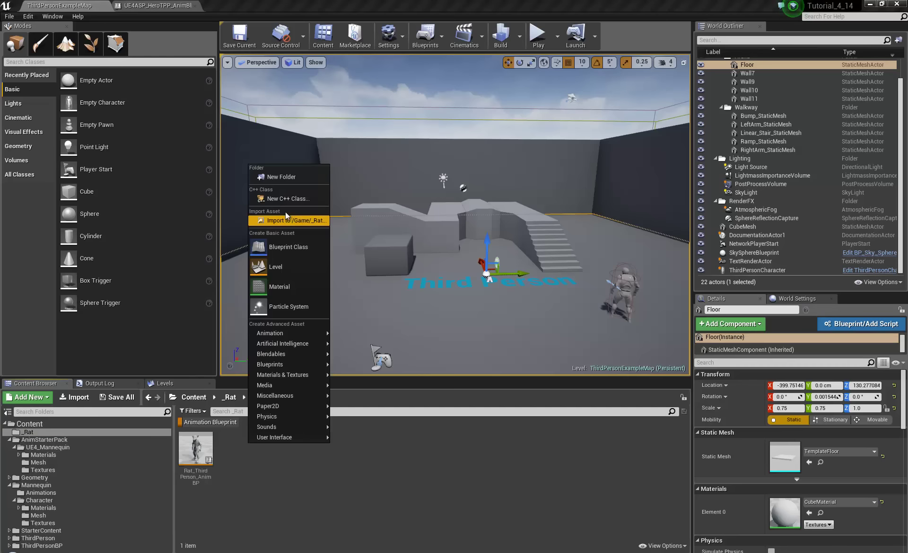
left_click(291, 178)
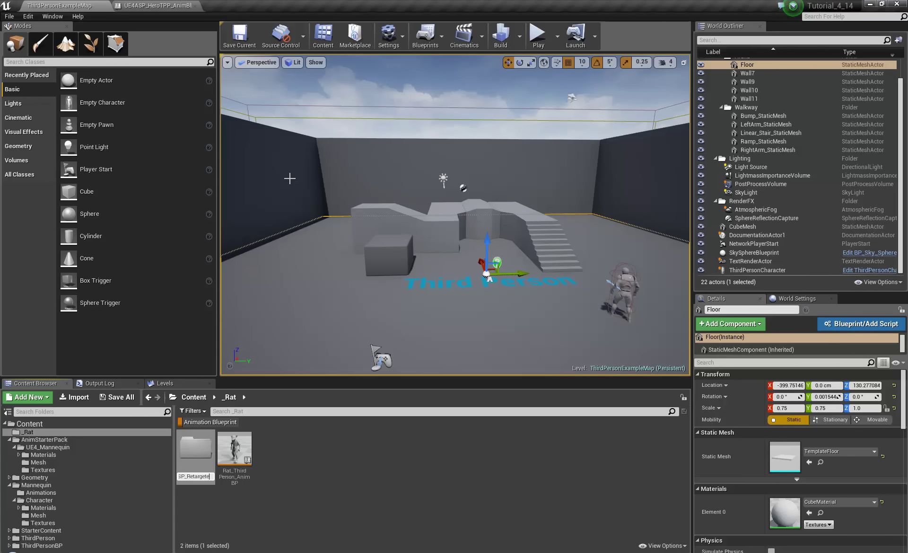
key("Return")
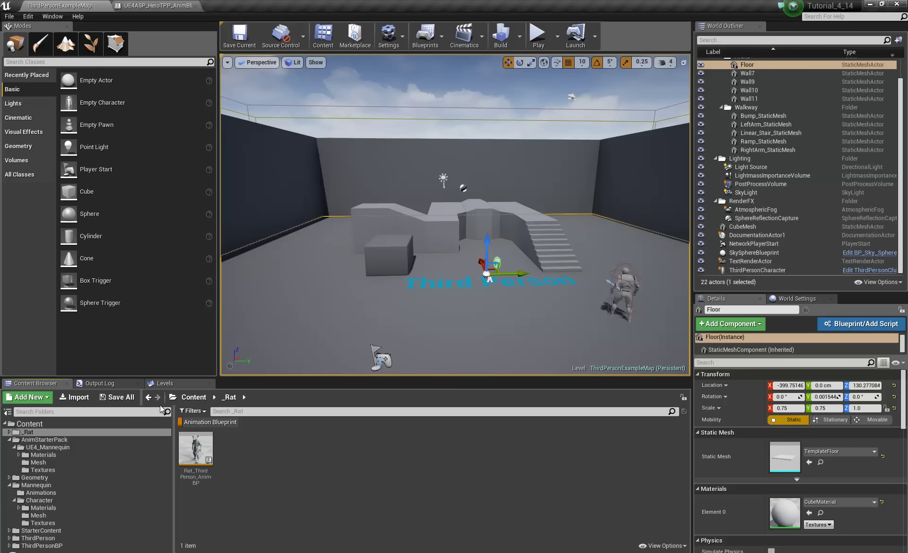
Step: Expand the _Rat folder and check the contents of _Rat and ASP_Retargeted with the Animation Blueprint filter turned off
left_click(9, 432)
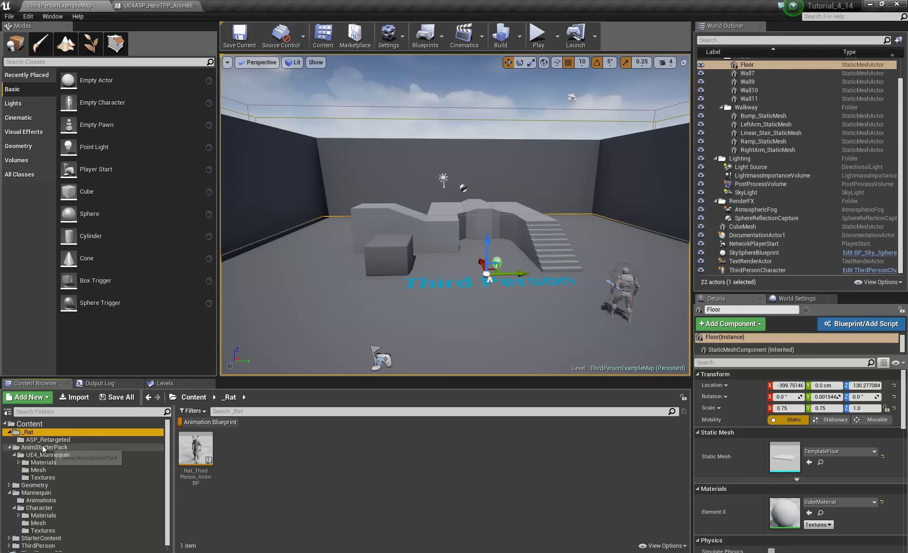
left_click(37, 439)
left_click(28, 432)
left_click(37, 440)
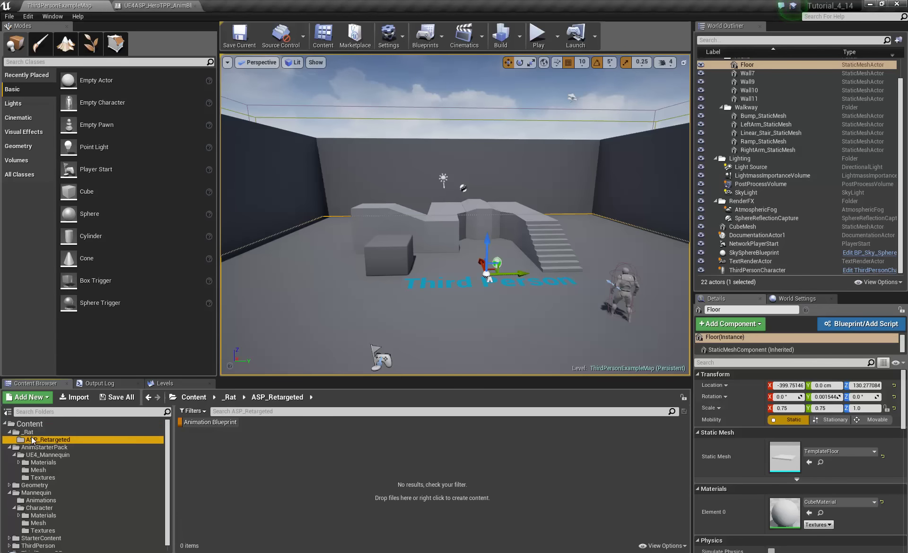
left_click(210, 425)
left_click(43, 431)
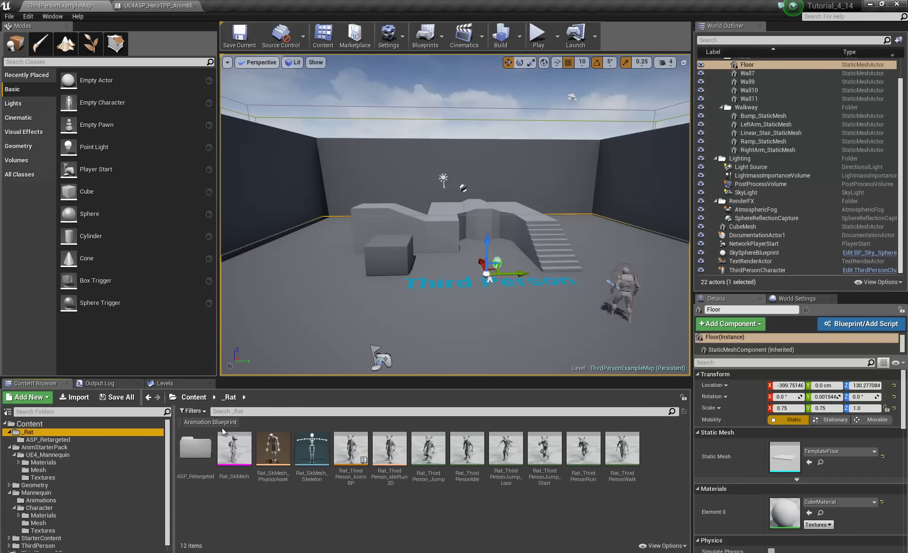
left_click(63, 439)
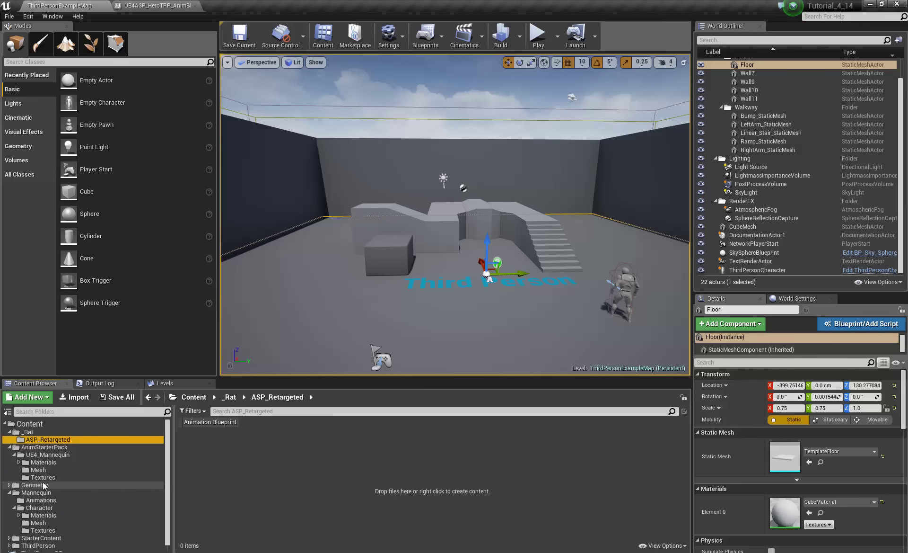
Step: Filter AnimStarterPack to animation blueprints and start Duplicate Anim Blueprints and Retarget for UE4ASP_HeroTPP_AnimBlueprint, choosing Rat_SkMesh_Skeleton as the target skeleton
left_click(47, 447)
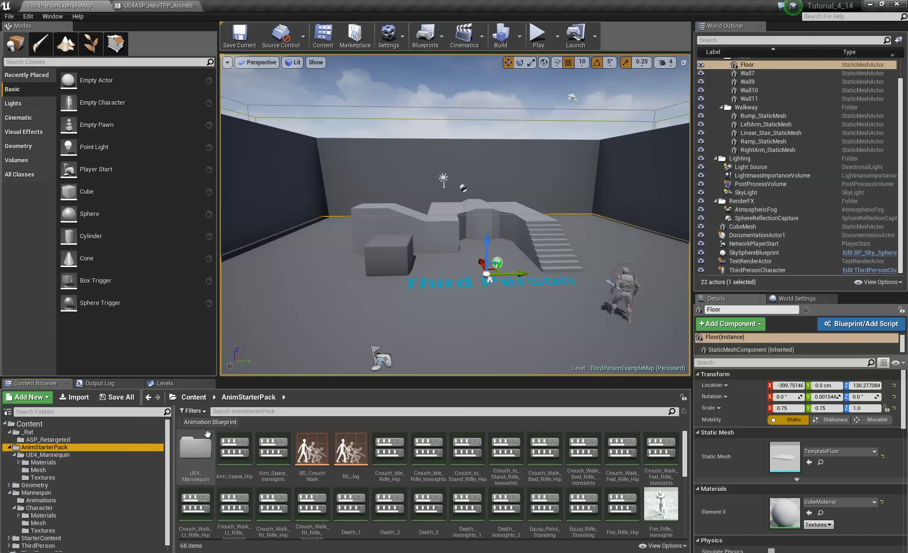
left_click(222, 423)
right_click(202, 449)
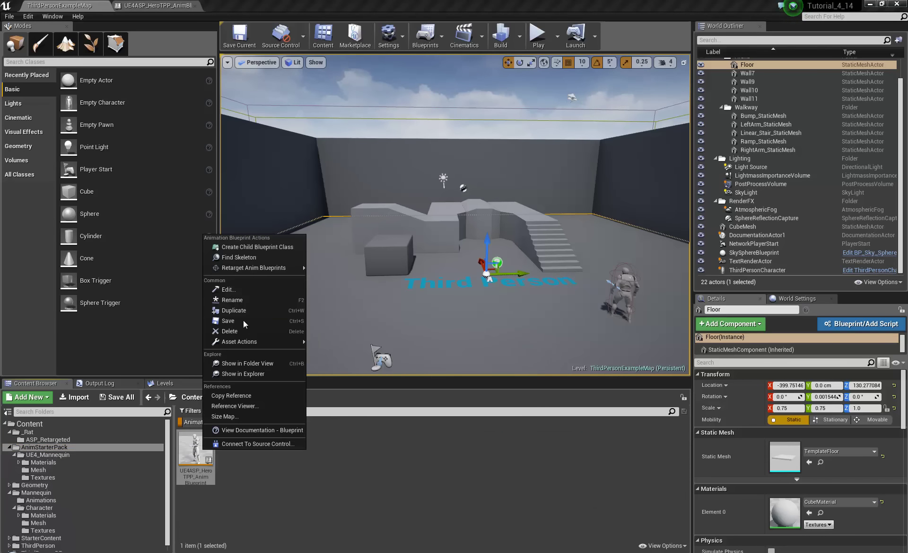
mouse_move(268, 267)
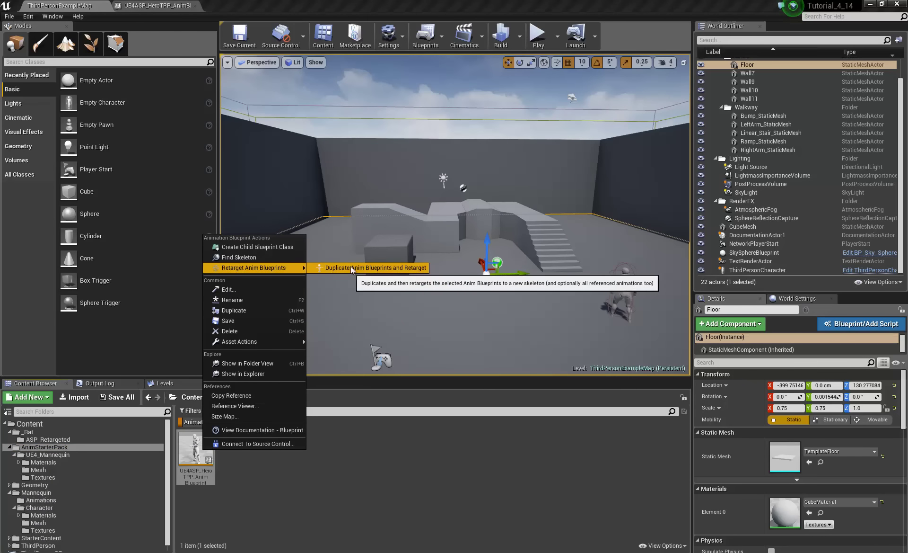
left_click(350, 267)
left_click(250, 216)
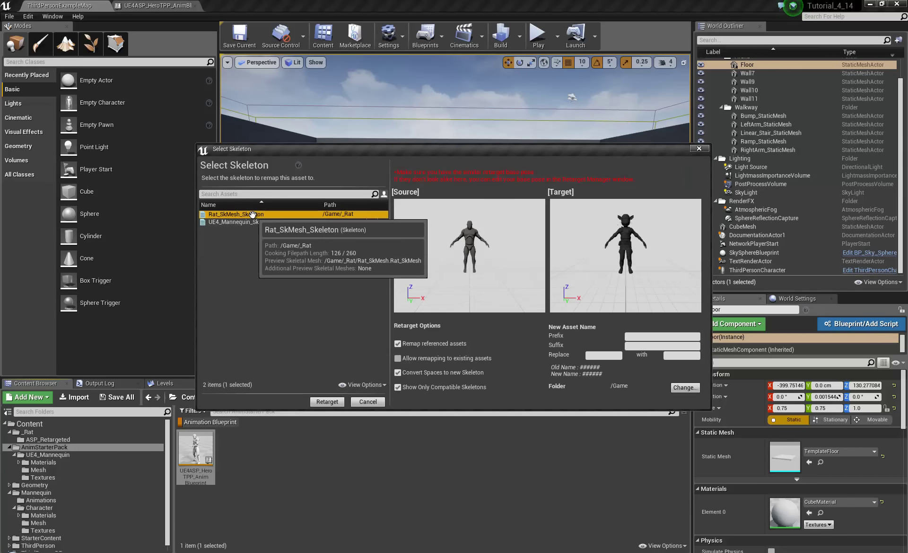
Step: Set the new asset prefix to Rat_, choose _Rat/ASP_Retargeted as the destination folder, and run the retarget
left_click(649, 335)
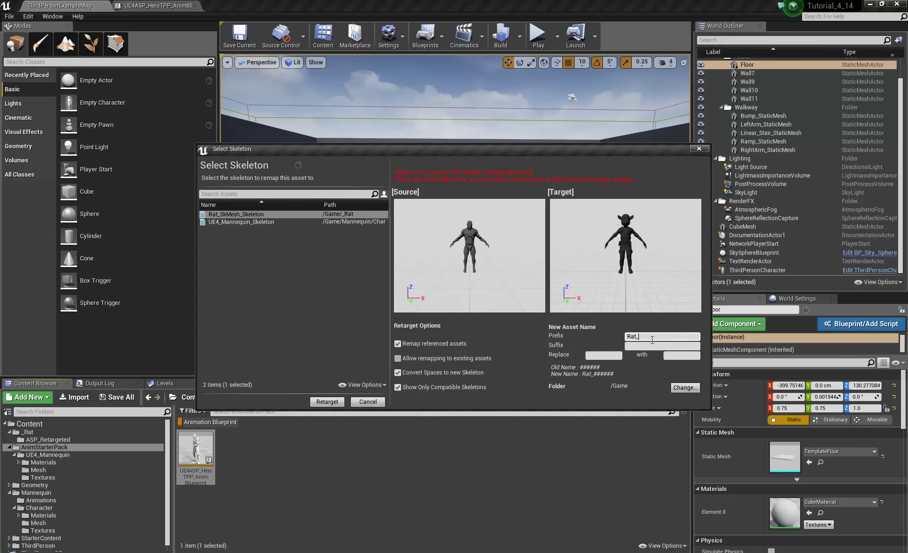
left_click(684, 388)
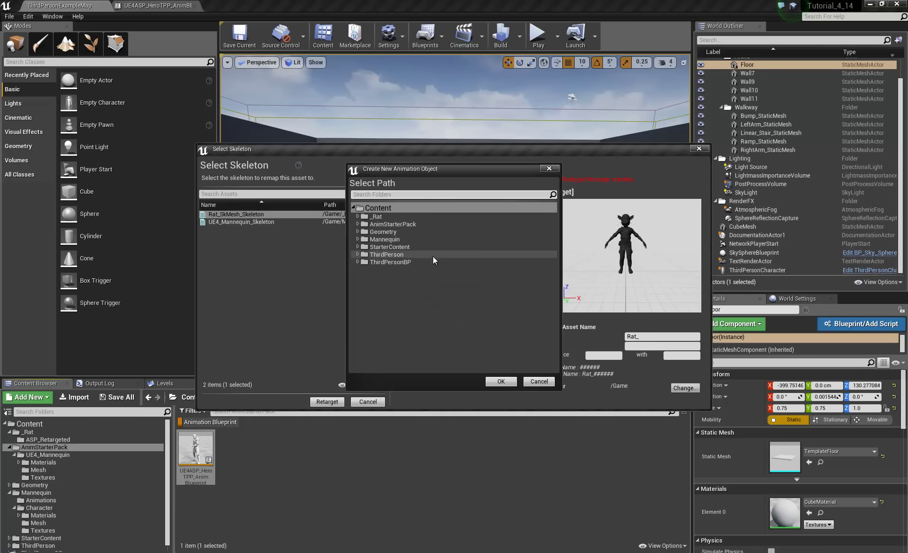
left_click(358, 217)
left_click(396, 223)
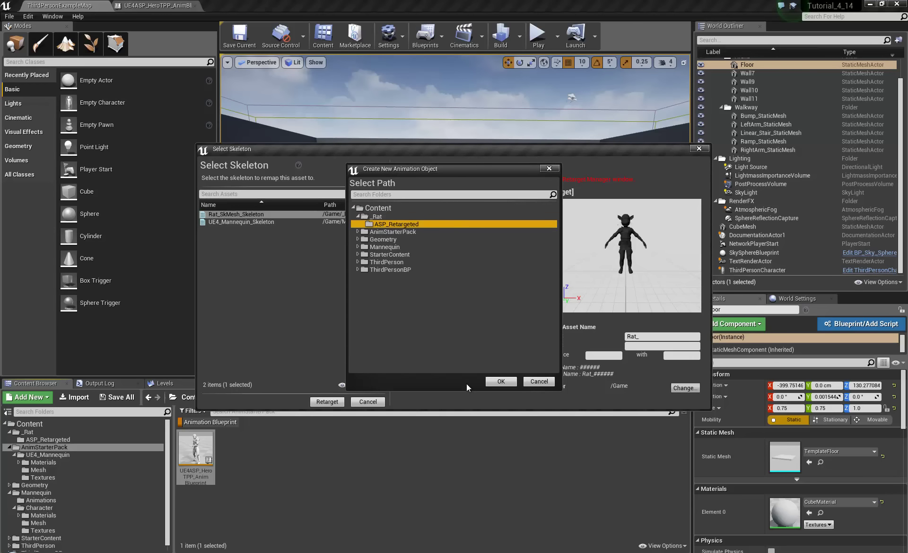
left_click(500, 381)
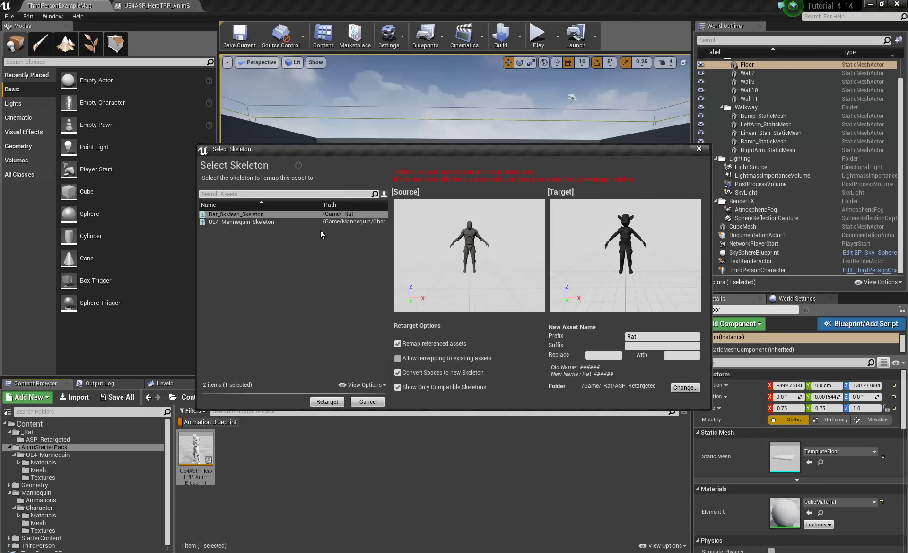
left_click(328, 402)
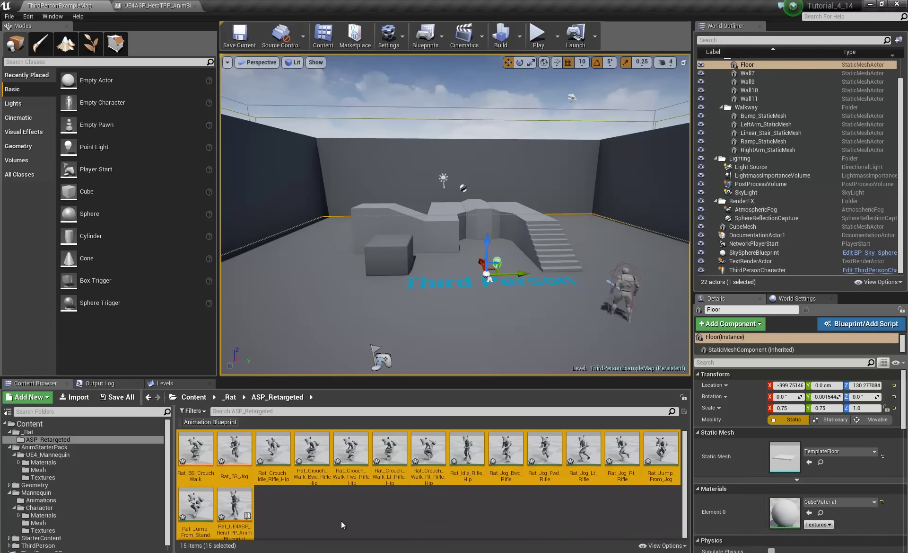
Step: Filter the AnimStarterPack folder to animation blueprints again and reopen UE4ASP_HeroTPP_AnimBlueprint
left_click(61, 446)
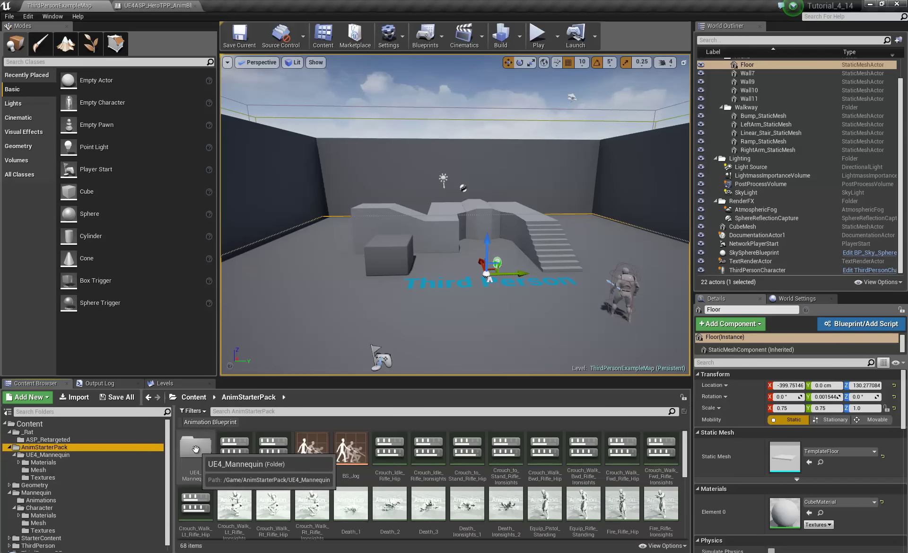
left_click(195, 449)
left_click(211, 421)
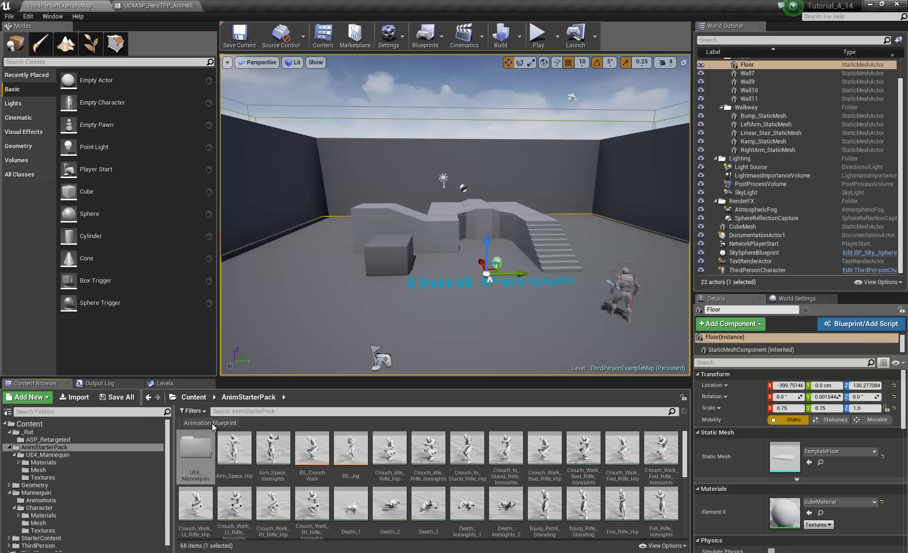
left_click(196, 450)
double_click(196, 450)
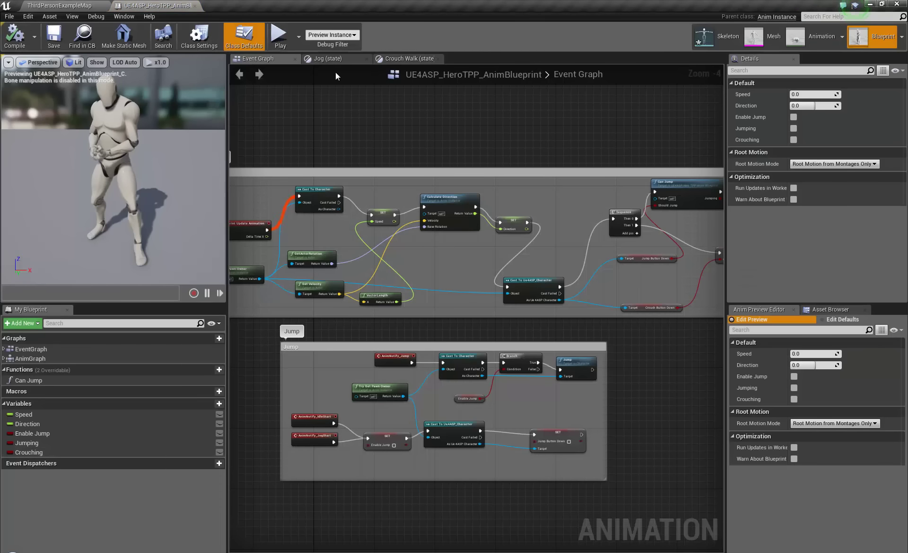
Step: Examine the blend spaces in the Jog and Crouch Walk states and the states of the Locomotion state machine
left_click(342, 62)
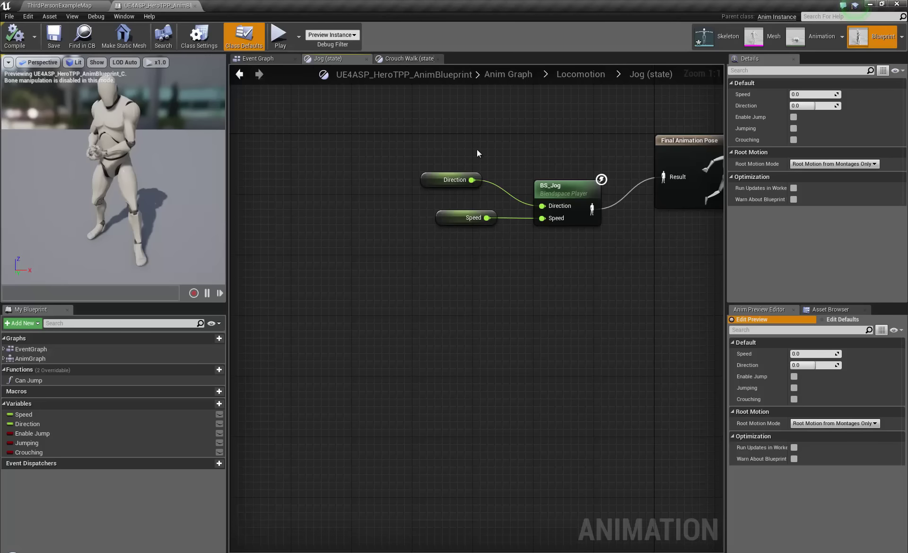
right_click_drag(477, 149, 376, 179)
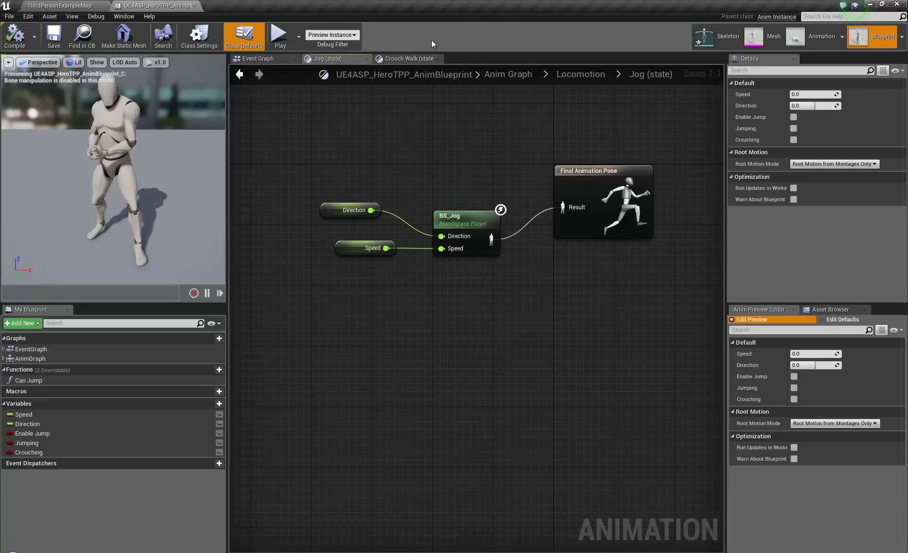
left_click(416, 58)
right_click_drag(438, 183, 375, 207)
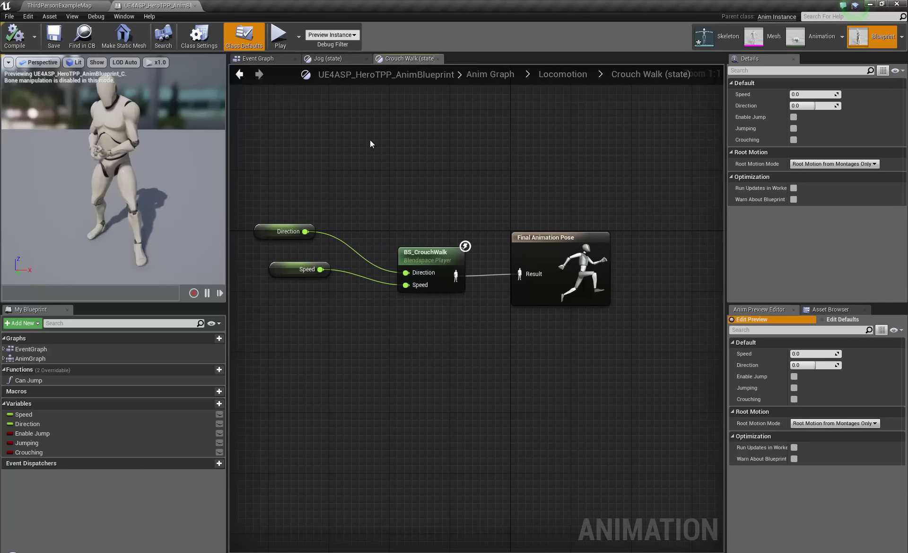
left_click(240, 74)
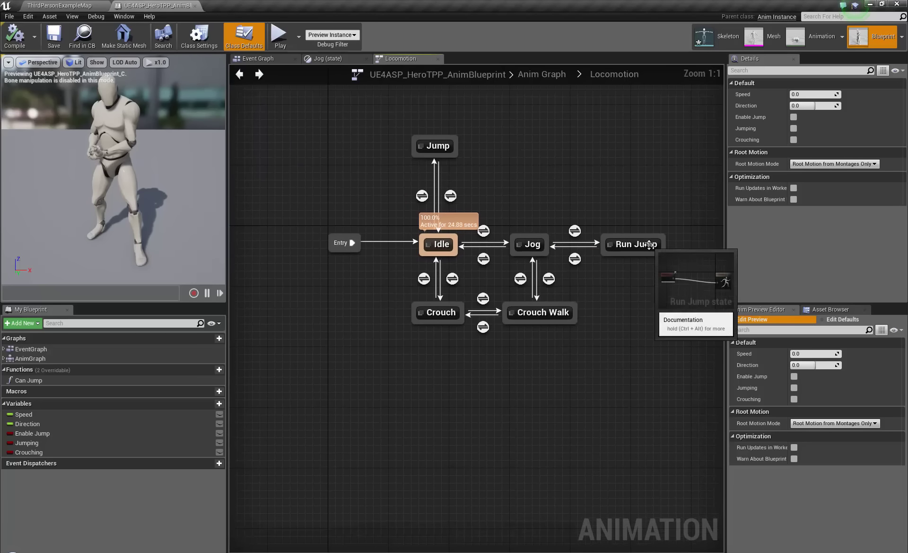
Step: Go back to the Anim Graph and move the Final Animation Pose node farther away from the Locomotion node
left_click(241, 79)
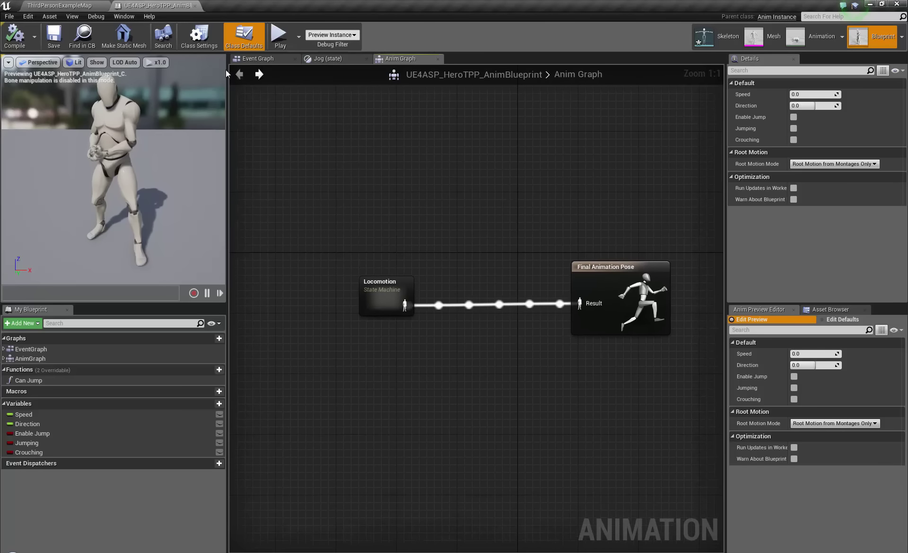
right_click_drag(470, 219, 421, 180)
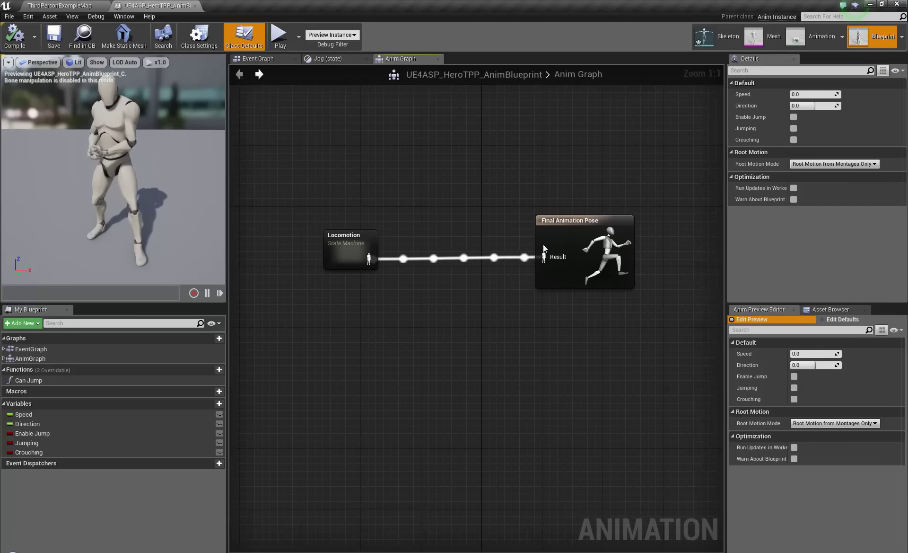
left_click_drag(563, 223, 676, 221)
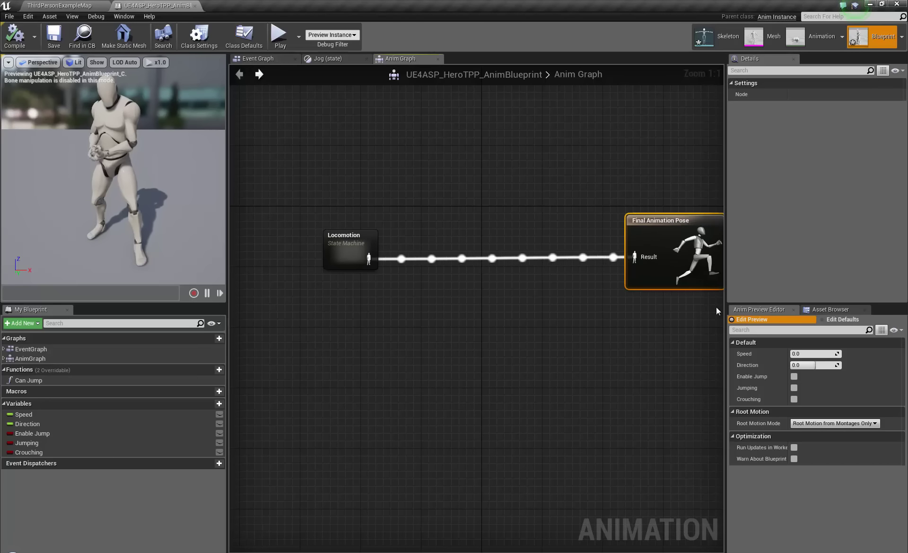
Step: Dock the Asset Browser beneath the Anim Graph and reduce its height
left_click(831, 309)
left_click_drag(831, 309, 353, 518)
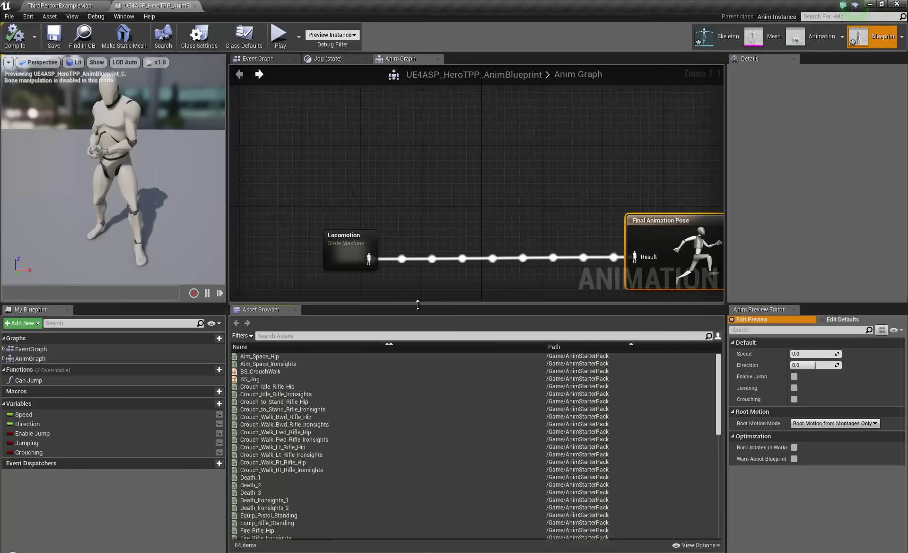
left_click_drag(418, 304, 382, 428)
Step: Dock the Anim Preview Editor under the preview viewport and move My Blueprint beside the Asset Browser
left_click_drag(768, 309, 358, 436)
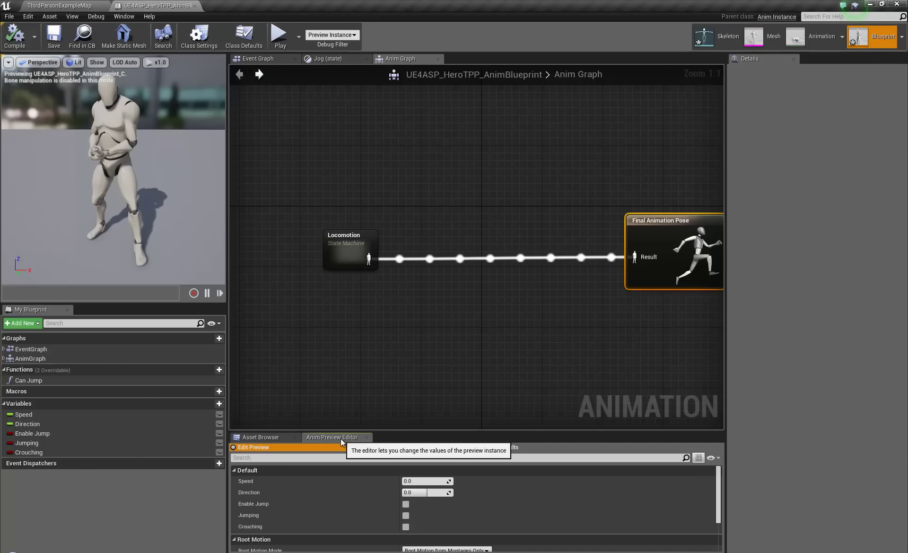
scroll(362, 524, "down", 3)
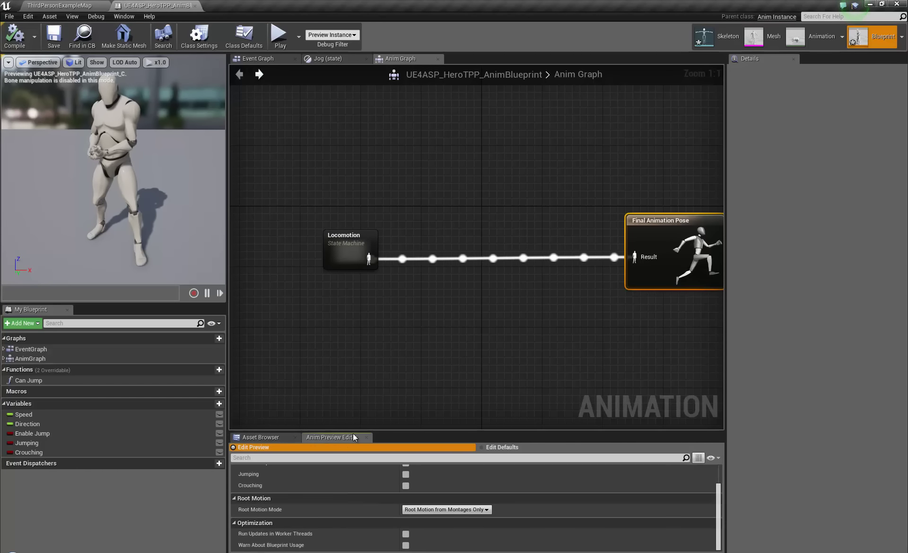
left_click_drag(353, 436, 95, 317)
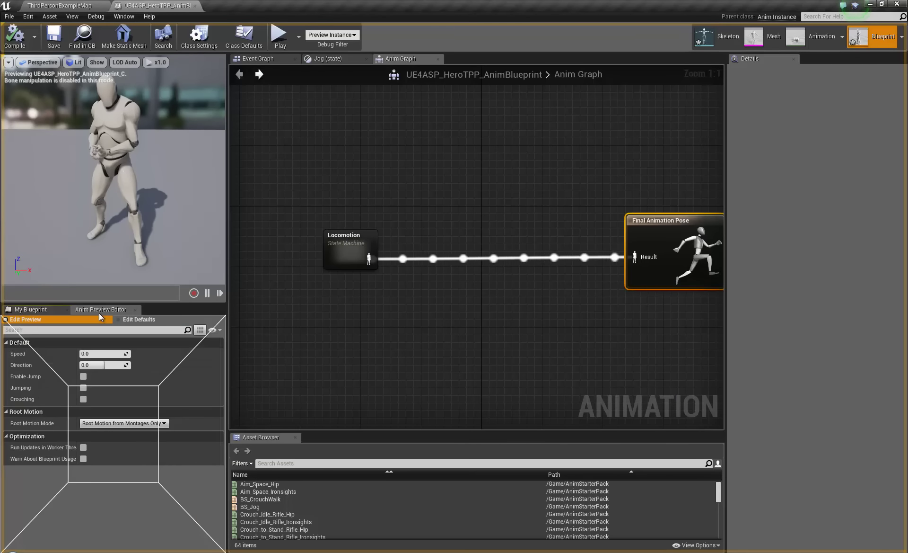
left_click_drag(29, 311, 336, 437)
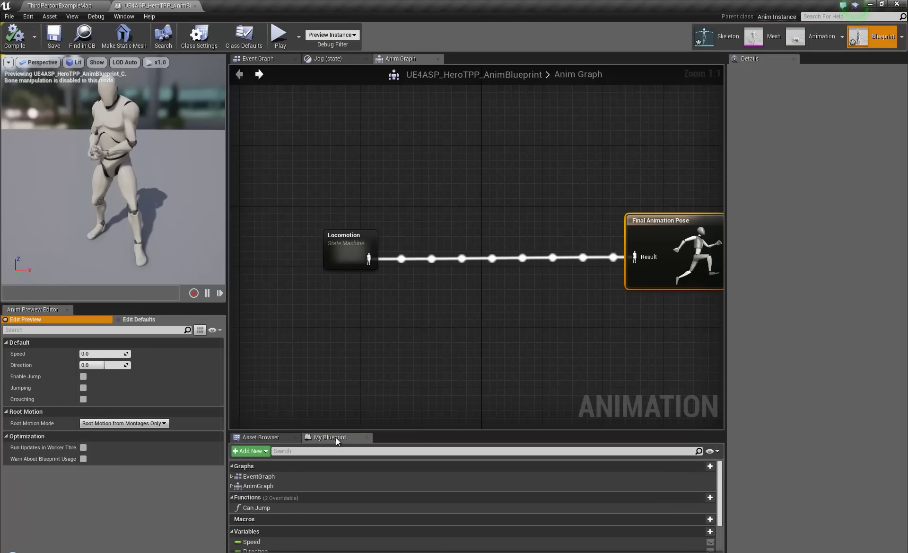
left_click(262, 437)
left_click(341, 437)
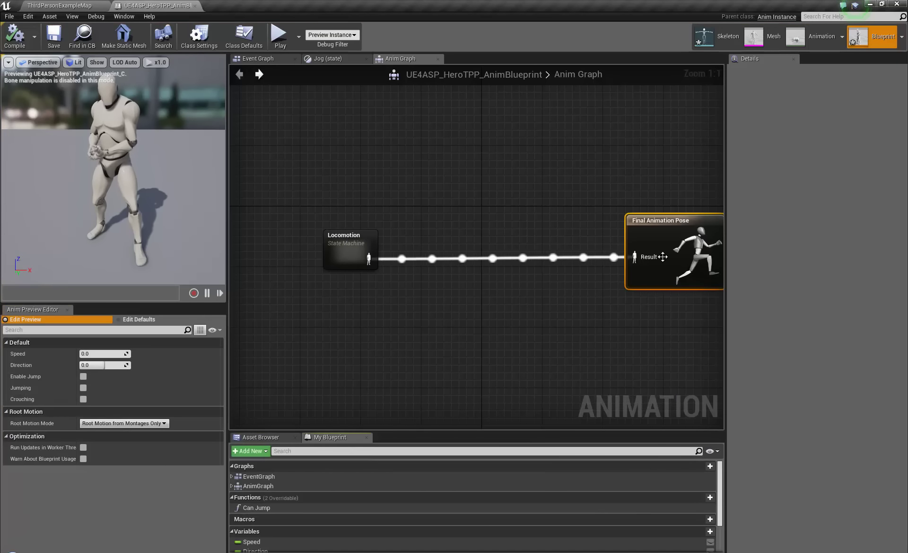
Step: Widen the graph area by narrowing the Details area and the preview viewport column
left_click(727, 139)
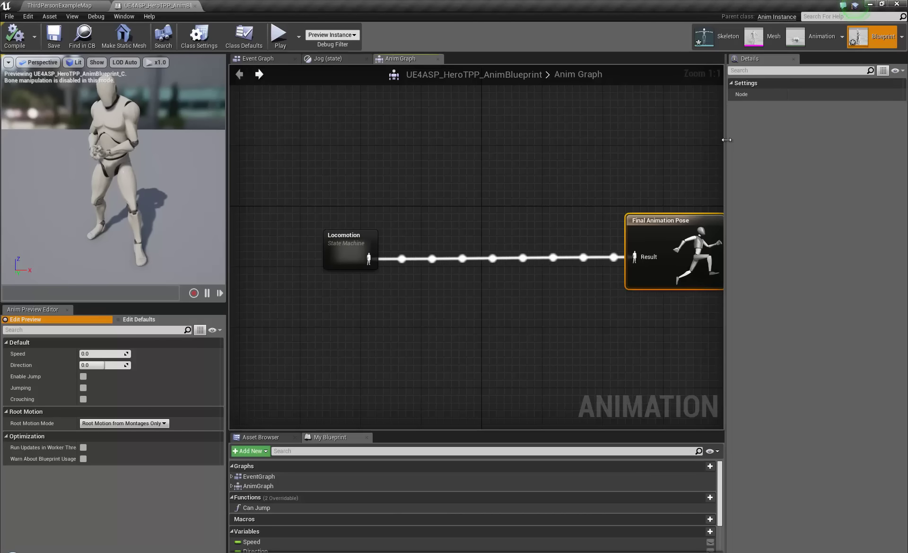
left_click_drag(726, 139, 791, 142)
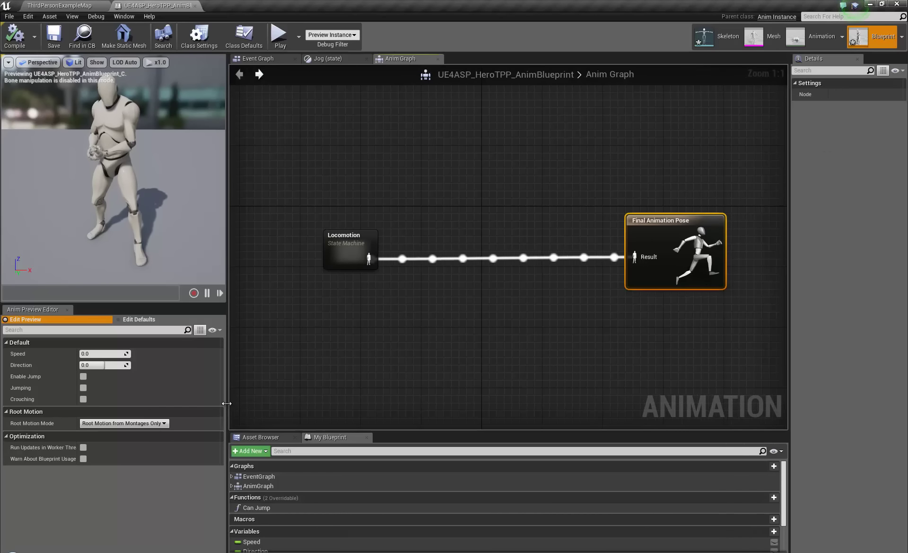
left_click_drag(226, 403, 146, 403)
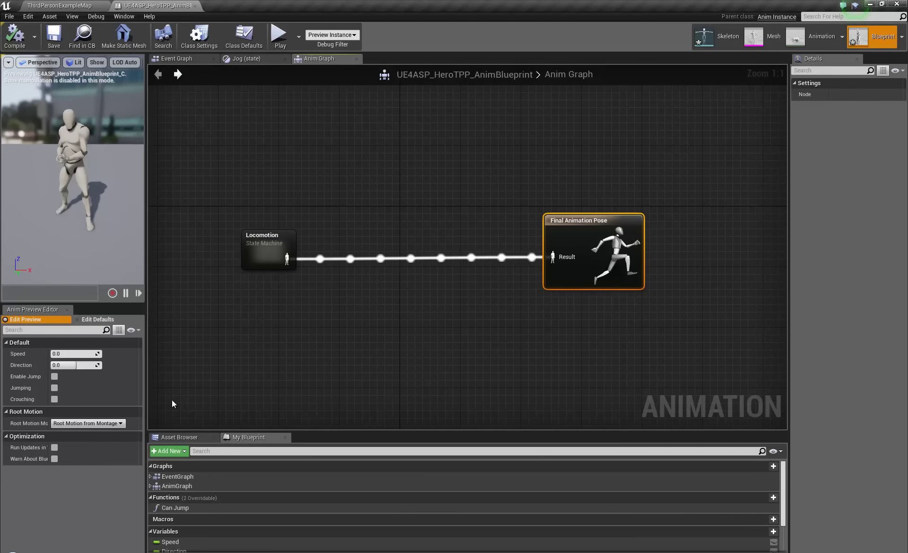
Step: Show the Asset Browser list, find the Death_3 animation, and make free space in the Anim Graph below the Locomotion node
left_click(180, 437)
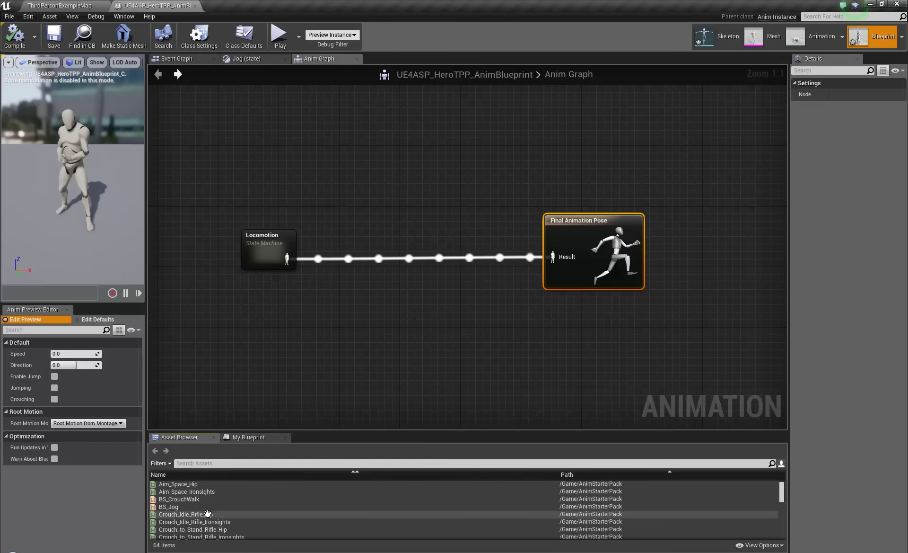
scroll(207, 514, "down", 3)
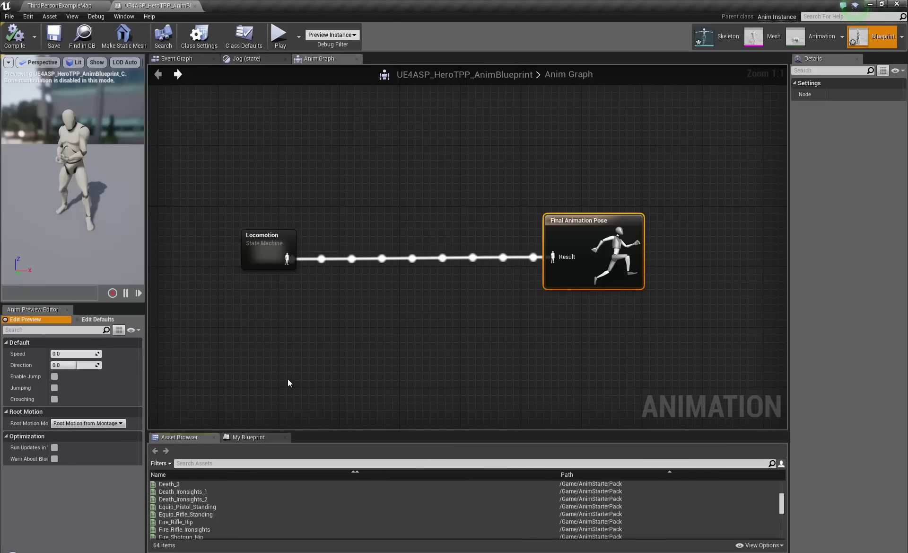
right_click_drag(289, 382, 351, 259)
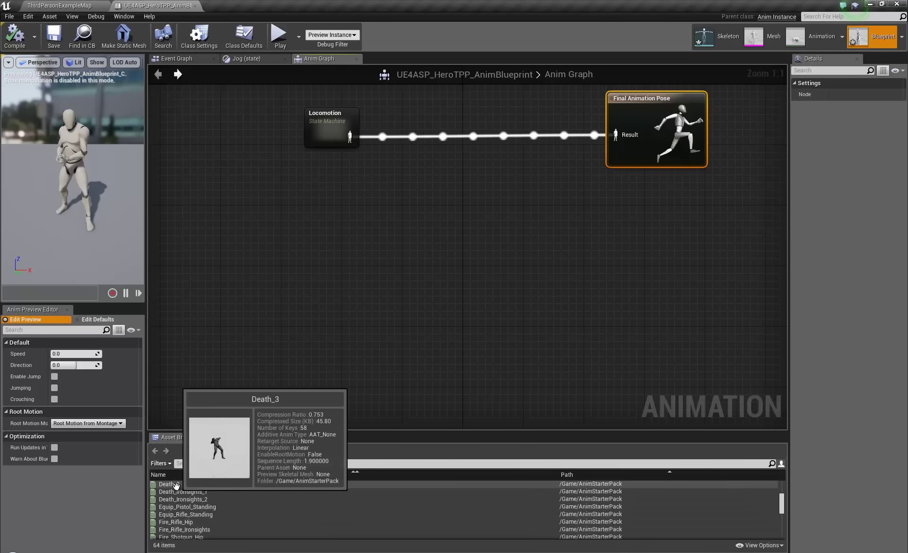
Step: Switch to the level editor and check the retargeted animations in ASP_Retargeted with the Animation Blueprint filter off
left_click(90, 5)
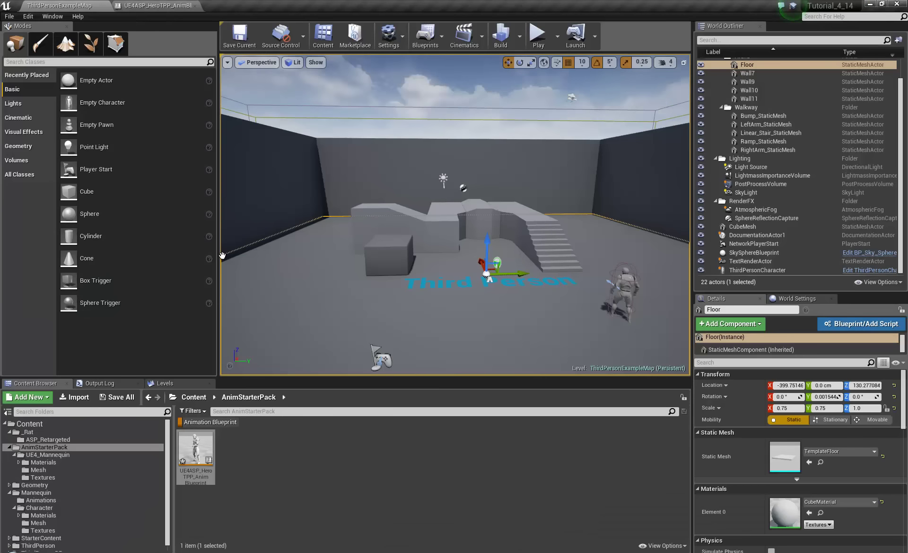
left_click(53, 440)
left_click(203, 422)
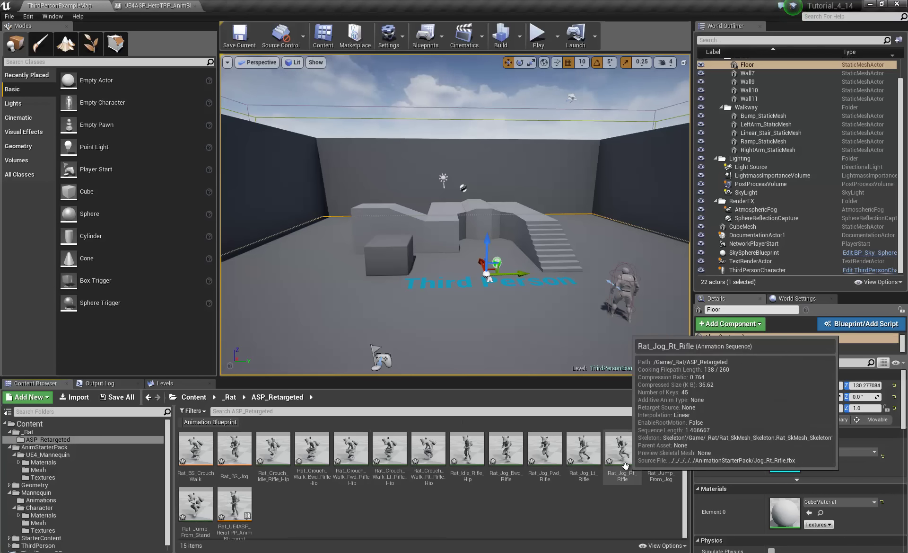
Step: Return to UE4ASP_HeroTPP_AnimBlueprint and add the Death_3 animation to the Anim Graph as a play node below the Locomotion connection
left_click(169, 4)
left_click(170, 484)
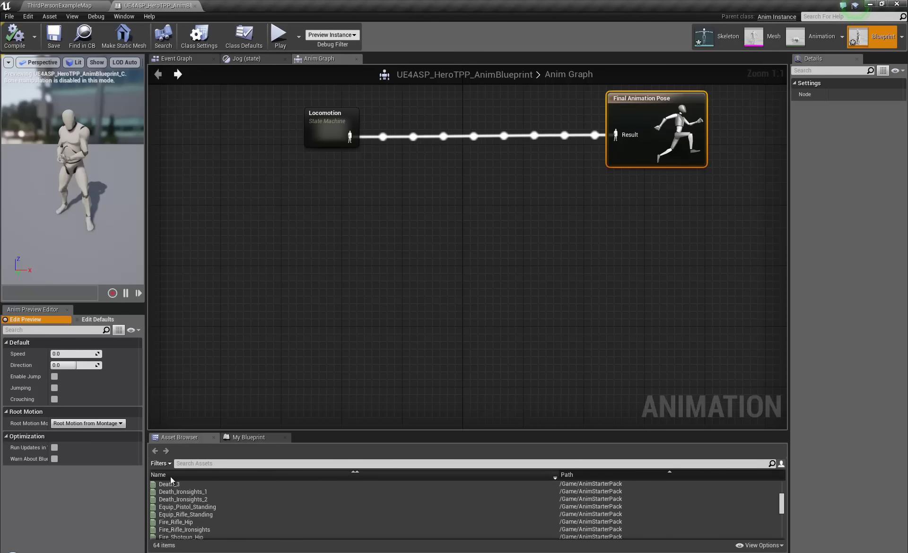
left_click_drag(170, 483, 444, 192)
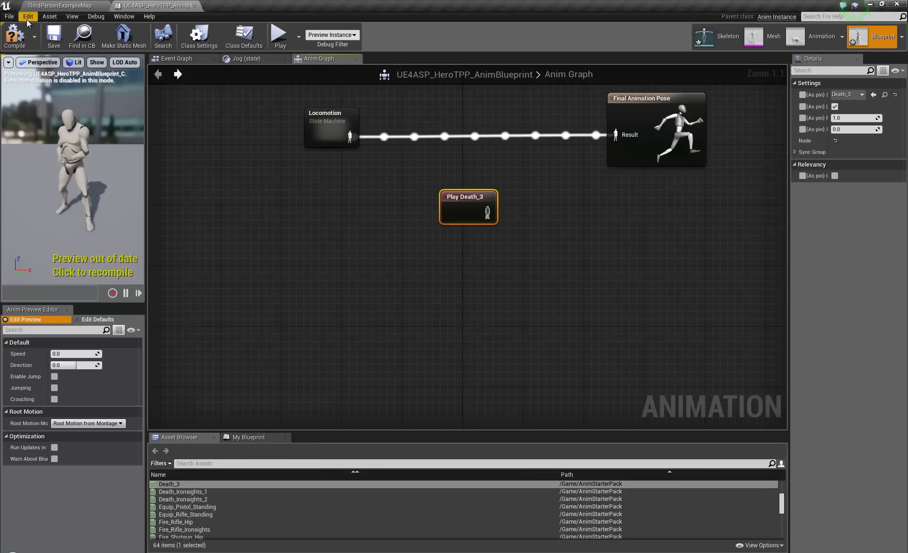
Step: Compile and save UE4ASP_HeroTPP_AnimBlueprint, locate it in the Content Browser, and close its editor
left_click(14, 36)
left_click(54, 38)
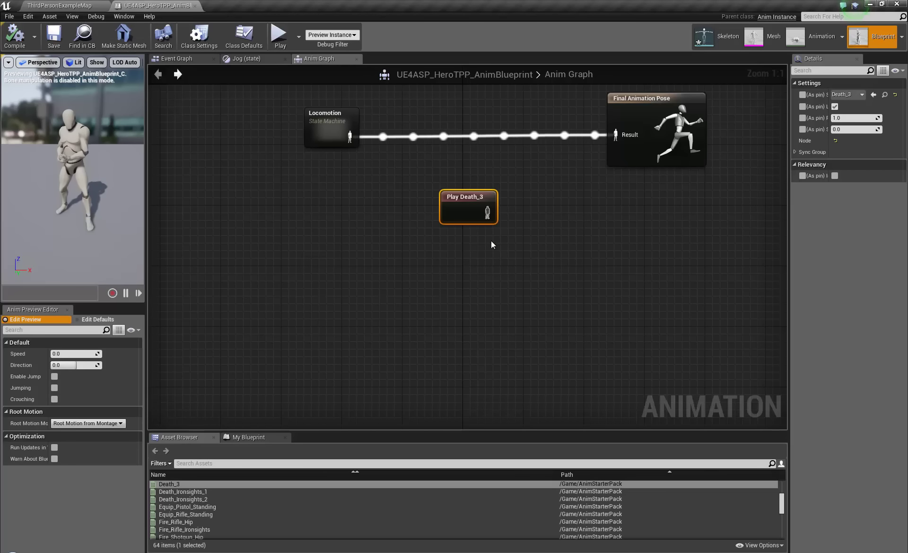
left_click(59, 6)
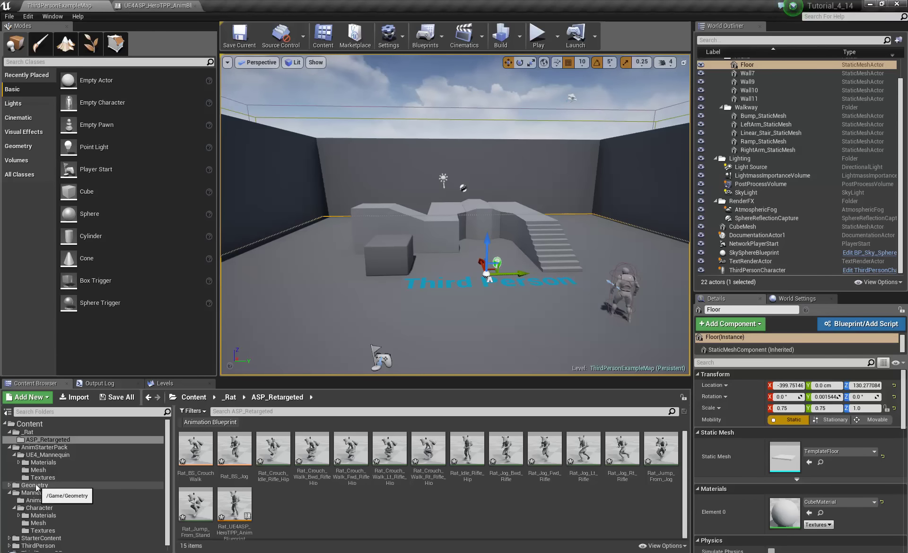
left_click(161, 6)
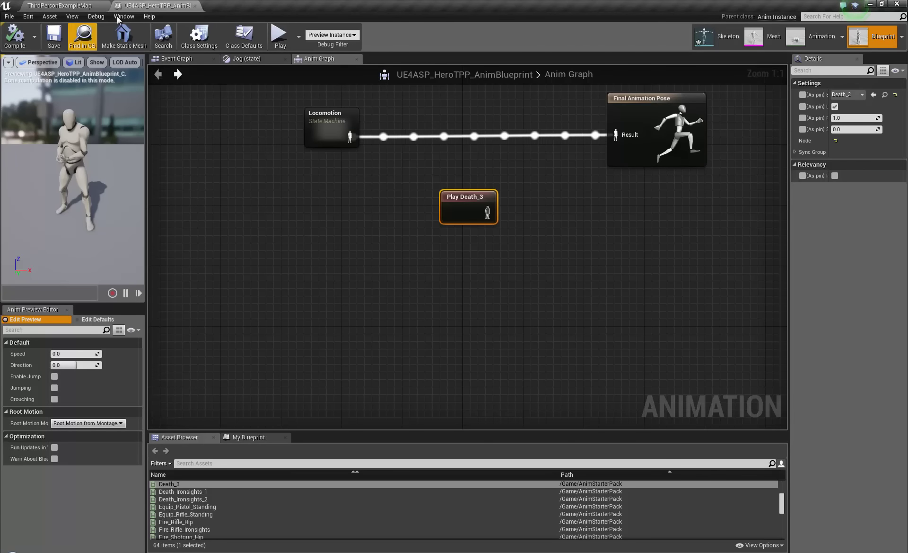
left_click(102, 6)
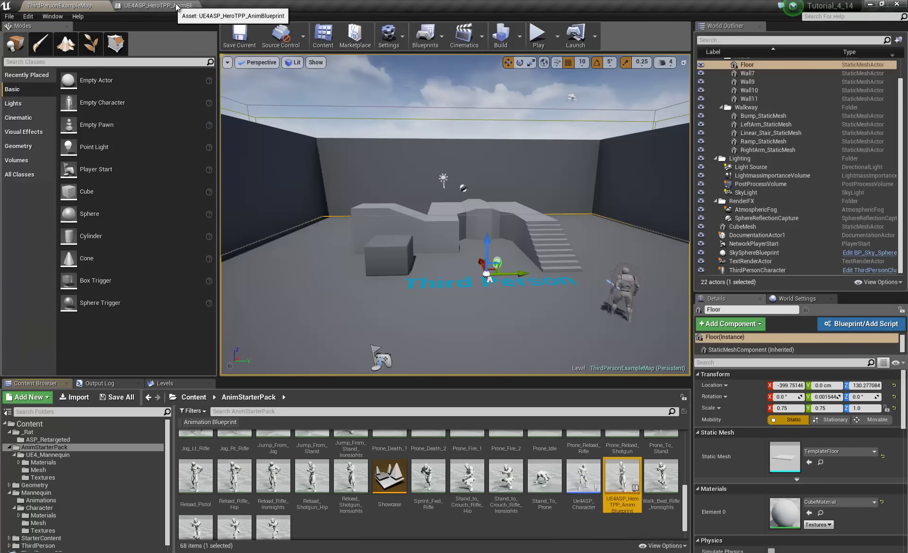
left_click(195, 6)
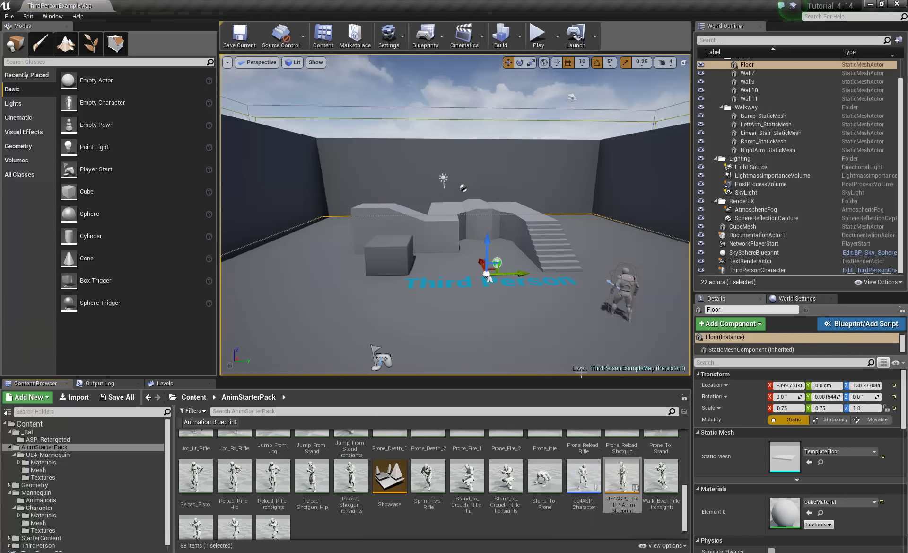
Step: Duplicate and retarget UE4ASP_HeroTPP_AnimBlueprint to Rat_SkMesh_Skeleton with the prefix Rat_, saving into the _Rat/ASP_Retargeted folder
right_click(621, 470)
mouse_move(664, 291)
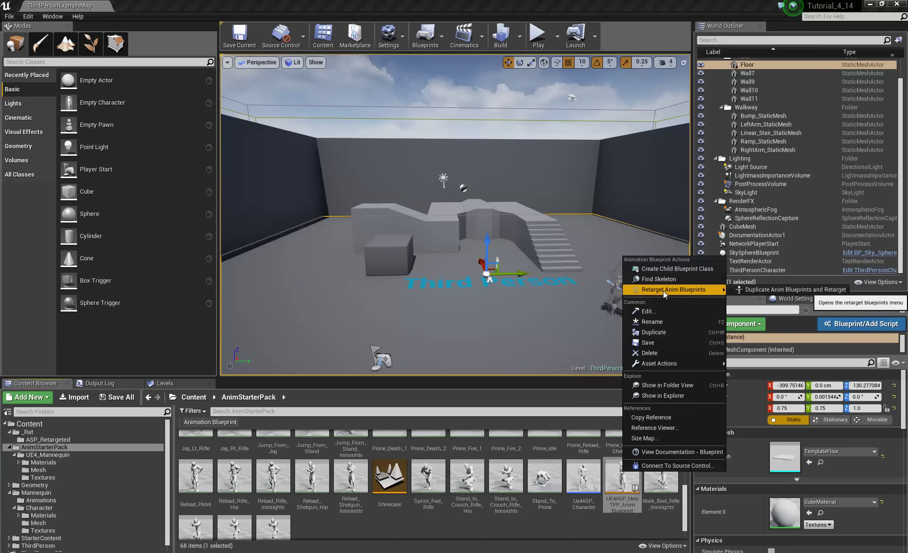
left_click(788, 289)
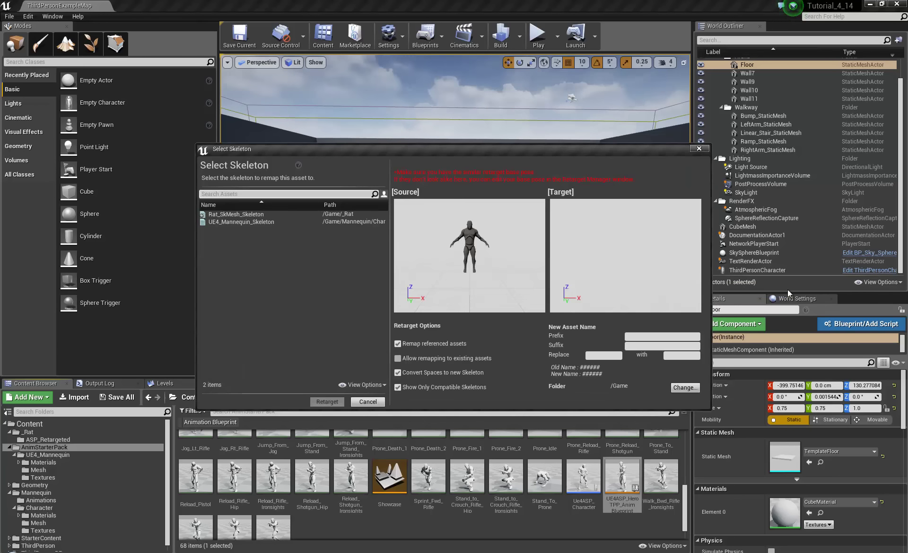
left_click(236, 214)
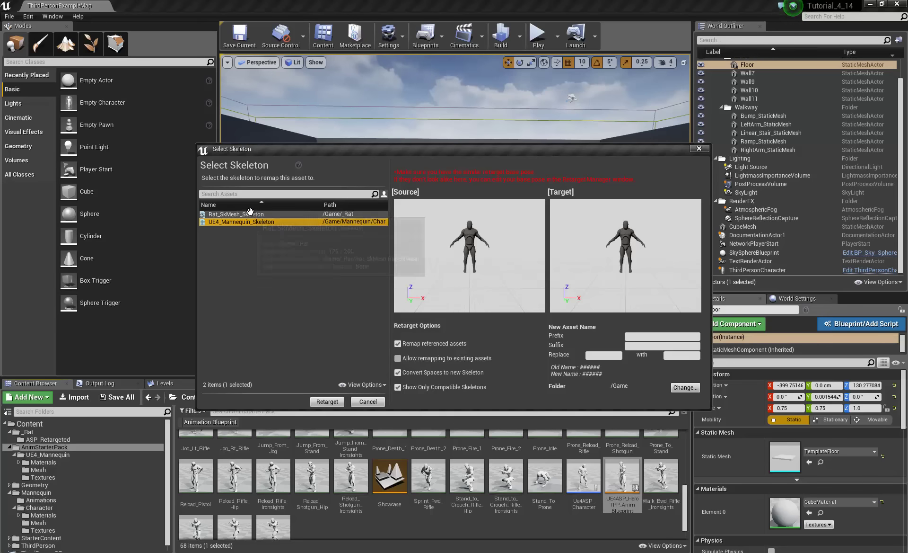
left_click(642, 335)
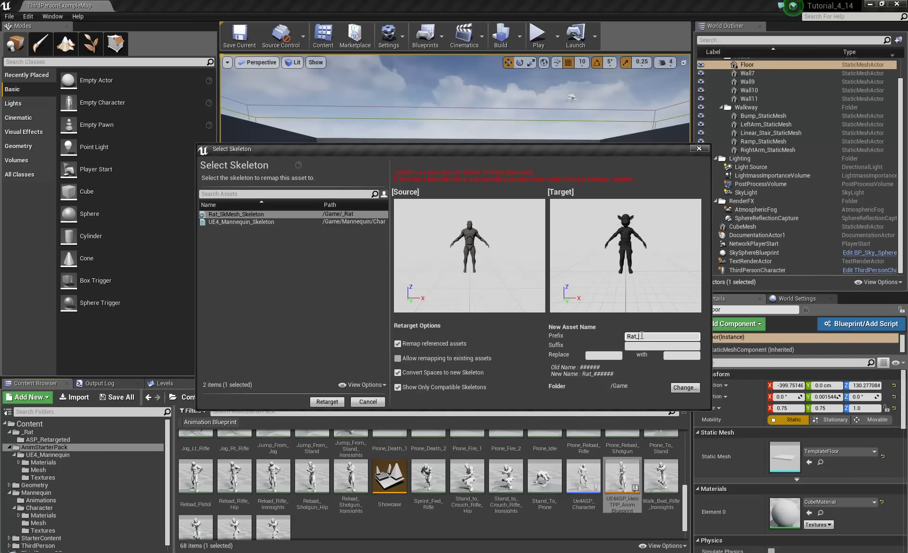
left_click(684, 388)
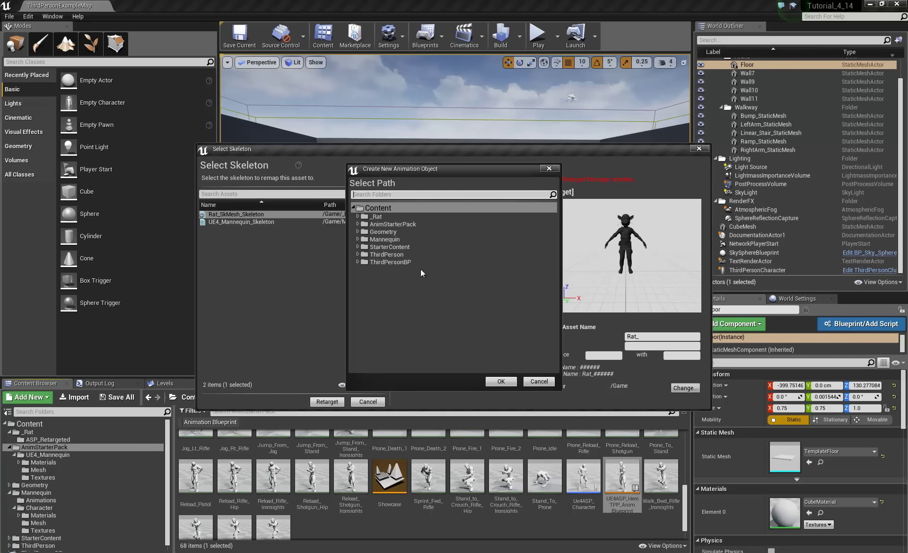
left_click(382, 224)
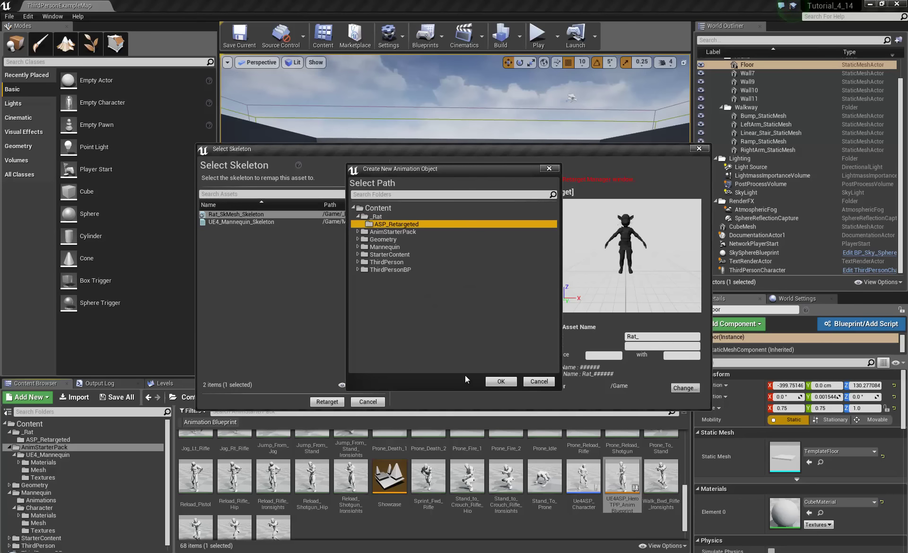
left_click(499, 381)
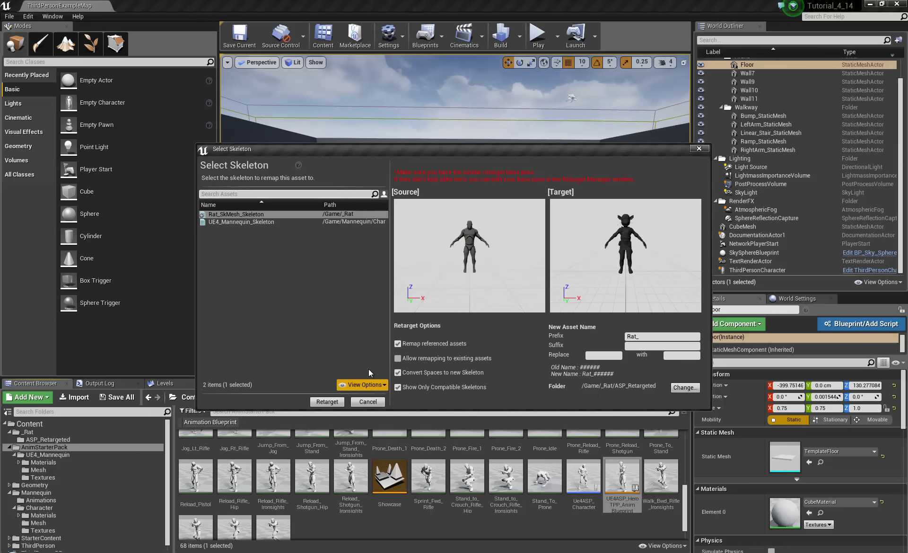
left_click(329, 402)
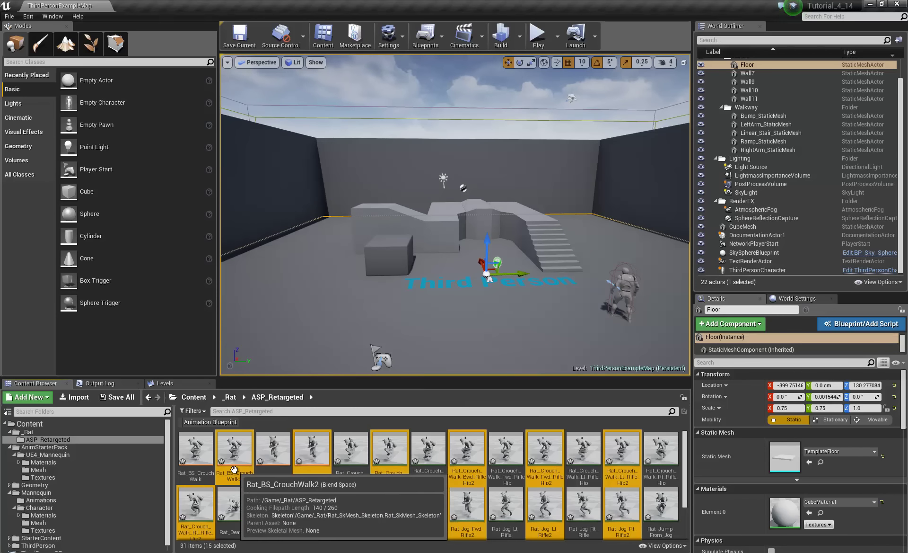
Step: Delete the selected duplicate Rat assets whose names end in 2 from ASP_Retargeted and select all the remaining assets
key("Delete")
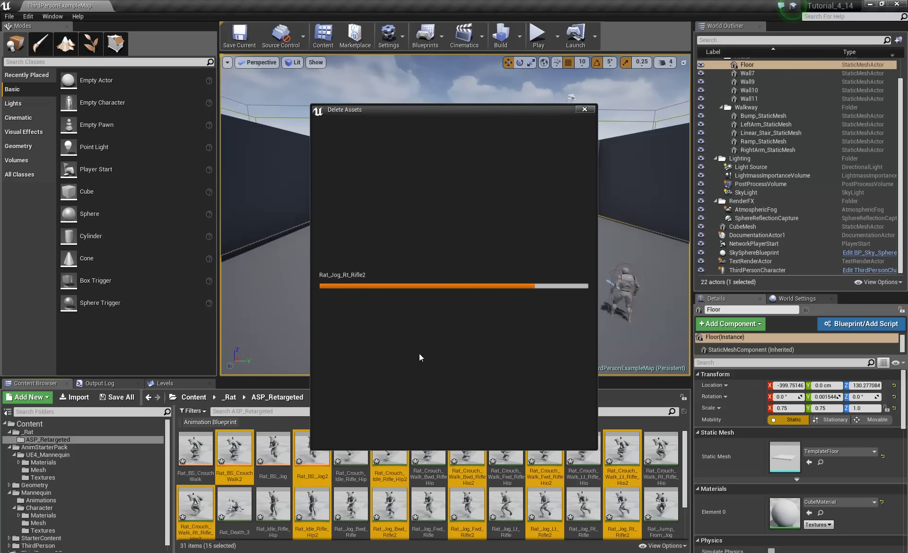
left_click(410, 431)
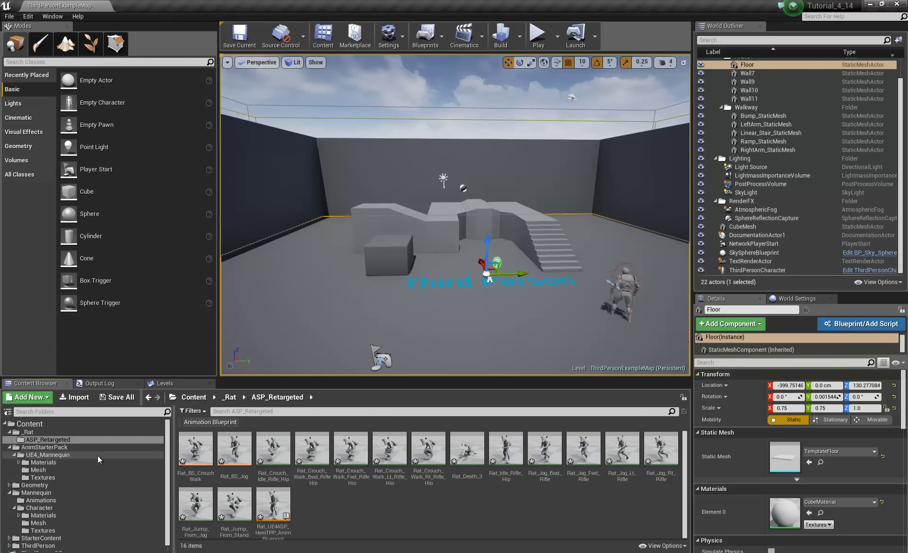
left_click(273, 504)
key("ctrl+a")
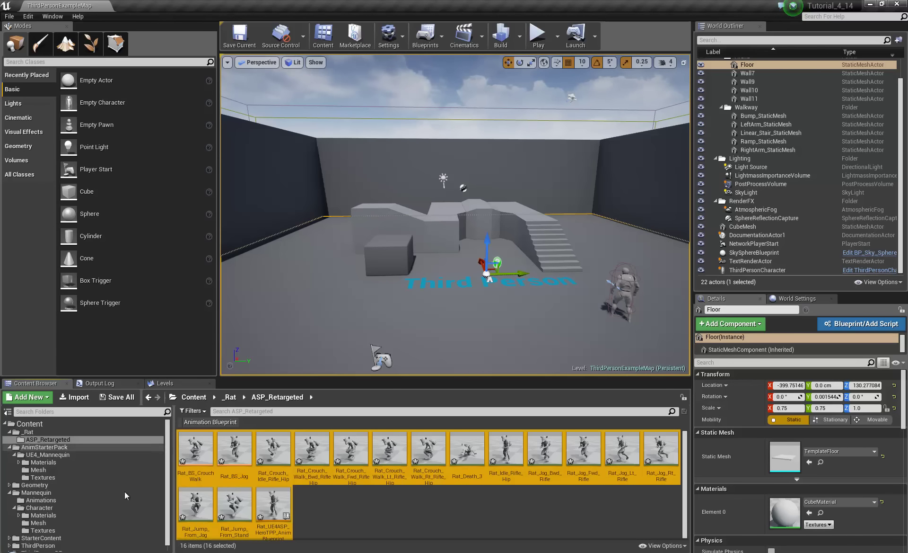
Step: Filter the AnimStarterPack folder by Animation Blueprint and reopen UE4ASP_HeroTPP_AnimBlueprint
left_click(45, 447)
left_click(201, 421)
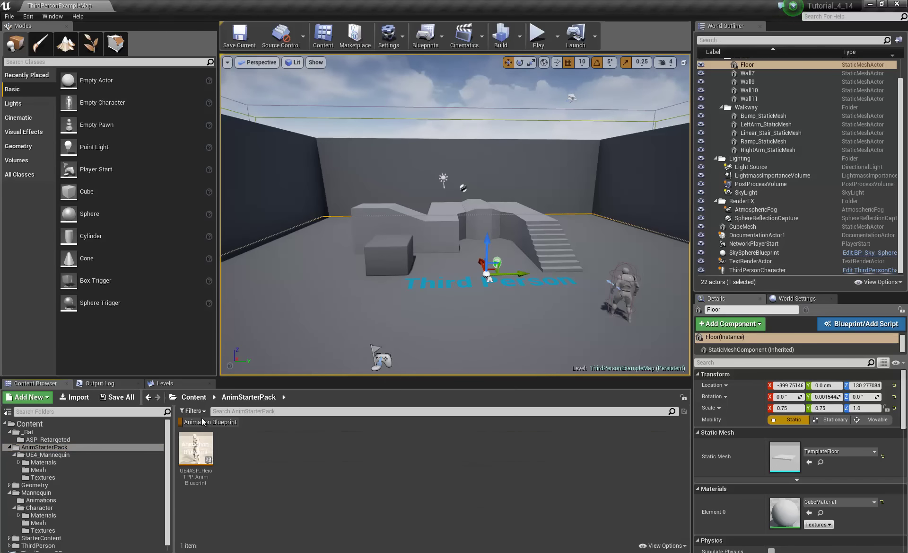
double_click(204, 451)
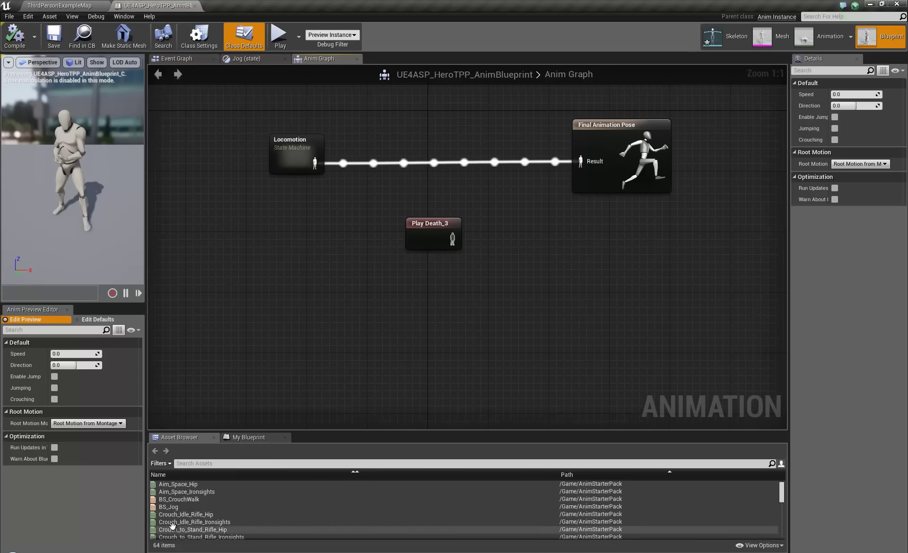
Step: Add the Aim_Space_Hip animation to the Anim Graph as a play node below Locomotion
left_click(188, 484)
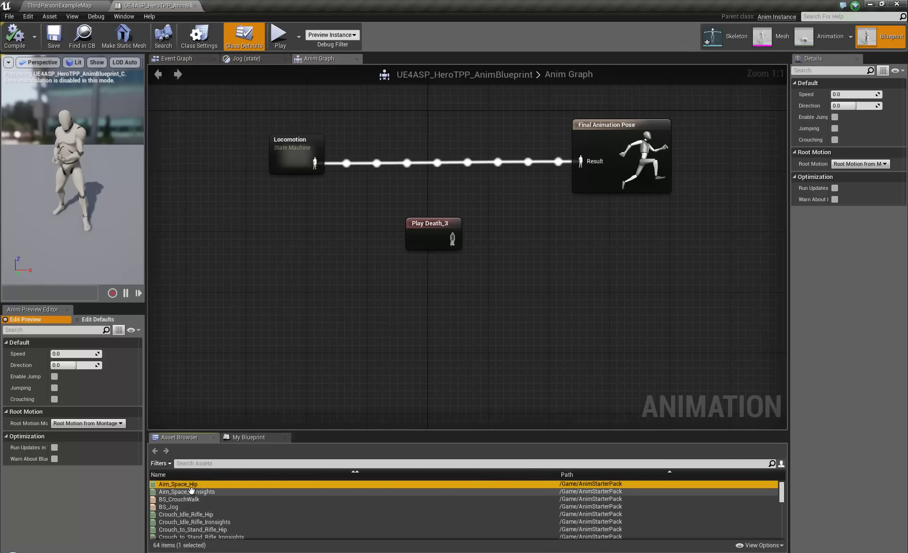
left_click_drag(188, 484, 302, 214)
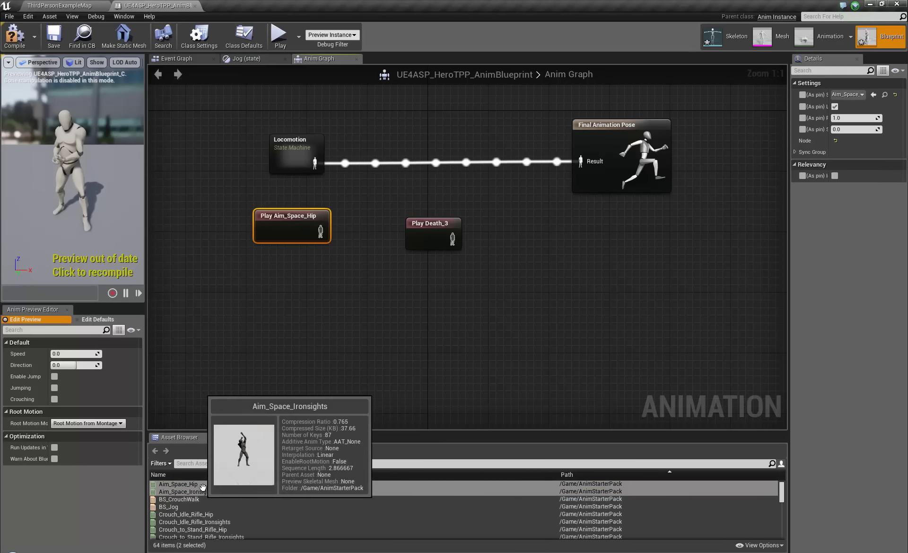
left_click_drag(189, 491, 265, 272)
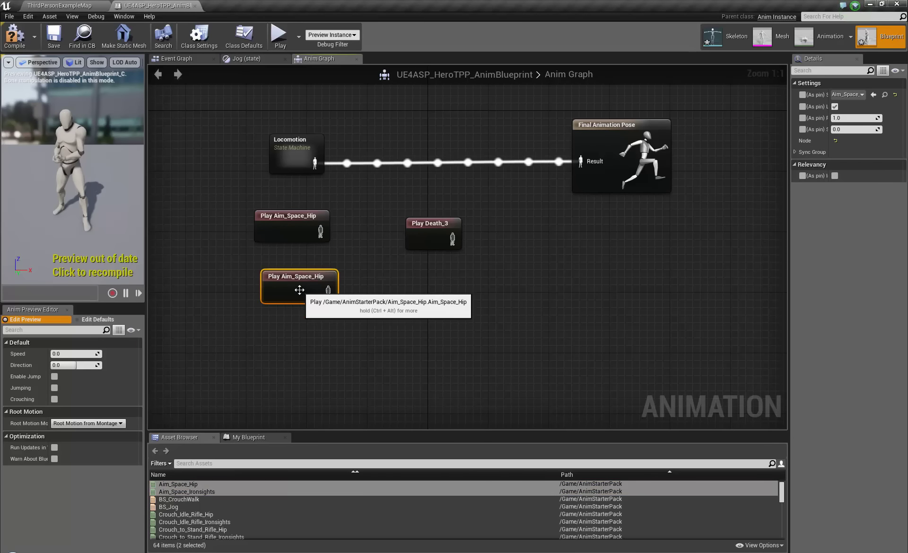
left_click(297, 271)
key("Delete")
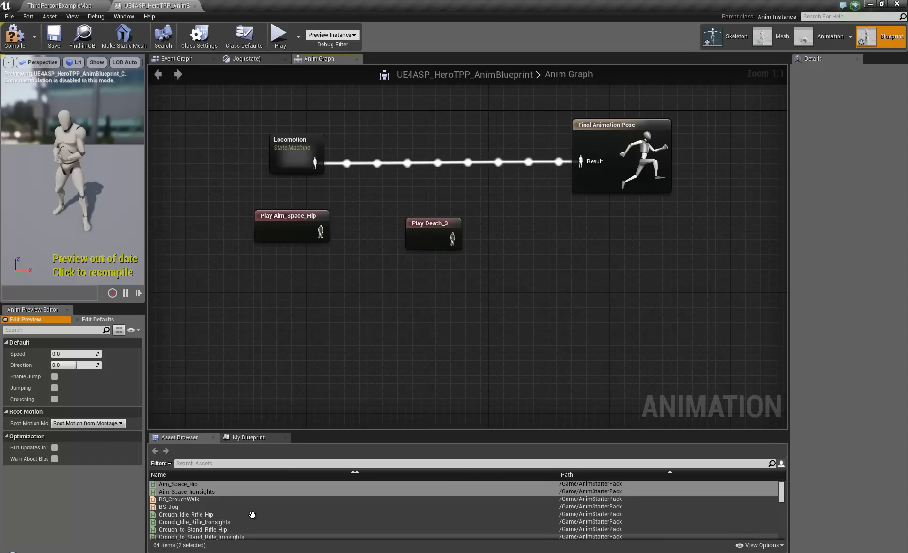
Step: Add Aim_Space_Ironsights, Crouch_Idle_Rifle_Hip and Crouch_Idle_Rifle_Ironsights as play nodes below the Aim_Space_Hip node
left_click(171, 506)
left_click(187, 491)
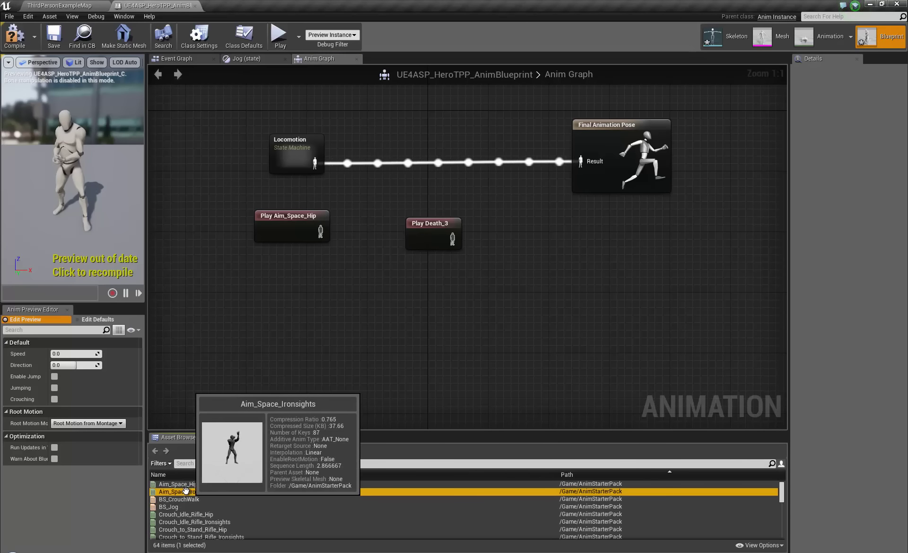
left_click_drag(225, 427, 255, 248)
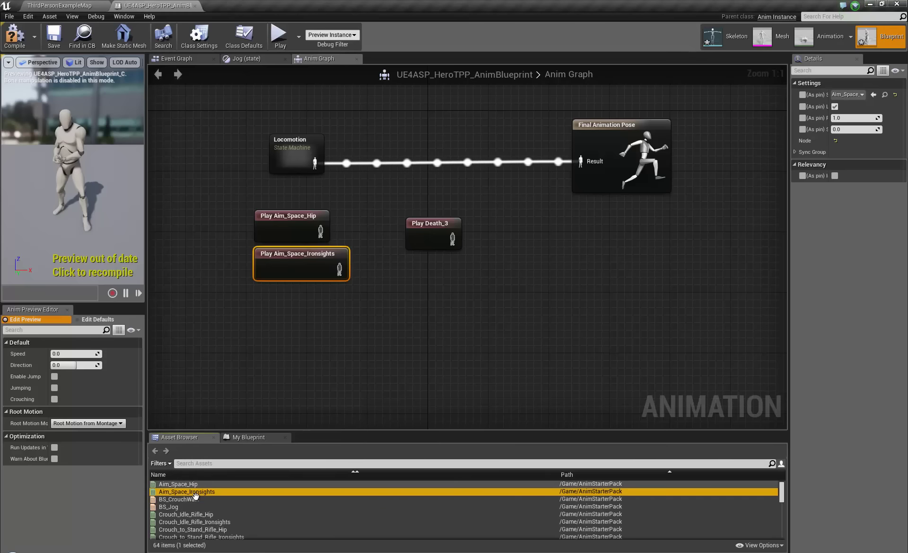
left_click_drag(178, 515, 261, 308)
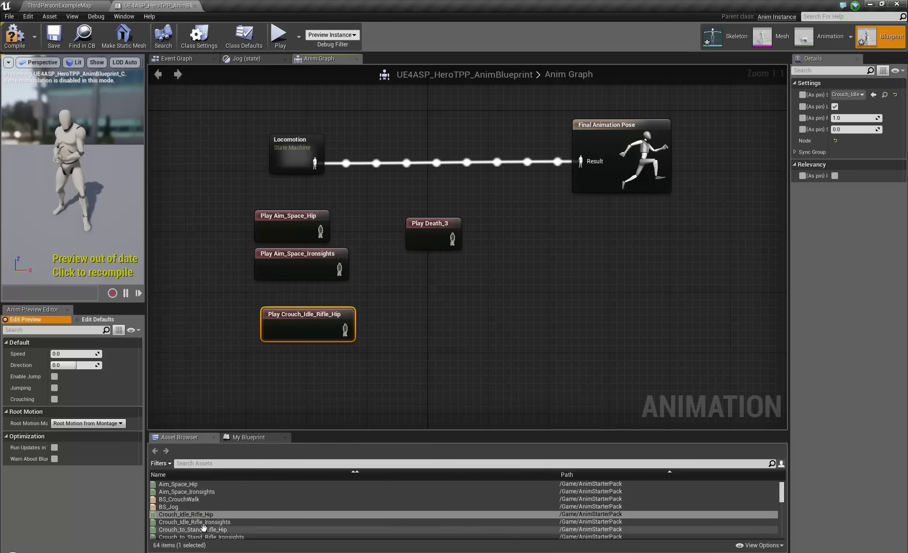
left_click_drag(214, 523, 270, 355)
Step: Add Crouch_to_Stand_Rifle_Hip and Crouch_to_Stand_Rifle_Ironsights as play nodes below the crouch idle nodes
right_click_drag(428, 298, 456, 204)
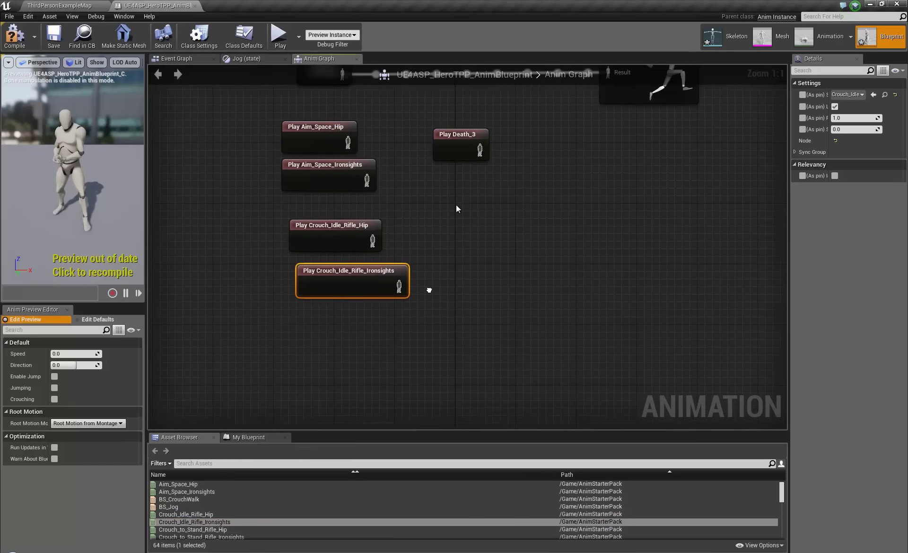
left_click_drag(208, 528, 298, 300)
left_click_drag(222, 537, 299, 344)
Step: Add play nodes for the Hip and Ironsights versions of Crouch_Walk_Bwd_Rifle and Crouch_Walk_Fwd_Rifle to the Anim Graph
scroll(229, 509, "down", 2)
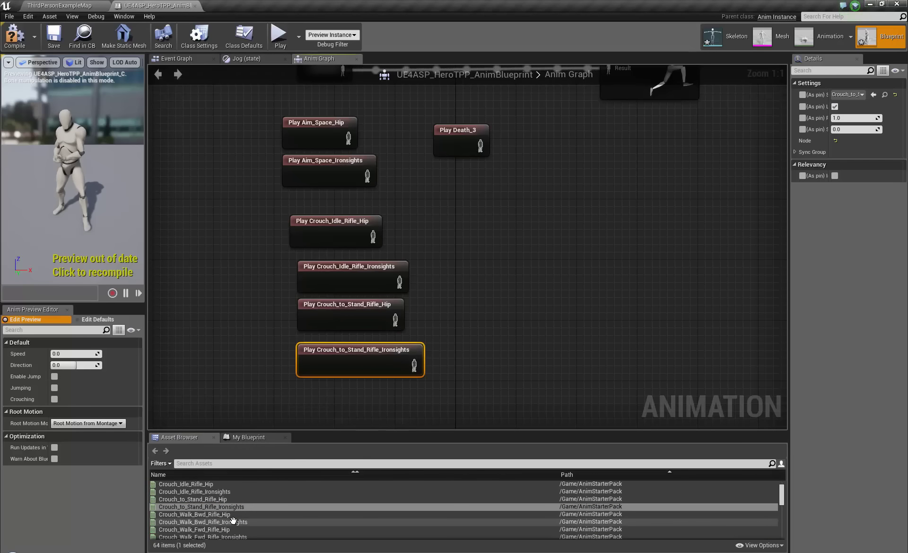
left_click_drag(229, 514, 297, 389)
left_click_drag(235, 521, 487, 232)
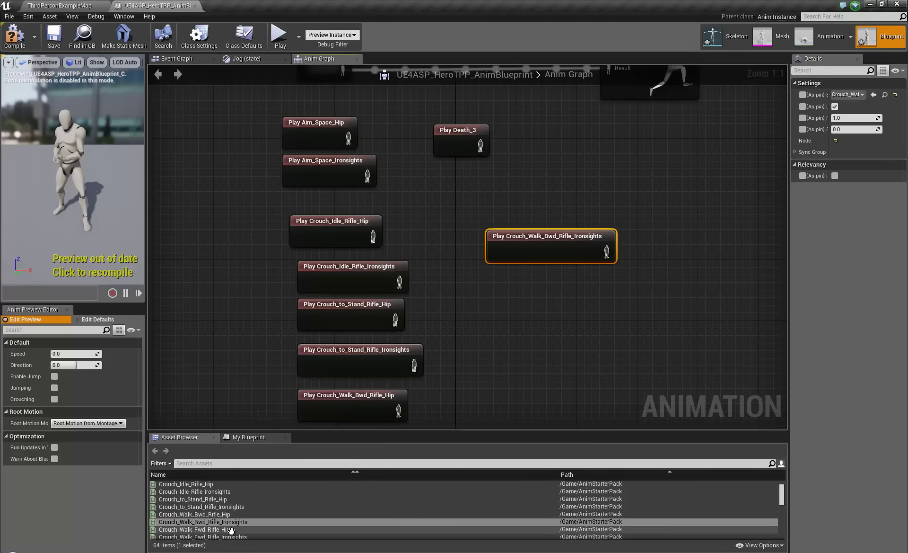
left_click_drag(194, 529, 494, 284)
left_click_drag(203, 537, 487, 269)
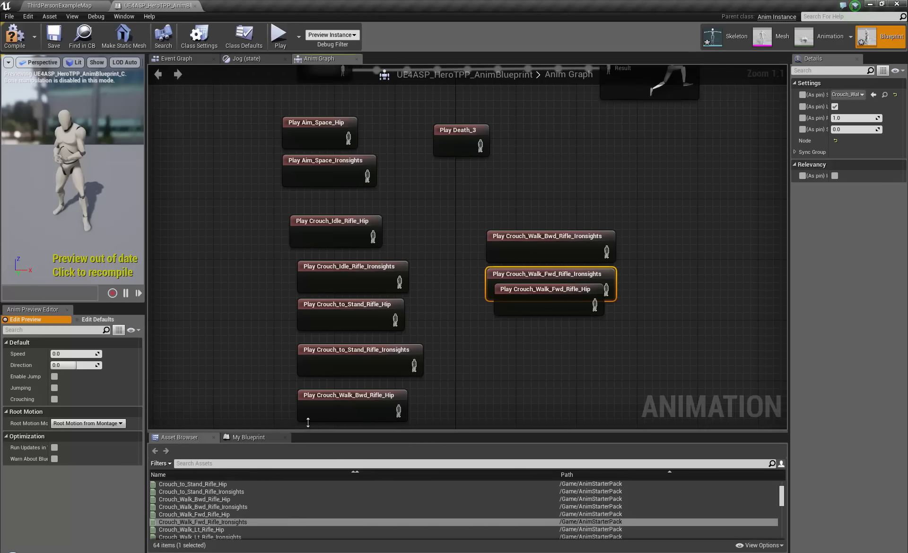
Step: Enlarge the Asset Browser and add play nodes for the Hip and Ironsights versions of Crouch_Walk_Lt_Rifle and Crouch_Walk_Rt_Rifle
left_click_drag(308, 432, 318, 211)
left_click_drag(218, 310, 212, 152)
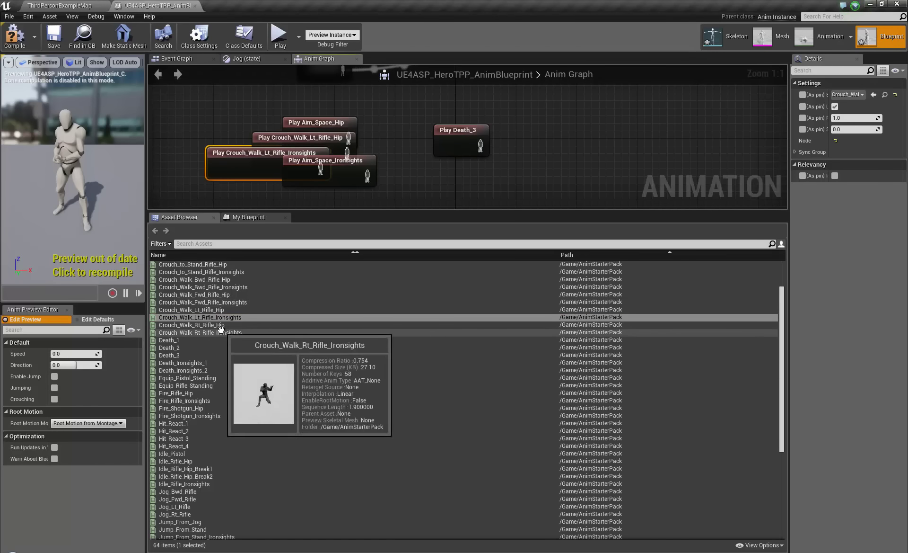
left_click_drag(211, 325, 274, 217)
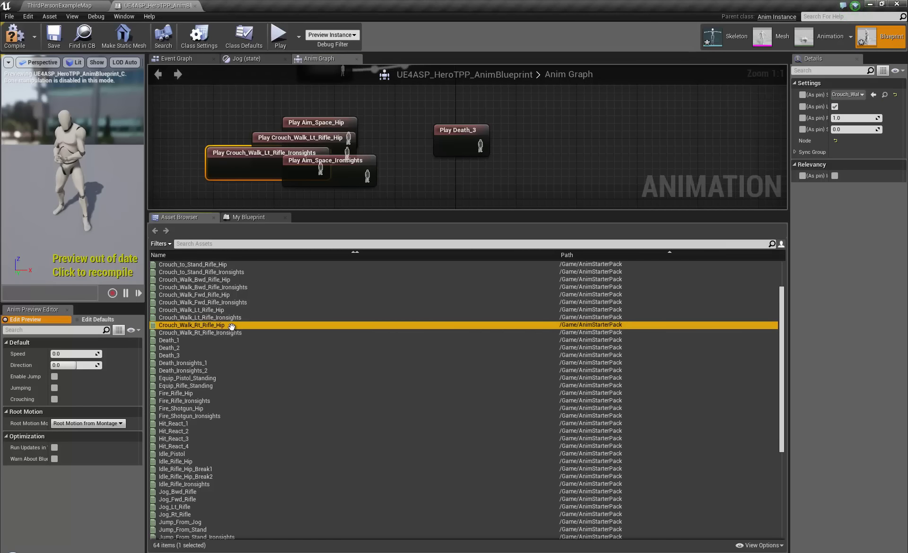
mouse_move(232, 326)
left_click_drag(232, 326, 400, 124)
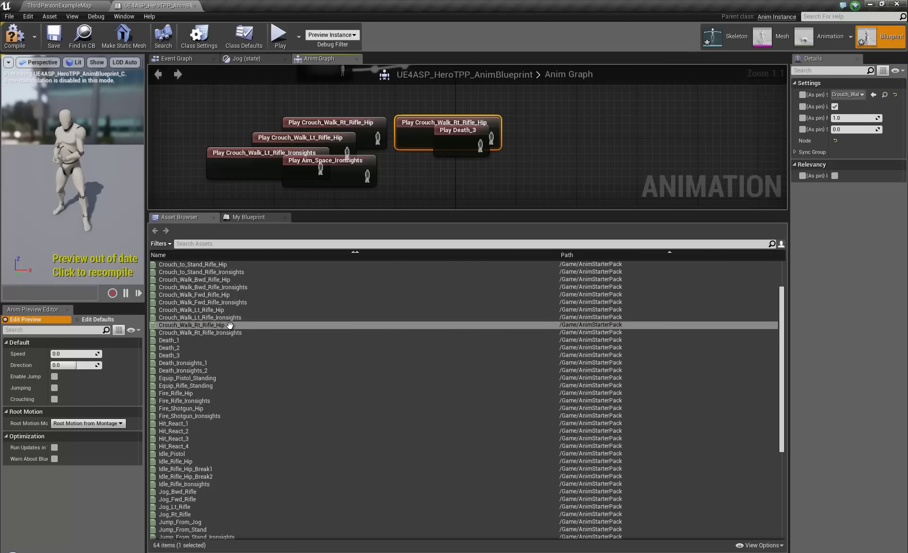
left_click_drag(226, 331, 396, 178)
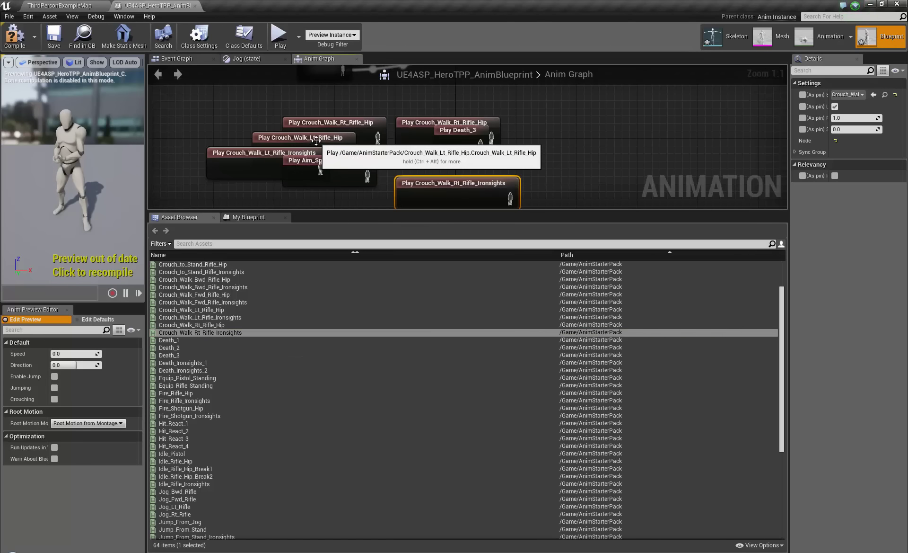
Step: Spread apart the overlapping Crouch_Walk_Lt_Rifle, Crouch_Walk_Rt_Rifle_Hip and Death_3 play nodes in the Anim Graph
left_click_drag(318, 145, 227, 114)
left_click_drag(348, 122, 643, 97)
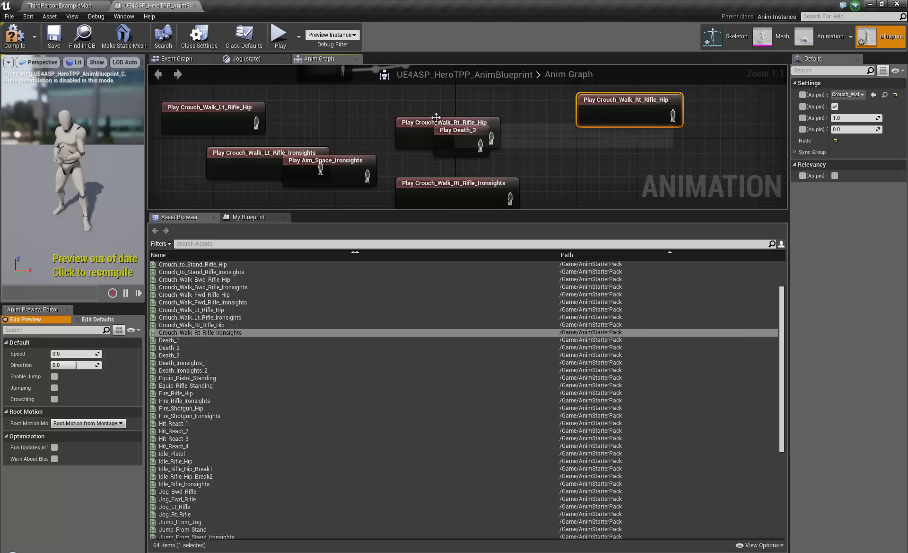
left_click_drag(415, 126, 332, 96)
left_click_drag(454, 128, 492, 114)
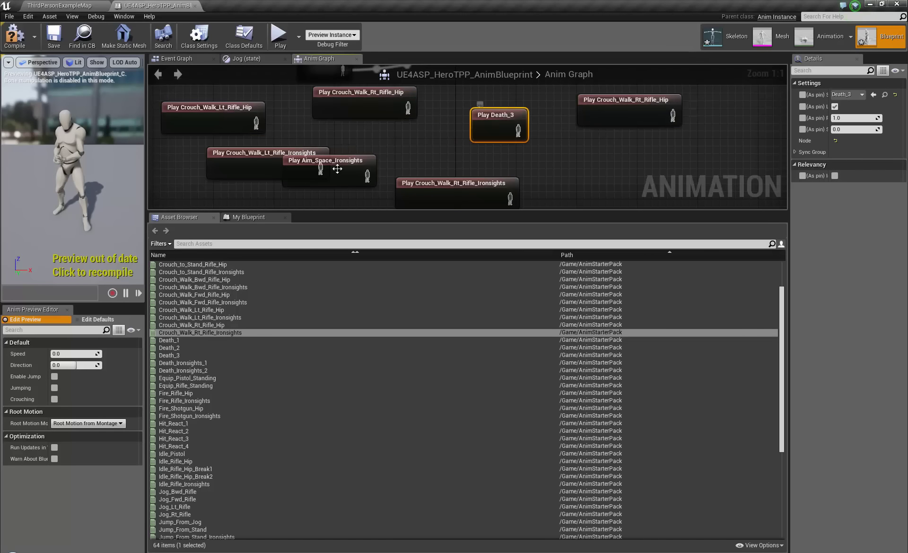
left_click_drag(284, 158, 231, 151)
left_click_drag(331, 156, 333, 163)
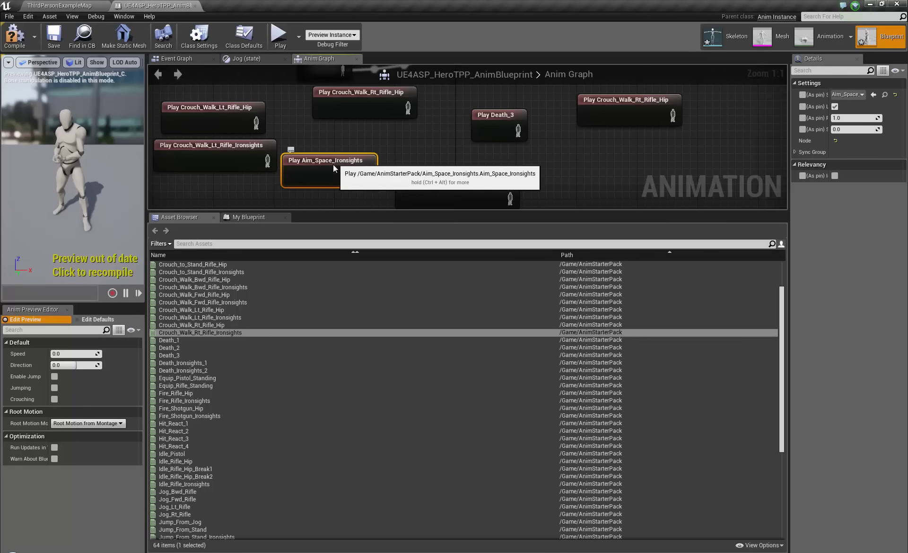
scroll(205, 303, "up", 2)
Step: Move the Prone_Reload_Shotgun play node clear of Reload_Pistol and place the Jog_Fwd_Rifle node just below Jog_Bwd_Rifle
mouse_move(207, 304)
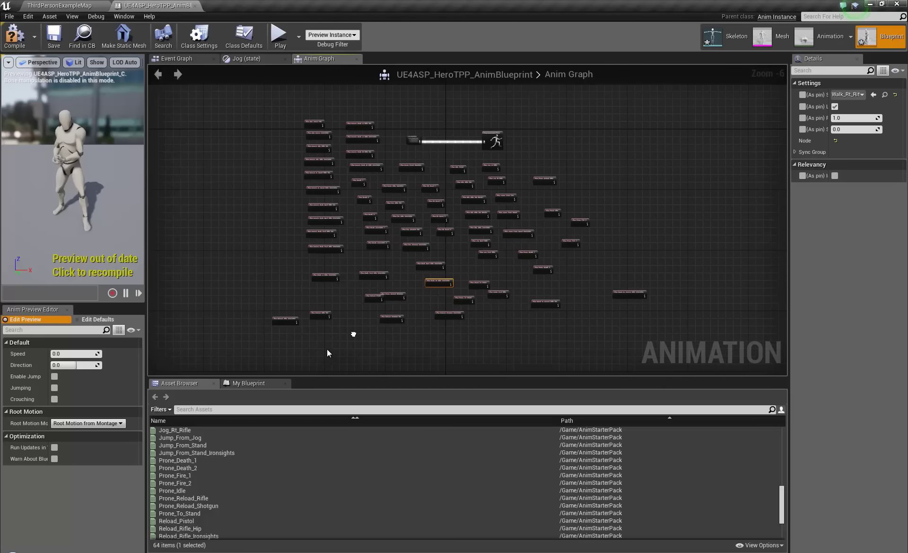
scroll(386, 265, "up", 1)
scroll(395, 277, "up", 4)
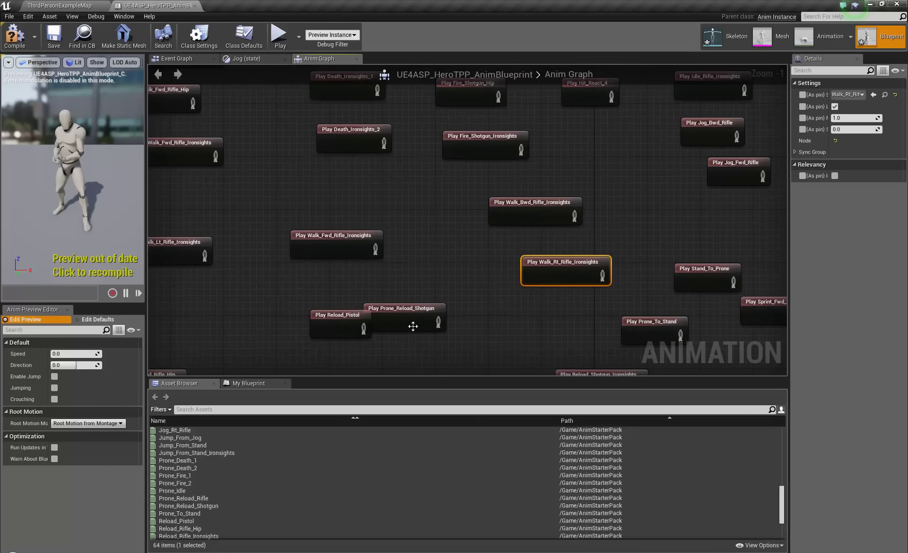
left_click_drag(415, 312, 455, 316)
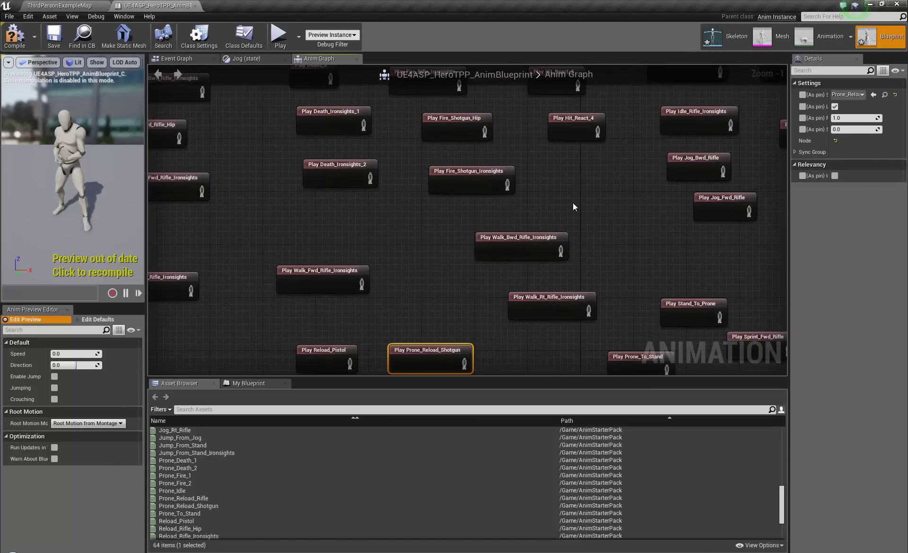
scroll(580, 201, "down", 6)
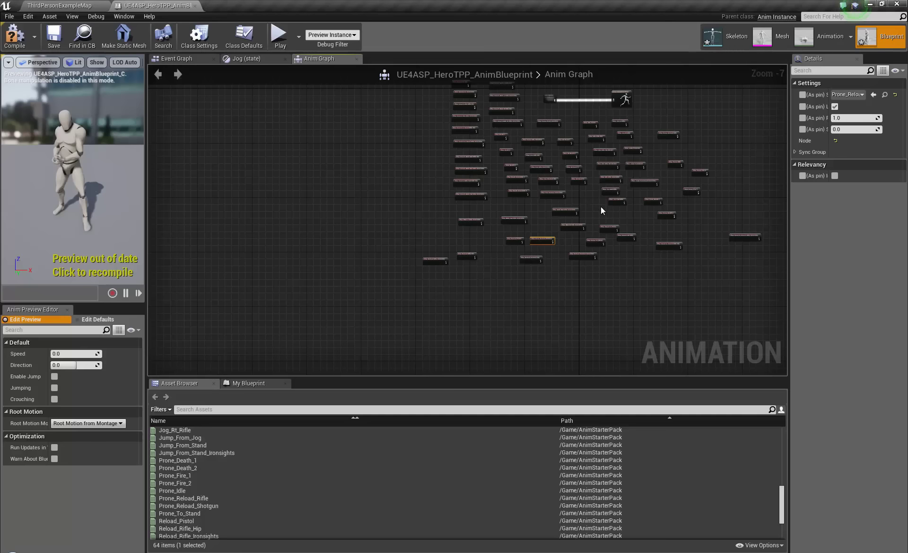
right_click_drag(600, 206, 538, 273)
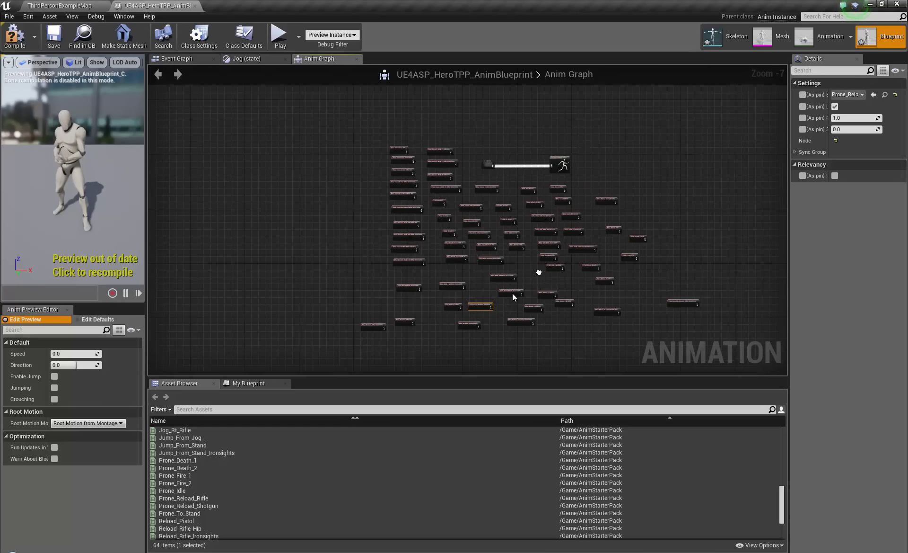
scroll(515, 294, "up", 3)
left_click_drag(516, 286, 522, 233)
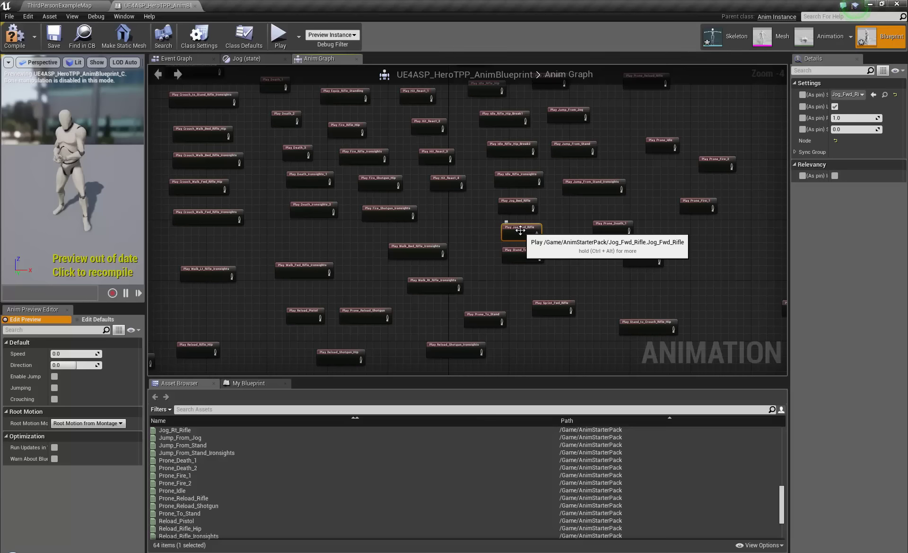
Step: Look over the whole Anim Graph to check the play nodes added for the starter pack animations
right_click_drag(463, 235, 489, 278)
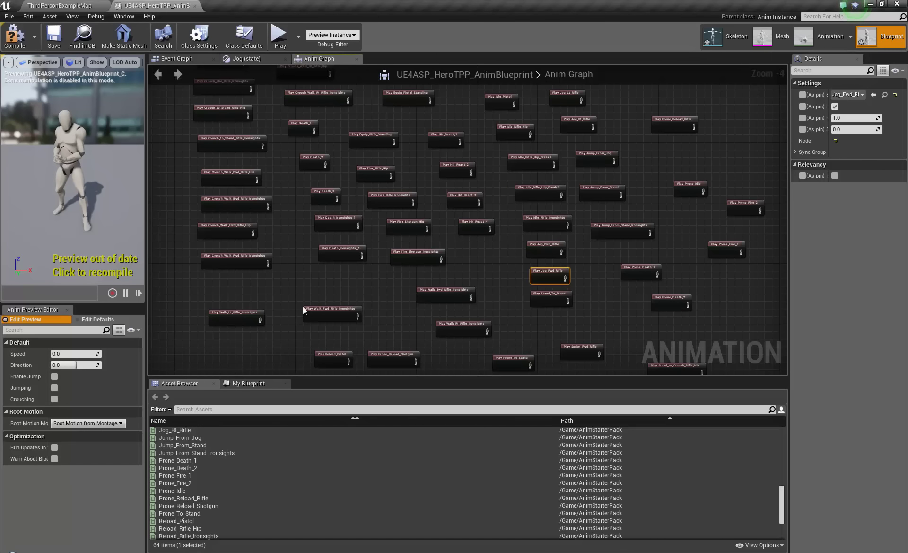
right_click_drag(230, 291, 431, 366)
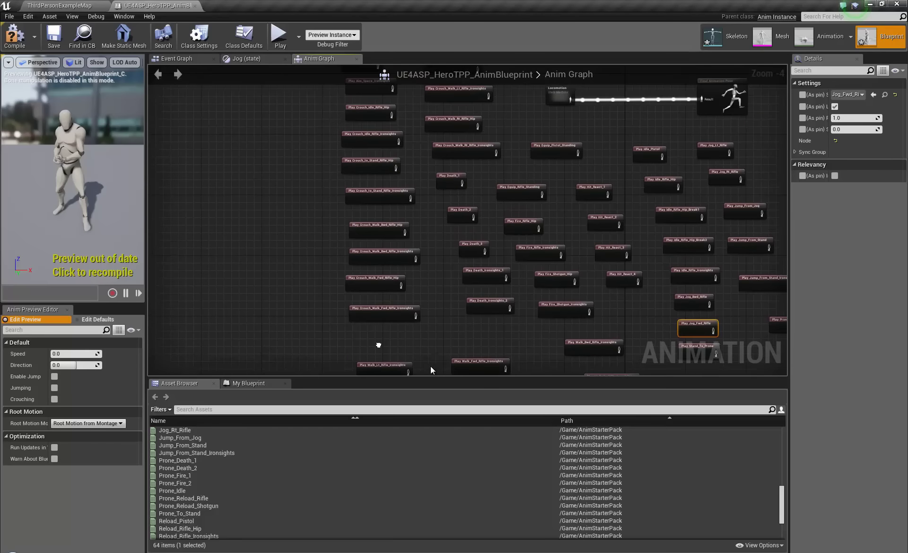
scroll(469, 294, "down", 2)
scroll(470, 294, "down", 1)
right_click_drag(548, 314, 492, 257)
scroll(493, 258, "up", 1)
scroll(493, 257, "up", 2)
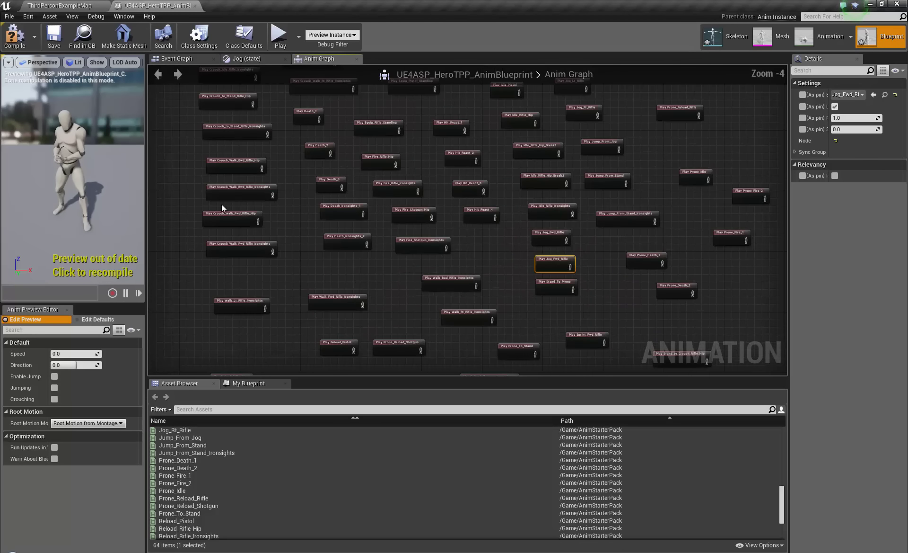
Step: Switch to the level editor and show all assets of AnimStarterPack's UE4_Mannequin Mesh folder by turning off the Animation Blueprint filter
left_click(78, 6)
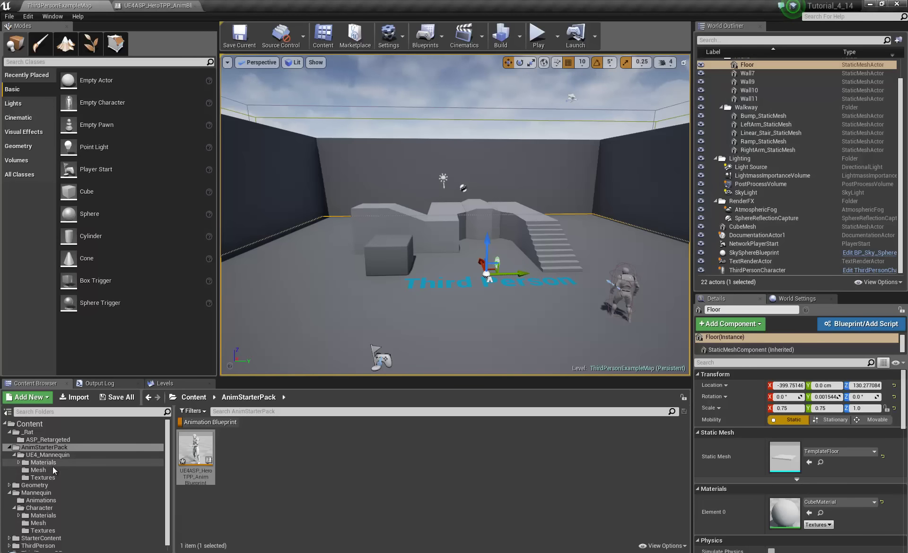
left_click(52, 468)
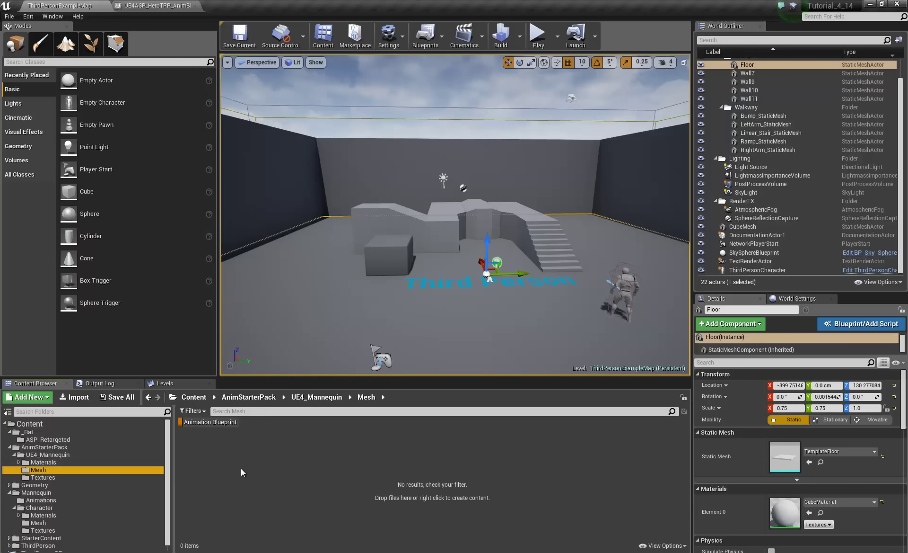
left_click(185, 425)
Step: Save the UE4_Mannequin_Skeleton asset and the project's other unsaved assets
right_click(273, 452)
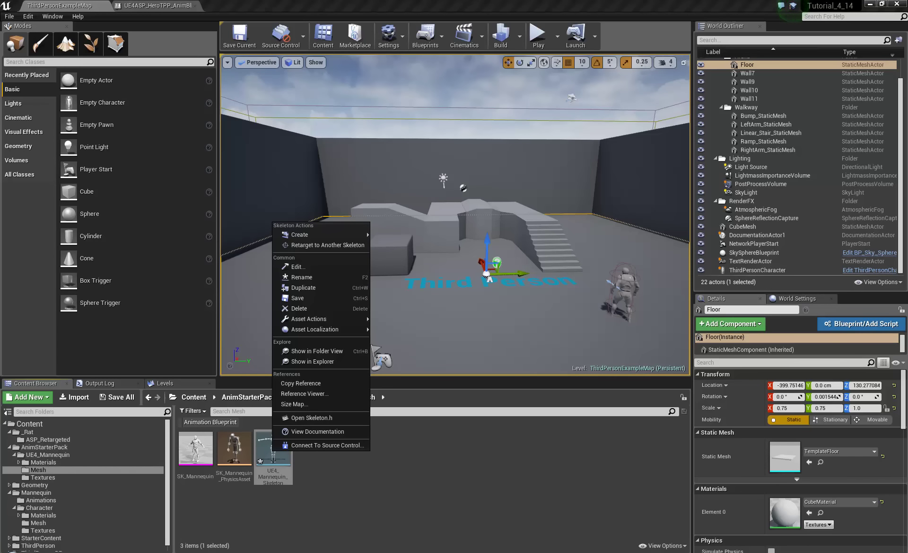
mouse_move(408, 552)
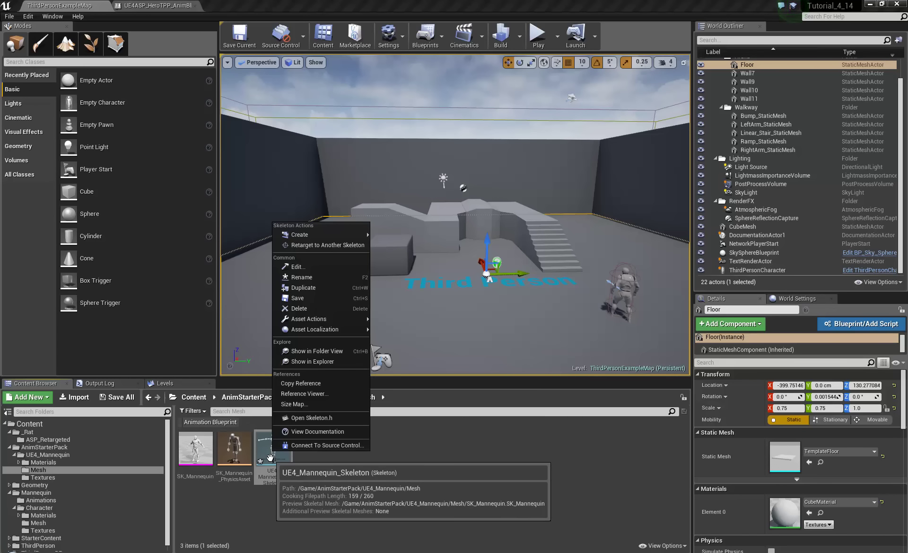
right_click(271, 457)
right_click(271, 456)
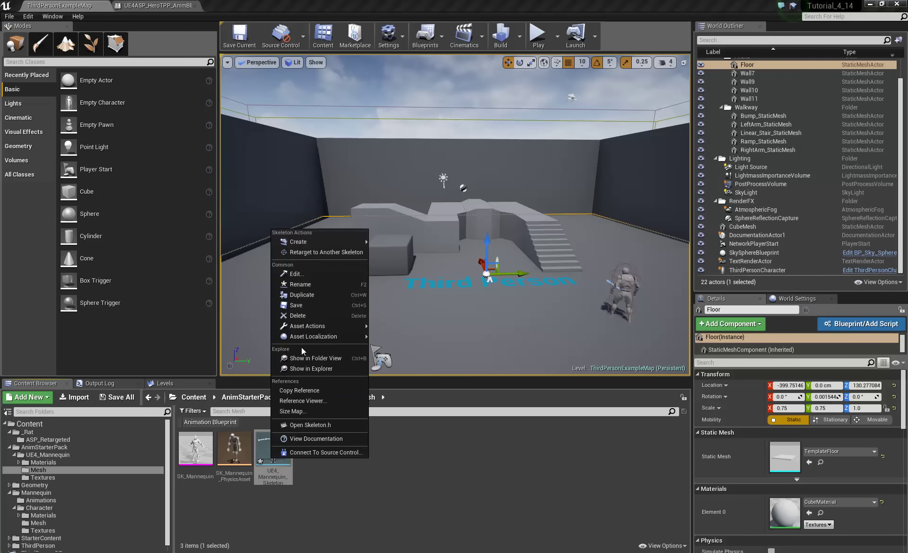
left_click(312, 305)
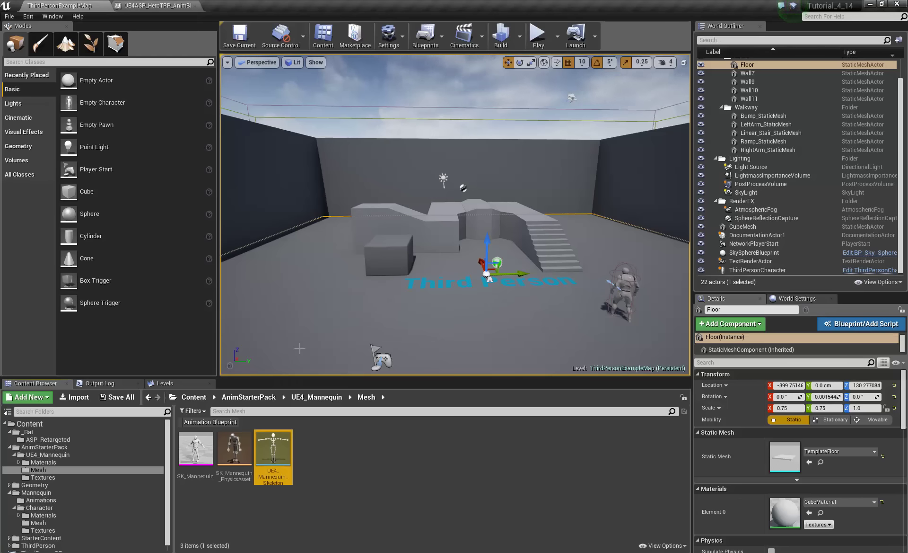
left_click(11, 17)
left_click(28, 98)
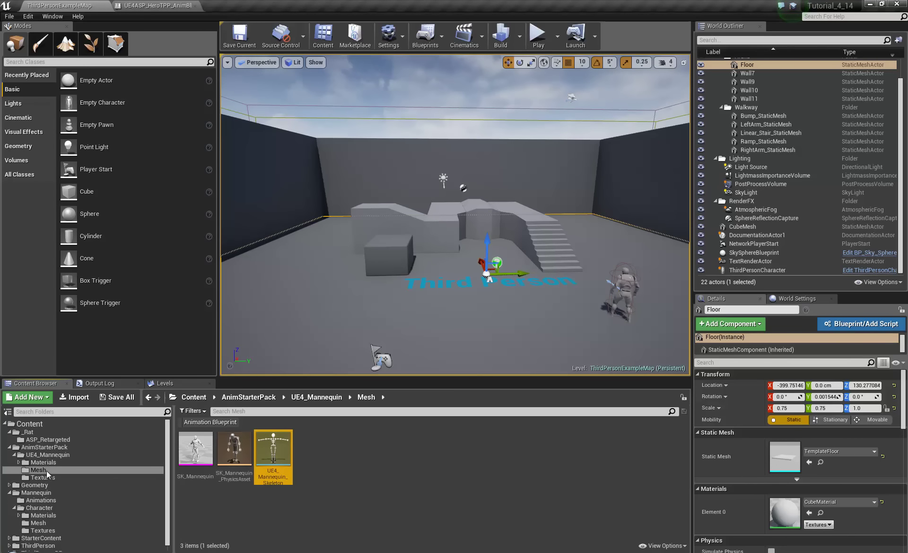
Step: Delete all previously retargeted assets in the ASP_Retargeted folder under _Rat
left_click(51, 439)
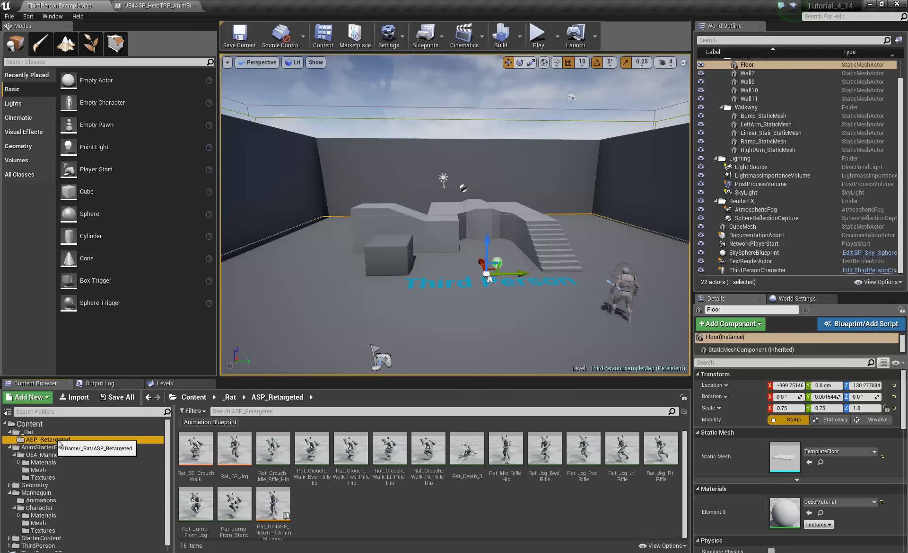
left_click(274, 504)
left_click(195, 449, "shift")
right_click(195, 449)
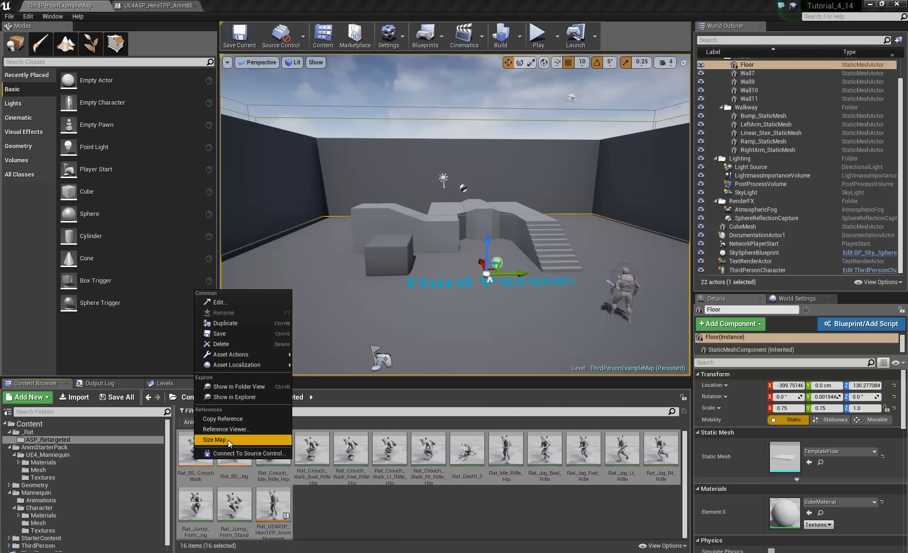
left_click(222, 344)
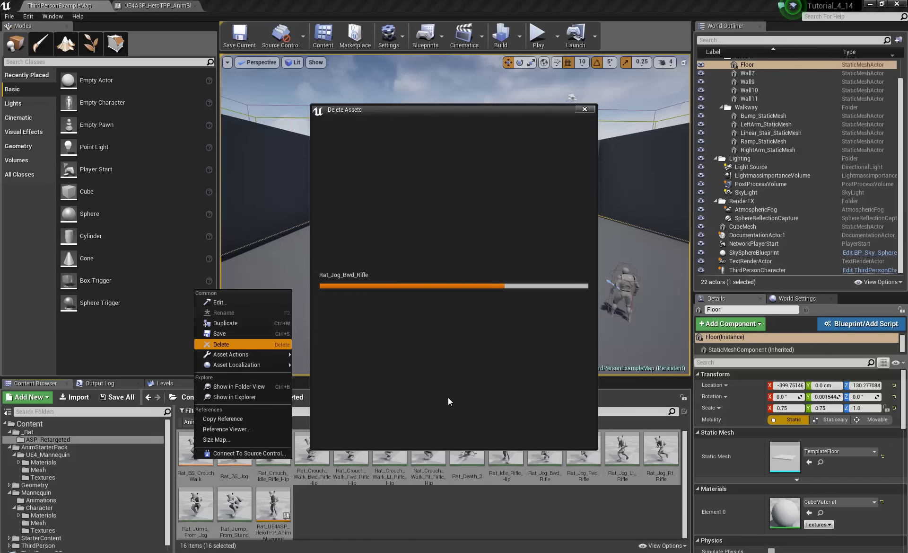
left_click(404, 433)
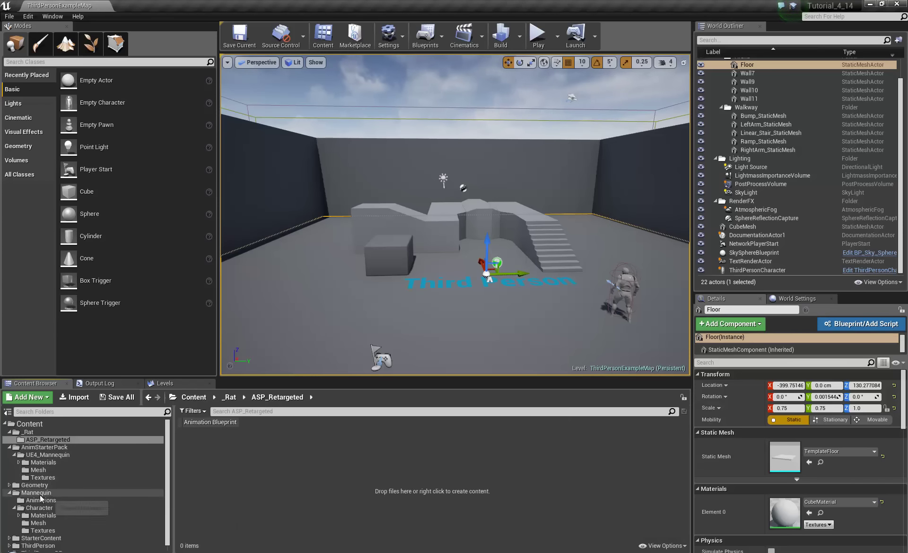
Step: Filter the AnimStarterPack folder to animation blueprints, open UE4ASP_HeroTPP_AnimBlueprint to check its Anim Graph nodes, and close it
left_click(53, 448)
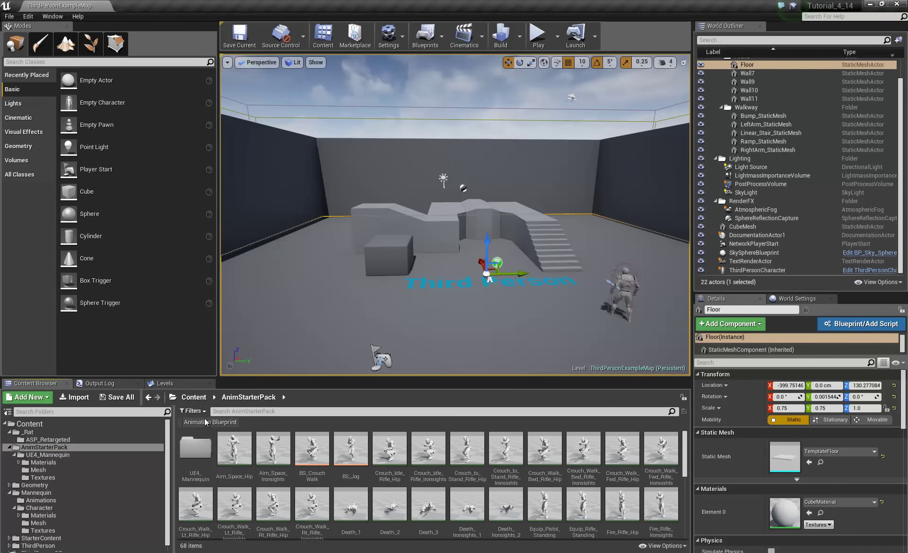
left_click(203, 440)
double_click(203, 440)
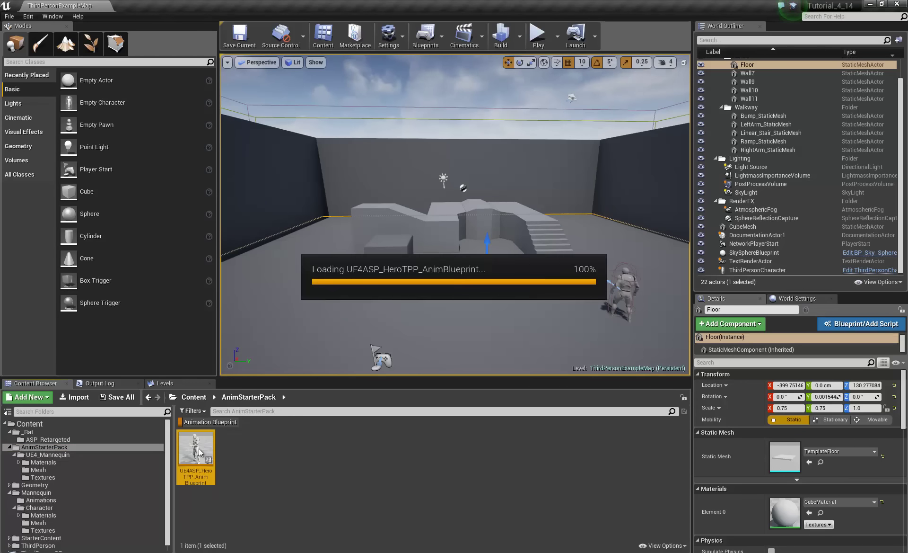
scroll(374, 337, "down", 6)
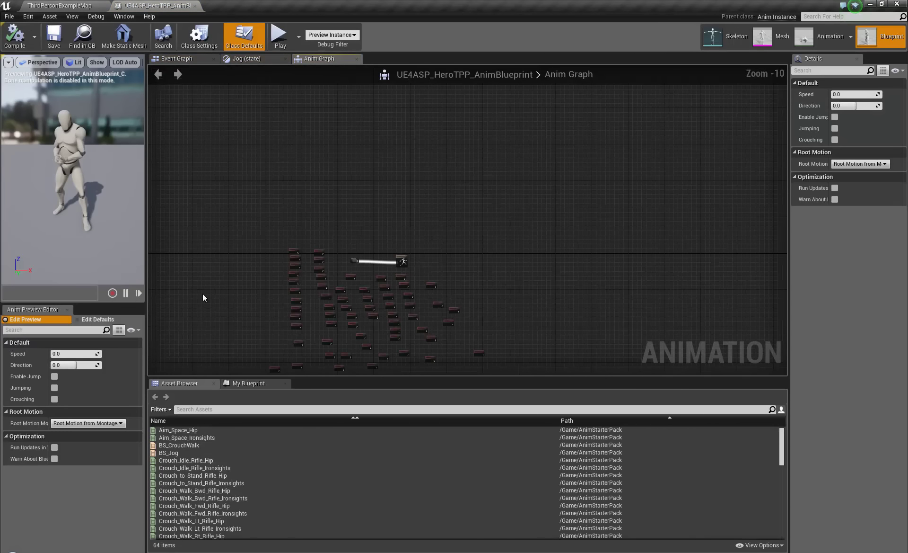
left_click(195, 6)
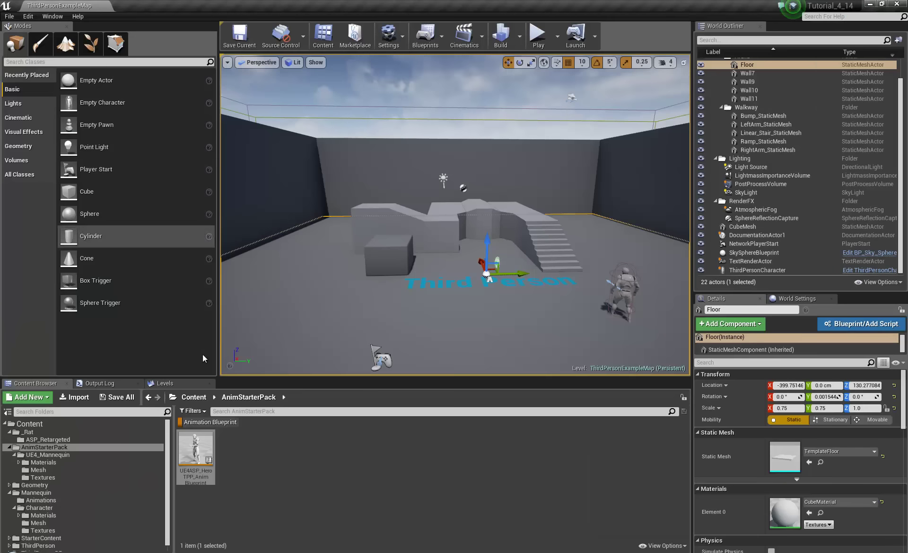
Step: Duplicate and retarget UE4ASP_HeroTPP_AnimBlueprint to Rat_SkMesh_Skeleton with the prefix Rat_, saving into the _Rat/ASP_Retargeted folder
right_click(204, 449)
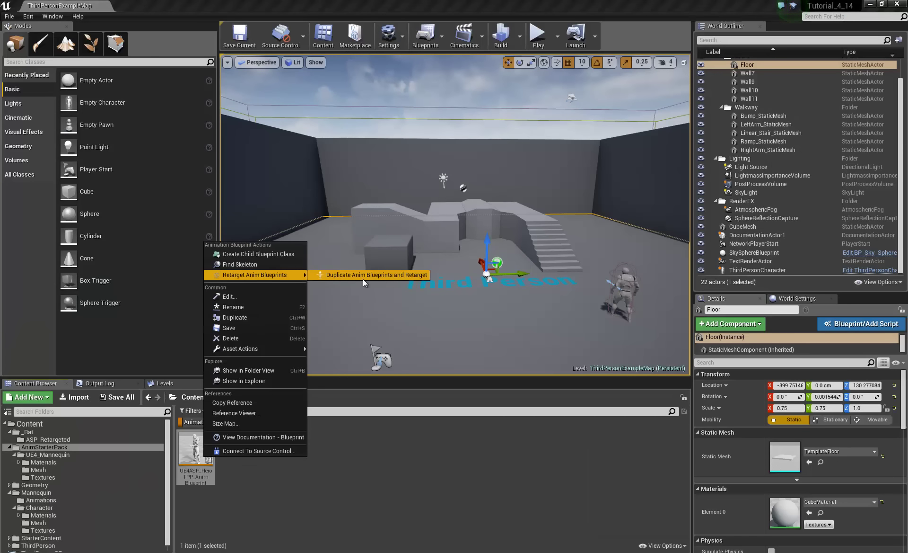
left_click(391, 274)
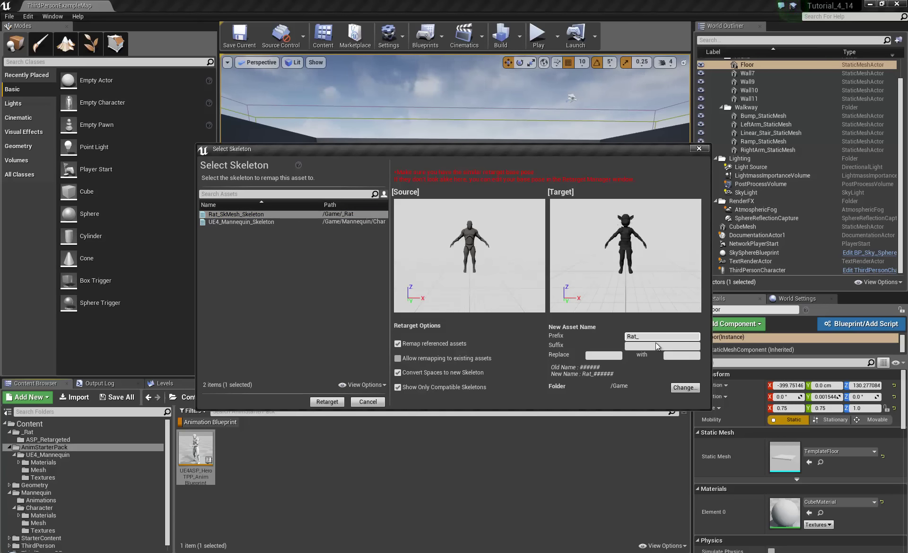
left_click(685, 388)
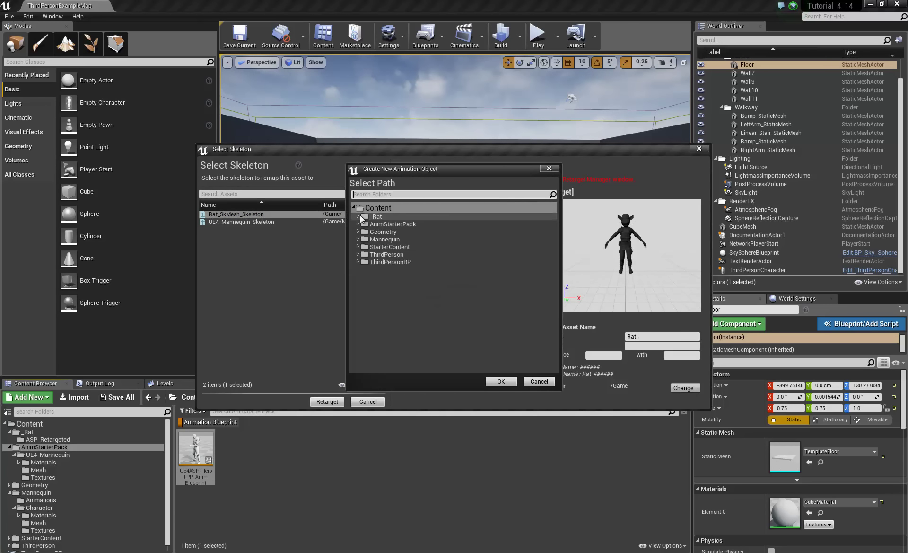
left_click(499, 381)
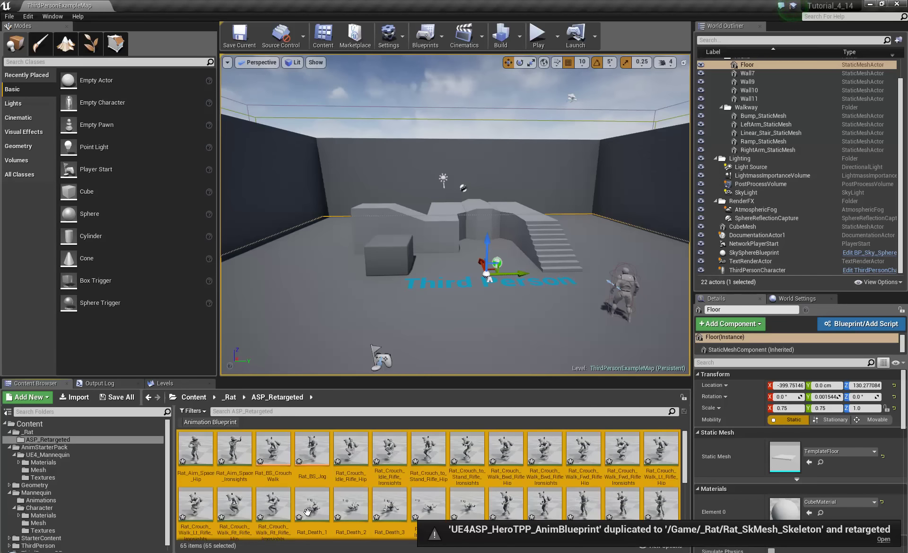
Step: Open Rat_SkMesh_Skeleton from the _Rat folder and preview the retargeted Rat_Crouch_to_Stand_Rifle_Ironsights animation
left_click(28, 432)
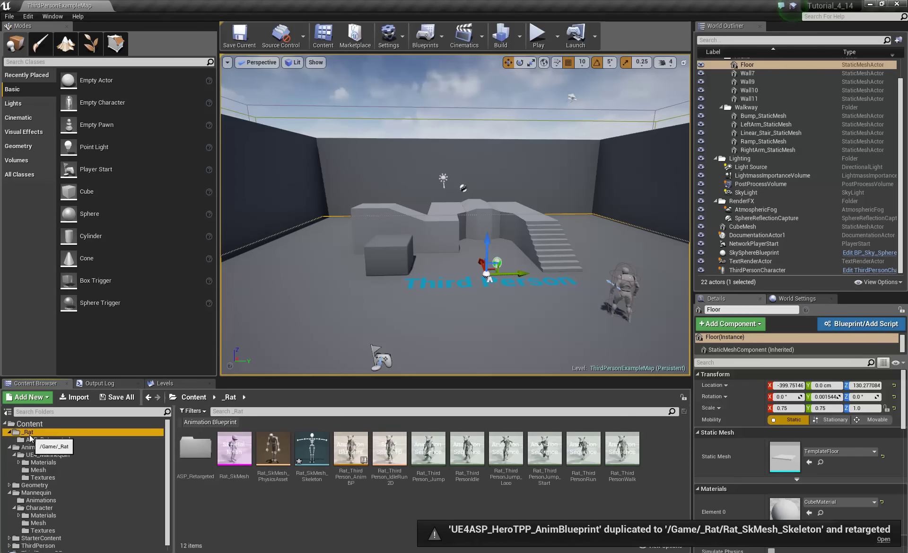
left_click(308, 452)
double_click(308, 452)
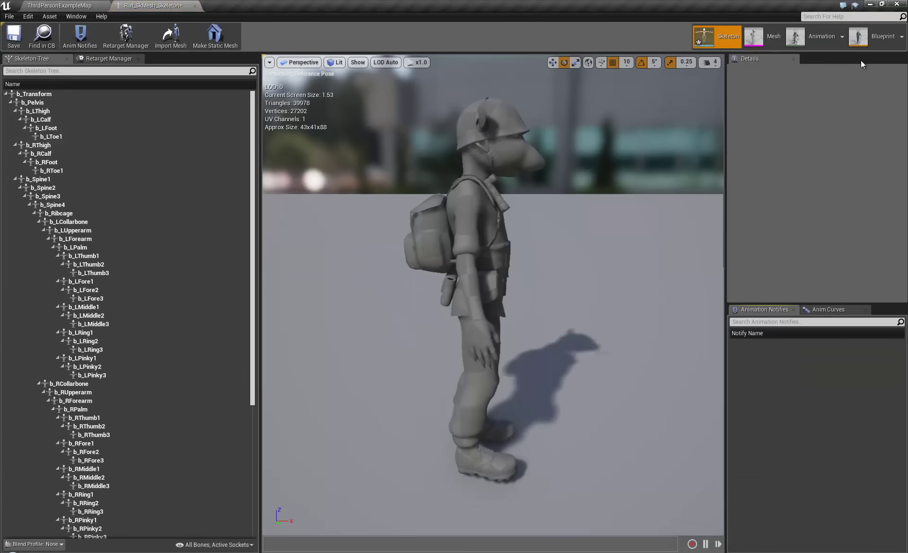
left_click(830, 36)
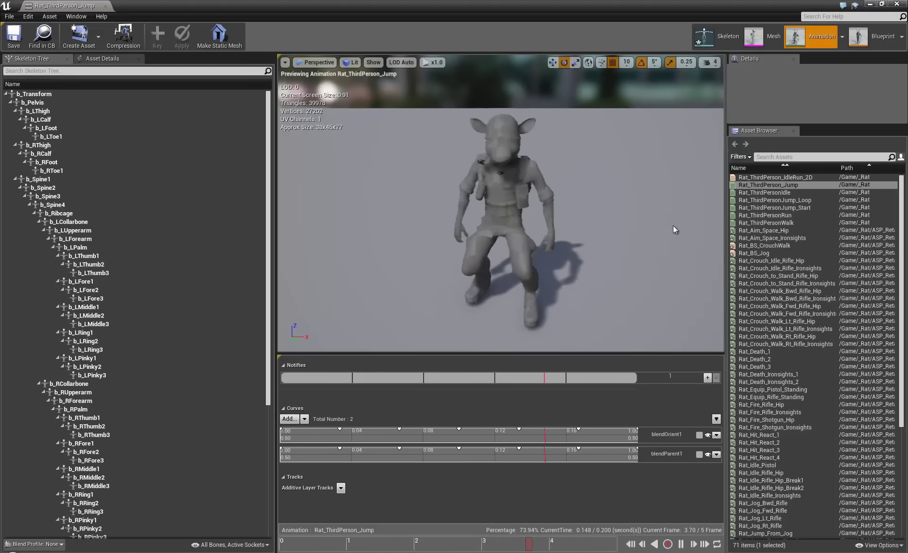
left_click(761, 283)
double_click(761, 283)
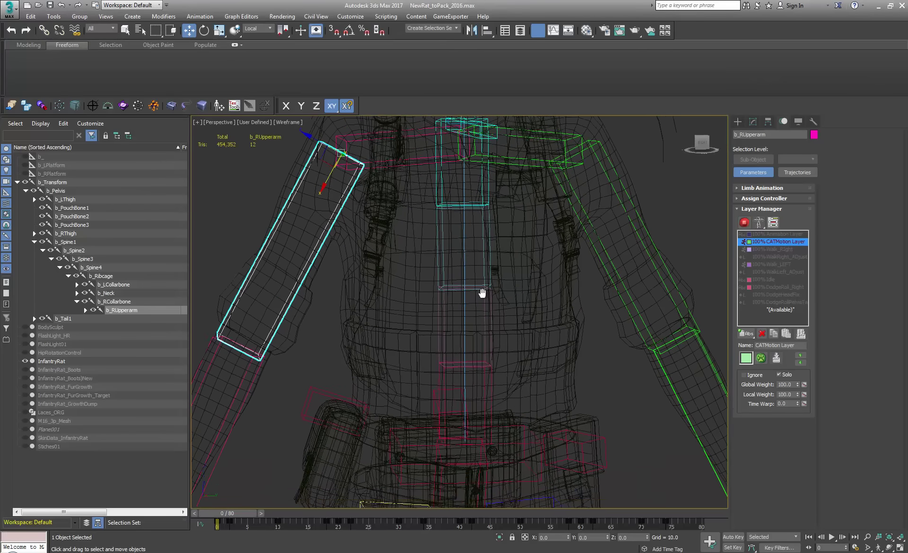
Step: Rotate b_PouchBone3 at the rat's hip about its X axis
middle_click_drag(482, 294, 380, 317, "alt")
left_click(374, 325)
key("e")
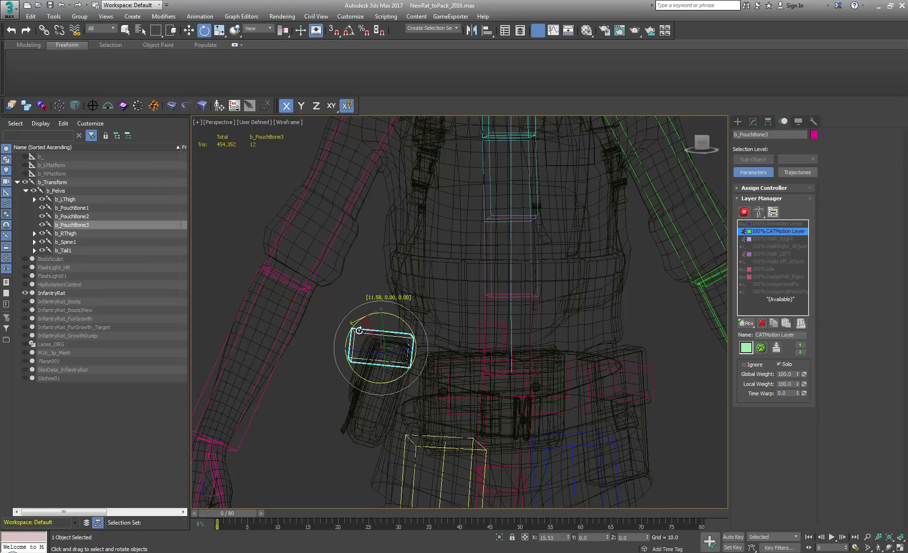
left_click_drag(418, 314, 390, 365)
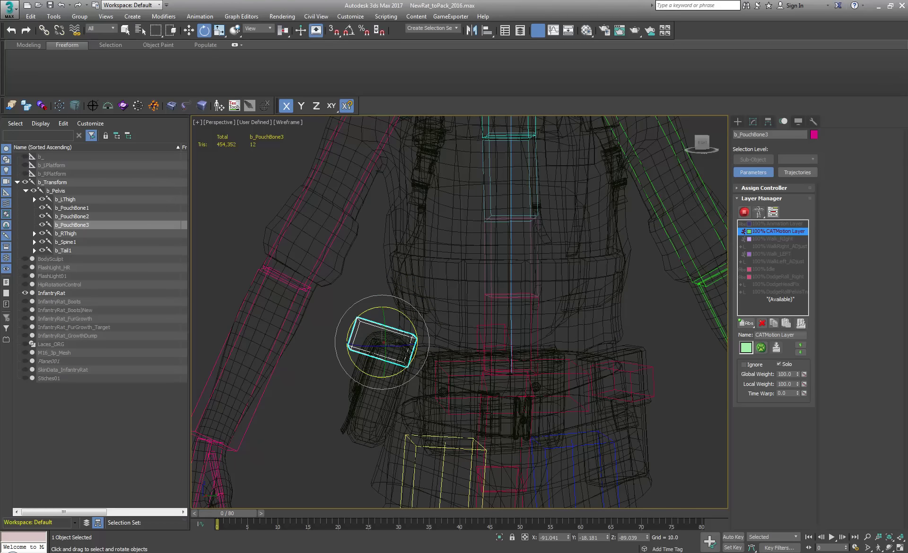
Step: Switch back to Unreal Engine and examine the Rat_Crouch_to_Stand_Rifle_Ironsights preview around the character's body and pouches
left_click(412, 539)
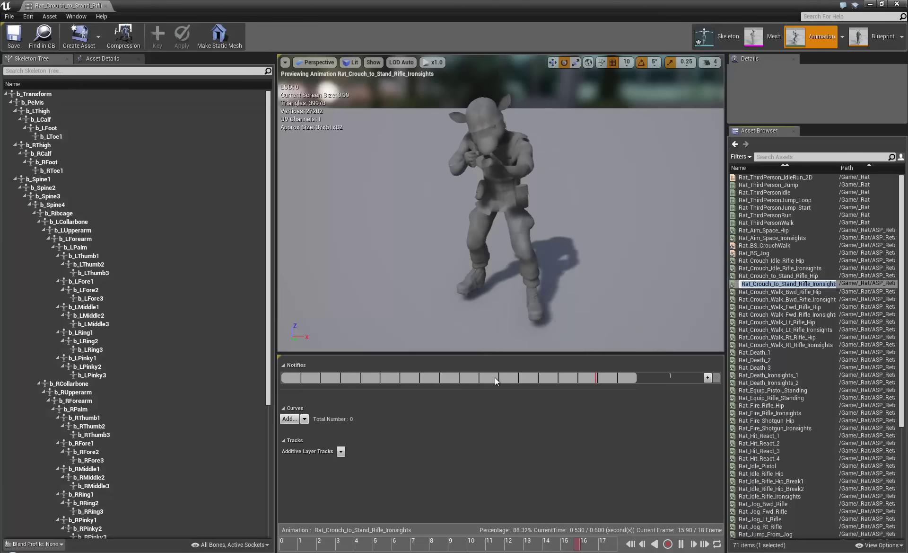
left_click_drag(486, 250, 629, 222, "alt")
scroll(712, 231, "up", 5)
scroll(706, 235, "down", 5)
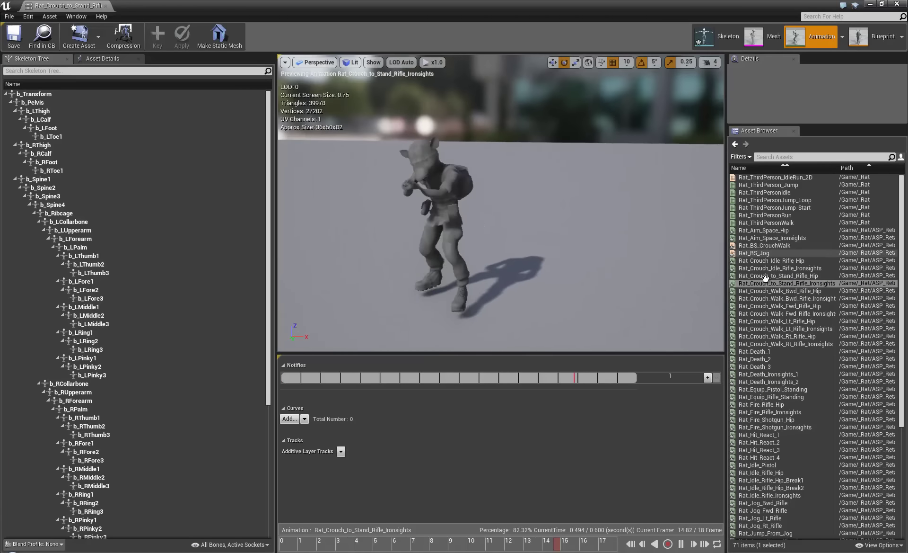
Step: Preview the Rat_Crouch_Idle_Rifle_Hip animation and examine the rat's arms, hands and legs up close from several angles
left_click(779, 261)
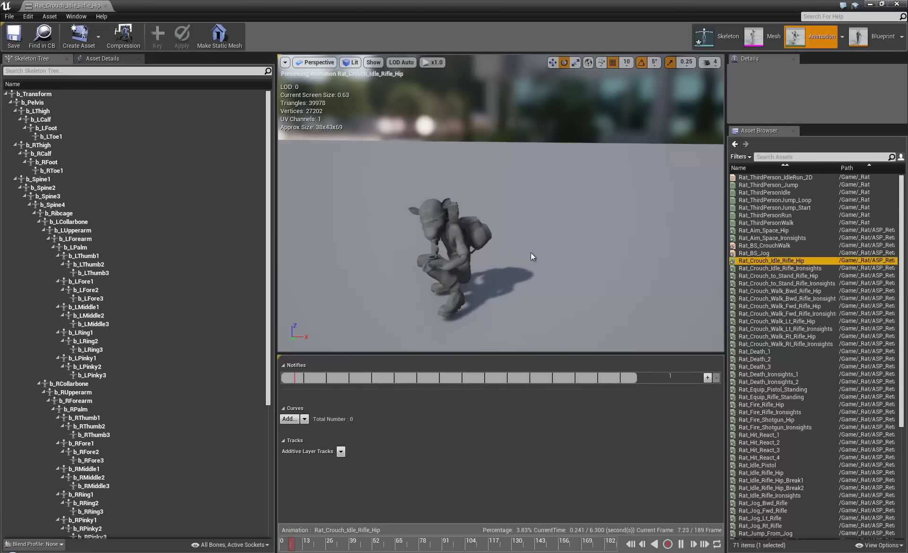
left_click_drag(531, 252, 421, 237)
scroll(342, 271, "up", 8)
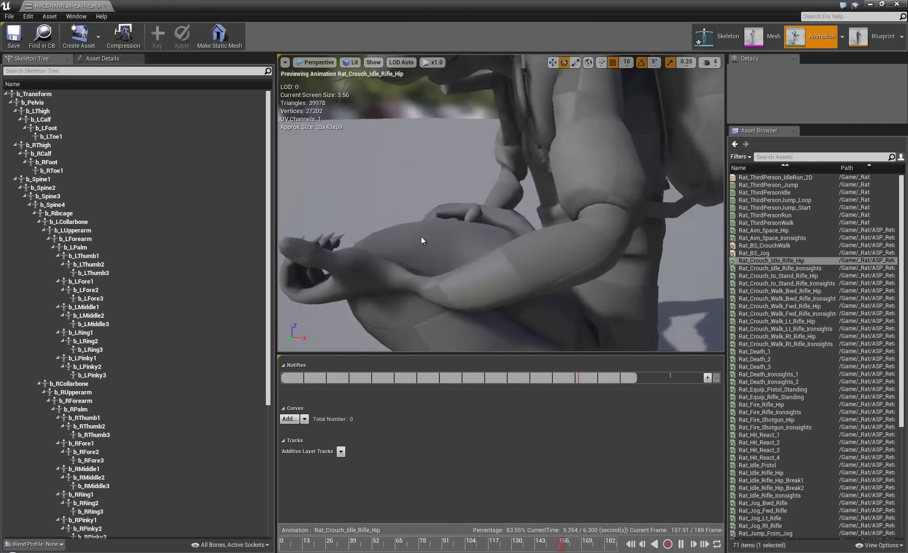
scroll(464, 242, "down", 6)
left_click_drag(507, 245, 665, 243)
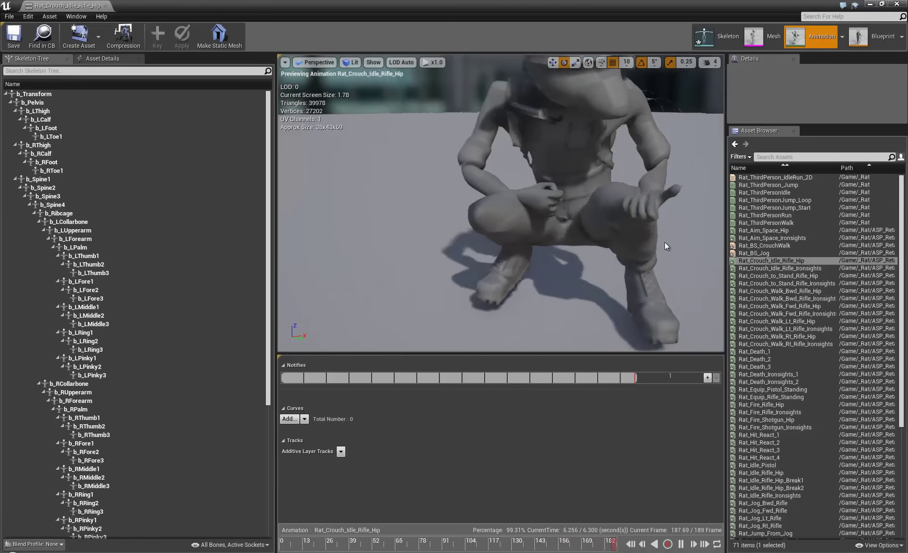
scroll(665, 242, "up", 8)
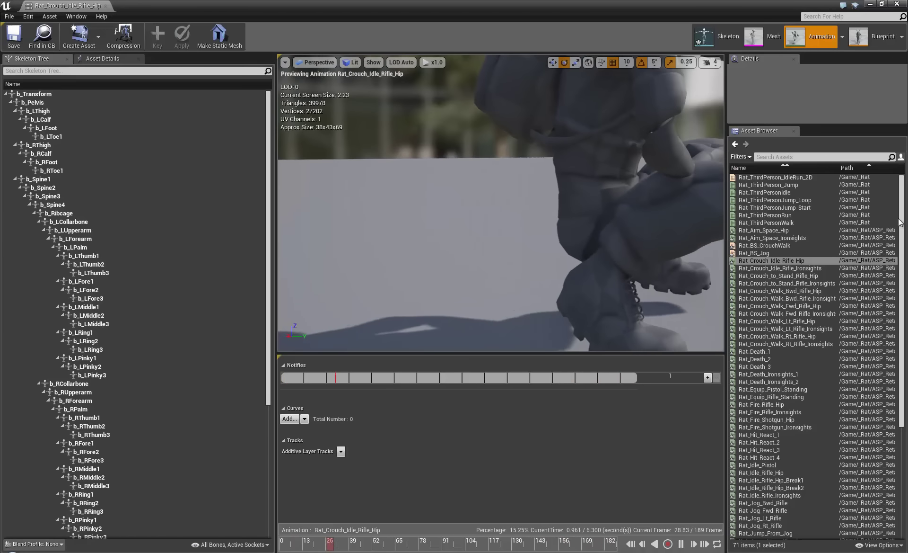
left_click_drag(901, 223, 456, 242)
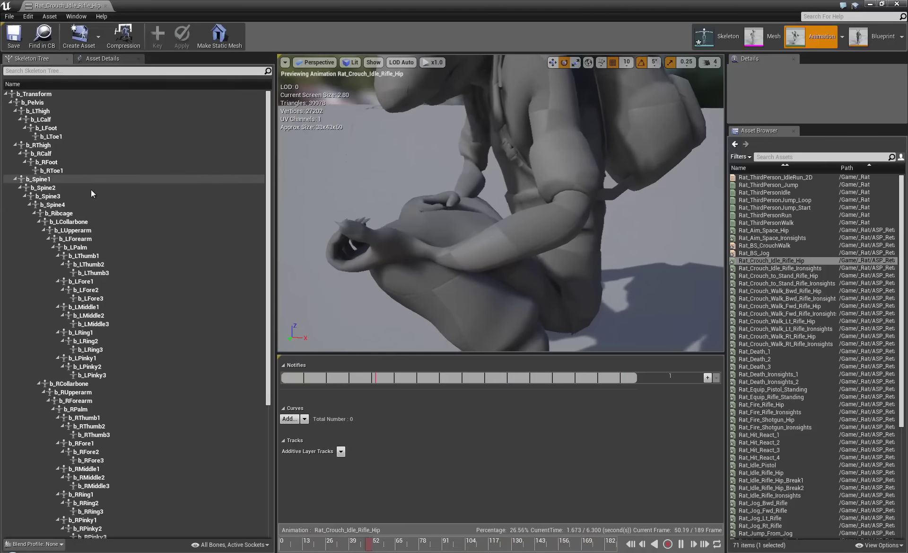
Step: Show the retargeting options in the skeleton tree and set b_LCollarbone's translation retargeting to Skeleton
left_click(262, 544)
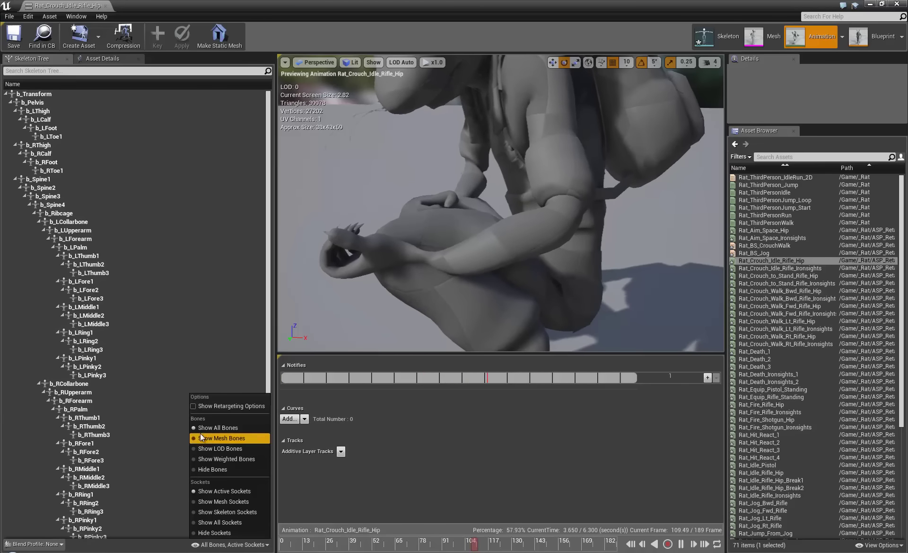
left_click(194, 405)
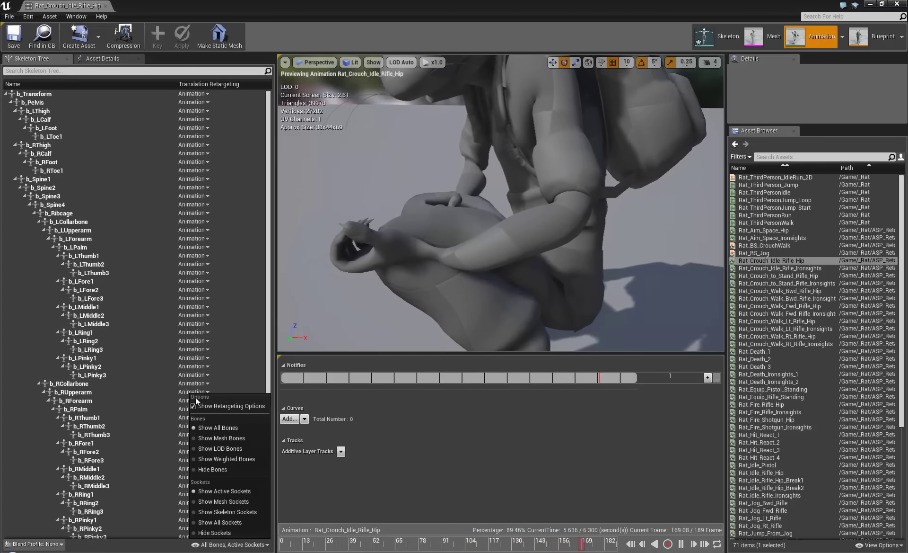
left_click(270, 115)
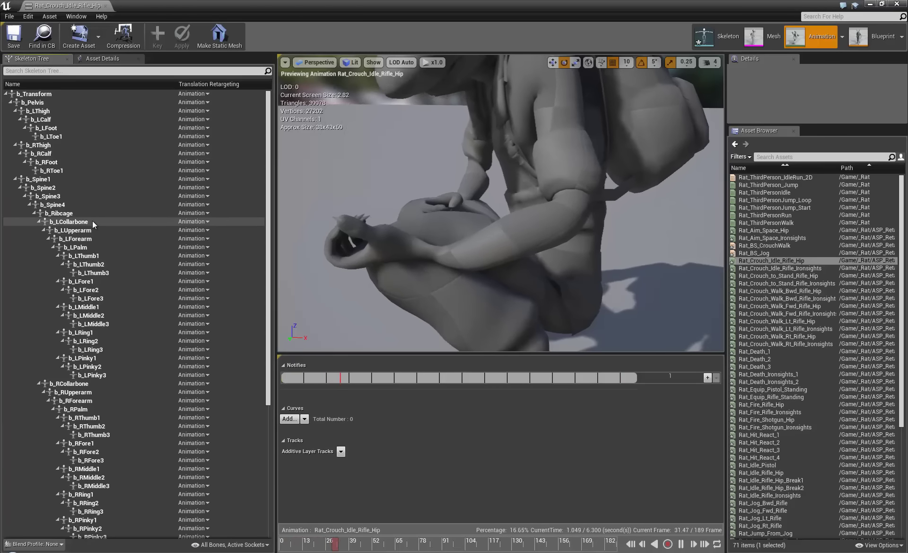
left_click(206, 221)
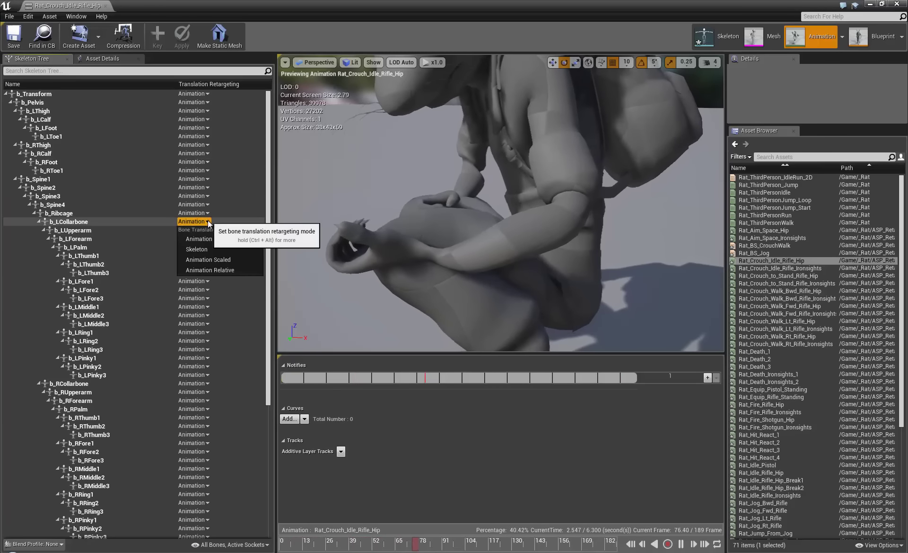
left_click(205, 249)
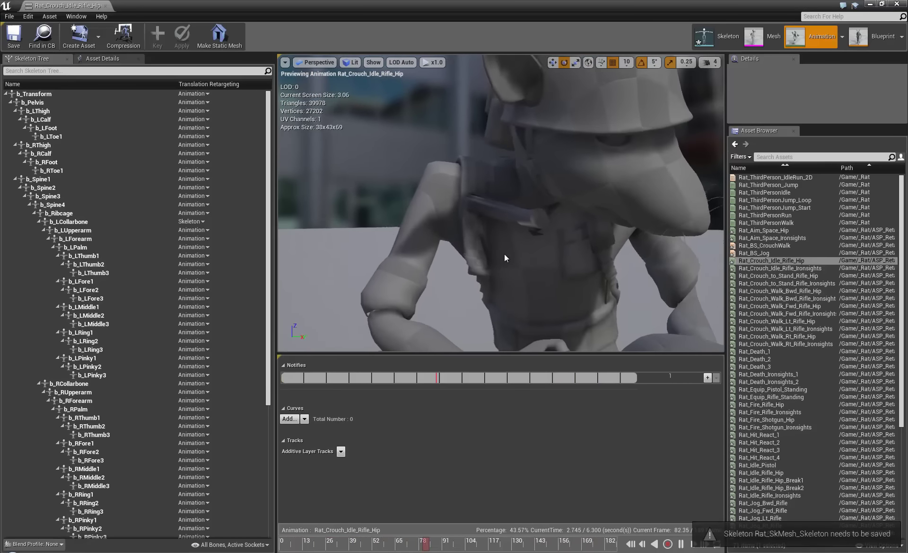
Step: Set the translation retargeting of b_RCollarbone, b_RUpperarm, b_RForearm and b_RPalm to Skeleton
scroll(524, 239, "up", 5)
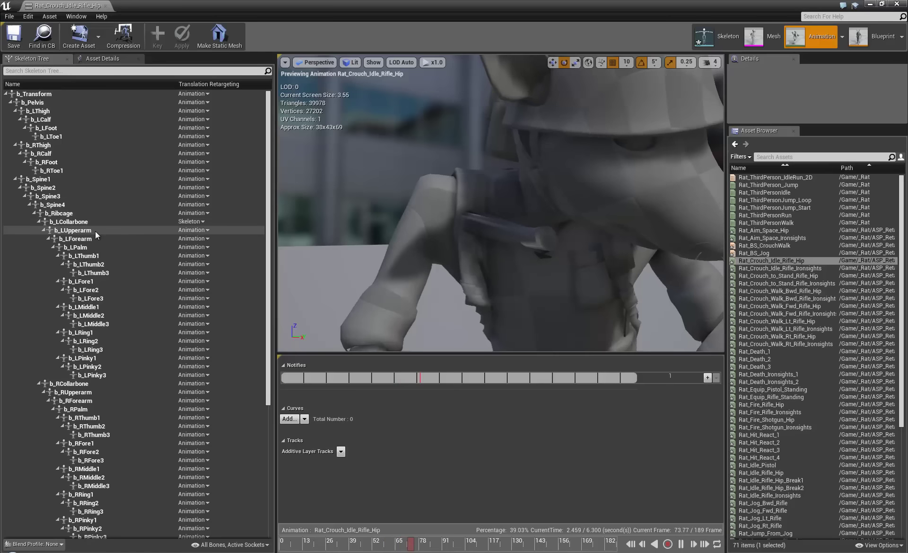
left_click(83, 383)
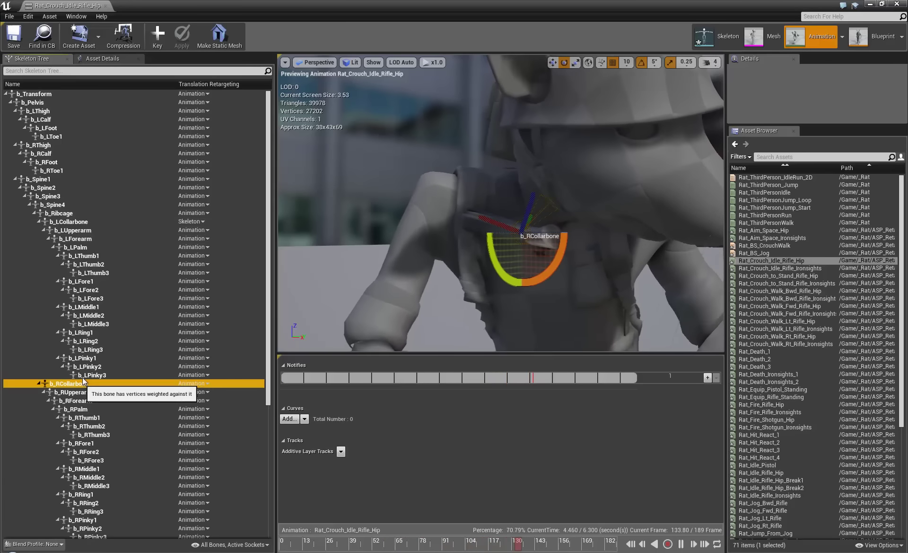
left_click(207, 383)
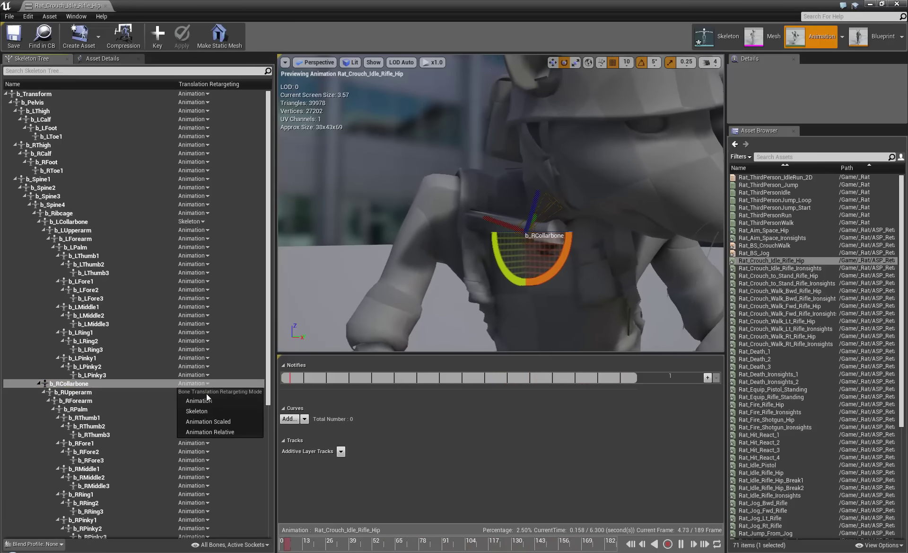
left_click(206, 410)
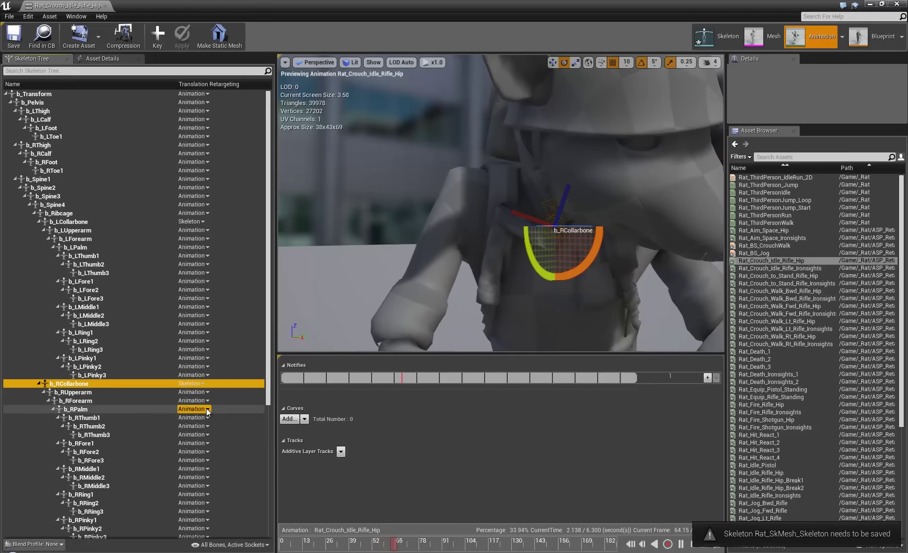
left_click(199, 392)
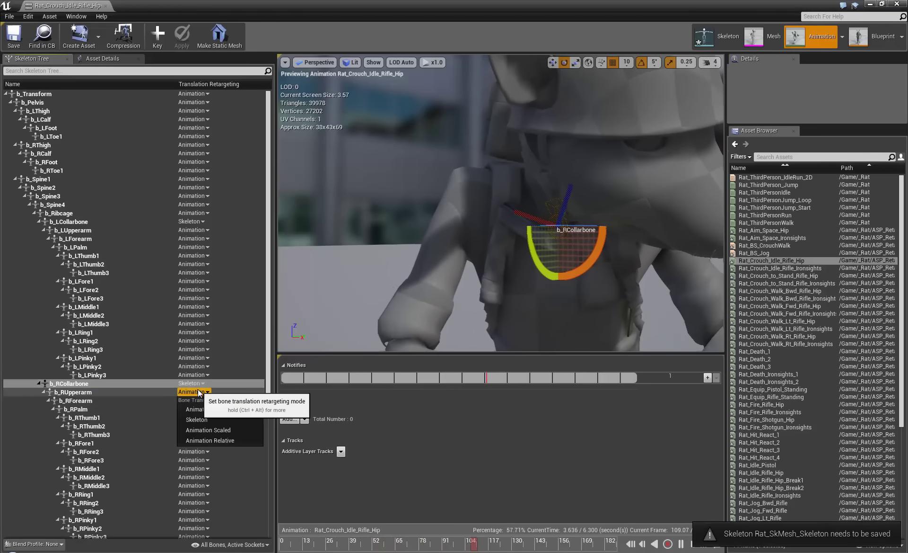
left_click(206, 421)
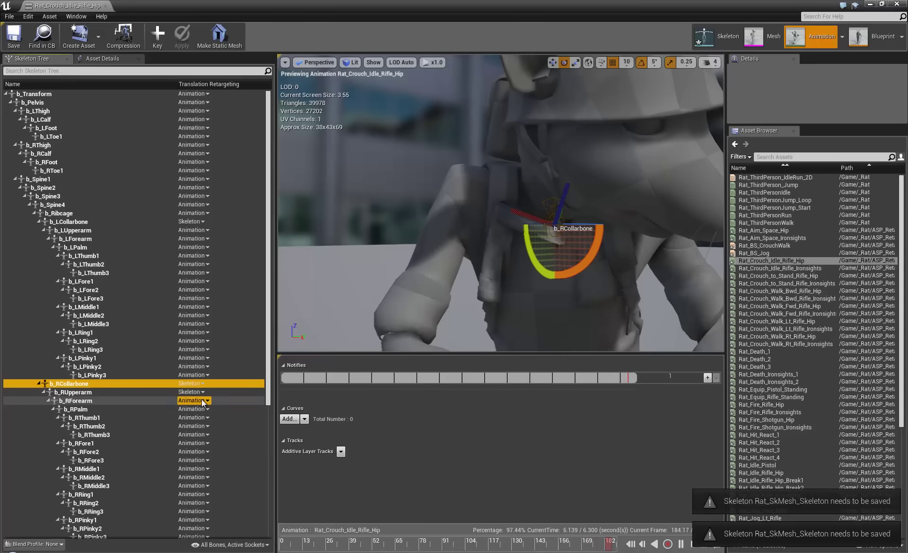
left_click(203, 401)
left_click(205, 427)
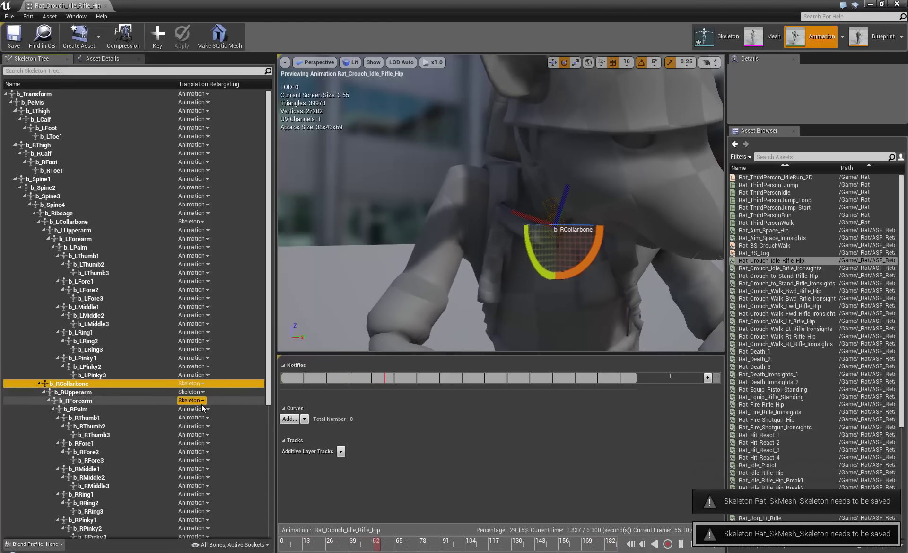
left_click(202, 409)
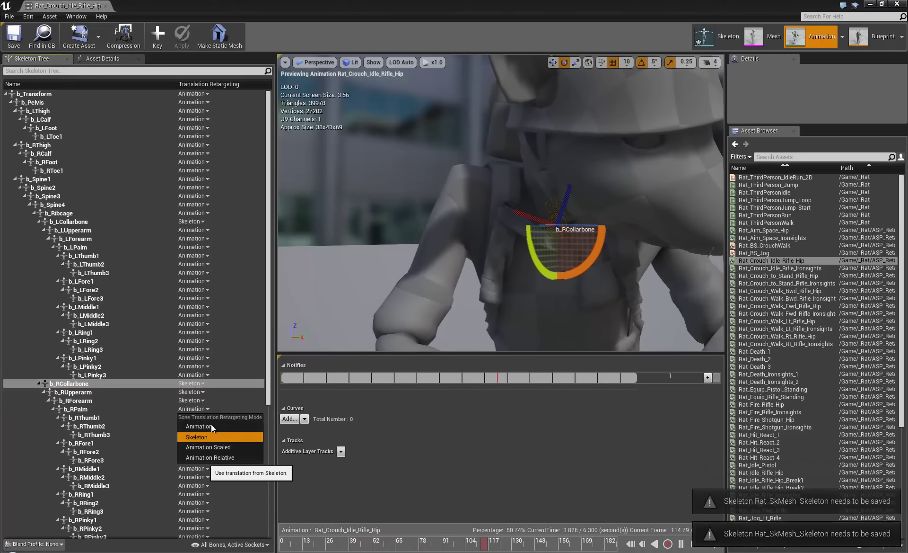
left_click(203, 437)
Step: Set the translation retargeting of b_LUpperarm, b_LForearm and b_LPalm to Skeleton and check the arms in the preview
scroll(442, 246, "down", 3)
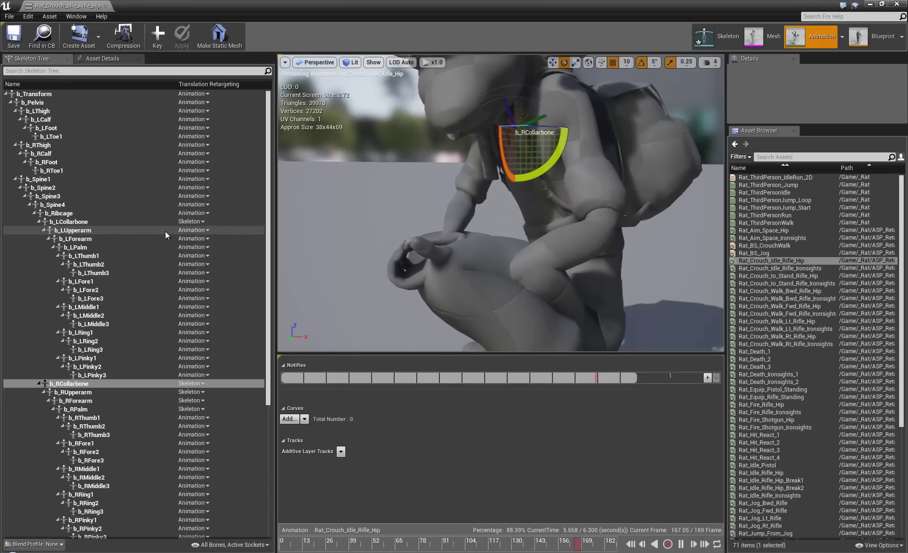
left_click(207, 229)
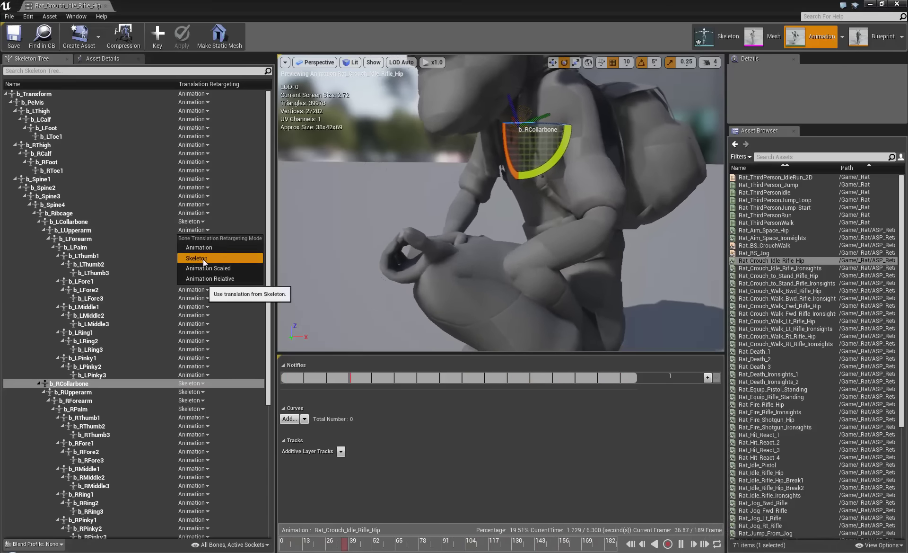
left_click(203, 259)
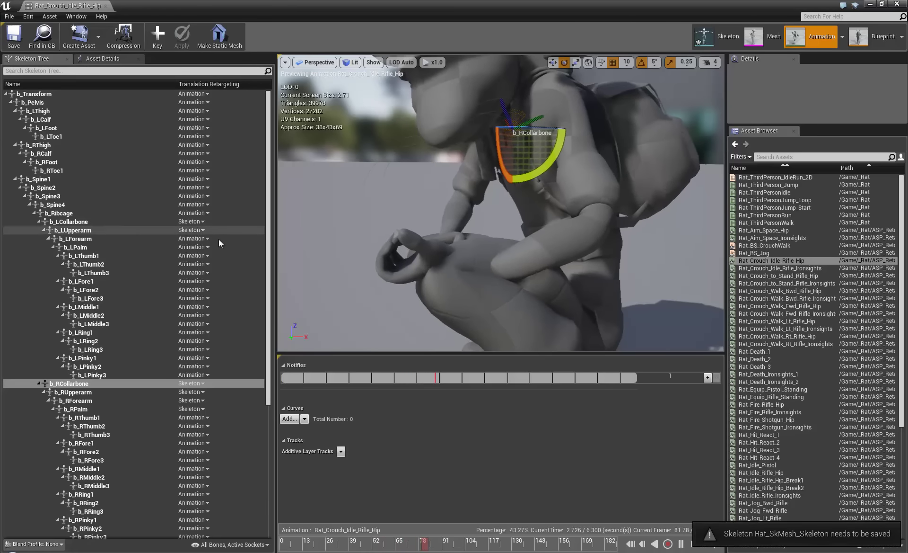
left_click(193, 238)
left_click(209, 267)
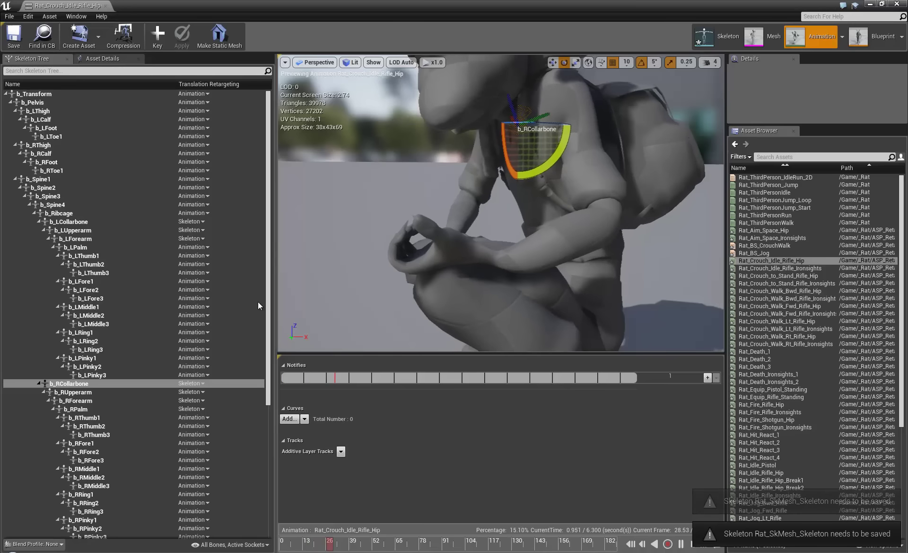
left_click(203, 247)
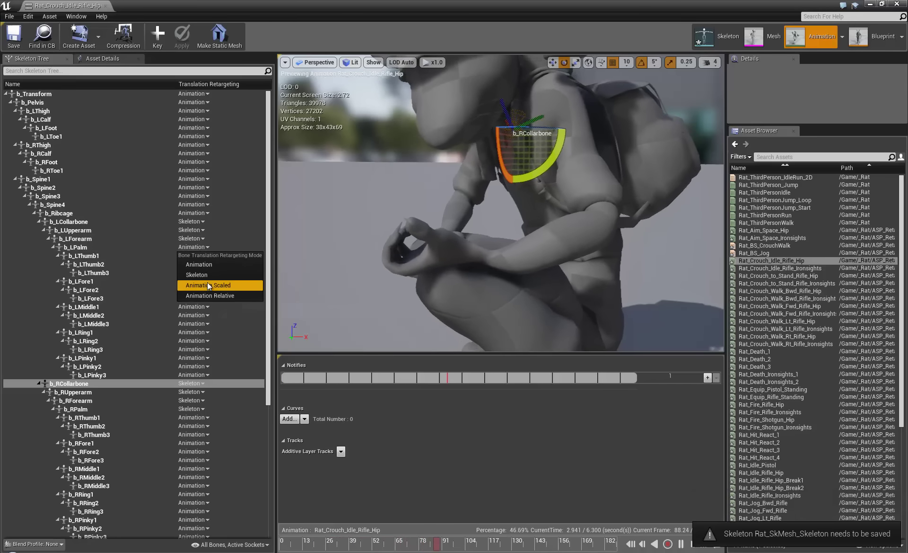
left_click(206, 273)
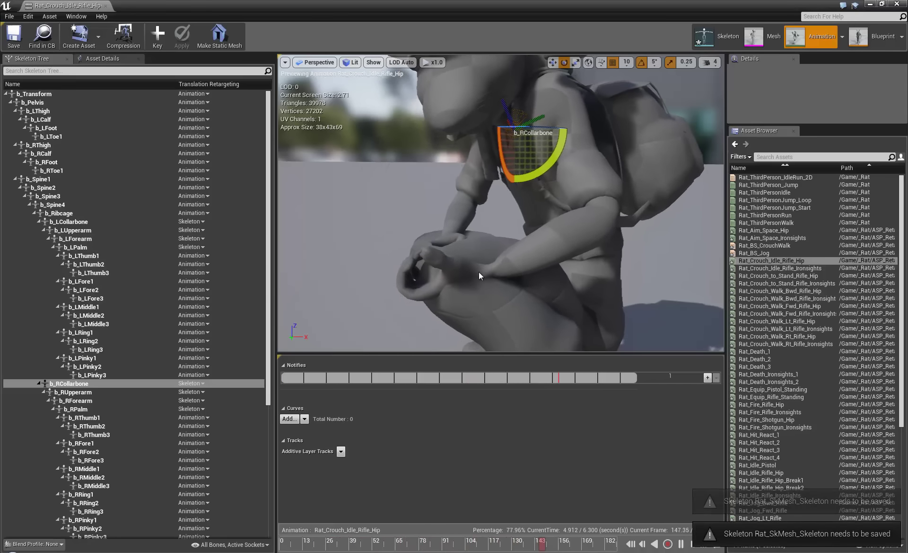
left_click_drag(479, 271, 483, 298)
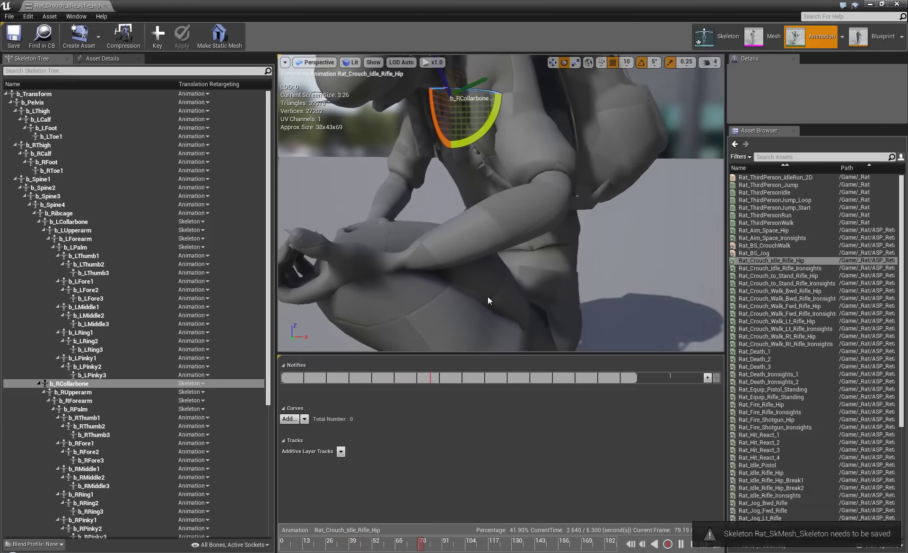
scroll(490, 295, "down", 5)
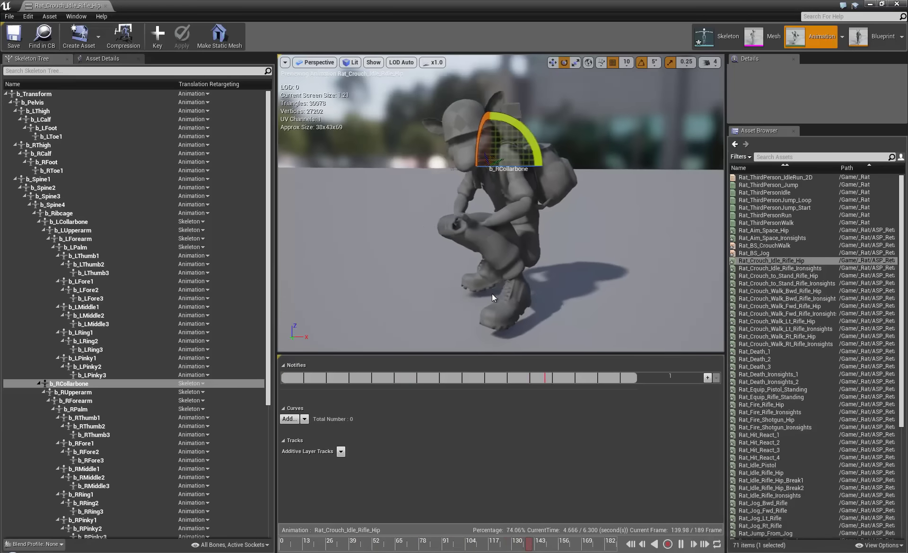
Step: Set the translation retargeting of b_LThigh, b_LCalf, b_LFoot and b_LToe1 to Skeleton, checking the leg in the preview
left_click_drag(492, 293, 462, 301)
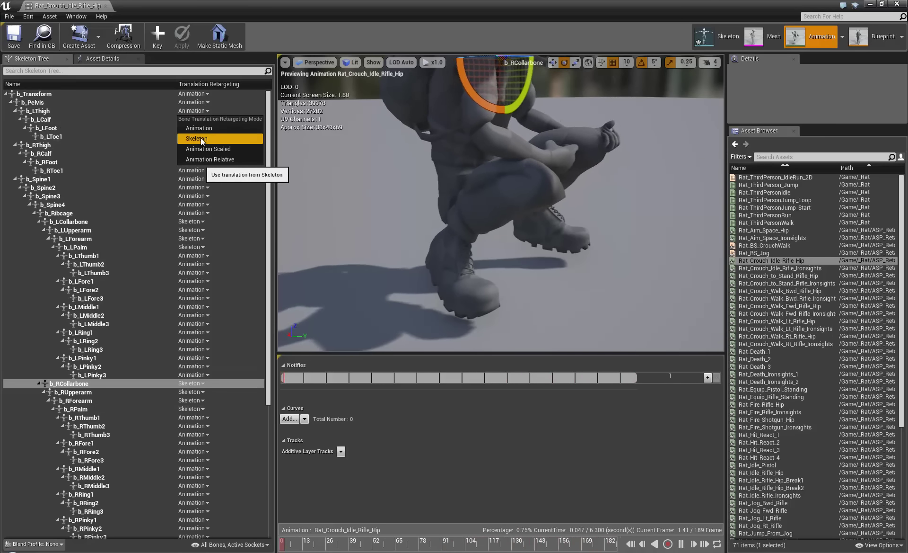
left_click(200, 138)
left_click_drag(526, 231, 373, 221)
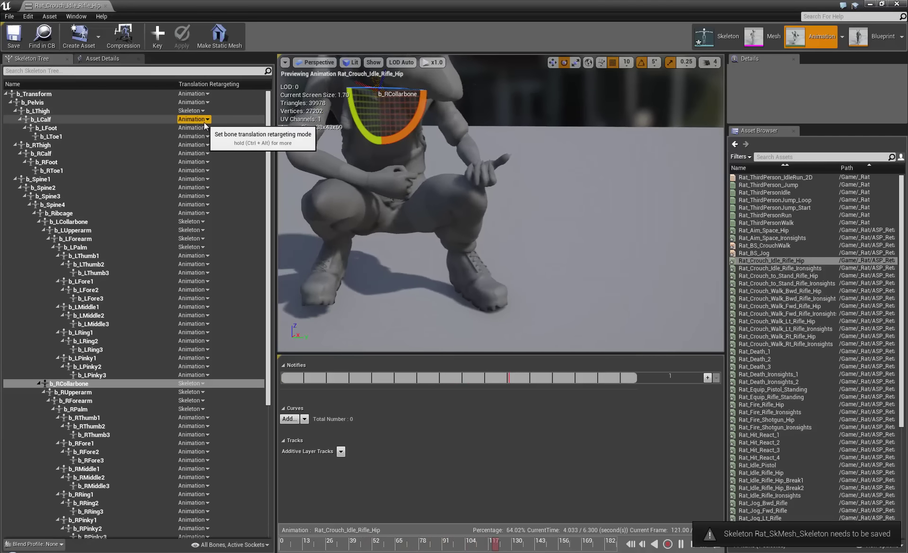
left_click(207, 149)
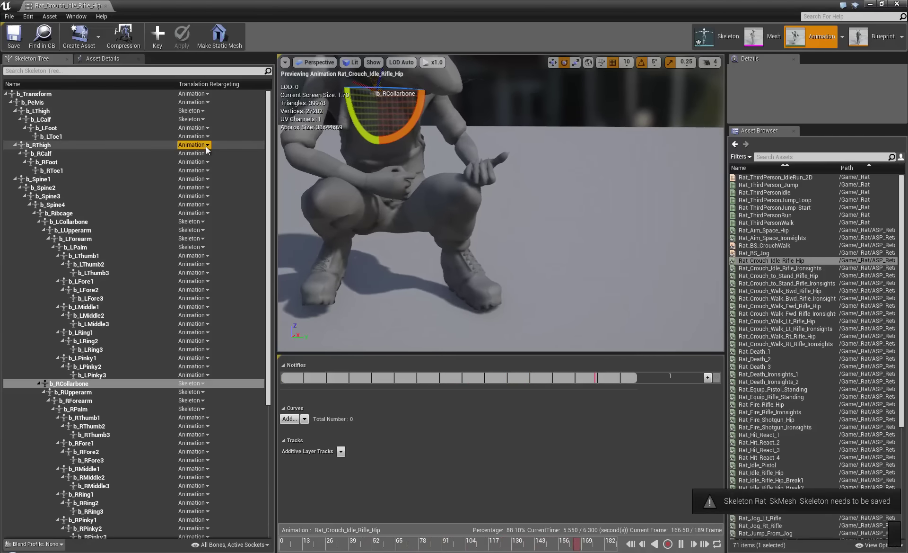
left_click(203, 129)
left_click(203, 154)
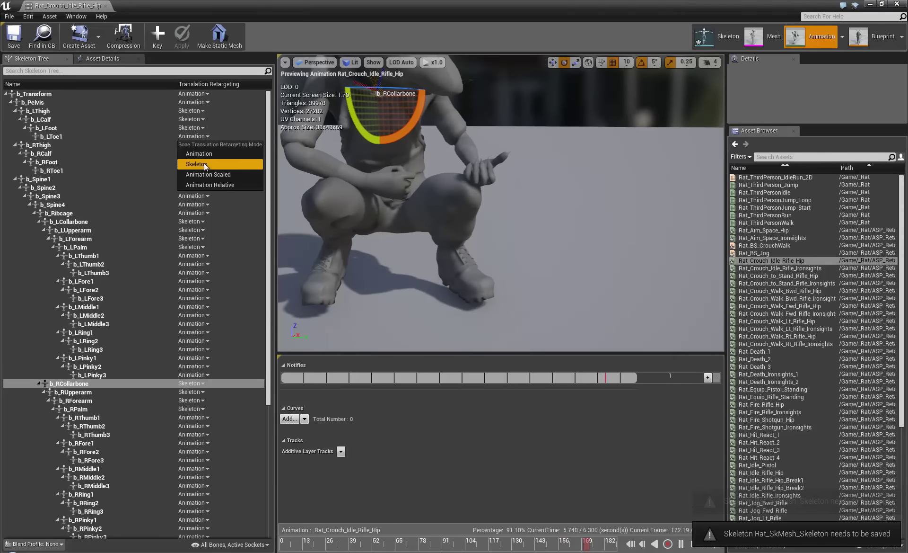
left_click(204, 164)
left_click_drag(428, 287, 479, 275)
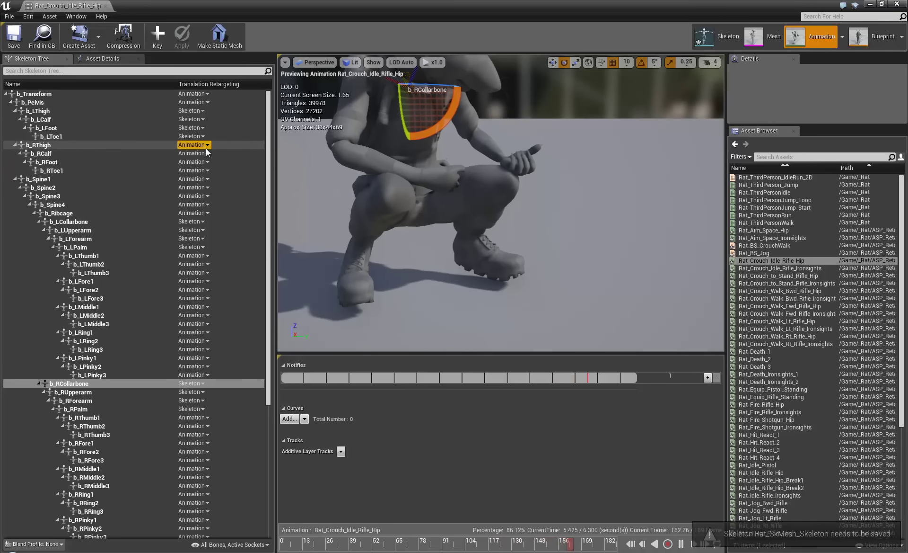
Step: Set the translation retargeting of b_RThigh, b_RCalf, b_RFoot and b_RToe1 to Skeleton
left_click(196, 172)
left_click(193, 153)
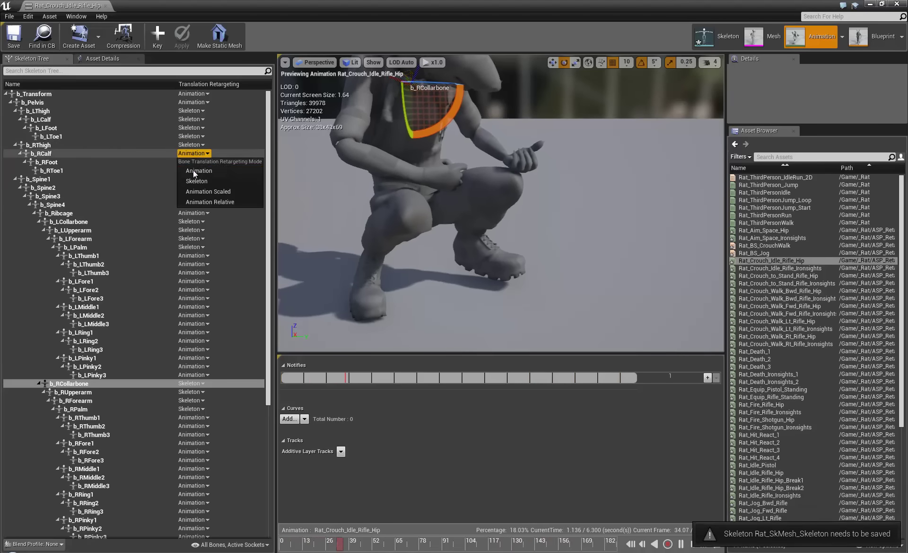
left_click(196, 181)
left_click(191, 161)
left_click(196, 189)
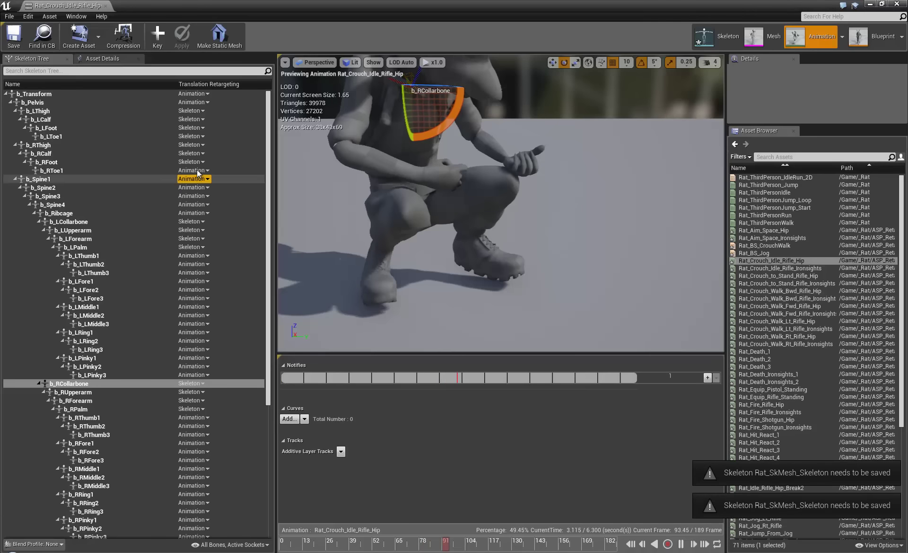
left_click(194, 171)
left_click(200, 199)
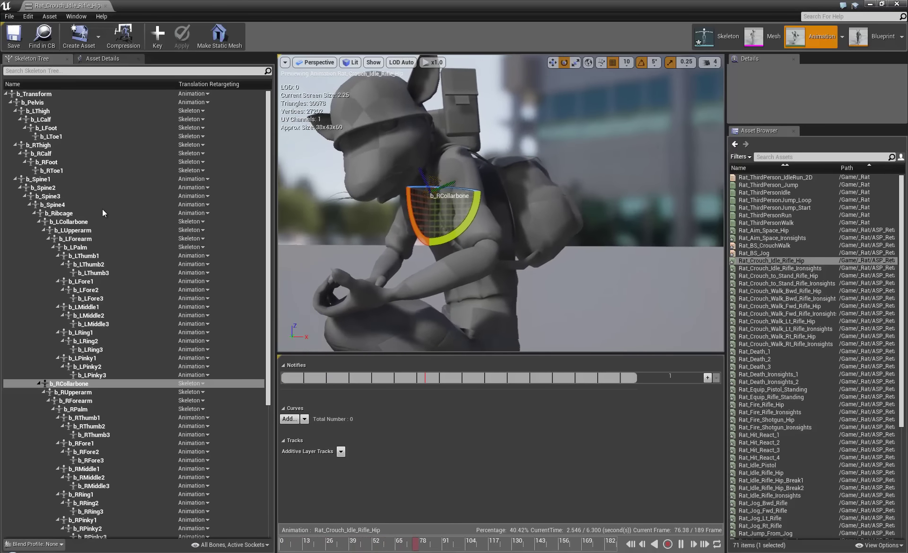
Step: Try Skeleton translation retargeting on b_Neck and set the bone back to Animation
scroll(103, 417, "down", 1)
scroll(101, 412, "down", 5)
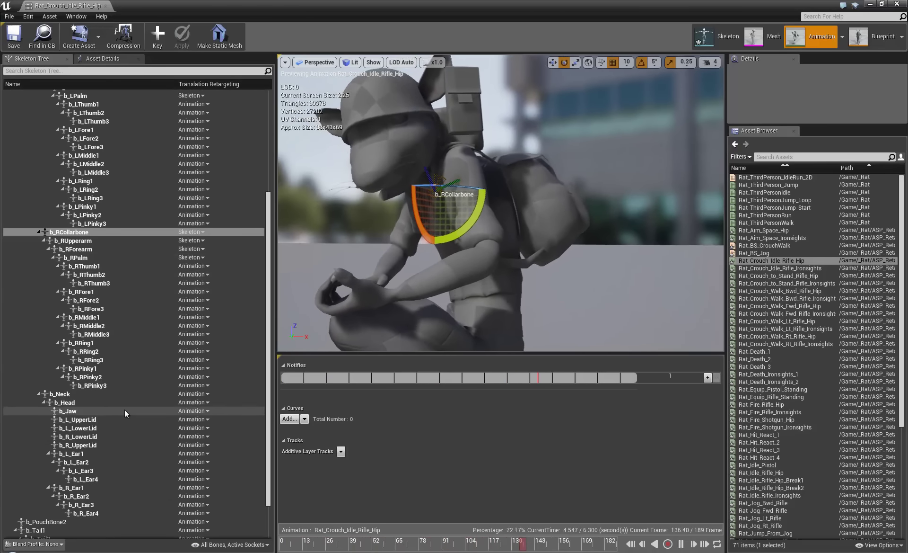
left_click(203, 395)
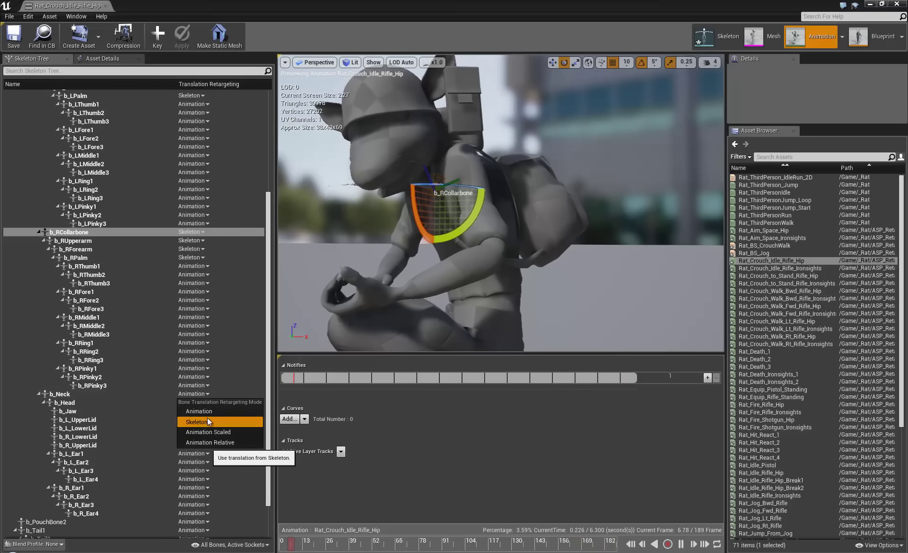
left_click(197, 421)
left_click(202, 394)
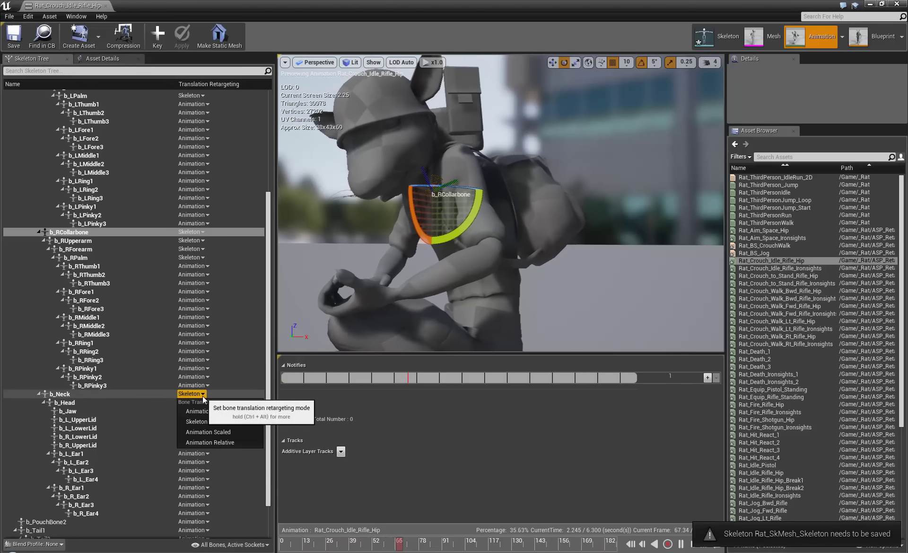
left_click(200, 413)
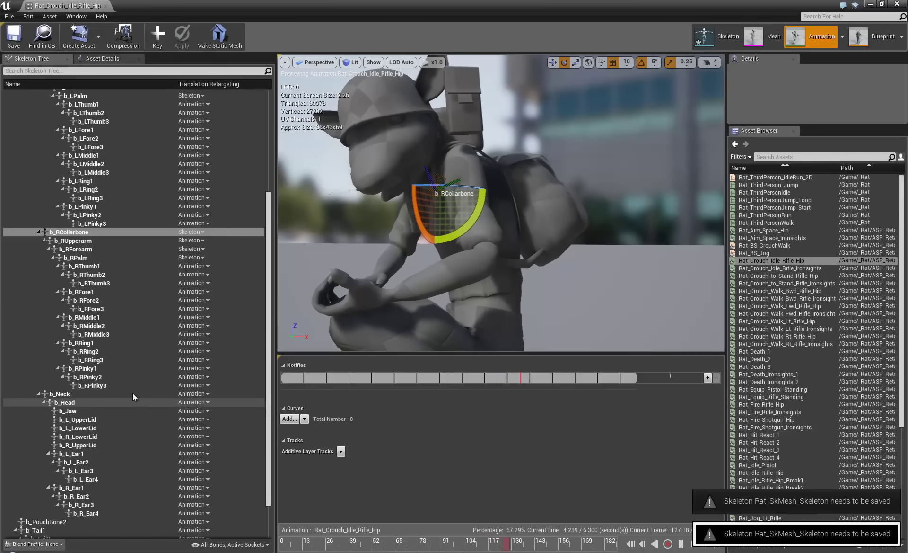
Step: Try Skeleton translation retargeting on b_Head and return the bone to Animation
left_click(192, 402)
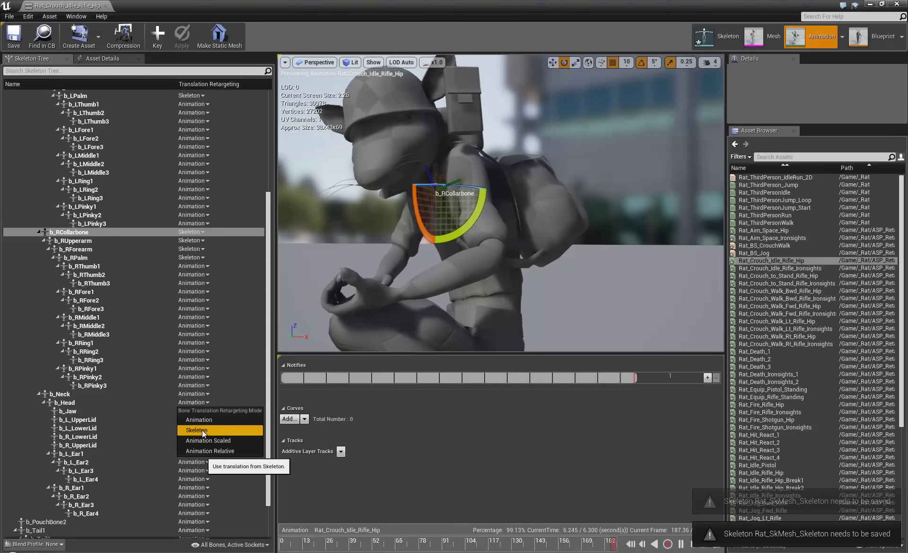
left_click(202, 428)
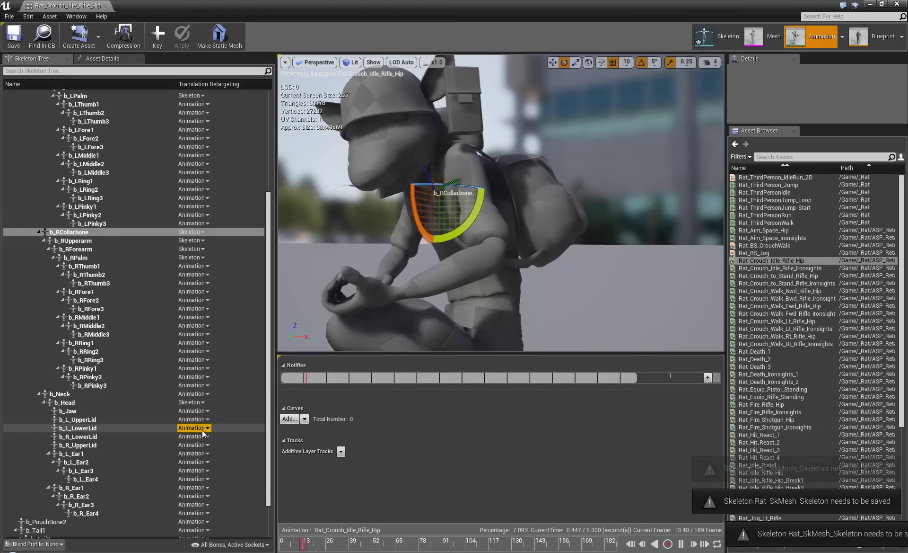
left_click(200, 402)
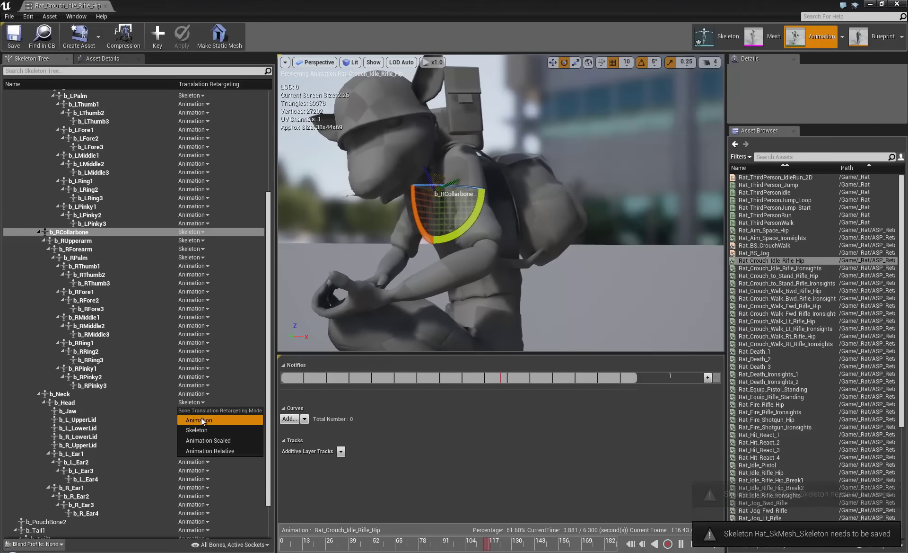
left_click(202, 420)
scroll(198, 424, "up", 4)
scroll(198, 424, "up", 2)
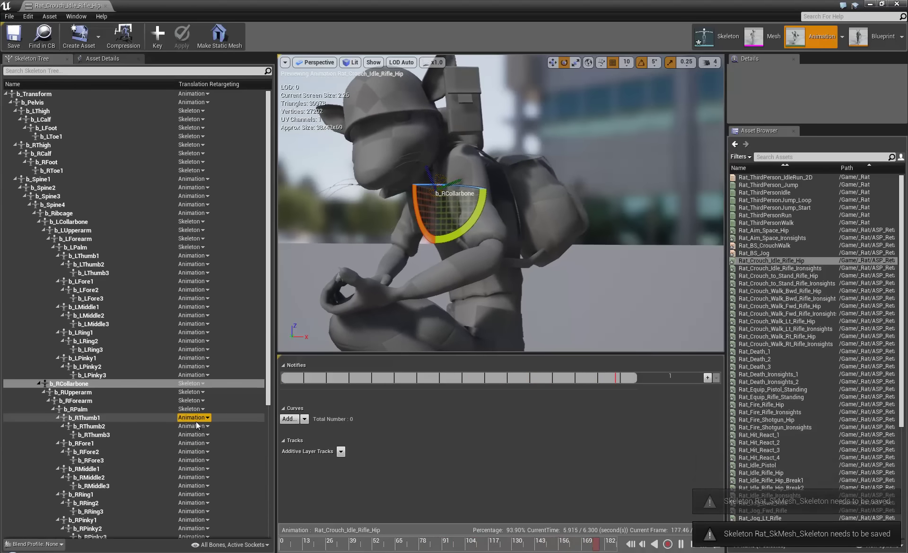
Step: Inspect the crouched rat from the front and preview the Rat_Death_1, Rat_ThirdPersonIdle and Rat_ThirdPersonWalk animations
left_click_drag(499, 257, 811, 270)
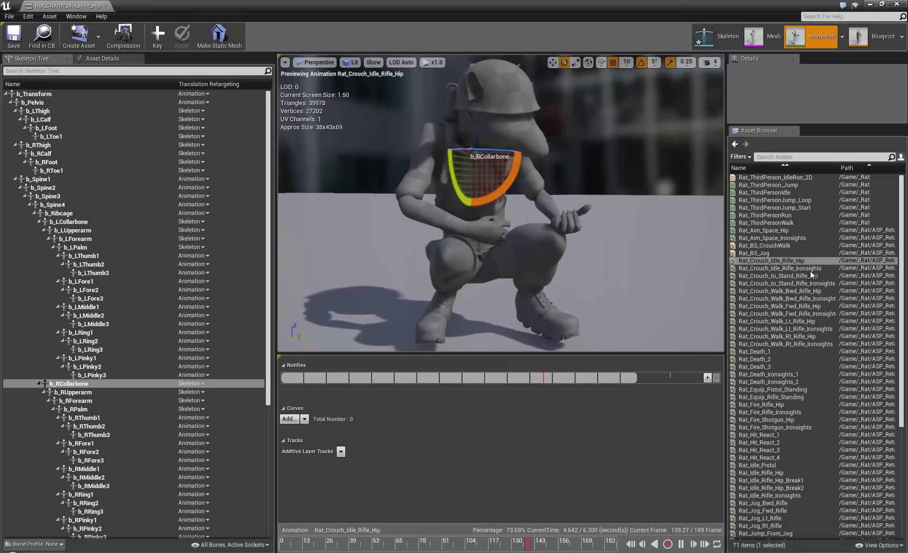
double_click(753, 352)
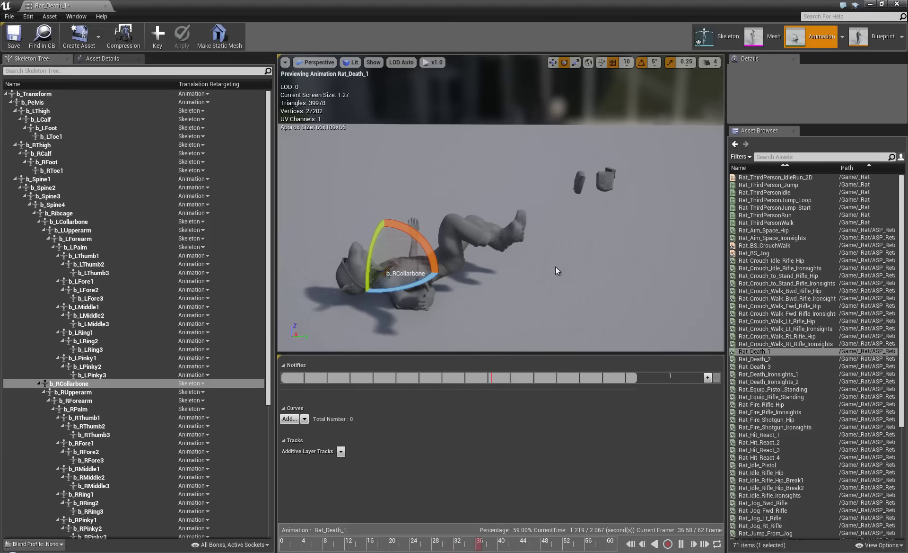
double_click(780, 190)
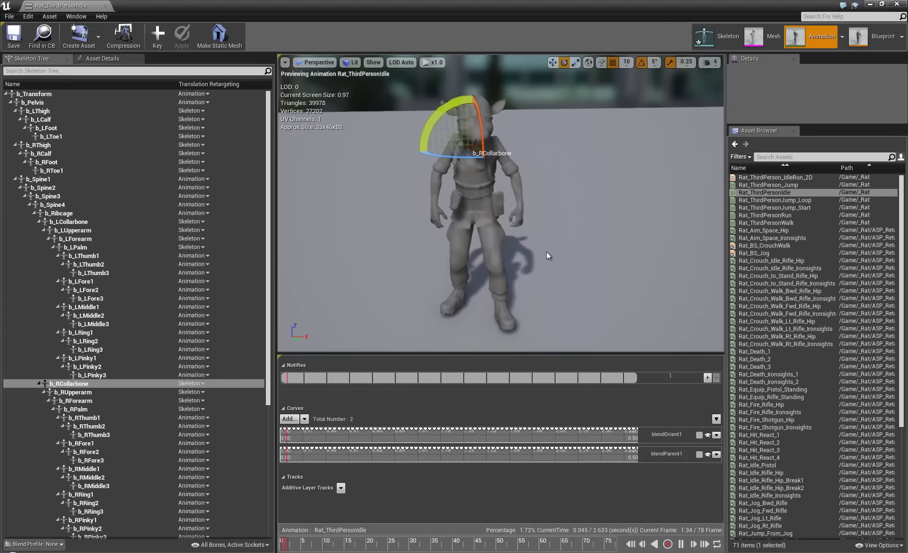
double_click(781, 221)
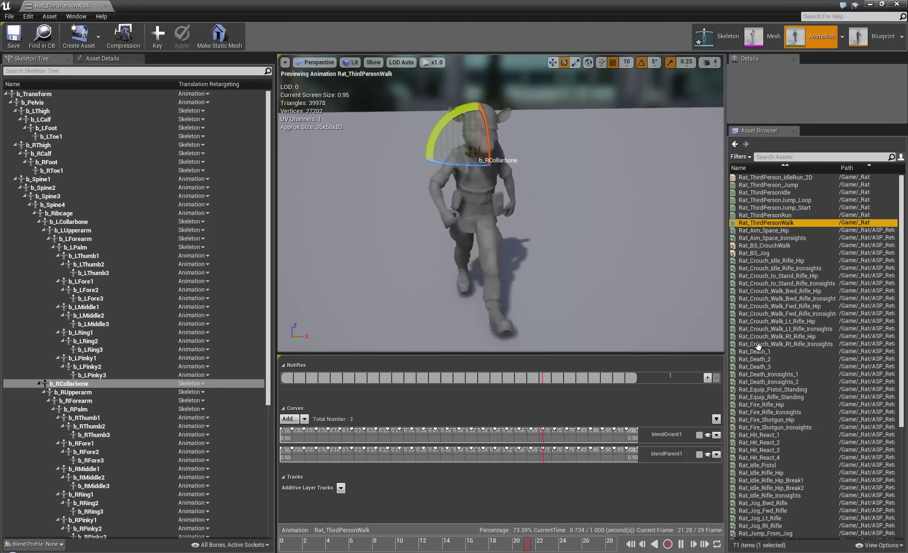
scroll(796, 419, "down", 4)
scroll(796, 420, "down", 4)
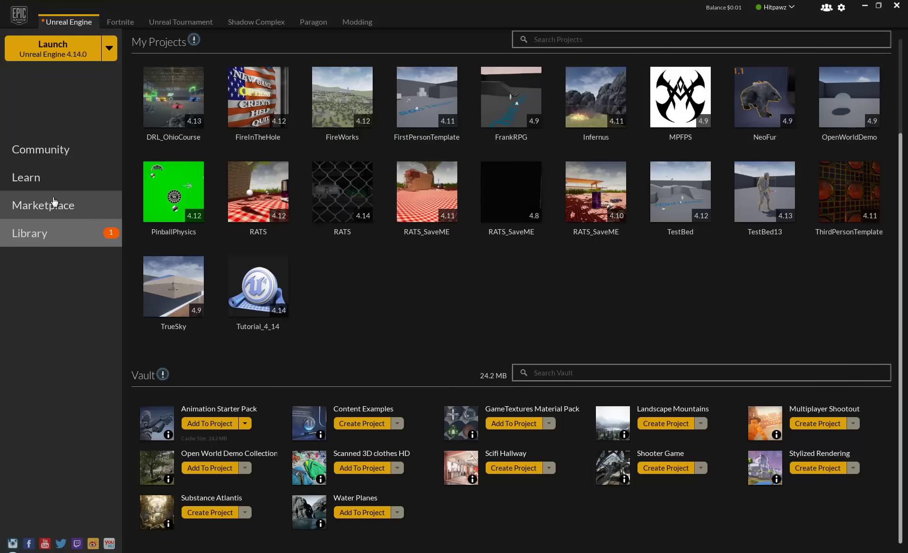
Step: Switch to the Epic Games Launcher and show the Marketplace's Animations category
left_click(76, 206)
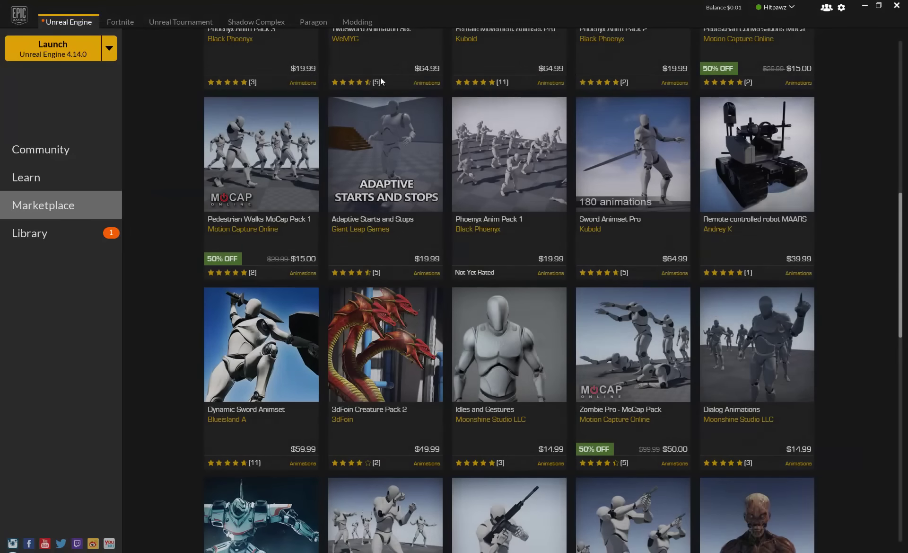
scroll(507, 79, "up", 10)
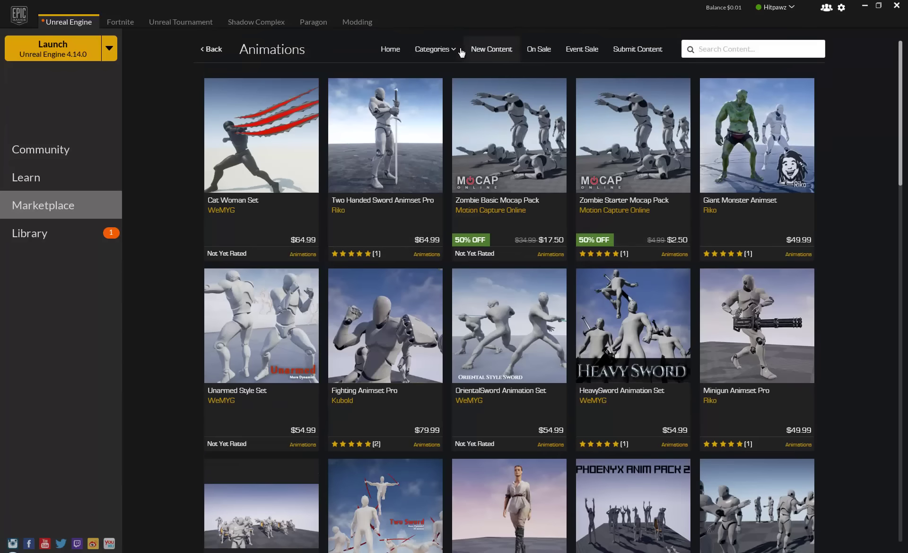
mouse_move(450, 56)
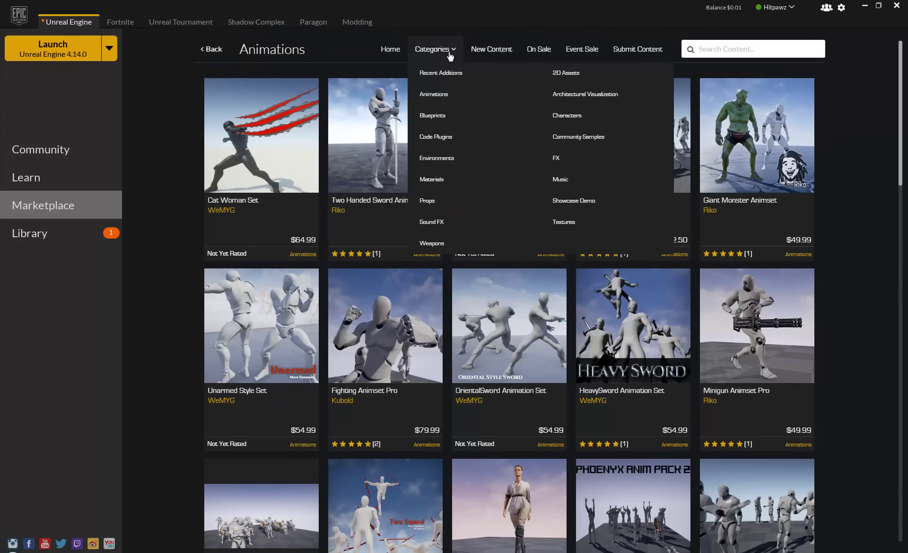
left_click(443, 95)
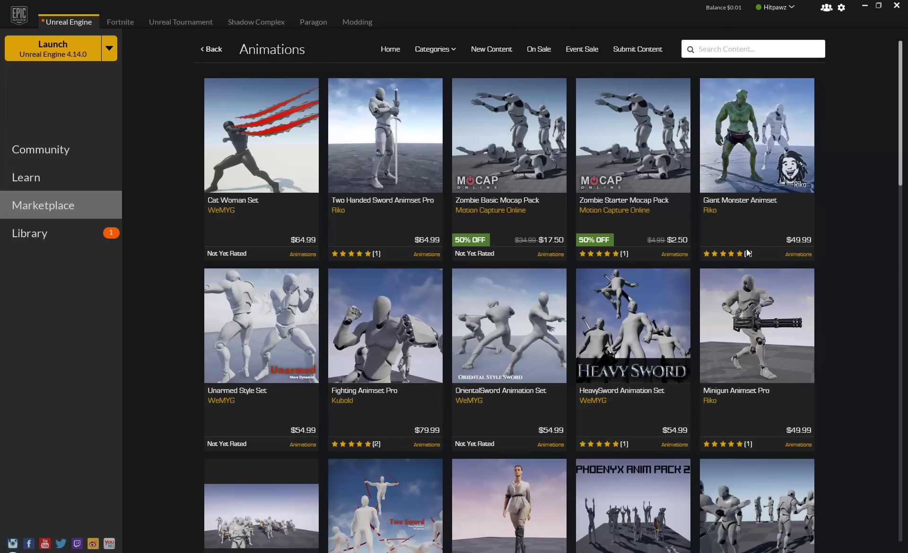
Step: Browse the whole listing of animation packs down to the Mixamo Animation Pack at its end
scroll(791, 240, "down", 5)
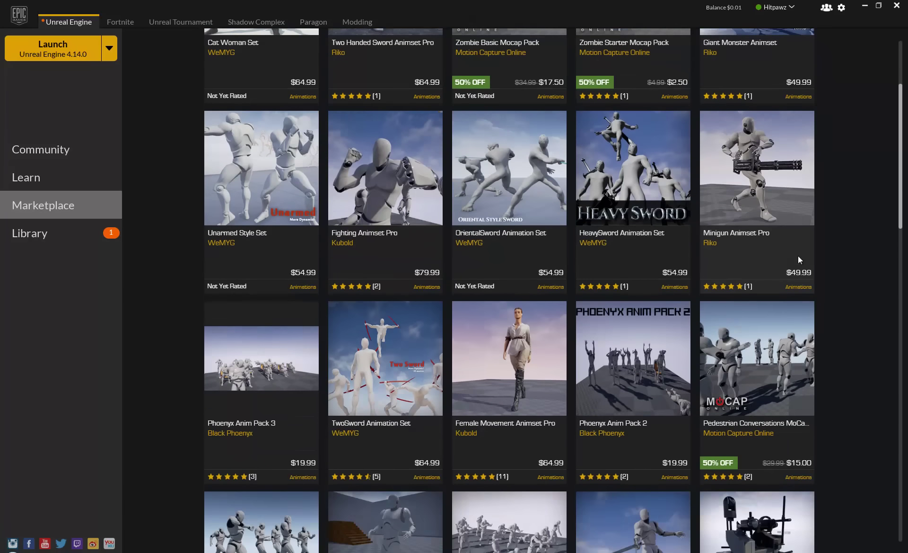
scroll(801, 261, "down", 5)
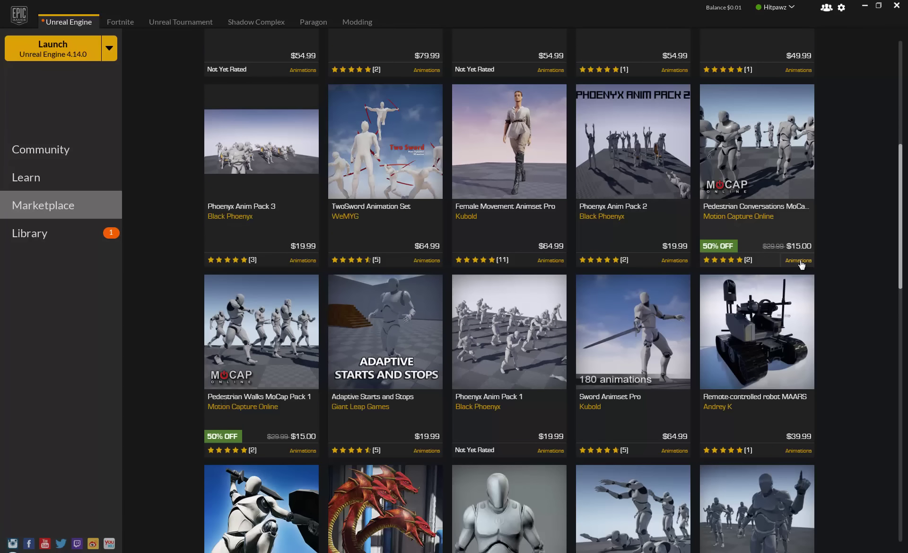
scroll(803, 265, "down", 1)
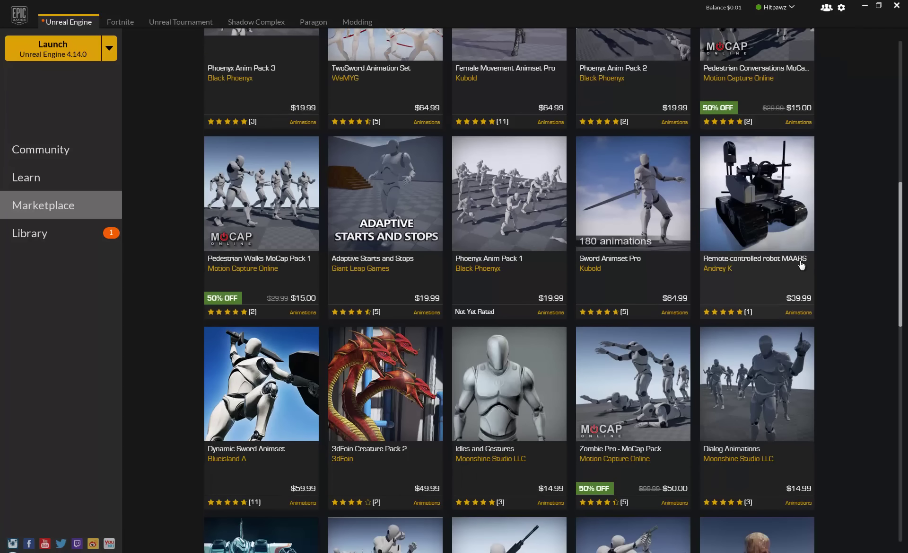
scroll(801, 263, "down", 7)
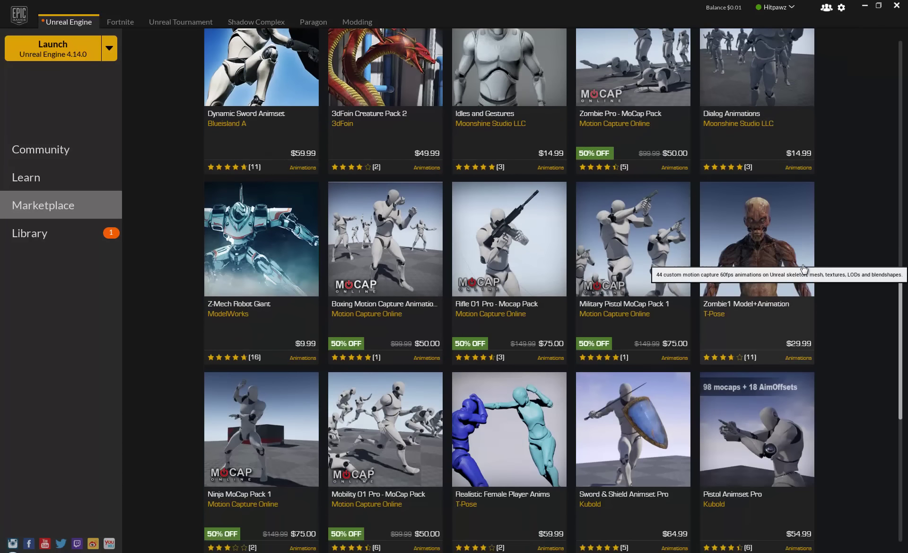
scroll(804, 268, "down", 5)
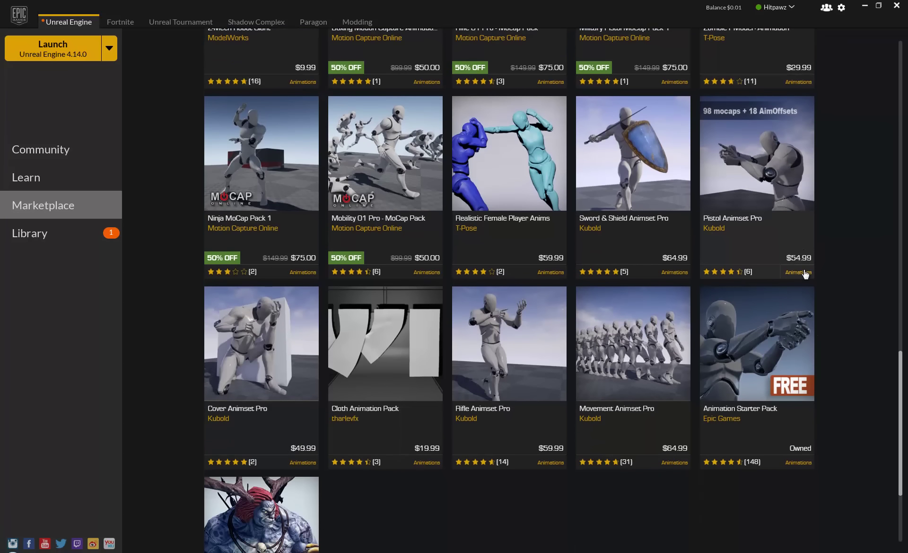
scroll(806, 274, "down", 3)
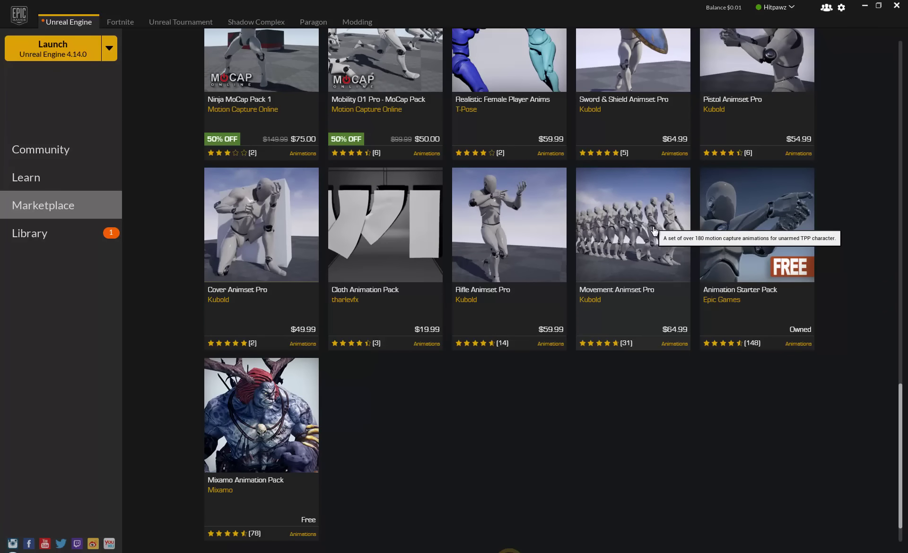
Step: Go back up the listing, reading the descriptions of packs such as Pistol Animset Pro, Idles and Gestures, Dialog Animations and Adaptive Starts and Stops
scroll(644, 239, "up", 2)
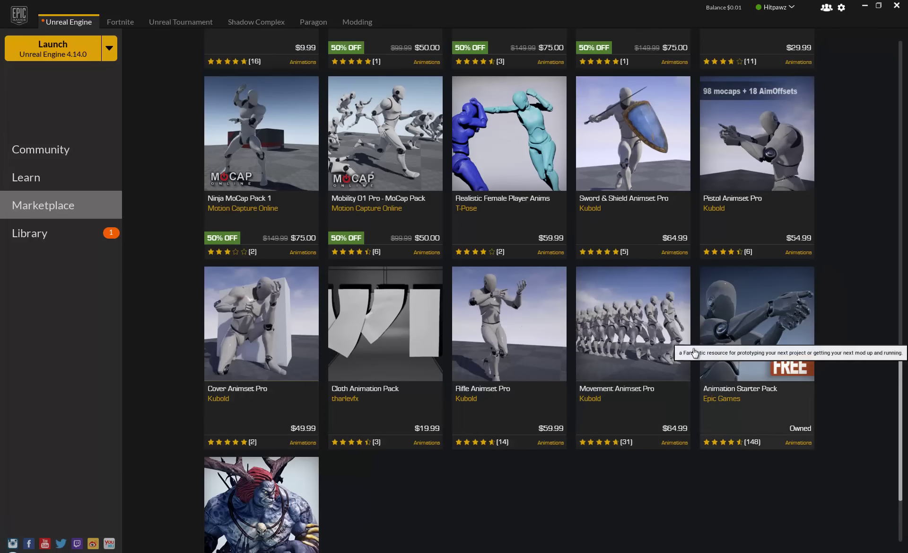
scroll(297, 359, "up", 2)
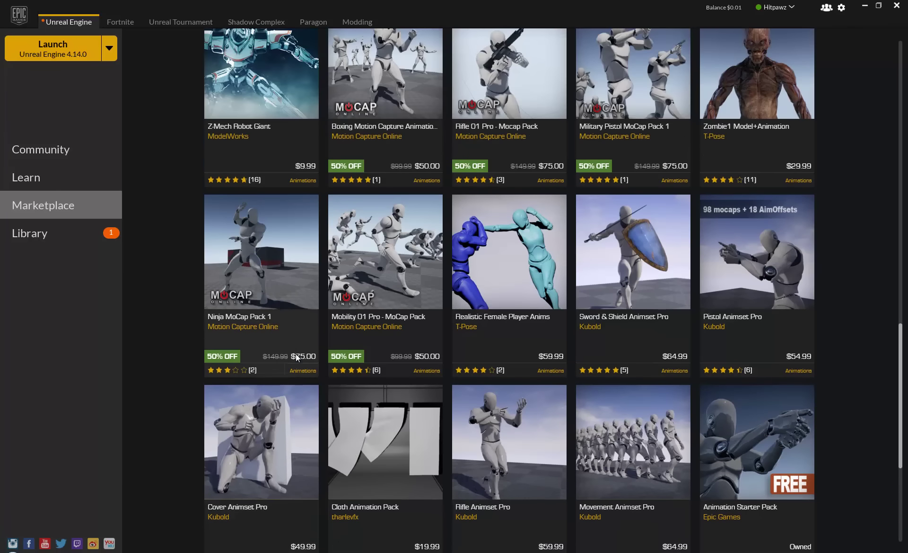
scroll(257, 260, "up", 3)
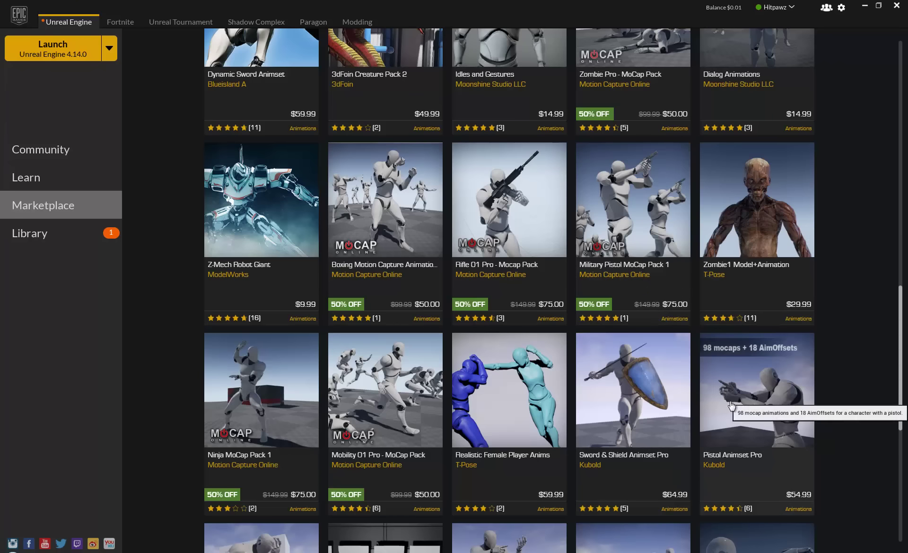
scroll(397, 231, "up", 1)
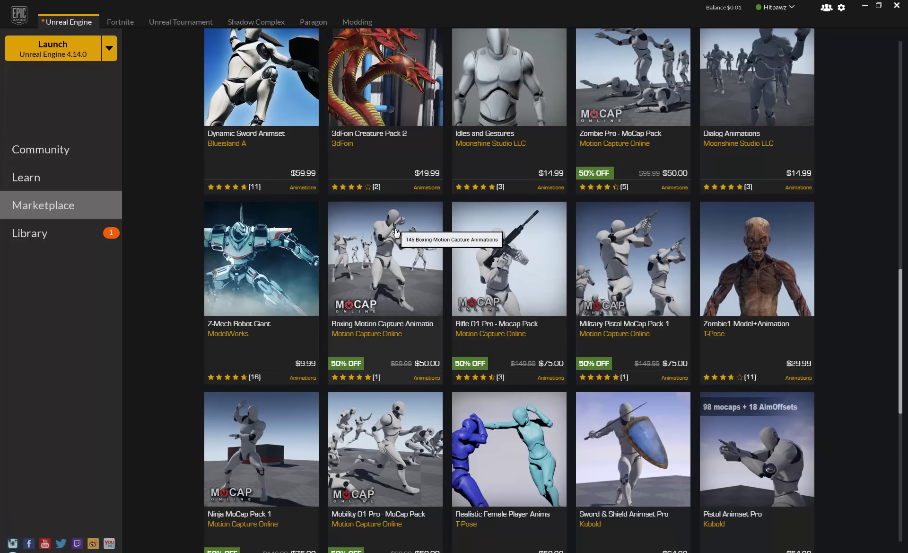
scroll(383, 273, "up", 3)
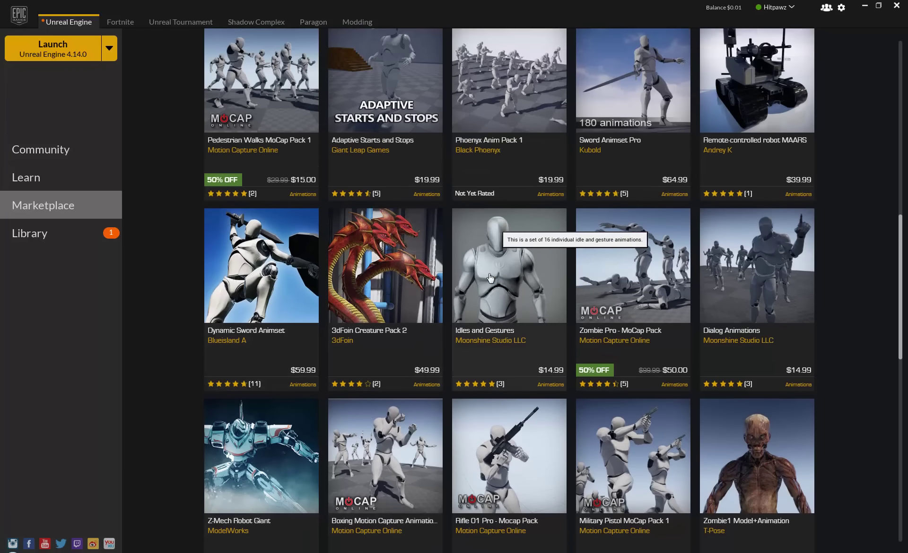
scroll(505, 290, "up", 1)
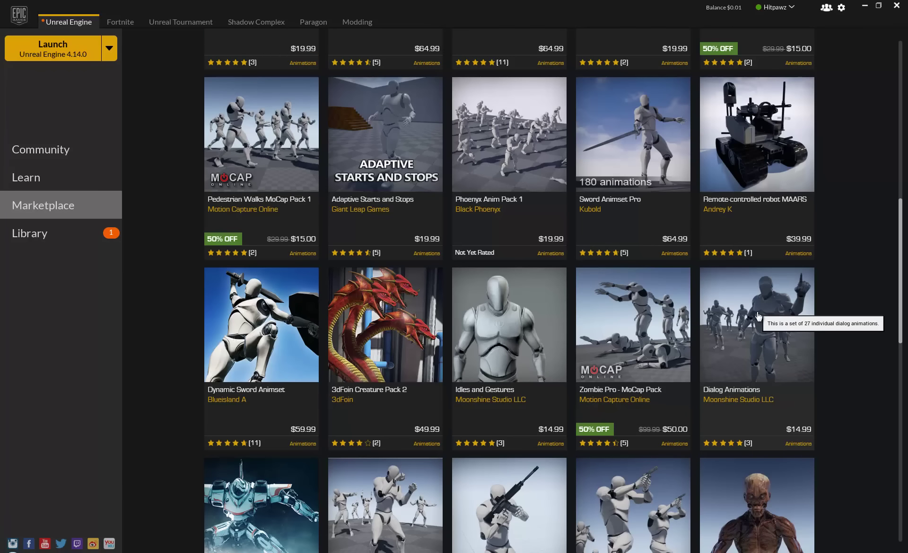
scroll(606, 325, "up", 2)
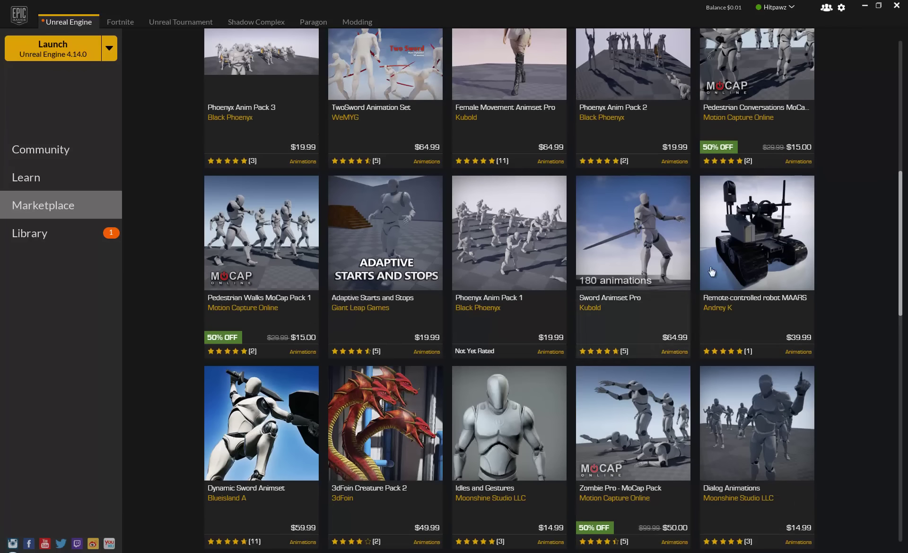
scroll(605, 237, "up", 1)
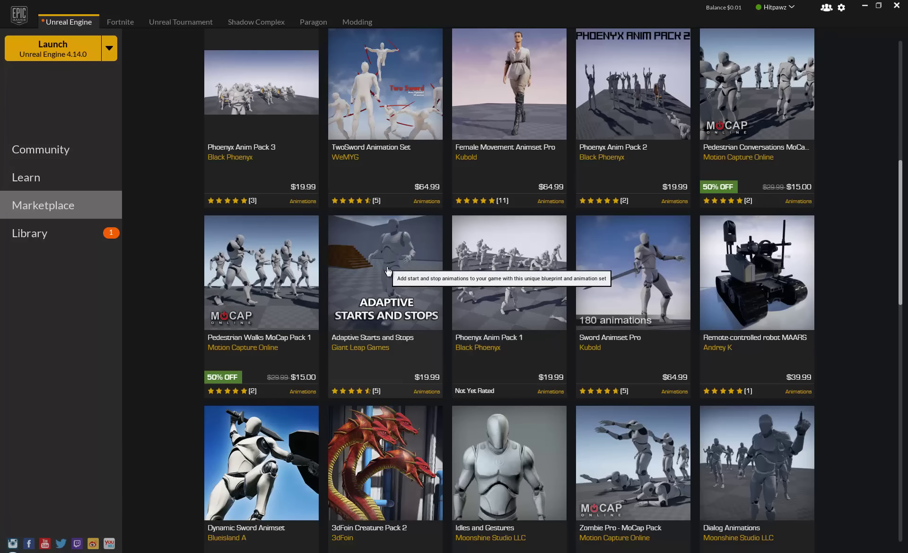
scroll(388, 272, "up", 1)
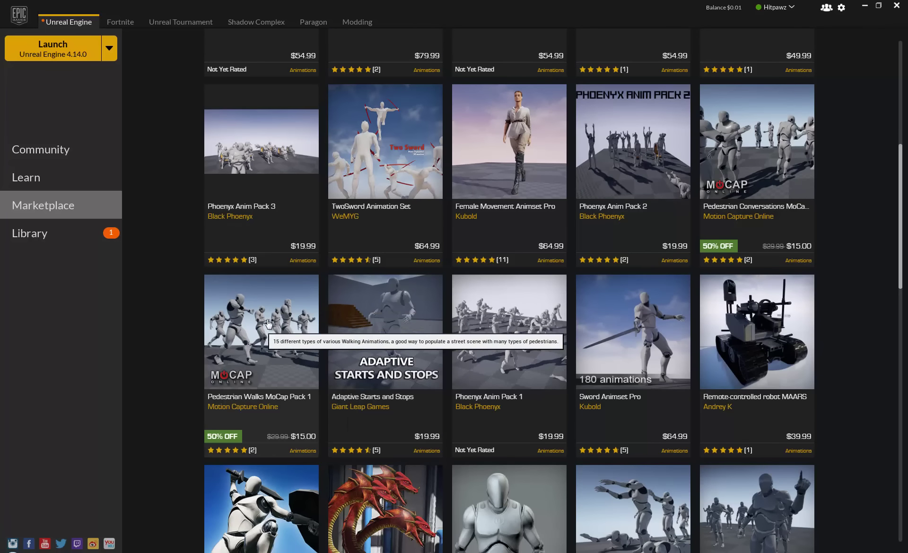
Step: Read the Pedestrian Walks MoCap Pack 1 and Phoenyx Anim Pack 2 descriptions and return to the listing's first row
scroll(279, 369, "up", 1)
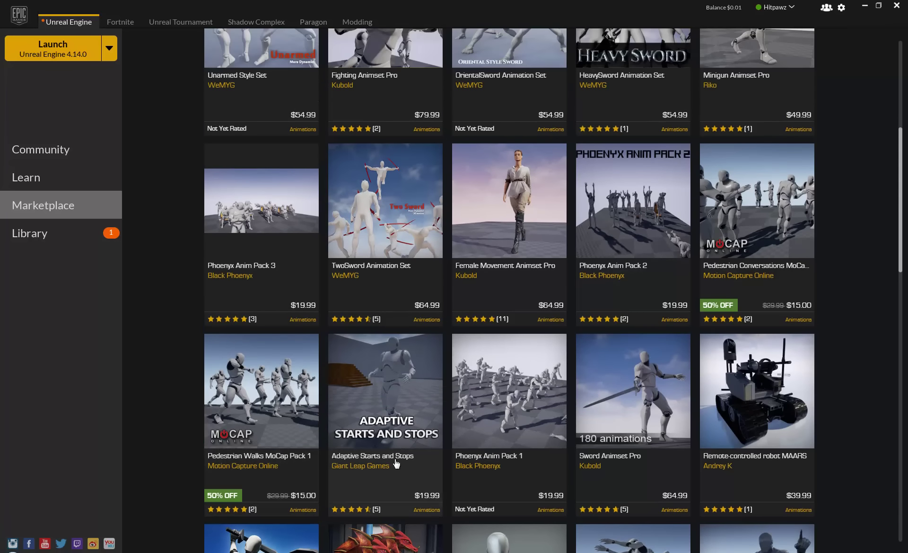
scroll(354, 397, "up", 1)
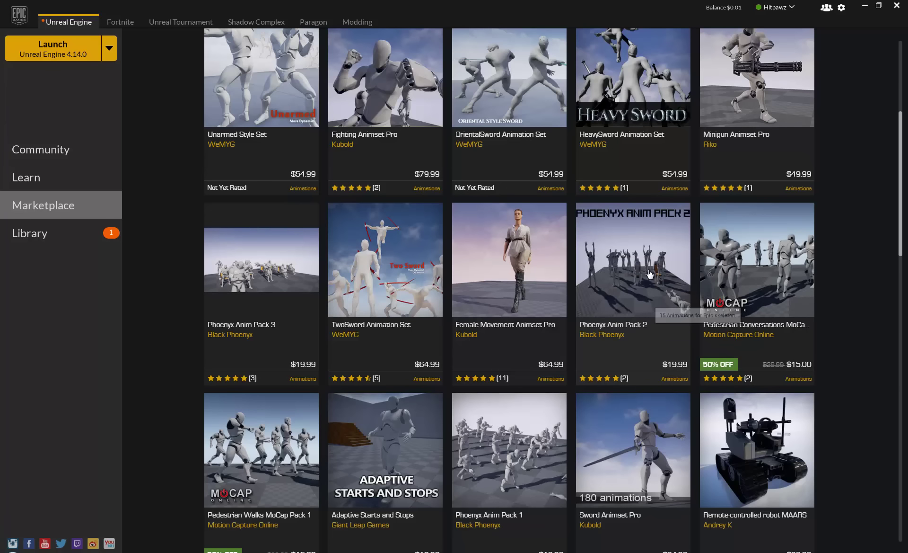
scroll(650, 275, "up", 5)
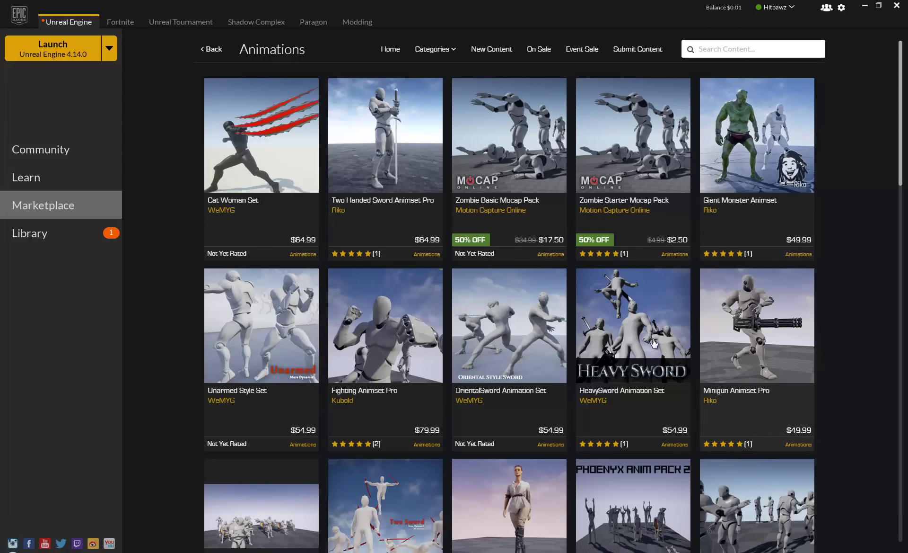
Step: Skim the Animations listing down past Rifle 01 Pro - Mocap Pack to the Mixamo Animation Pack and back up to the start
scroll(654, 343, "down", 20)
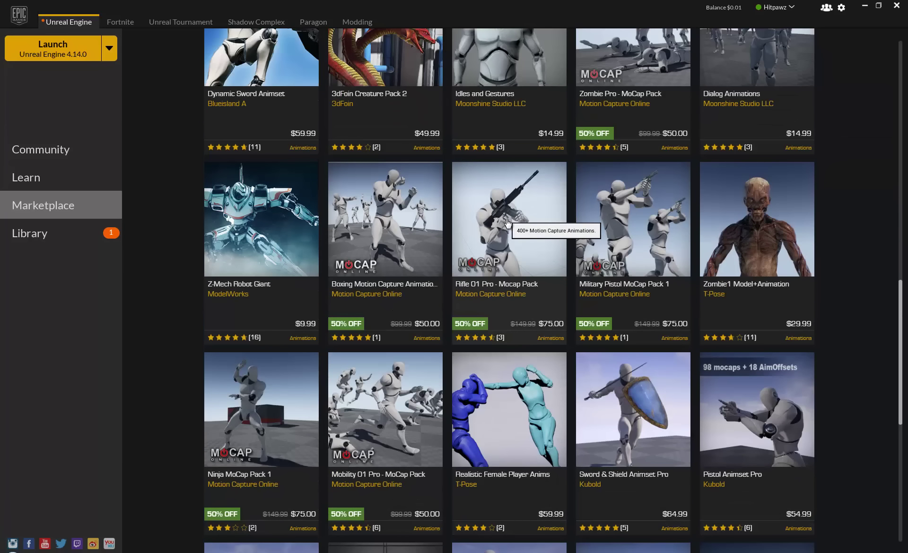
scroll(558, 316, "down", 2)
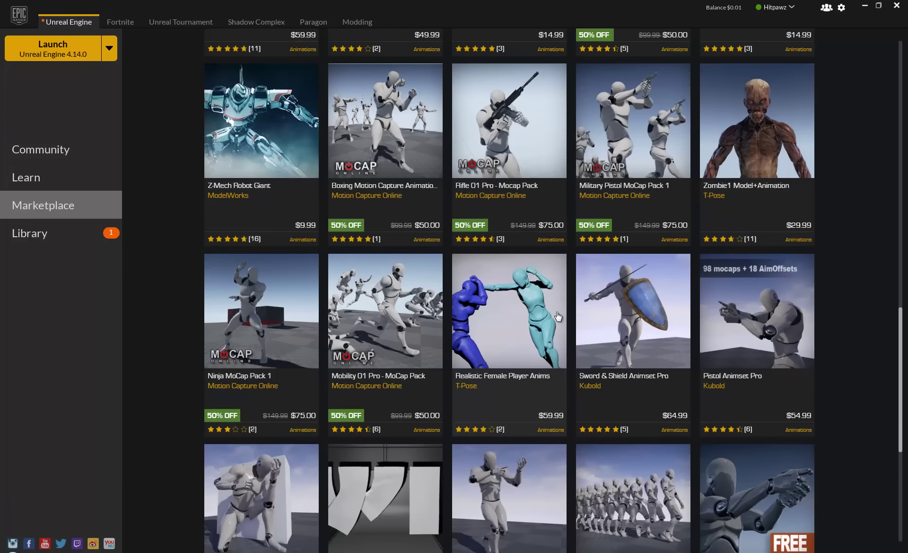
scroll(558, 316, "down", 6)
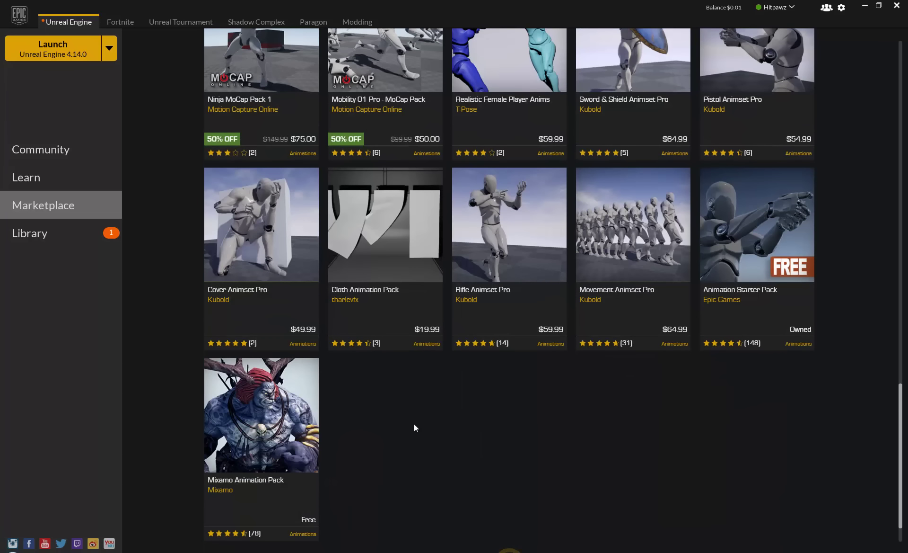
scroll(447, 416, "up", 12)
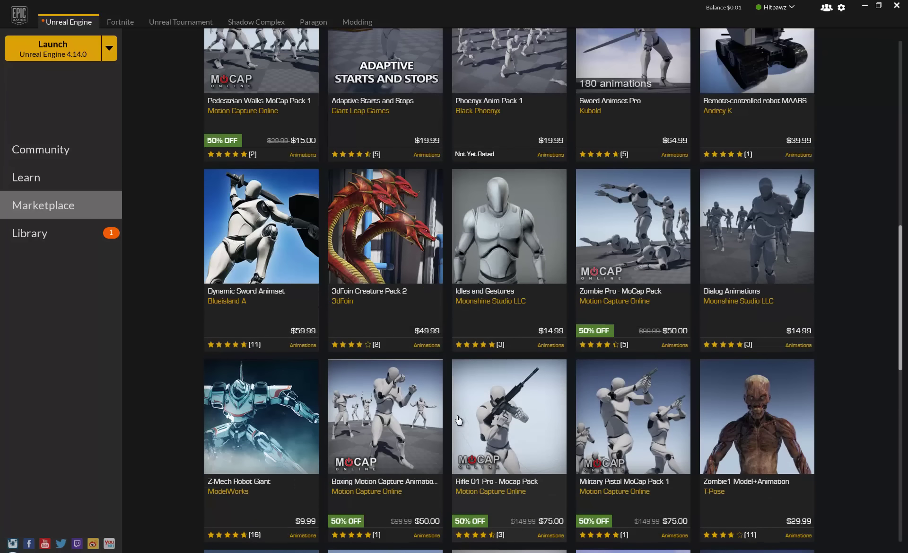
scroll(459, 417, "up", 10)
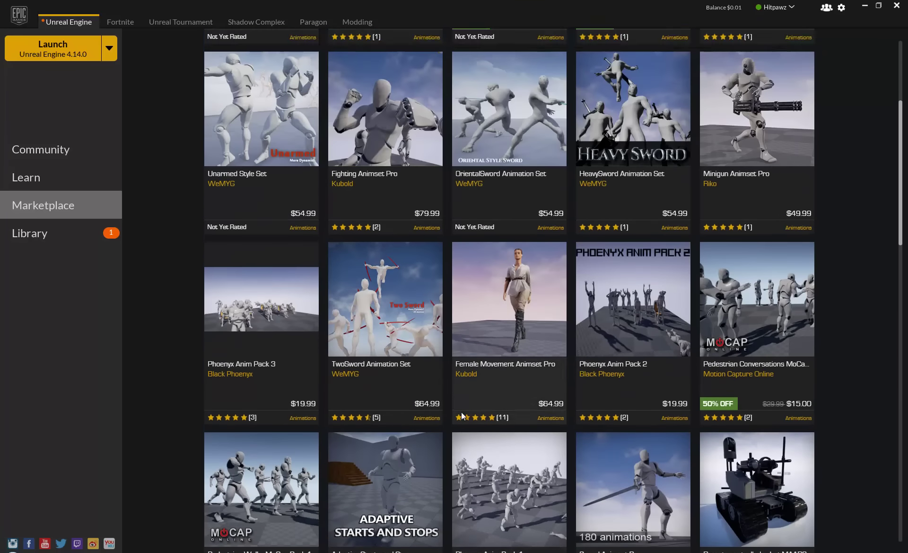
scroll(462, 415, "up", 5)
Step: Examine the listing again, reading the descriptions of Female Movement Animset Pro, Mobility 01 Pro - MoCap Pack and the Boxing Motion Capture pack
scroll(515, 368, "down", 3)
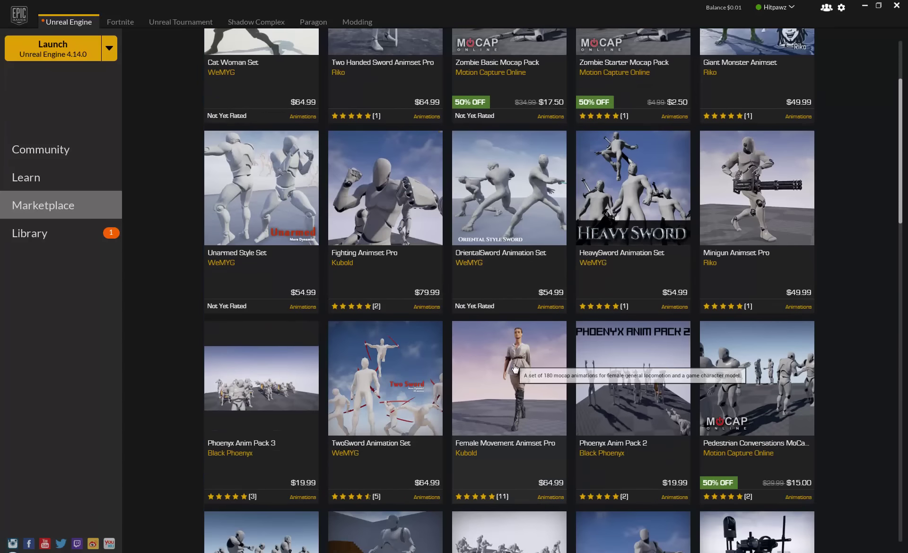
scroll(515, 368, "down", 8)
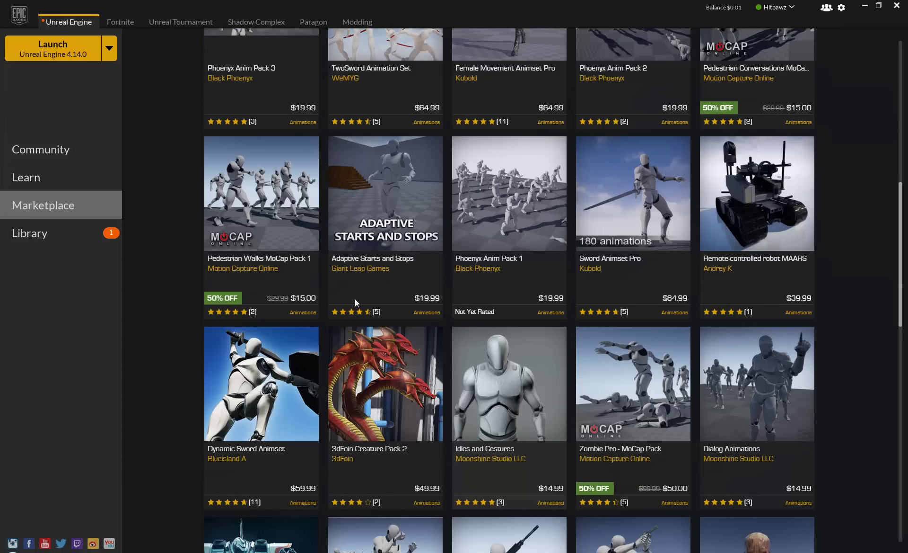
scroll(476, 353, "down", 4)
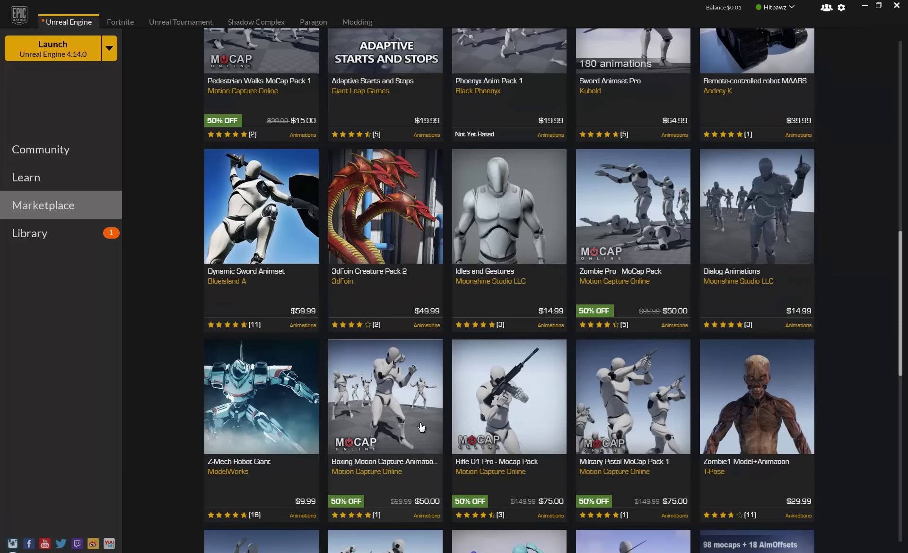
scroll(422, 427, "down", 3)
scroll(397, 323, "down", 3)
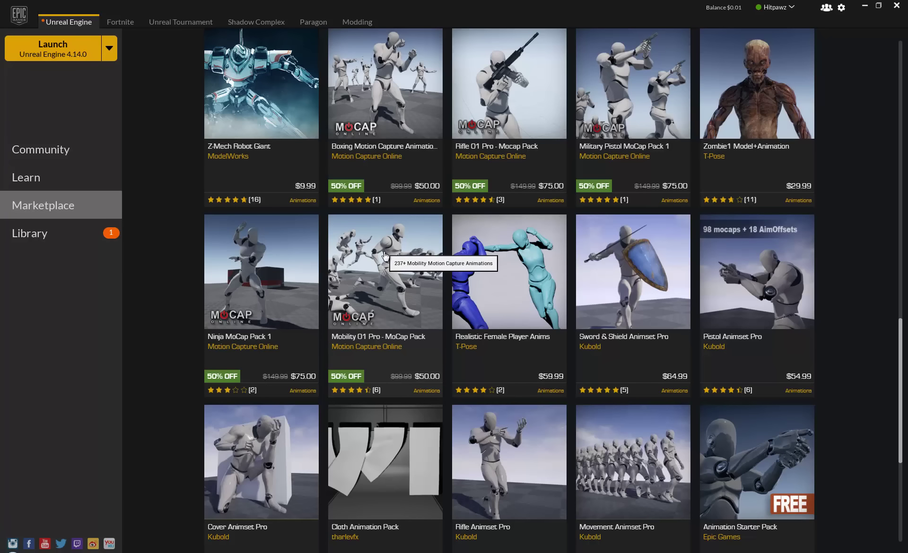
scroll(384, 255, "down", 4)
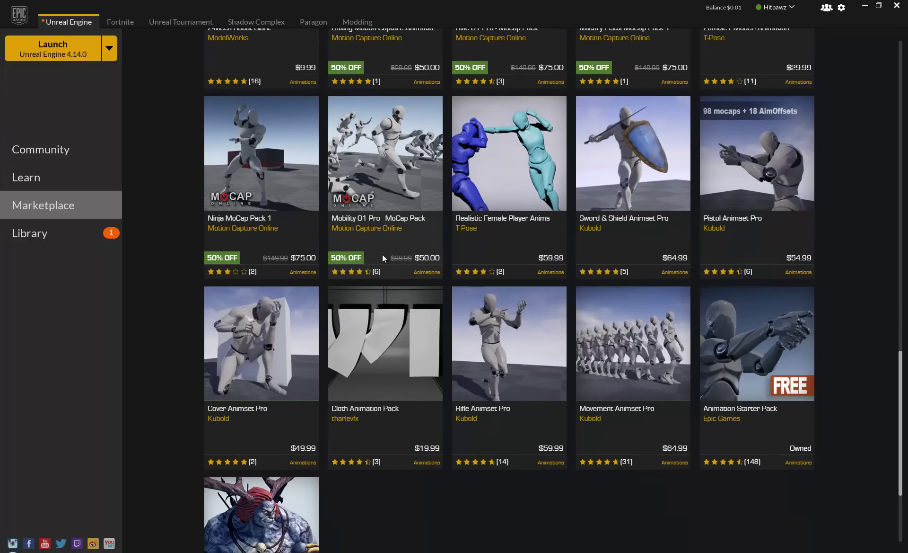
scroll(374, 274, "up", 6)
scroll(365, 283, "up", 12)
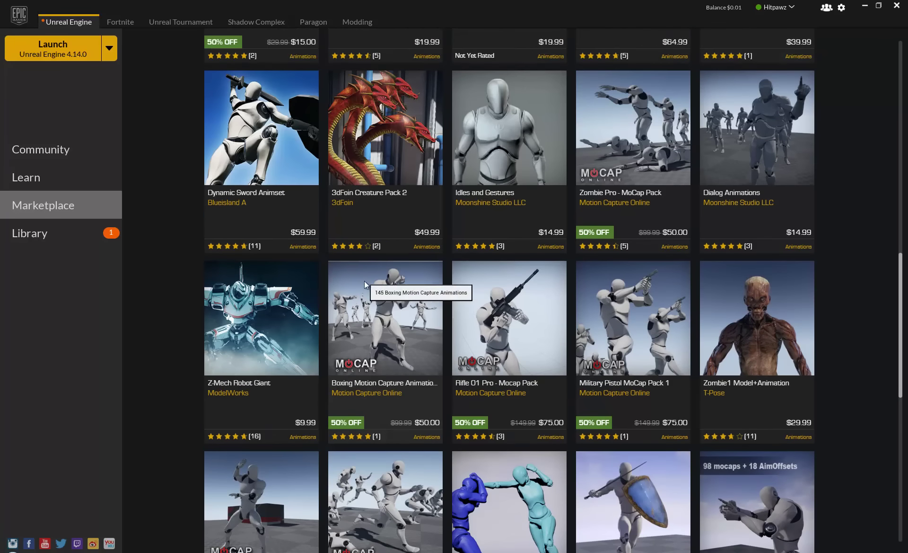
scroll(365, 284, "up", 3)
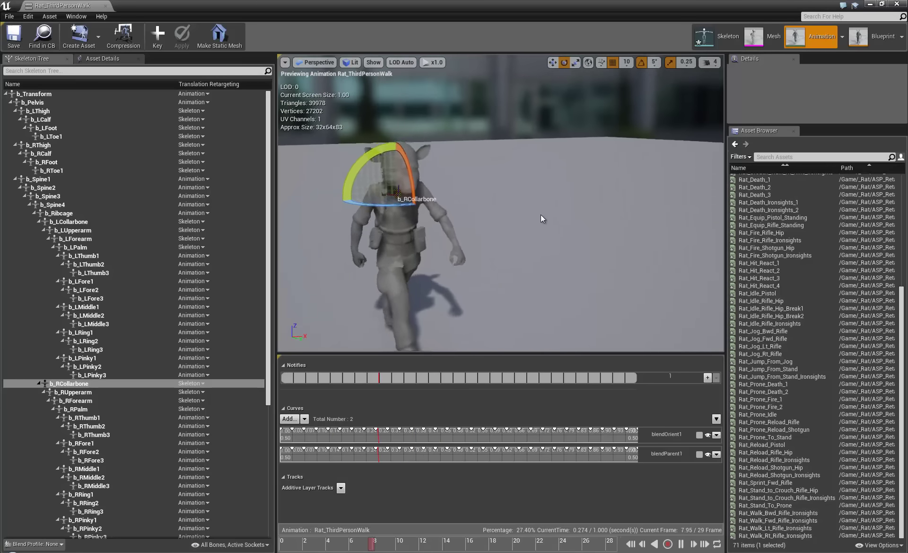
Step: Back in the Unreal animation editor, inspect the walking rat and preview the Rat_Death_Ironsights_1 animation
right_click_drag(541, 214, 502, 195)
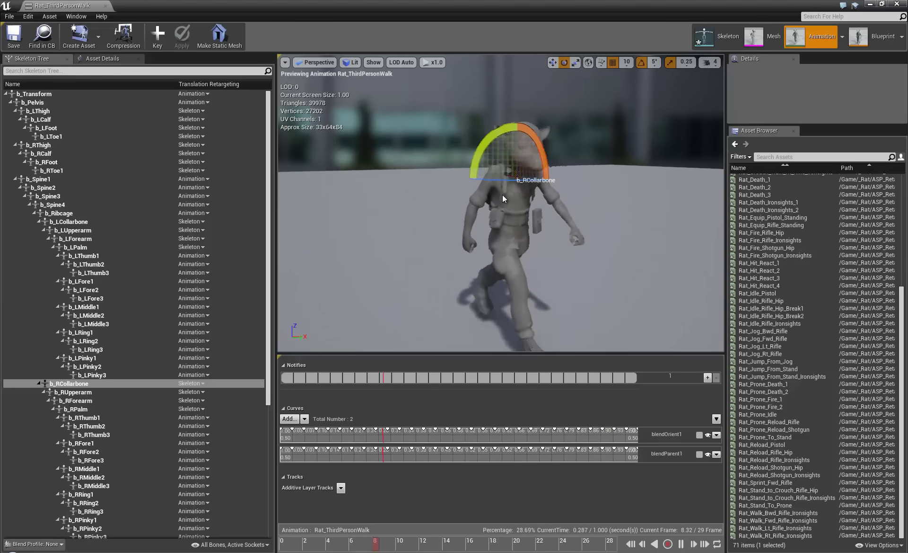
right_click_drag(502, 194, 510, 200)
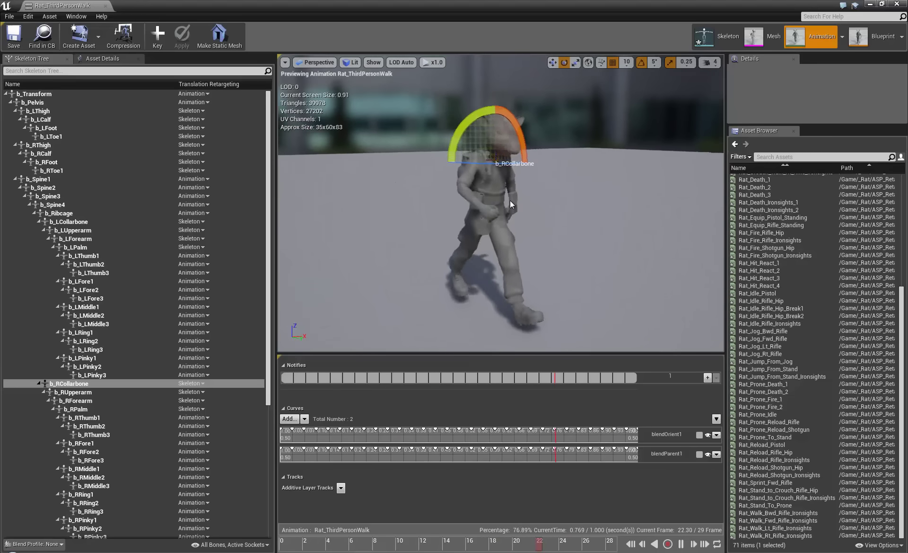
double_click(768, 202)
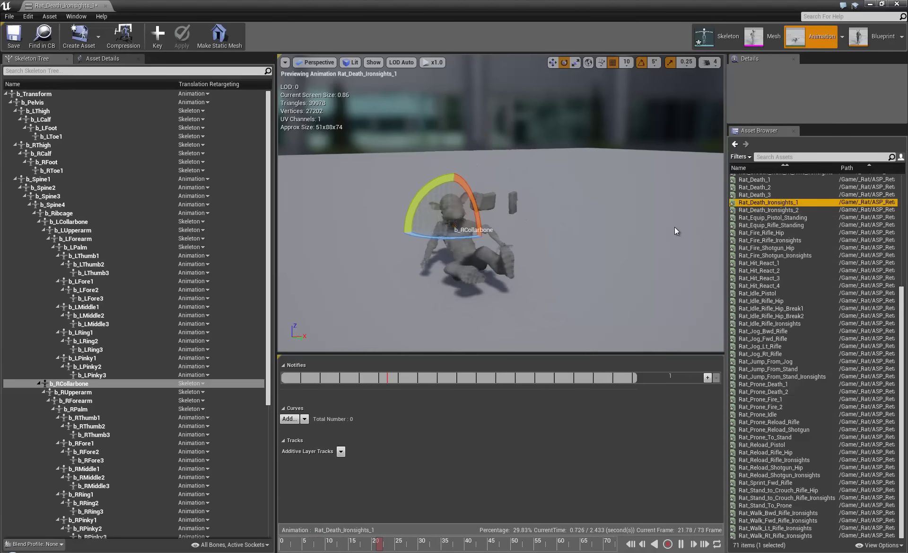